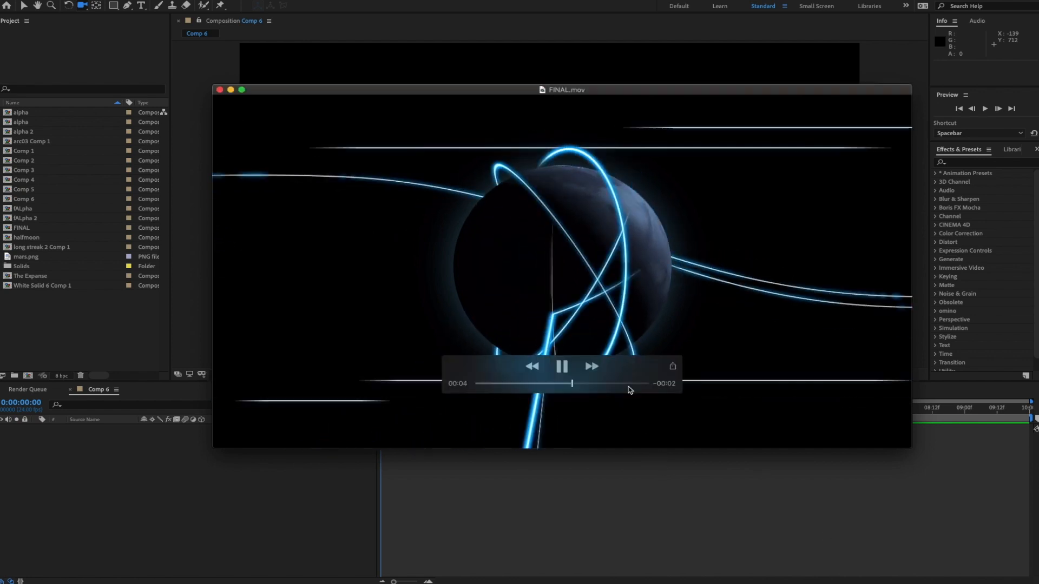
- Add mars.png from the project to the Comp 6 timeline and select its layer
right_click(93, 447)
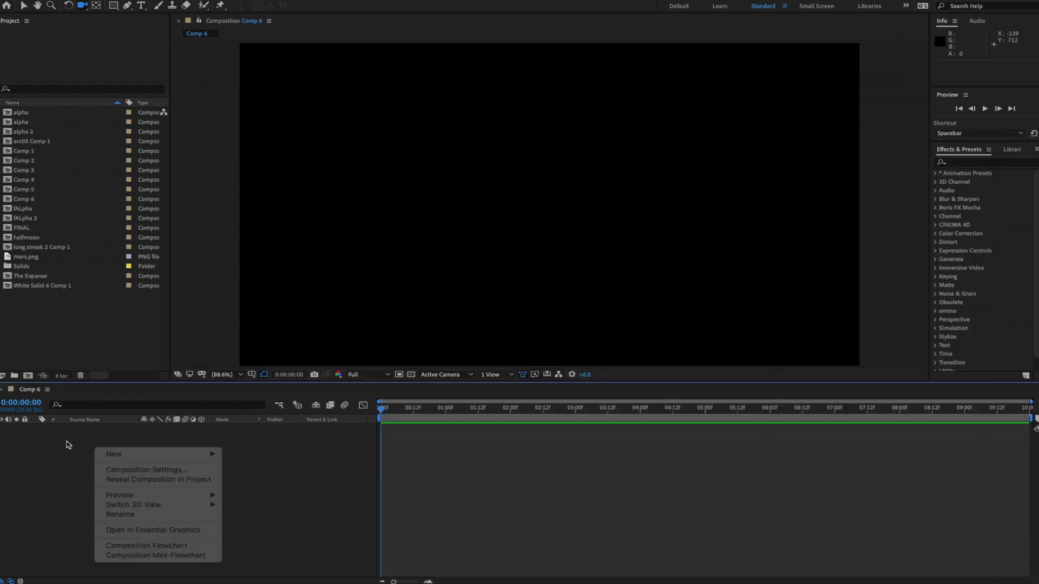
click(68, 443)
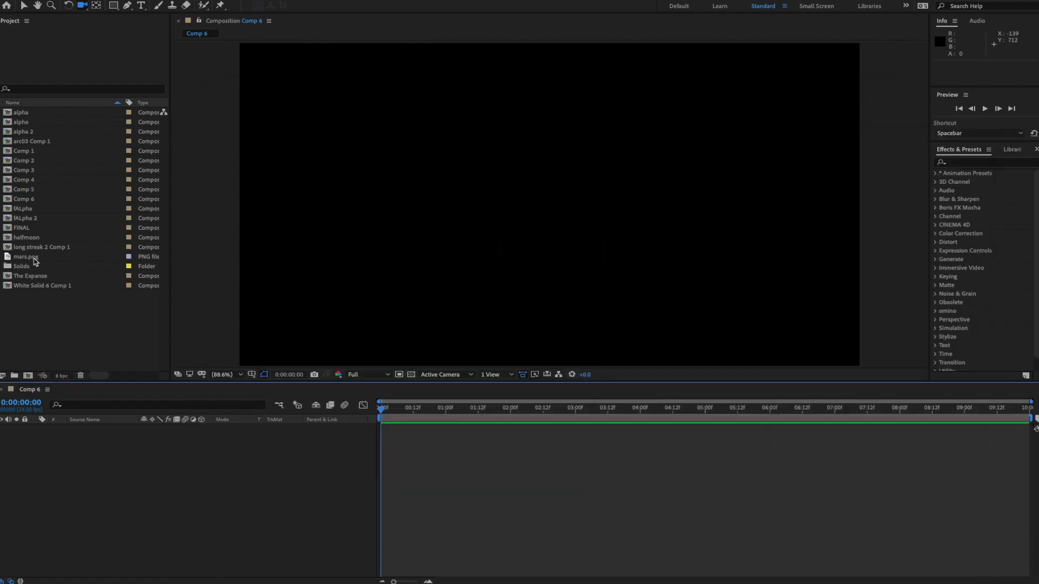
click(32, 259)
drag(40, 264, 124, 459)
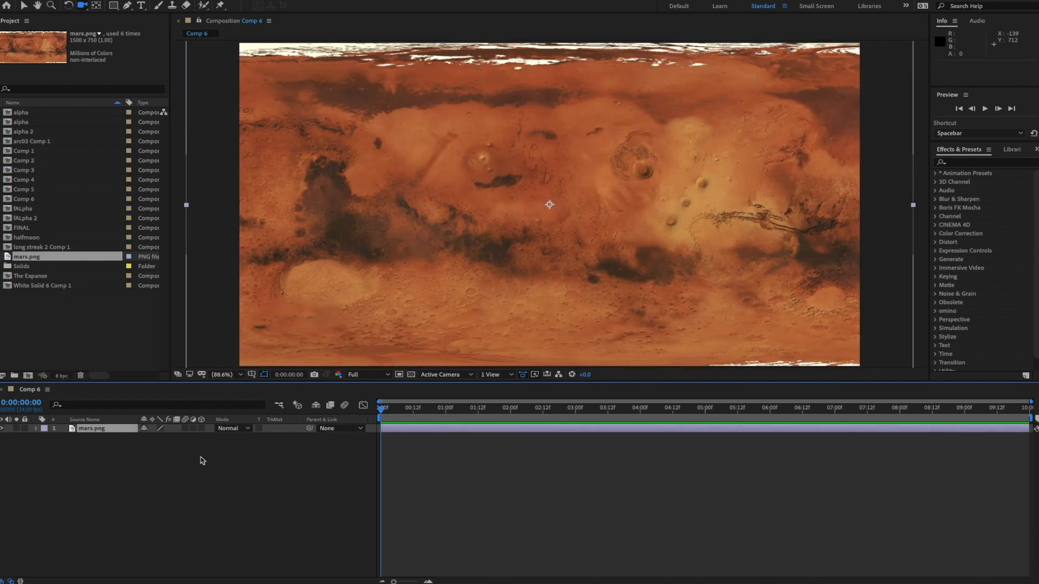
click(183, 455)
click(114, 429)
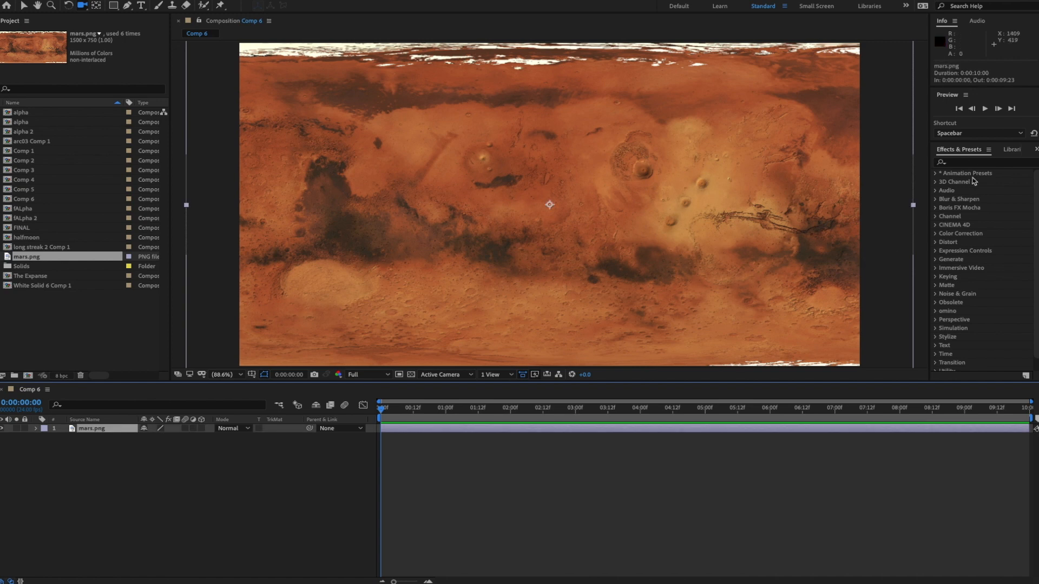
- Find the CC Sphere effect and apply it to the mars.png layer
click(974, 162)
text(sphee)
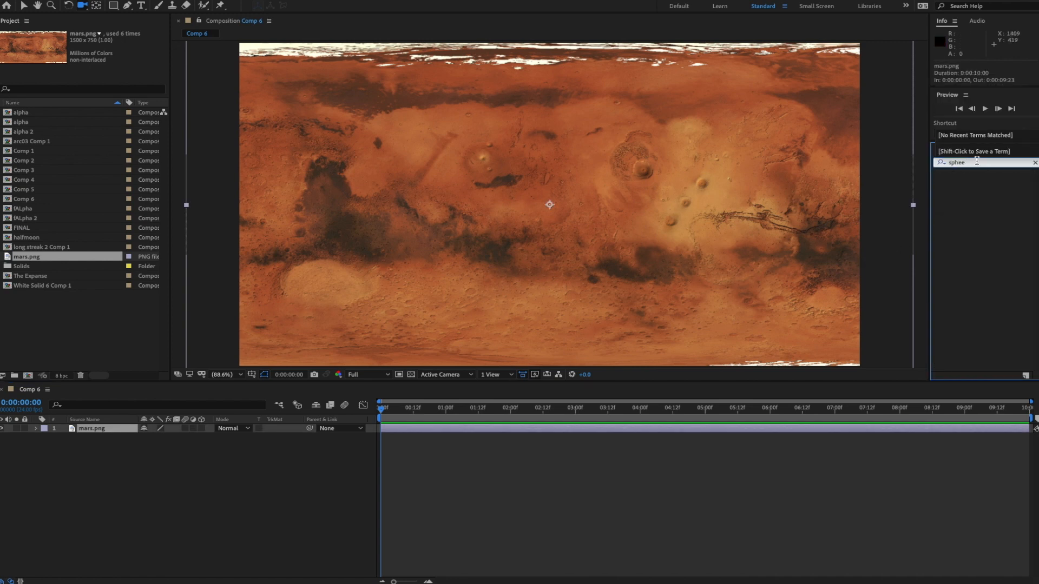
key(BackSpace)
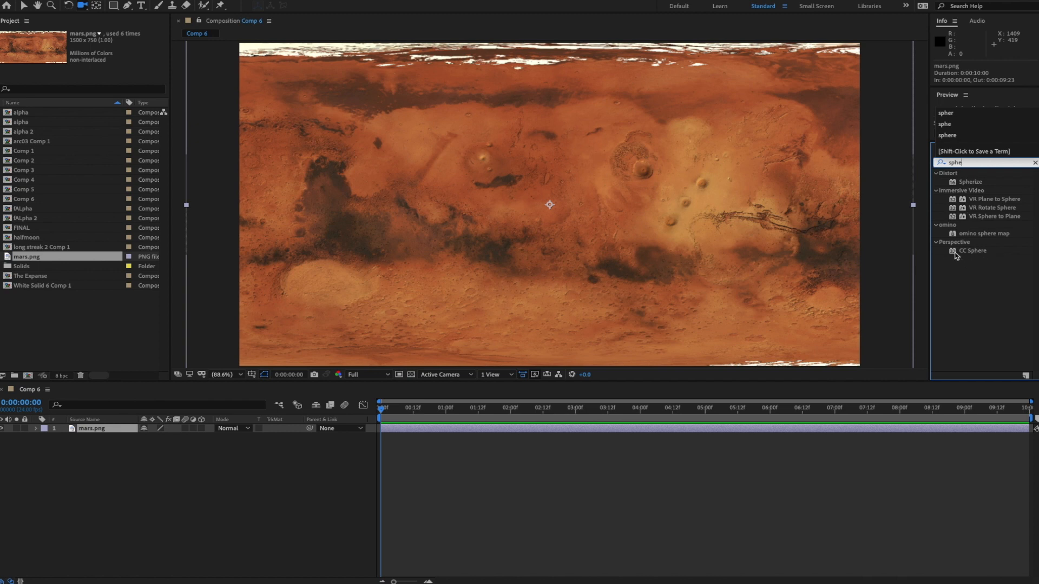
drag(956, 256, 83, 431)
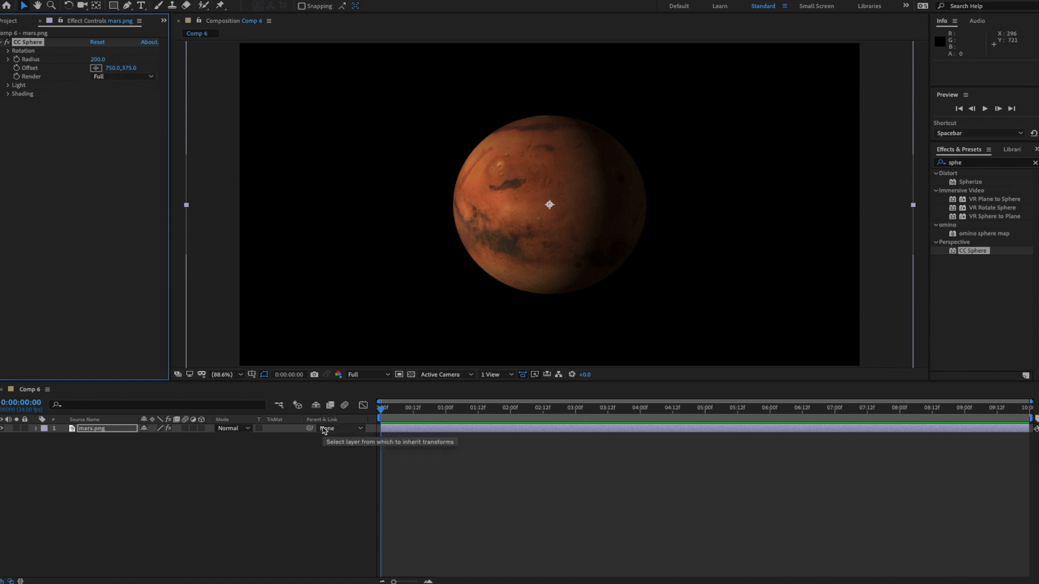
click(104, 432)
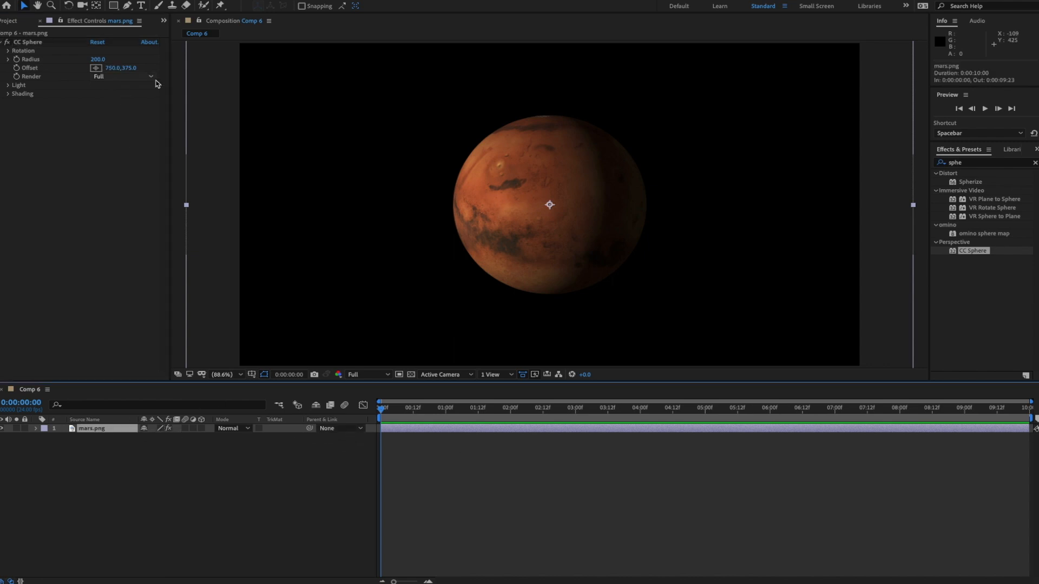
- Set the CC Sphere light intensity to 122, light direction to 47° and light height to -39
click(8, 86)
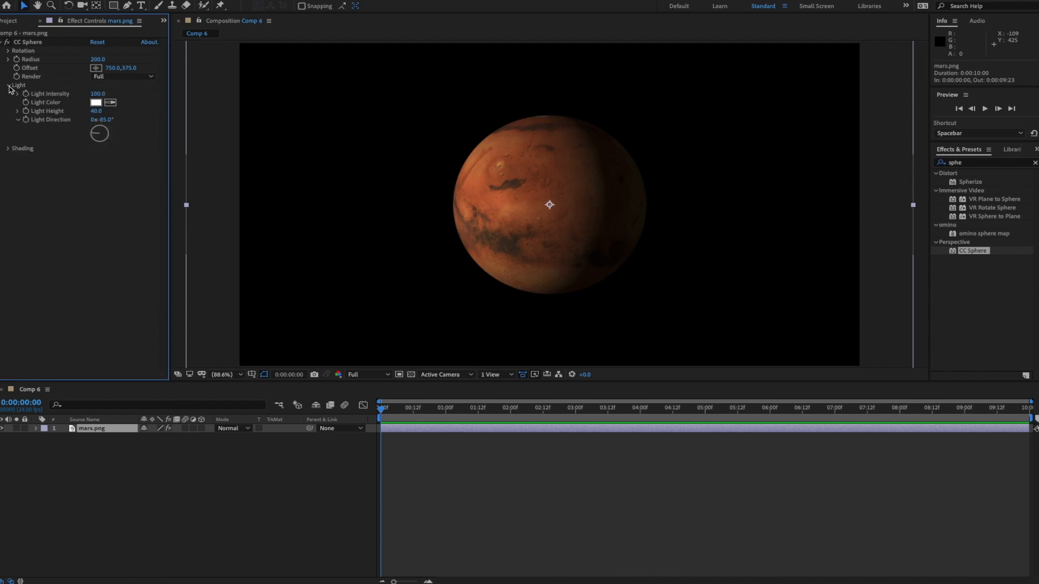
click(105, 129)
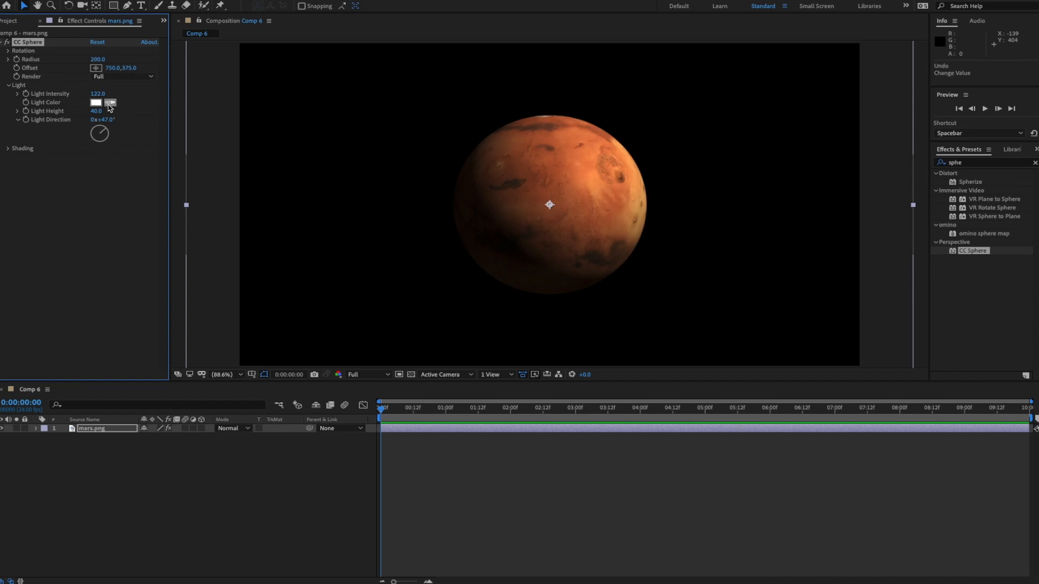
drag(96, 111, 50, 113)
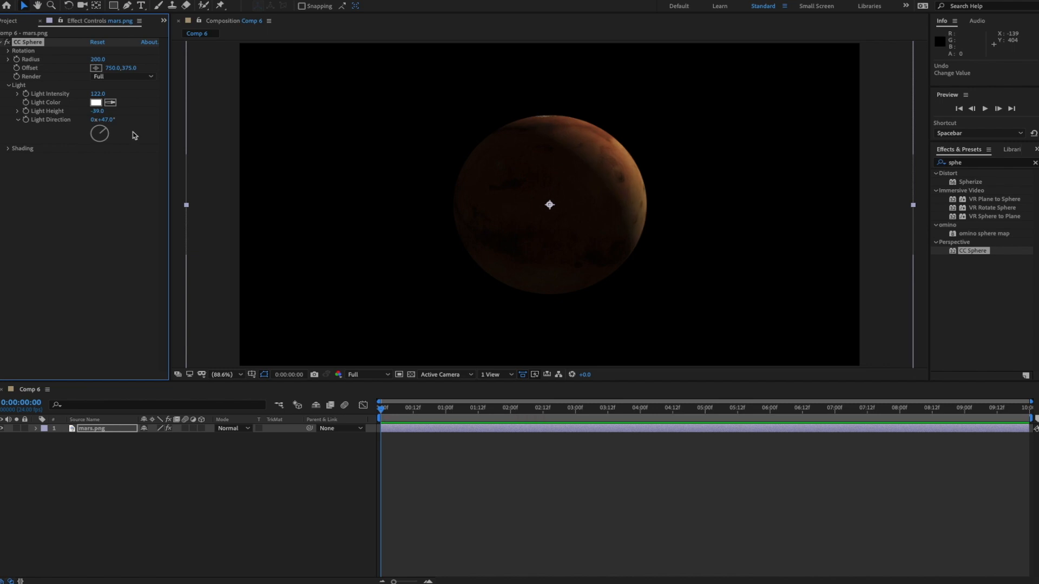
- Change the CC Sphere light color to deep blue 004CB3 and set the light intensity to 356
click(96, 103)
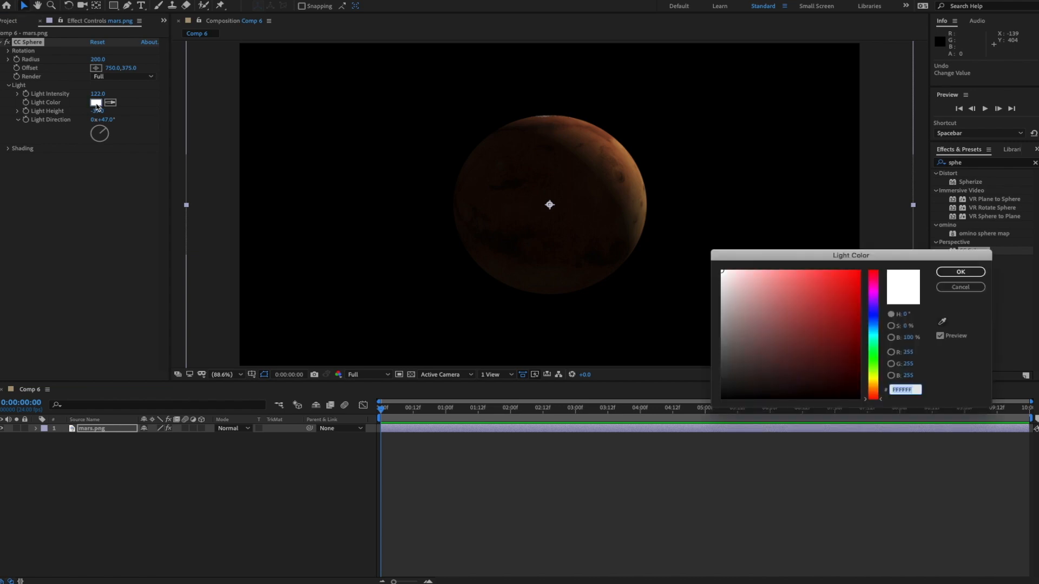
click(876, 322)
click(860, 296)
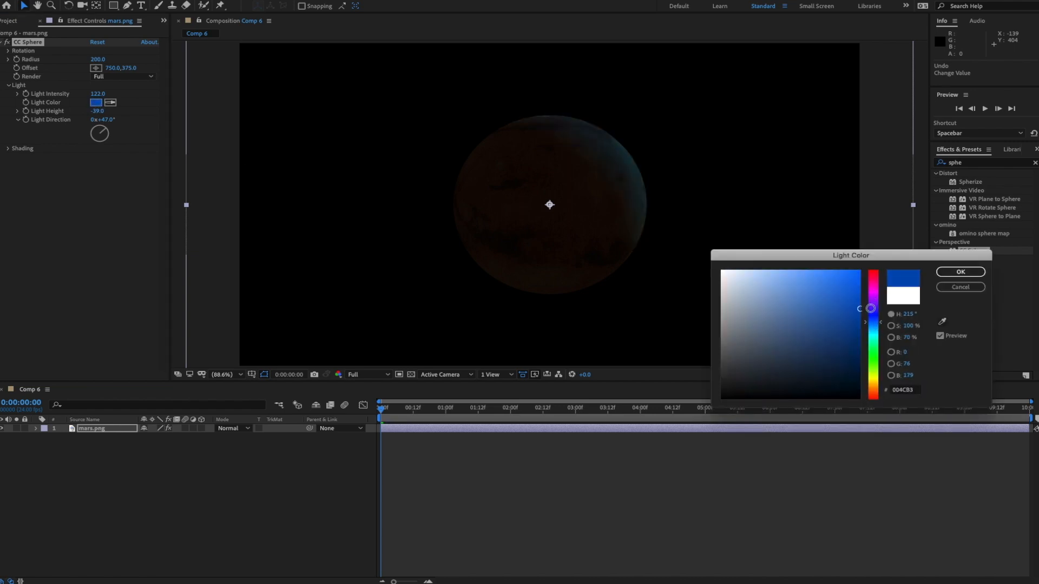
click(959, 274)
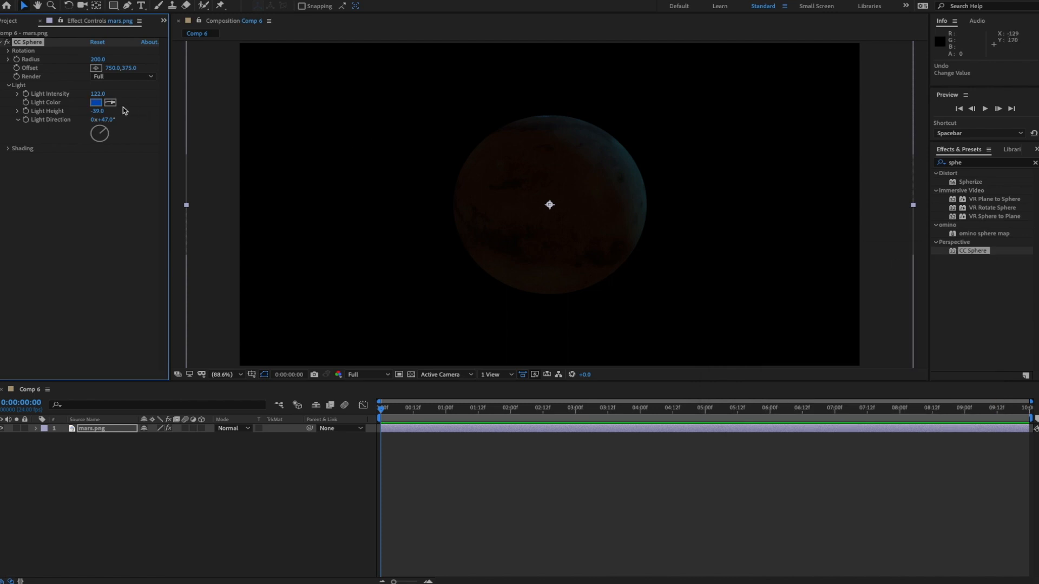
drag(98, 94, 225, 95)
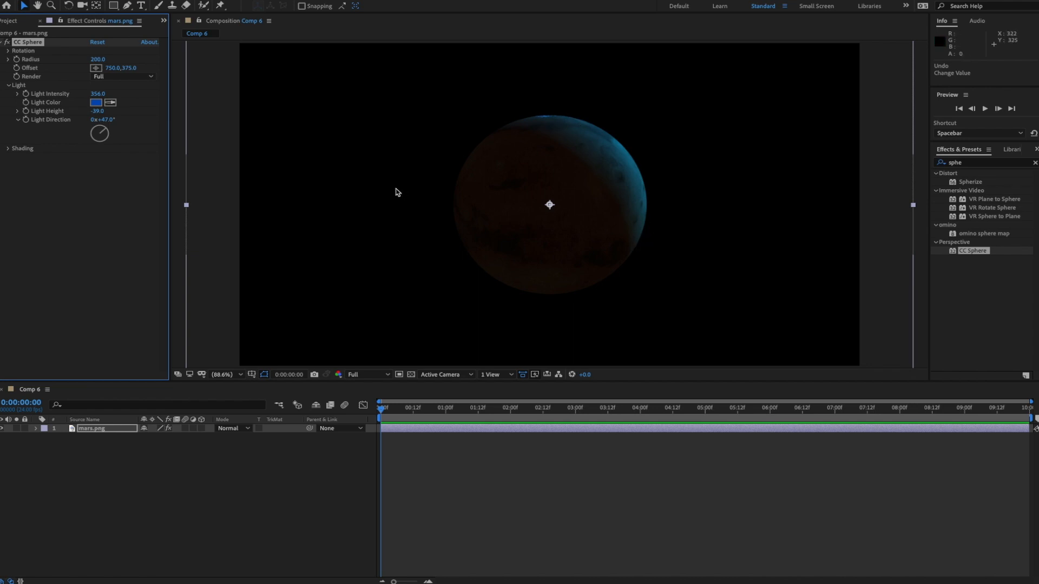
- Apply a Curves effect to the mars.png layer and raise the midtones of the Blue channel
click(102, 429)
click(250, 1)
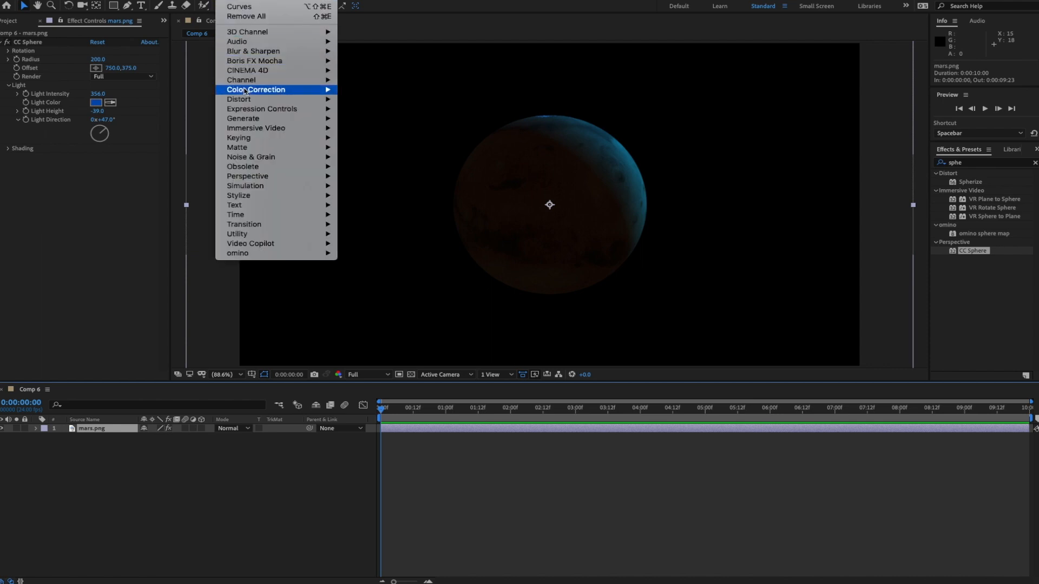
mouse_move(245, 90)
click(385, 264)
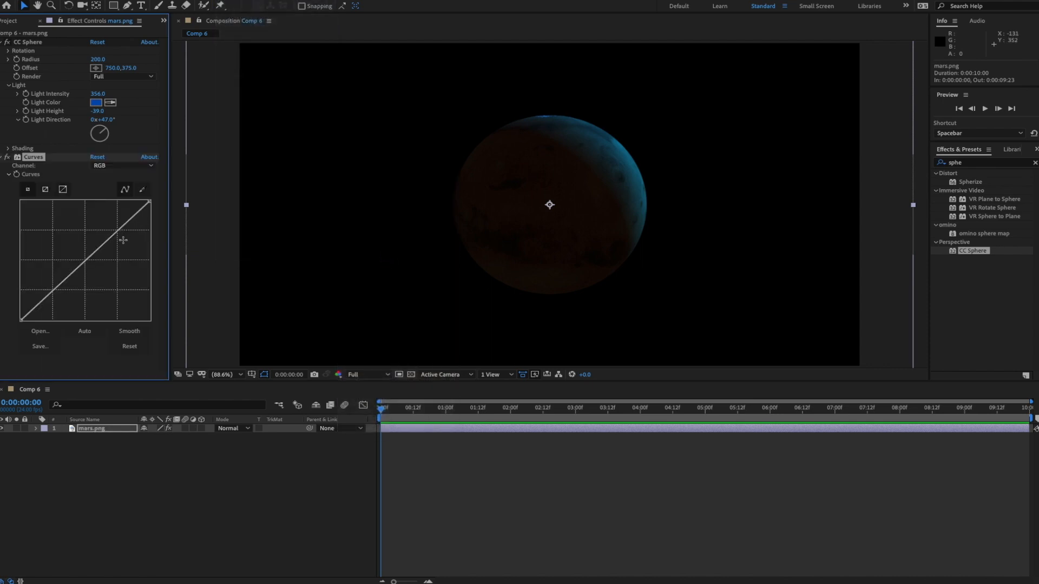
click(108, 166)
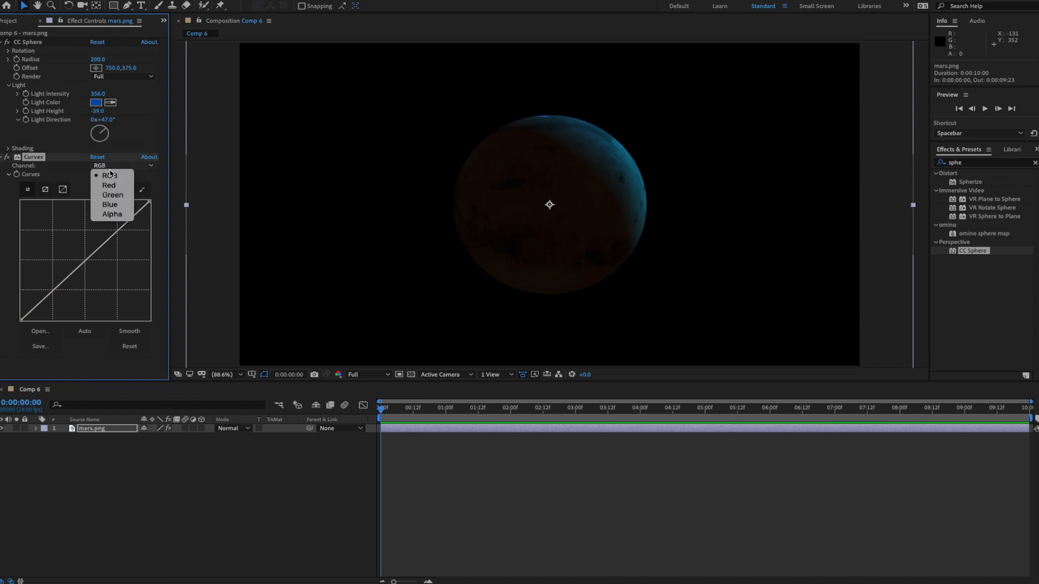
click(111, 204)
drag(82, 262, 76, 257)
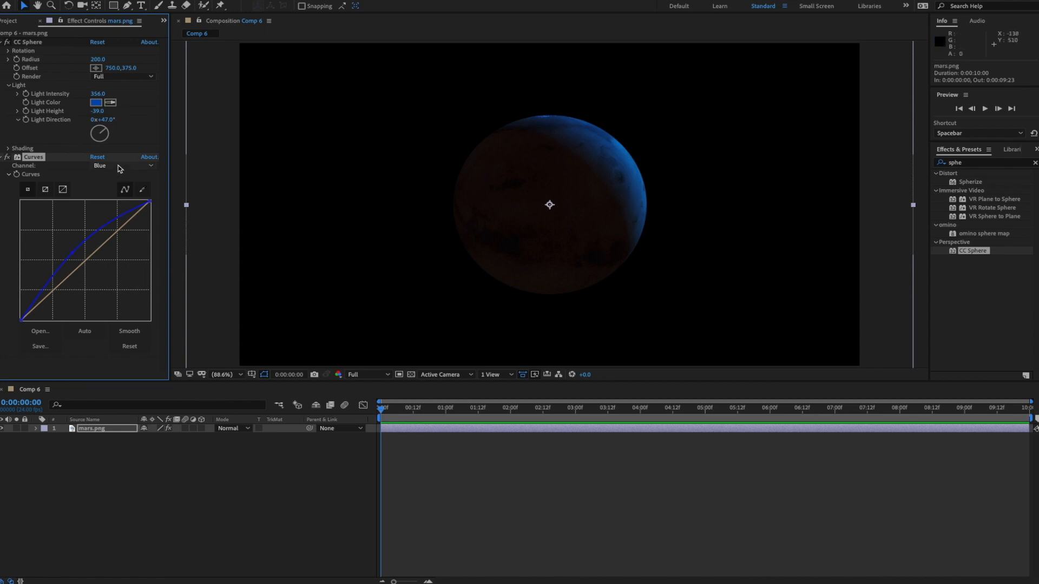
- Apply a Hue/Saturation effect to the mars.png layer and set Master Saturation to -49
click(230, 0)
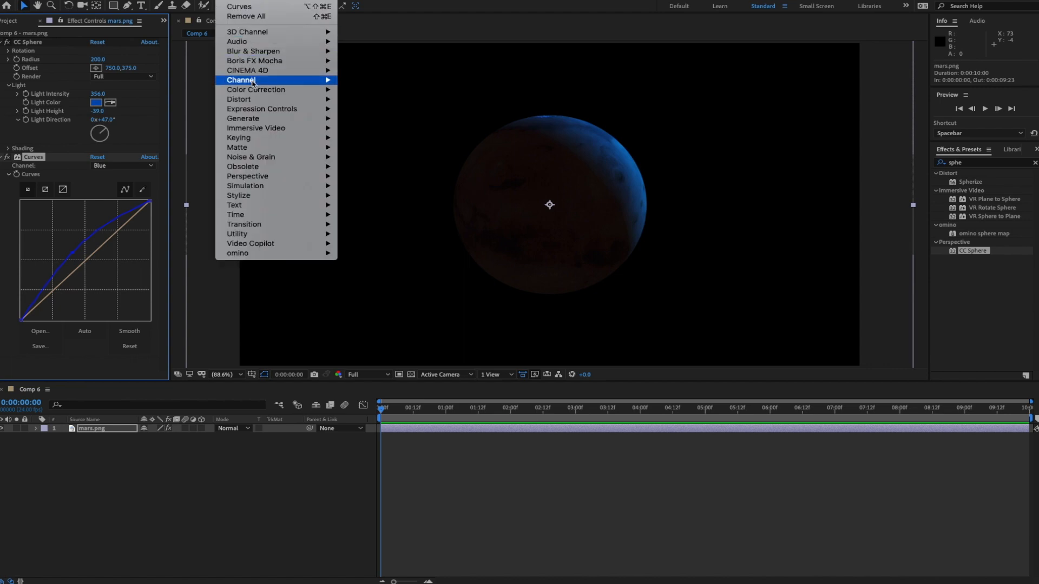
mouse_move(253, 90)
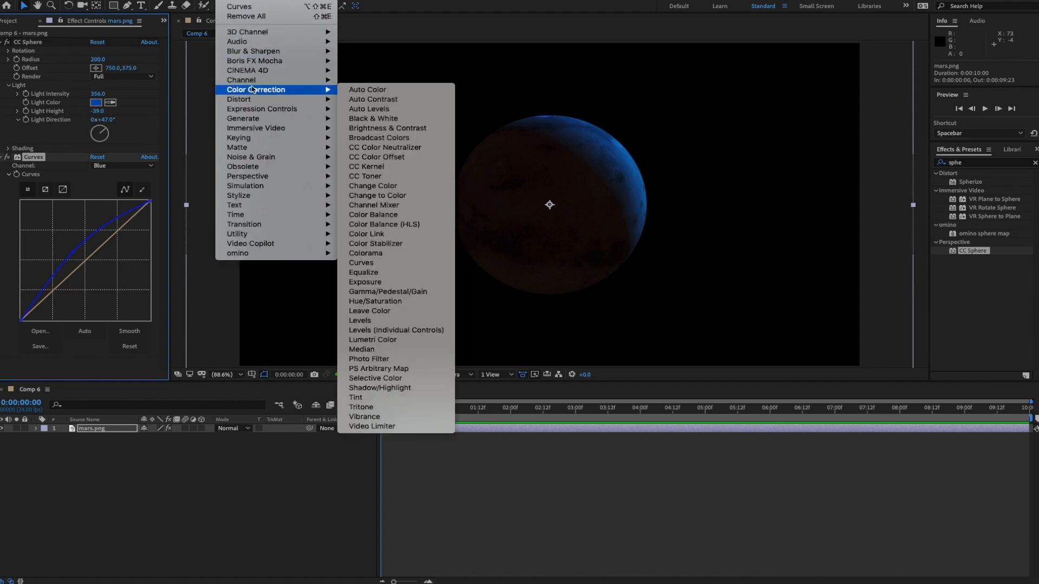
click(363, 302)
scroll(99, 301, down, 1)
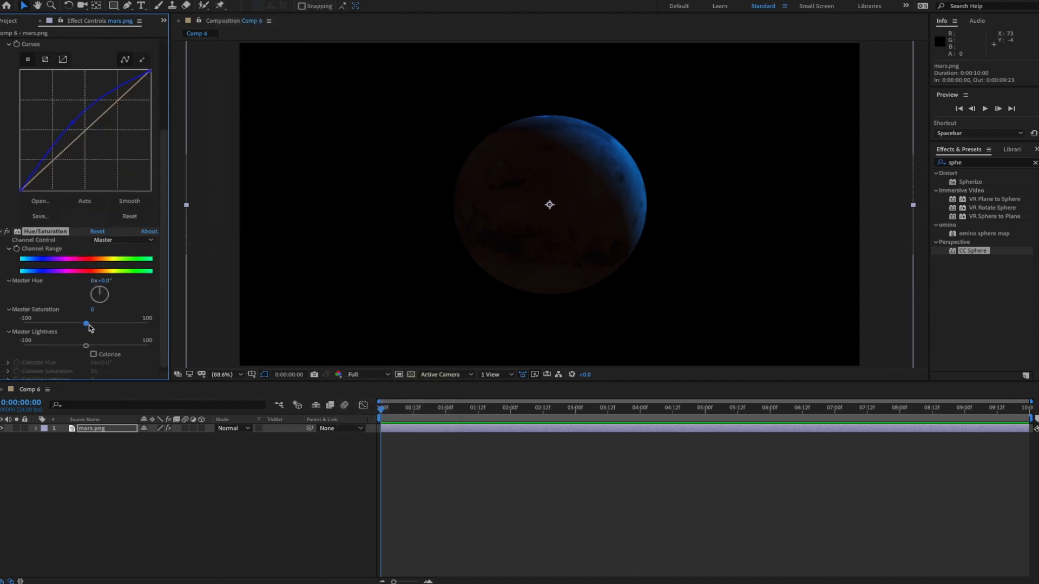
drag(86, 324, 57, 325)
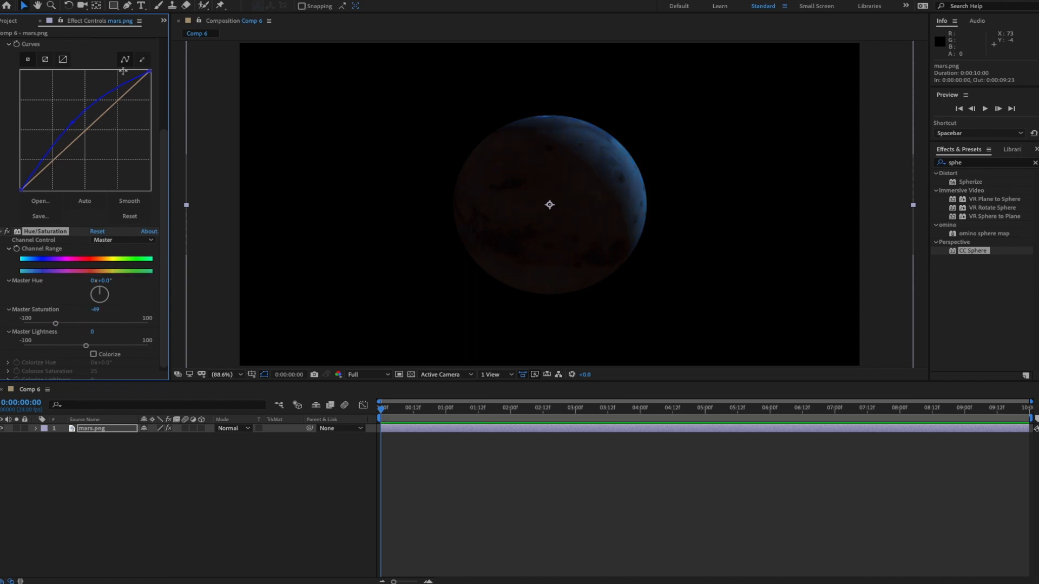
- Lower the midtones of the Red channel in the planet's Curves effect
scroll(111, 51, up, 1)
click(110, 51)
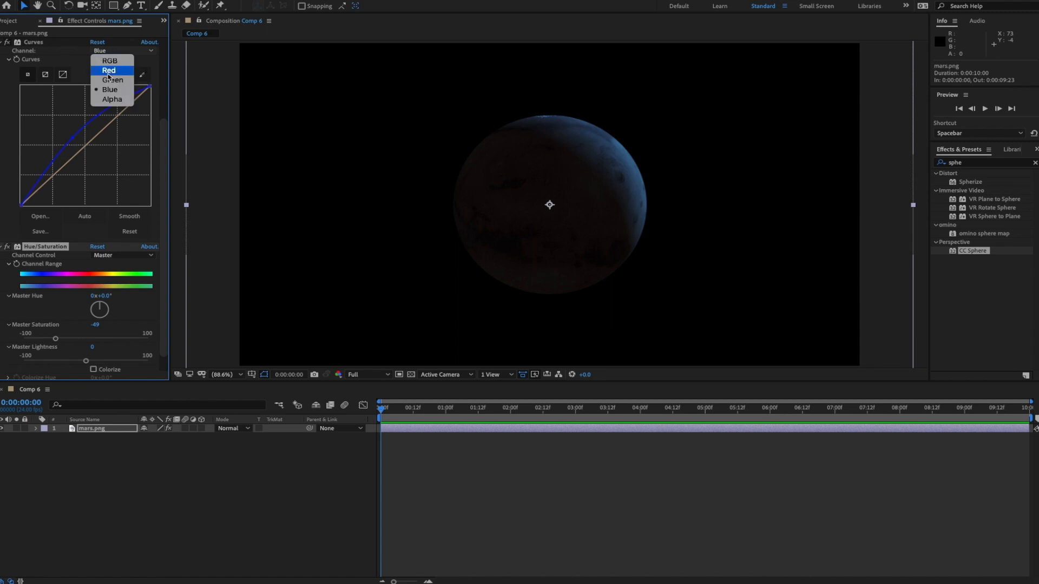
click(111, 70)
drag(87, 148, 95, 148)
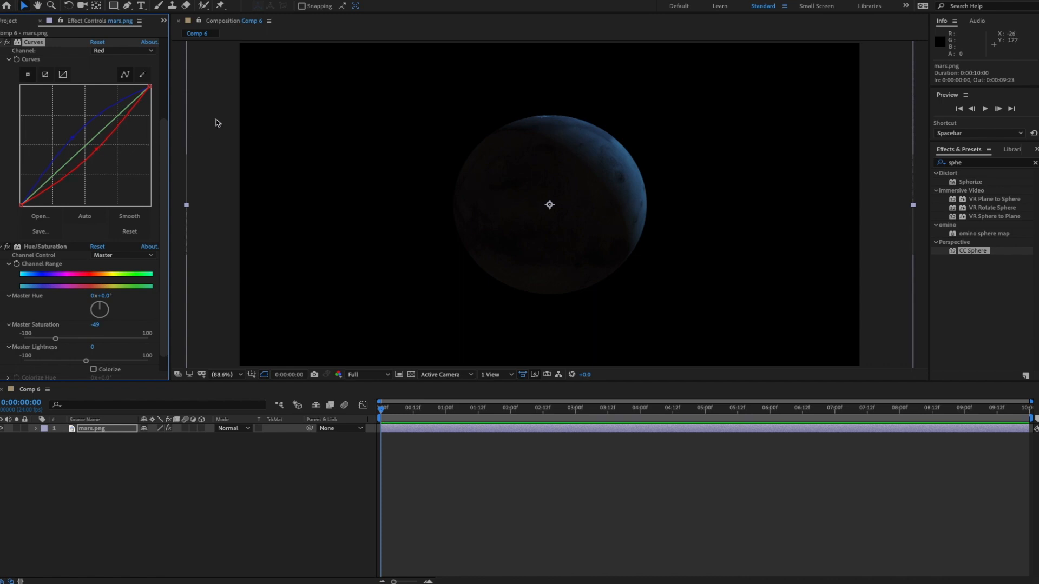
- Shape the RGB curve into a soft S by raising the highlights and slightly lowering the shadows
click(116, 51)
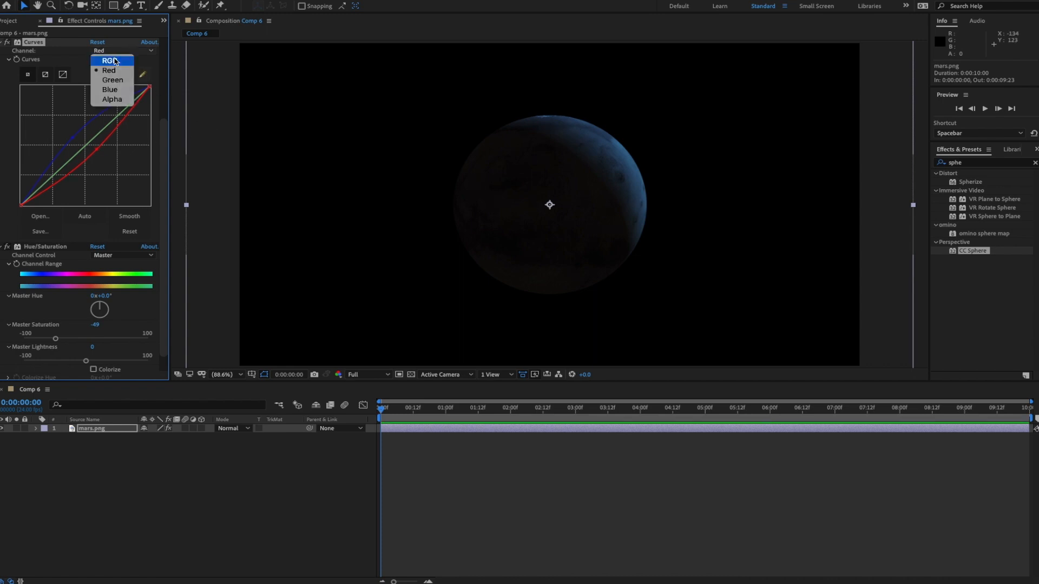
click(114, 61)
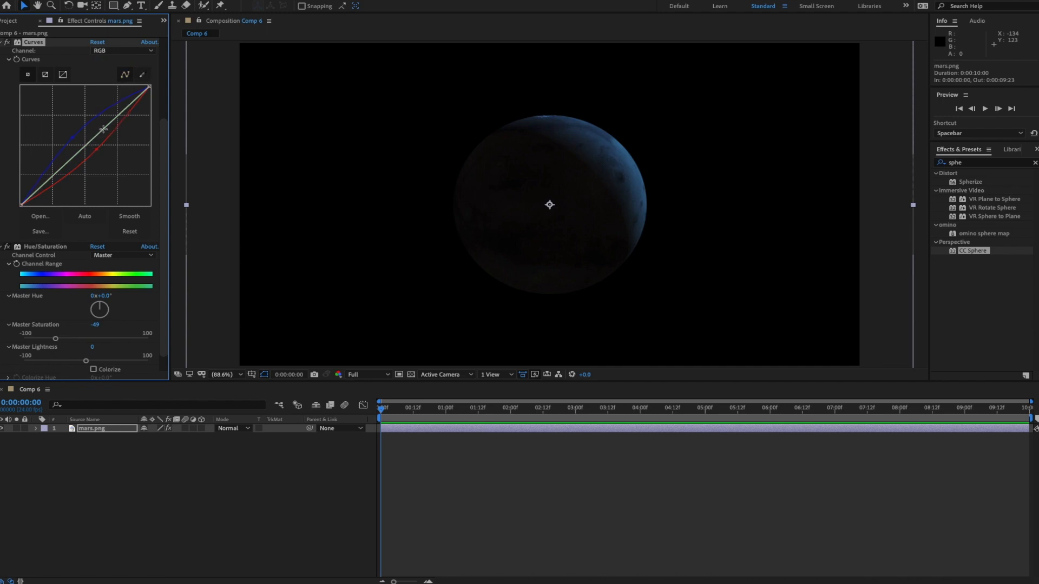
drag(103, 130, 100, 117)
drag(55, 162, 60, 168)
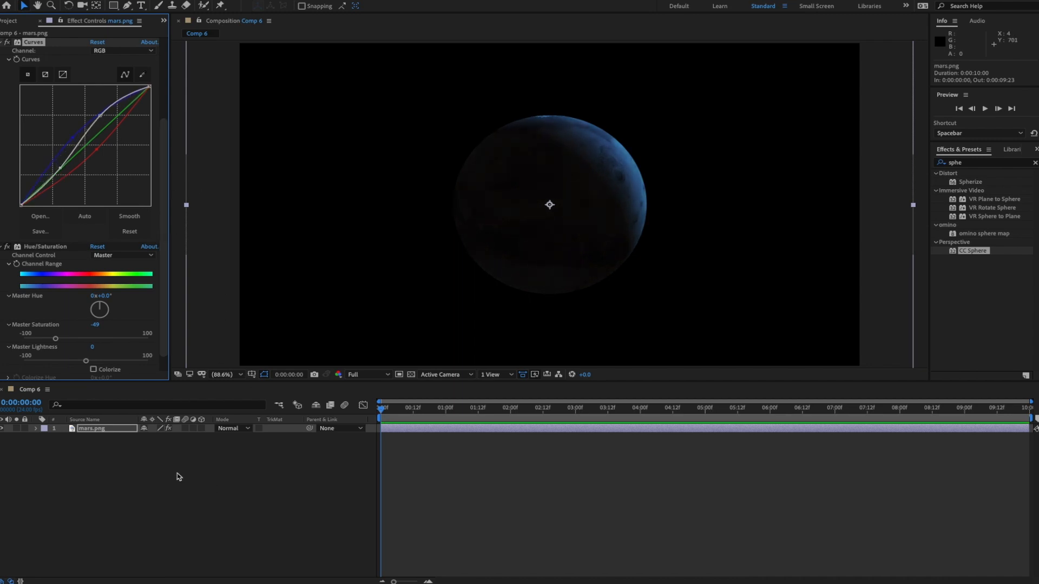
- Create a white solid layer 400 px wide and 400 px high above the planet
click(149, 455)
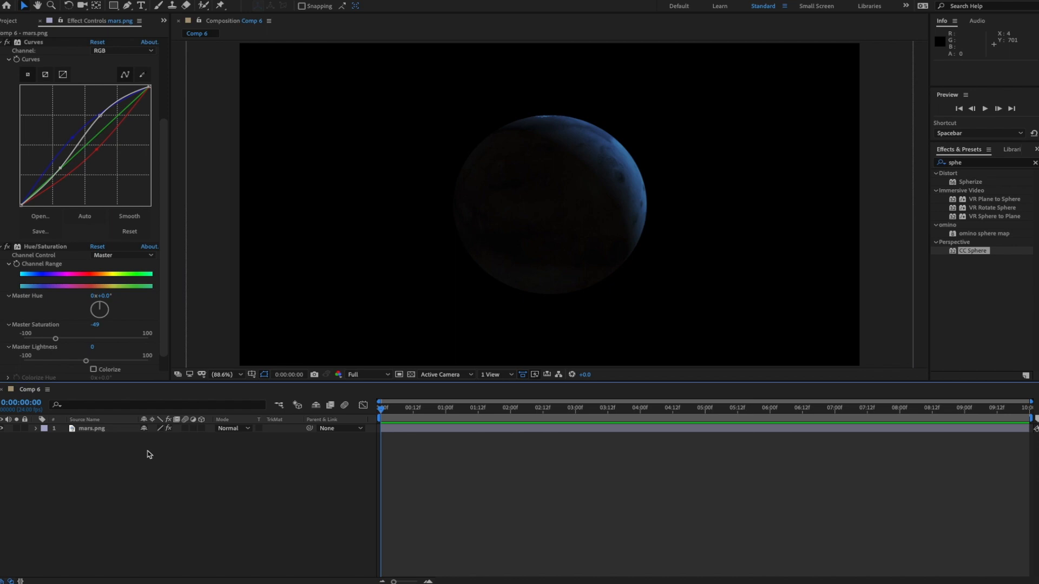
right_click(147, 451)
mouse_move(172, 461)
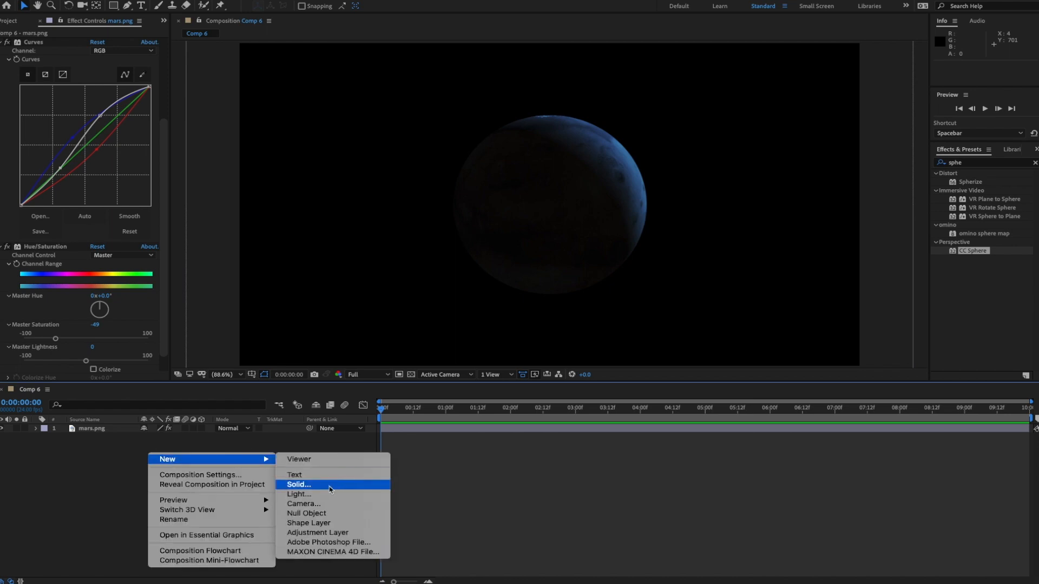
click(329, 488)
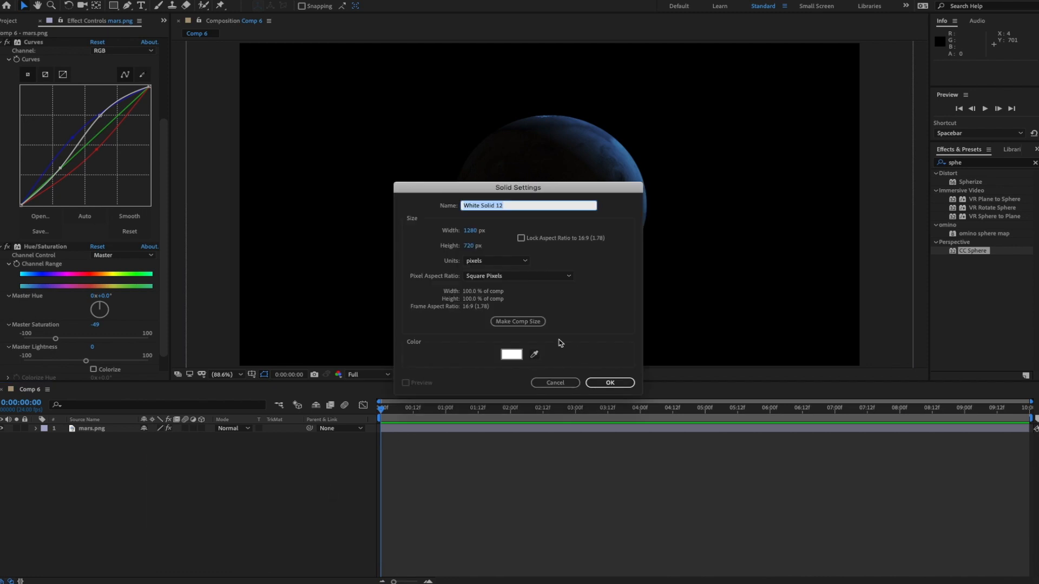
click(471, 231)
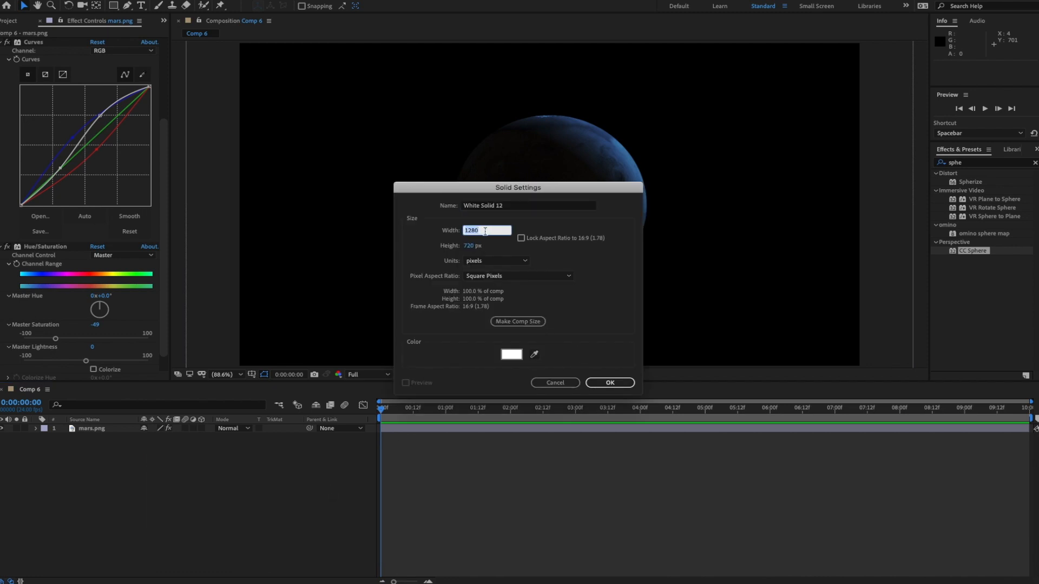
text(400)
key(Tab)
text(4)
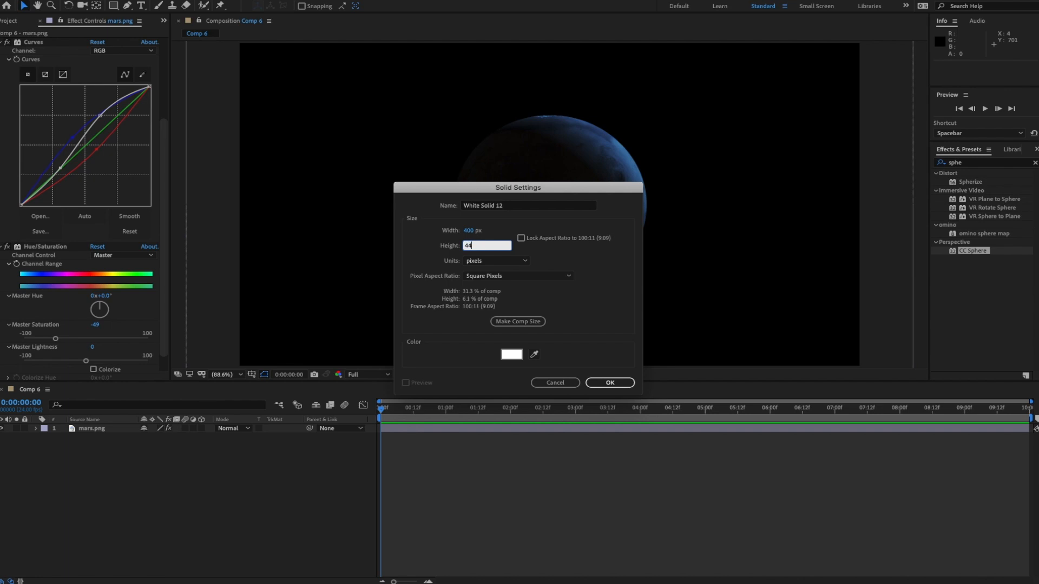
text(00)
key(Return)
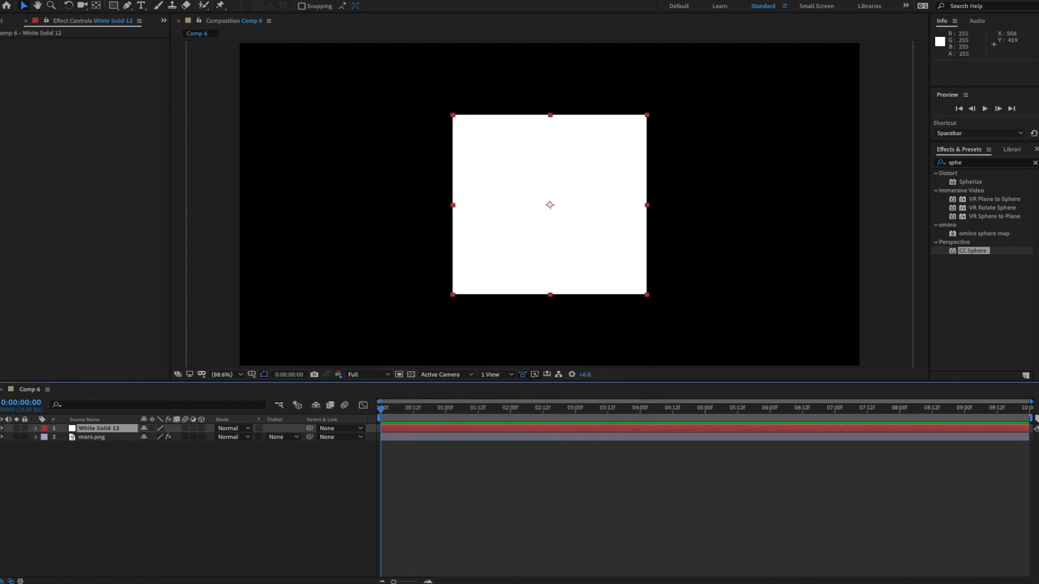
- Add an elliptical mask that fills the white solid, then return to the Selection tool
drag(115, 7, 146, 30)
double_click(115, 6)
key(v)
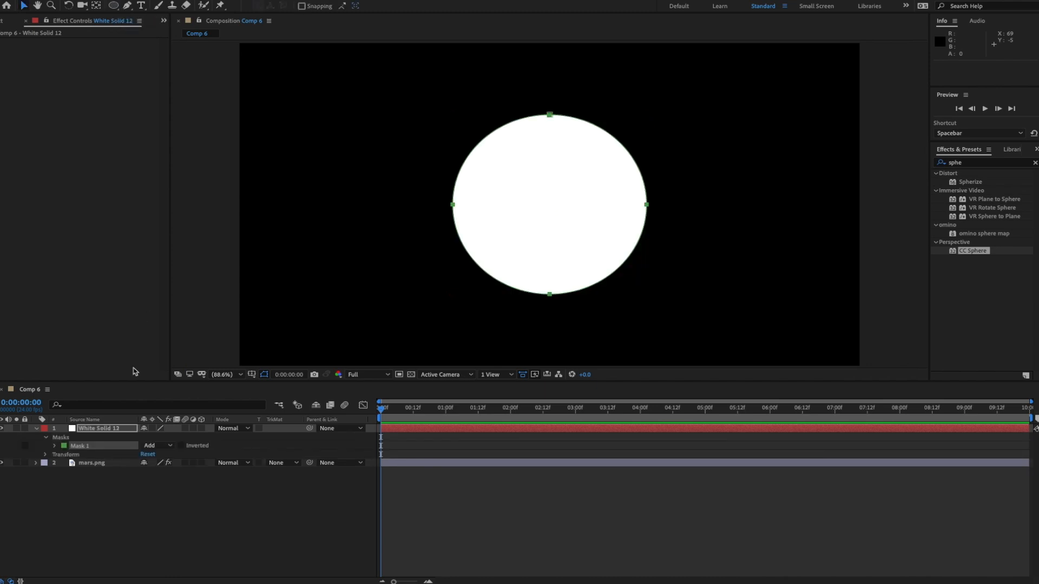
- Move the white solid beneath the mars.png layer and apply the Glow effect to it
click(108, 427)
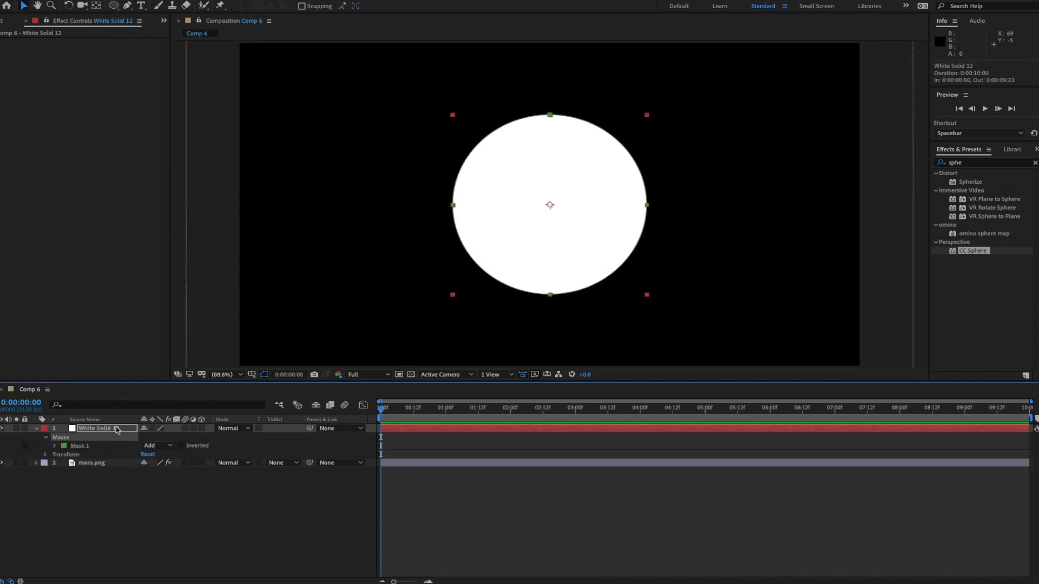
drag(117, 429, 111, 469)
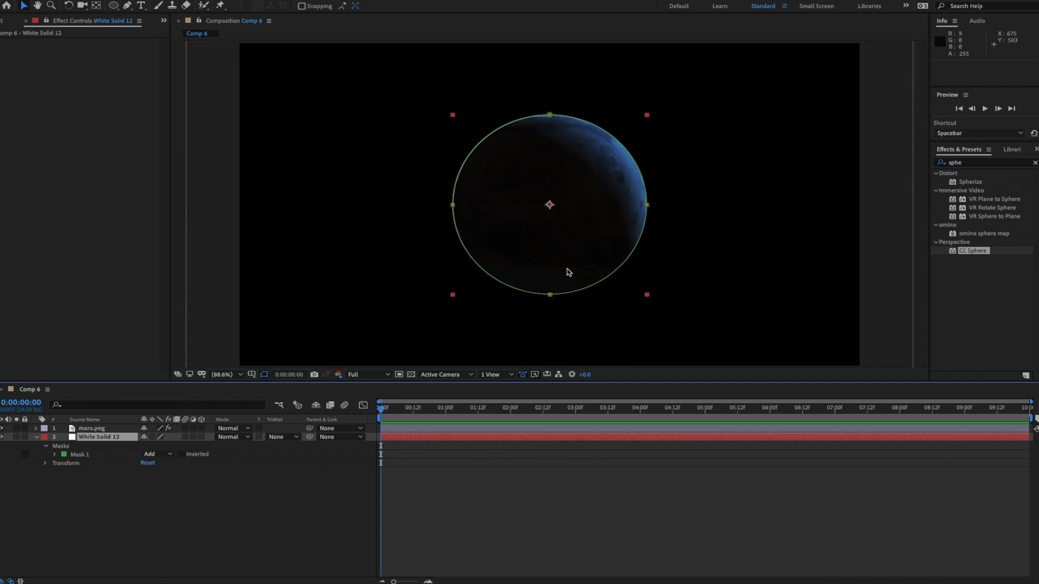
click(1035, 162)
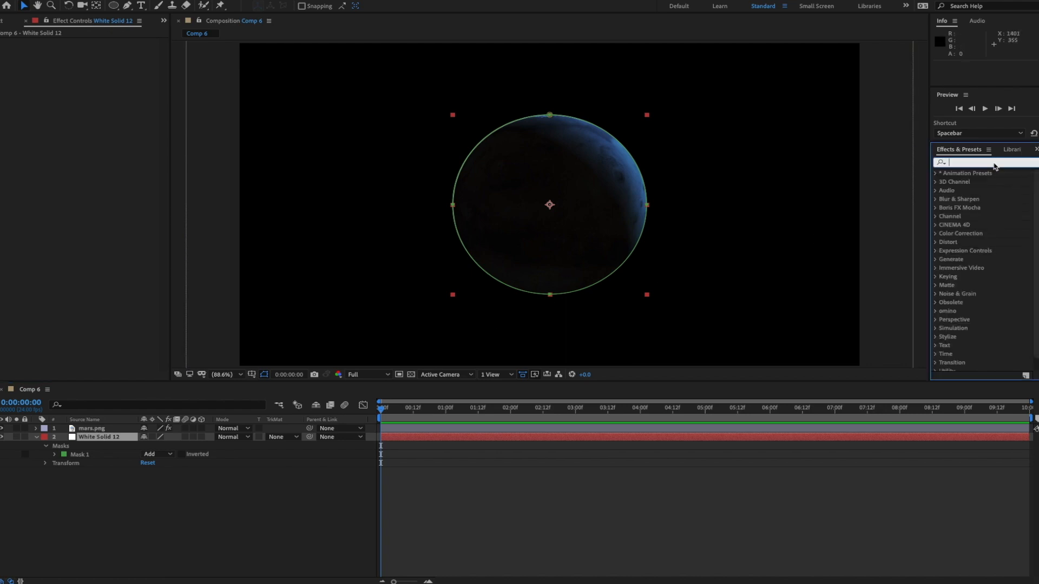
text(glow)
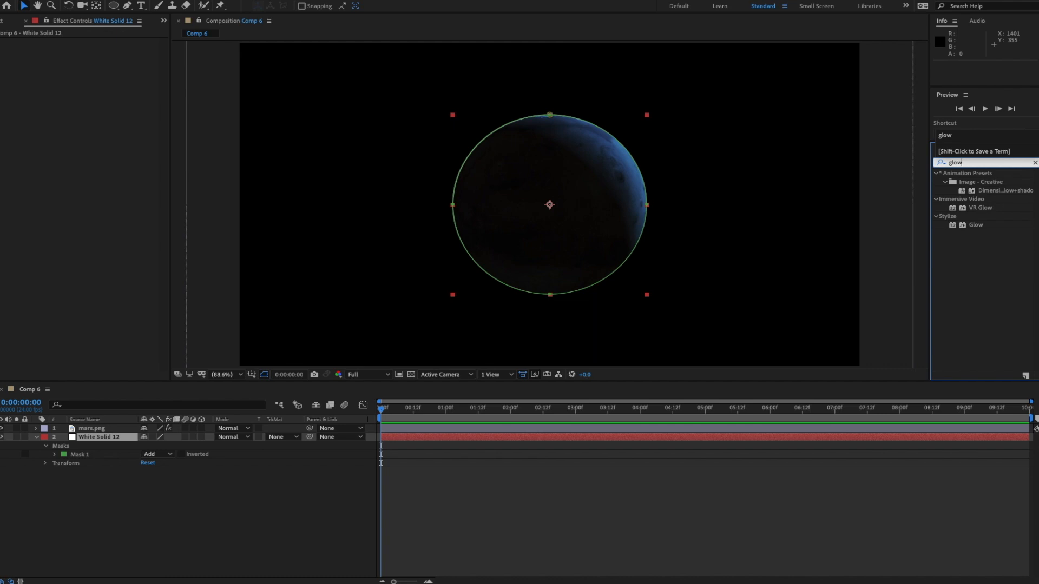
key(Return)
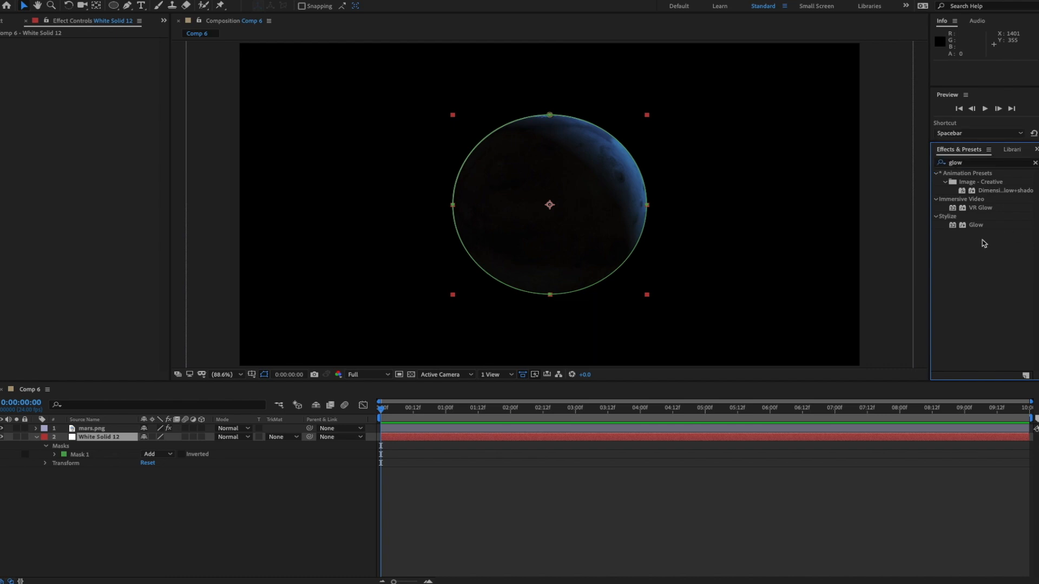
drag(963, 225, 91, 439)
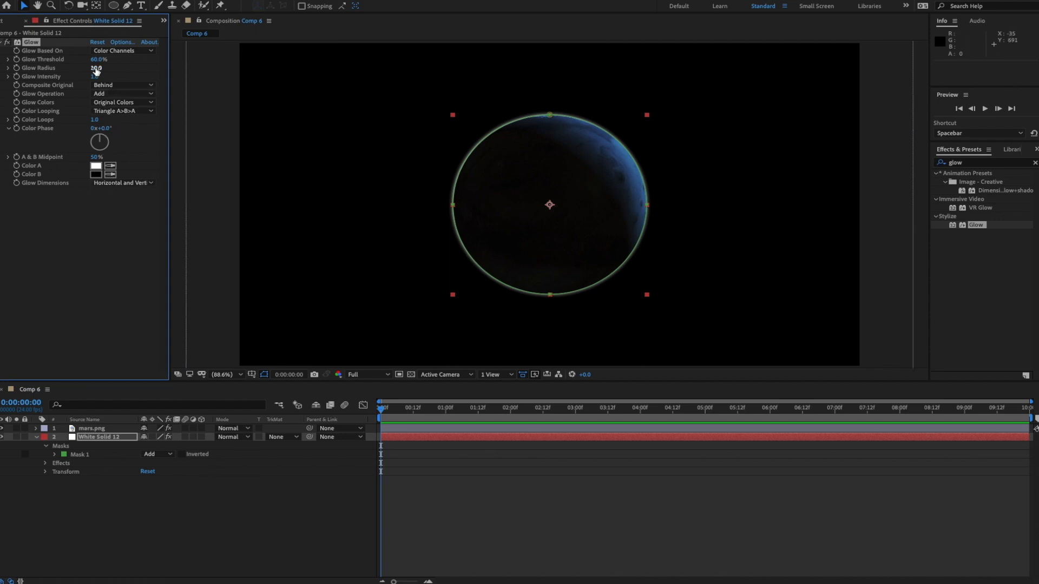
- Set the glow radius to 60 and tint the glow using A & B Colors, both sampled from the planet's blue edge
drag(96, 67, 123, 68)
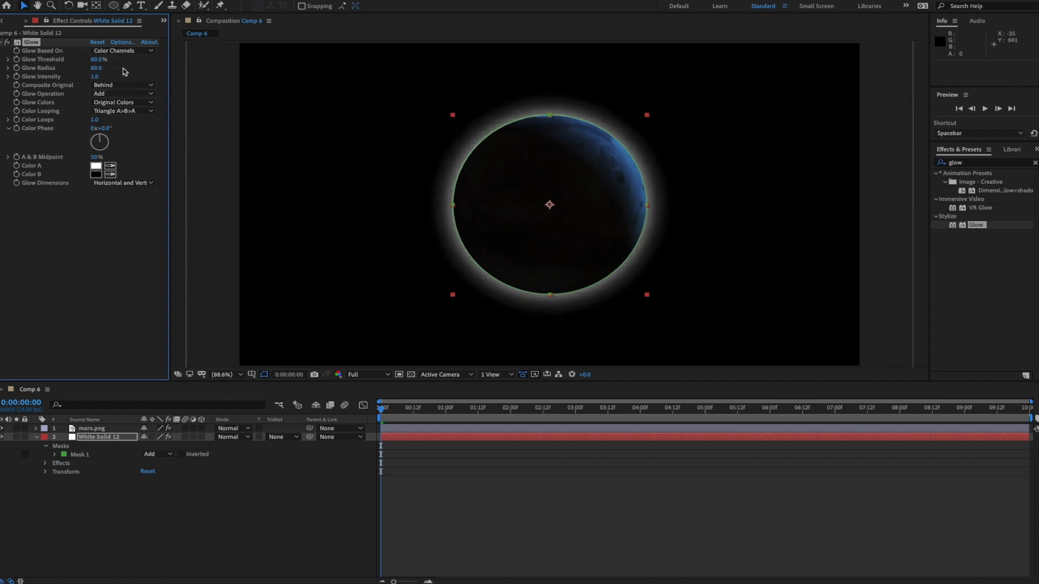
click(110, 165)
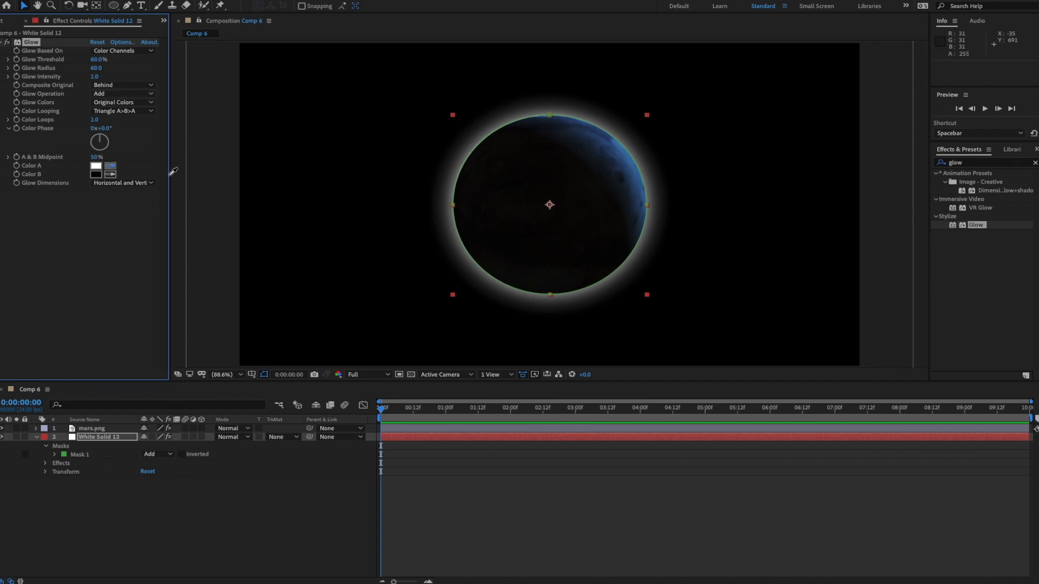
click(633, 163)
click(109, 174)
click(96, 166)
click(127, 101)
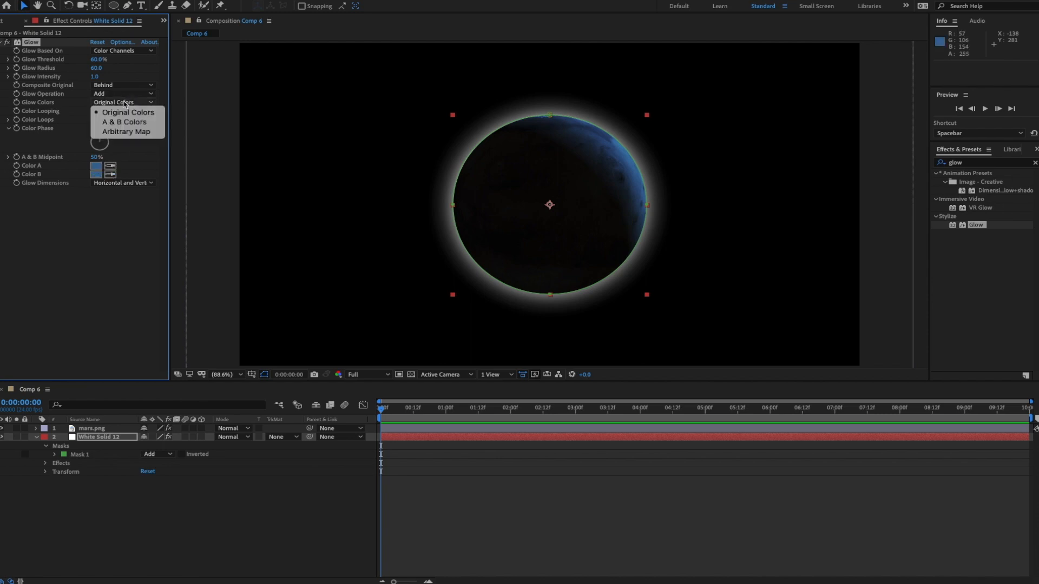
click(119, 121)
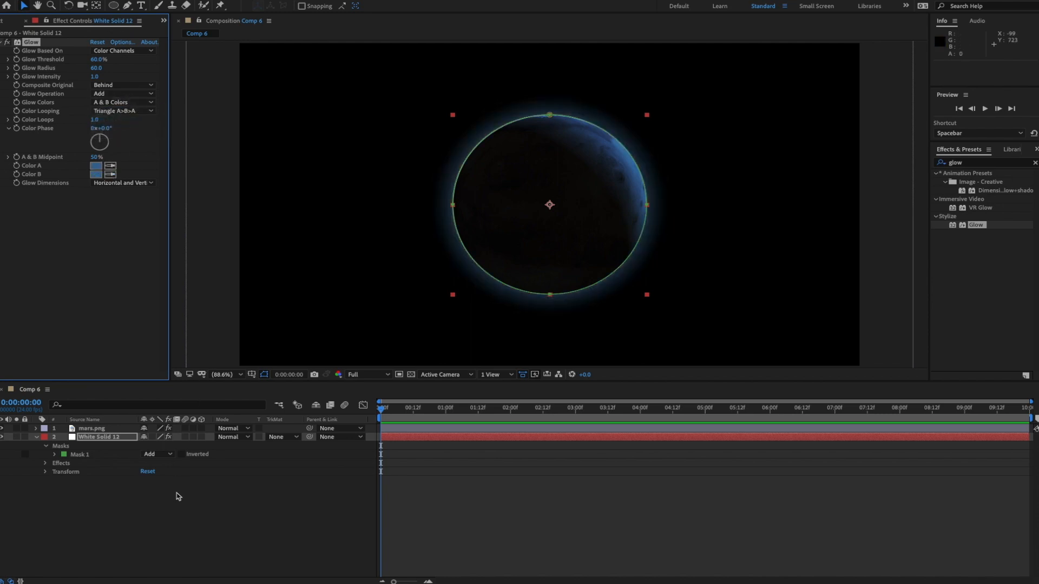
click(230, 533)
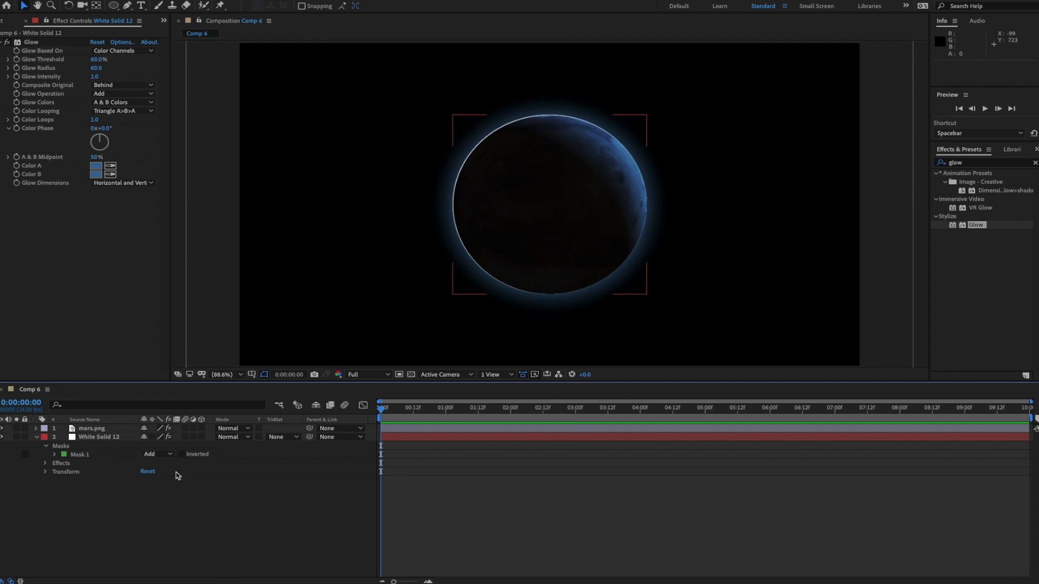
- Scale the white solid layer down to 93% so its rim hides behind the planet
click(91, 438)
key(s)
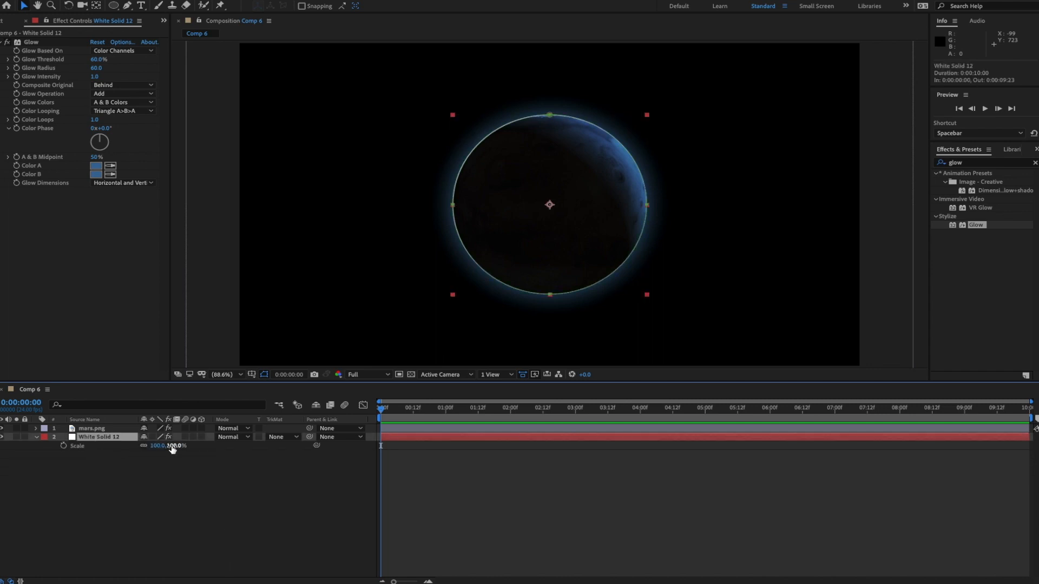
drag(172, 449, 168, 447)
click(201, 490)
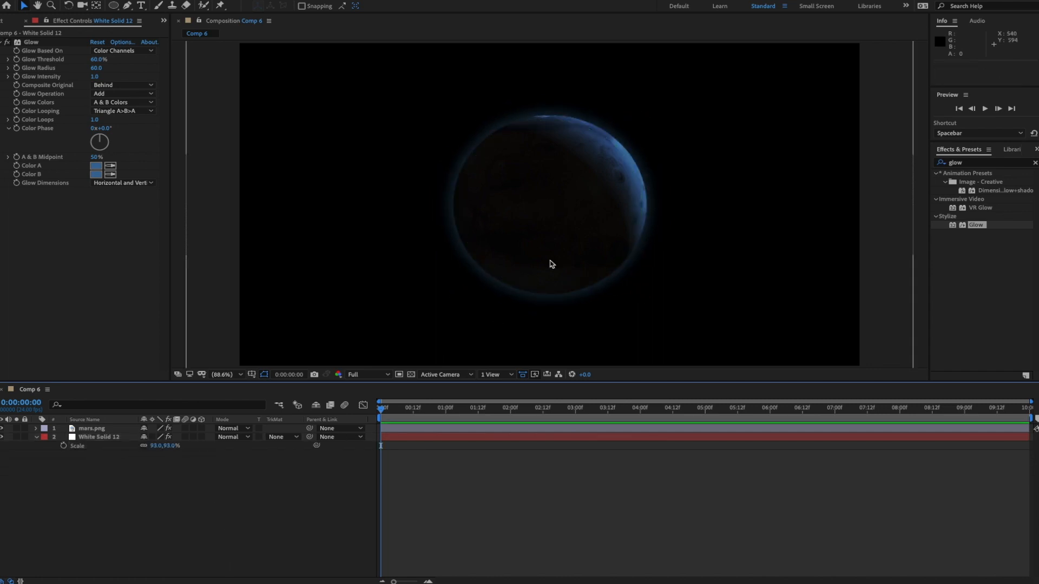
- Rename the white solid layer to "planet glow" and raise its glow radius to 119
click(91, 437)
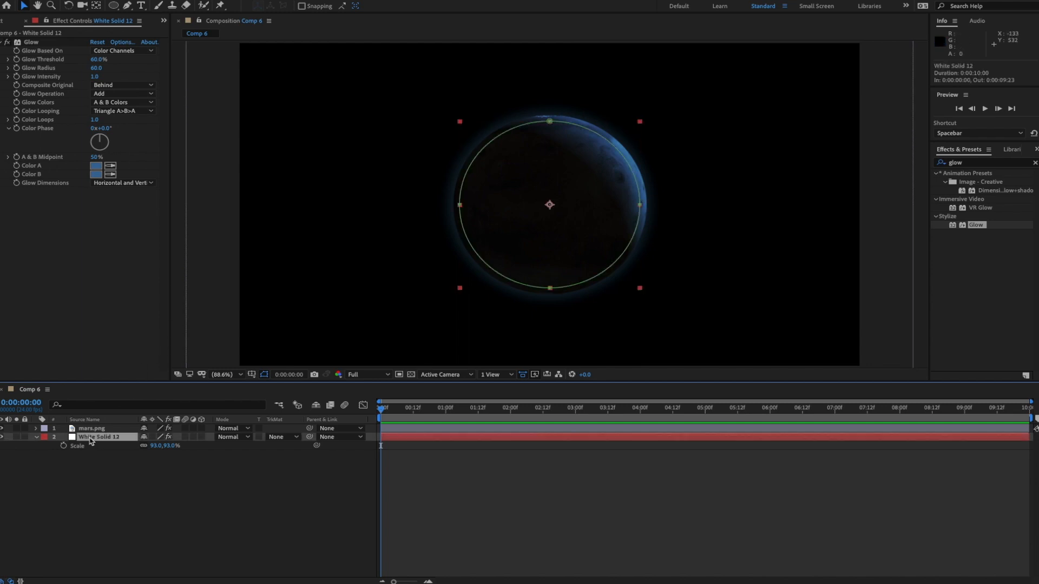
key(Return)
text(plane)
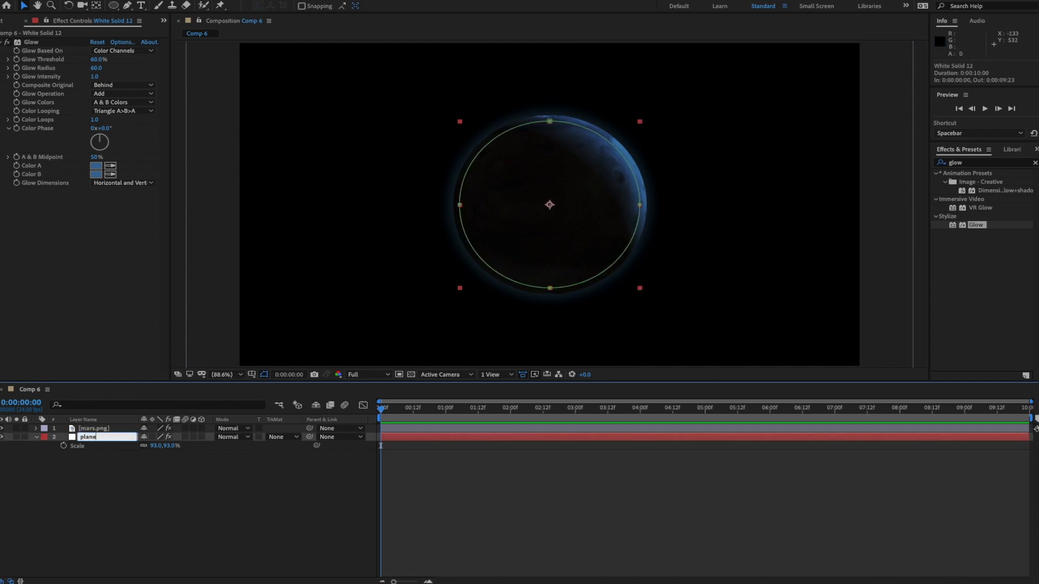
text(t glow)
key(Return)
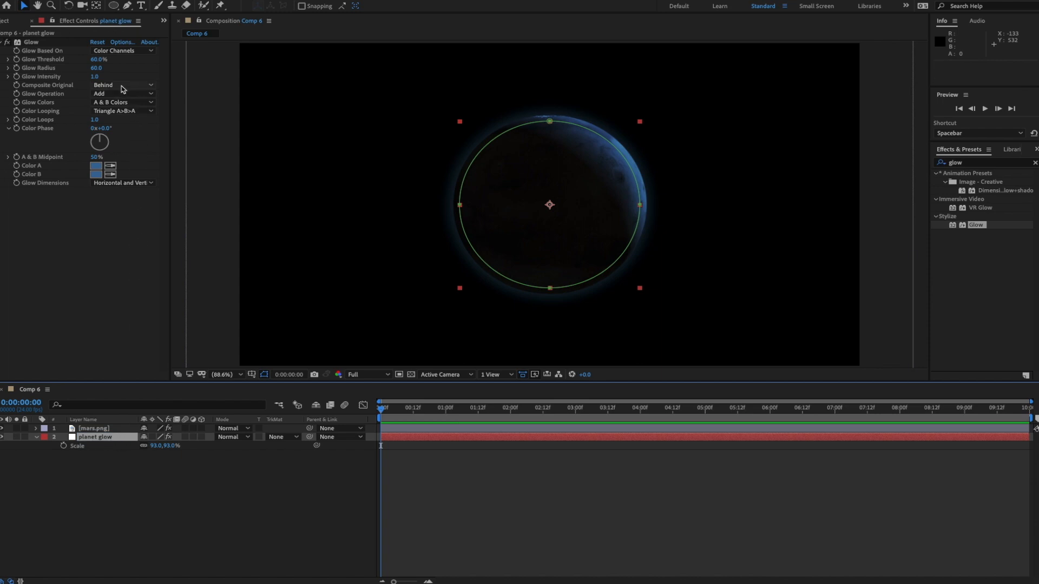
drag(97, 68, 131, 70)
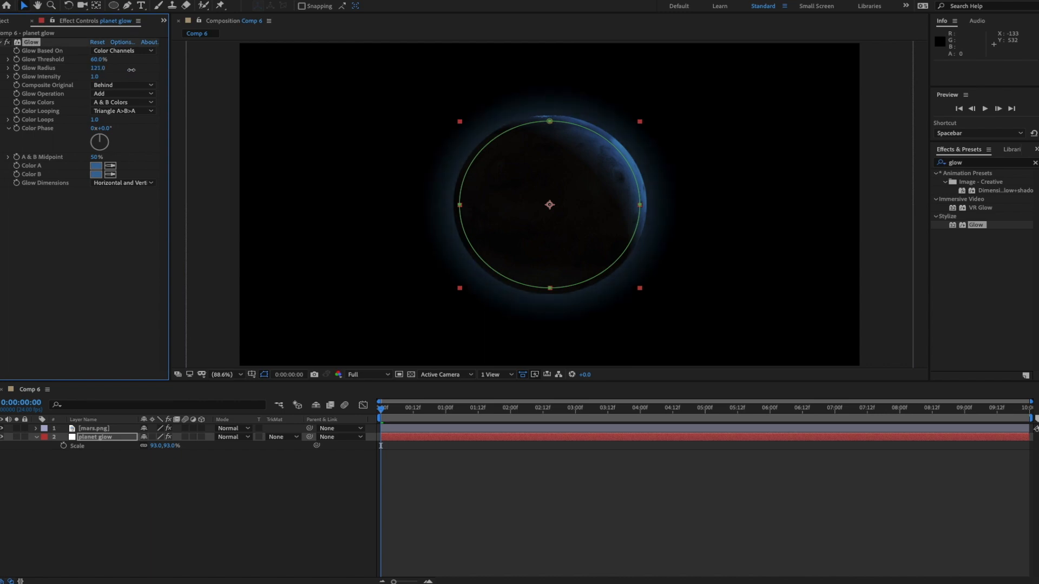
click(255, 476)
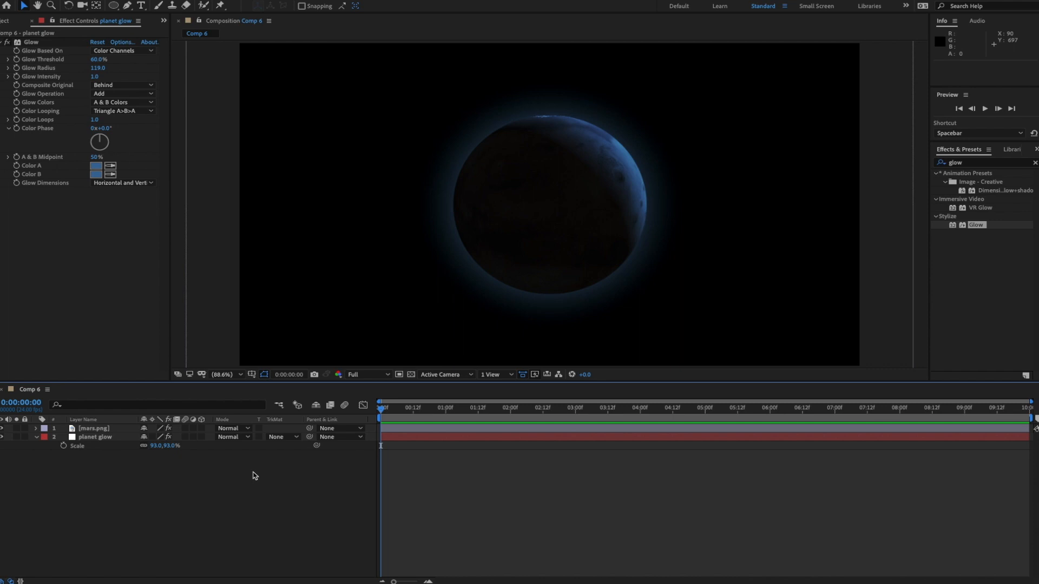
- Switch to the FINAL.mov reference video to examine the finished planet and light streaks, and return to After Effects
key(super+Tab)
drag(353, 132, 333, 131)
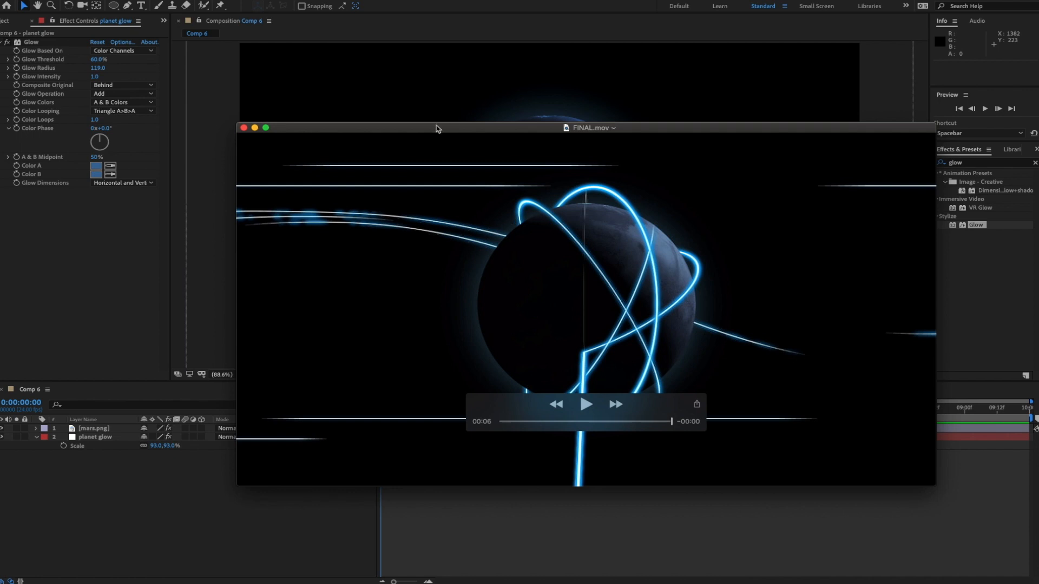
key(super+Tab)
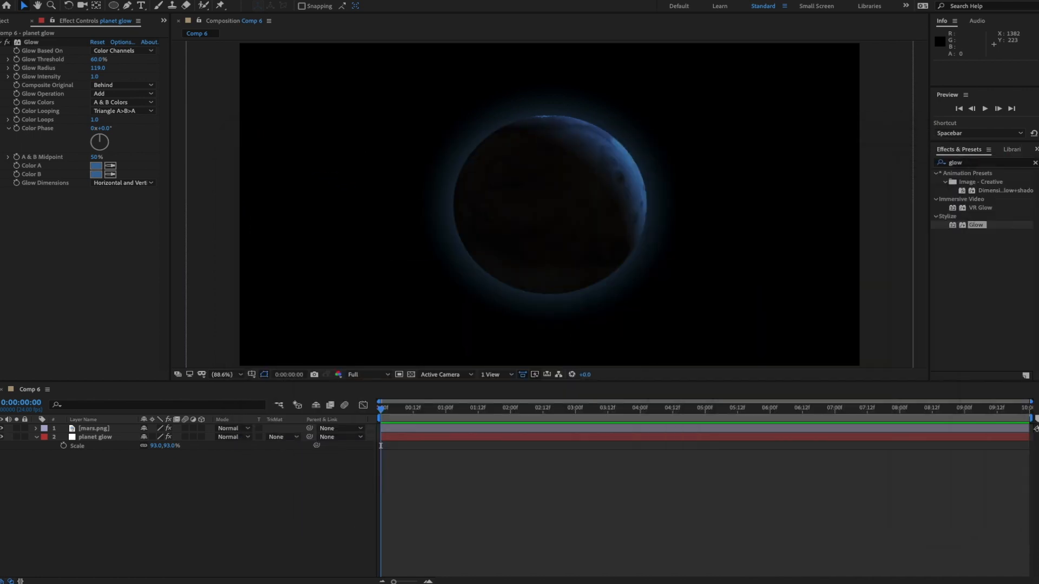
- Create a null object named "Main Rotation Control" and make it a 3D layer
right_click(126, 486)
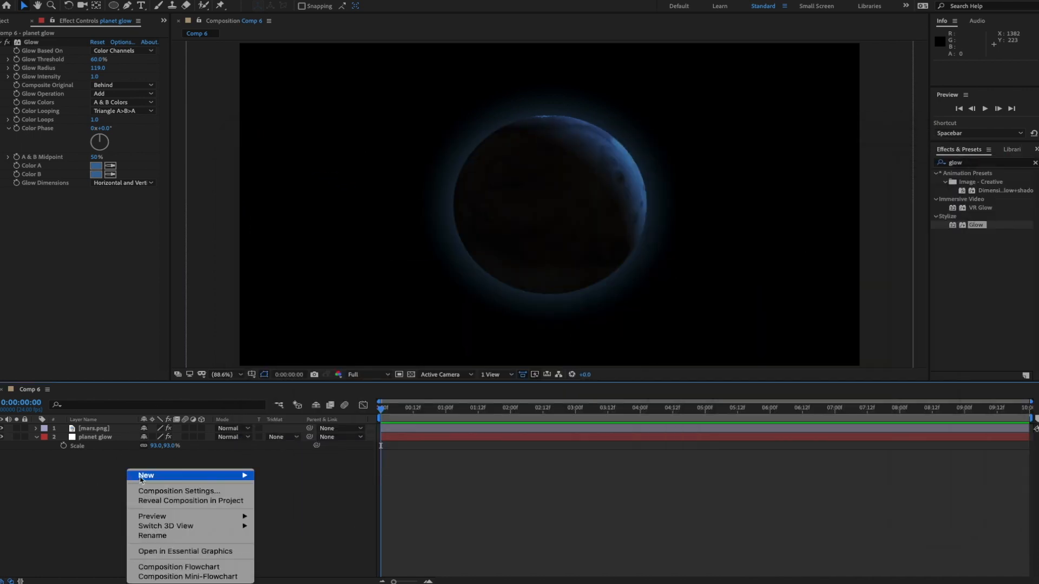
mouse_move(142, 476)
click(282, 530)
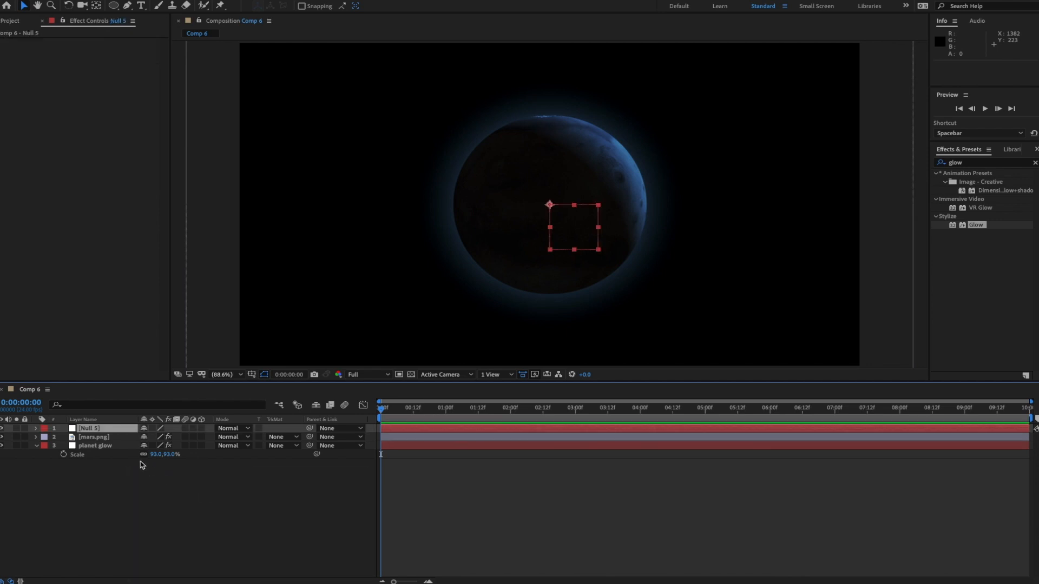
key(Return)
text(Main Rota)
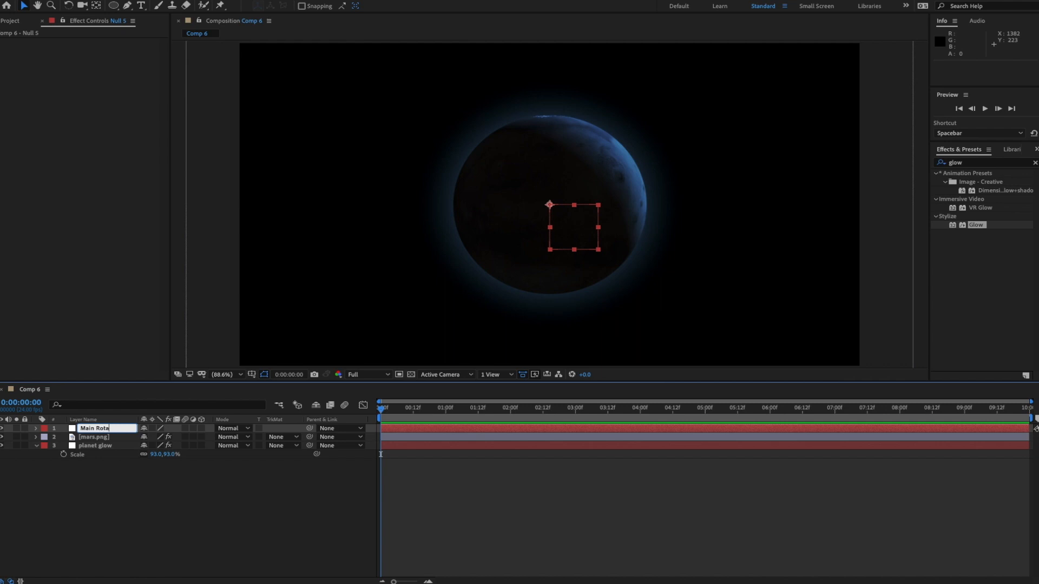
text(tion Control)
key(Return)
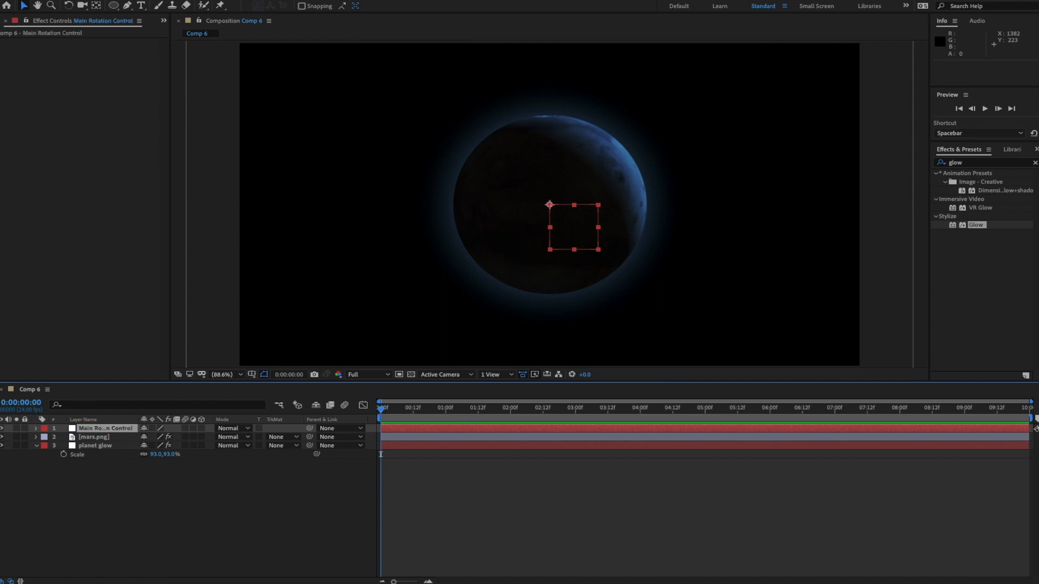
click(201, 428)
click(195, 473)
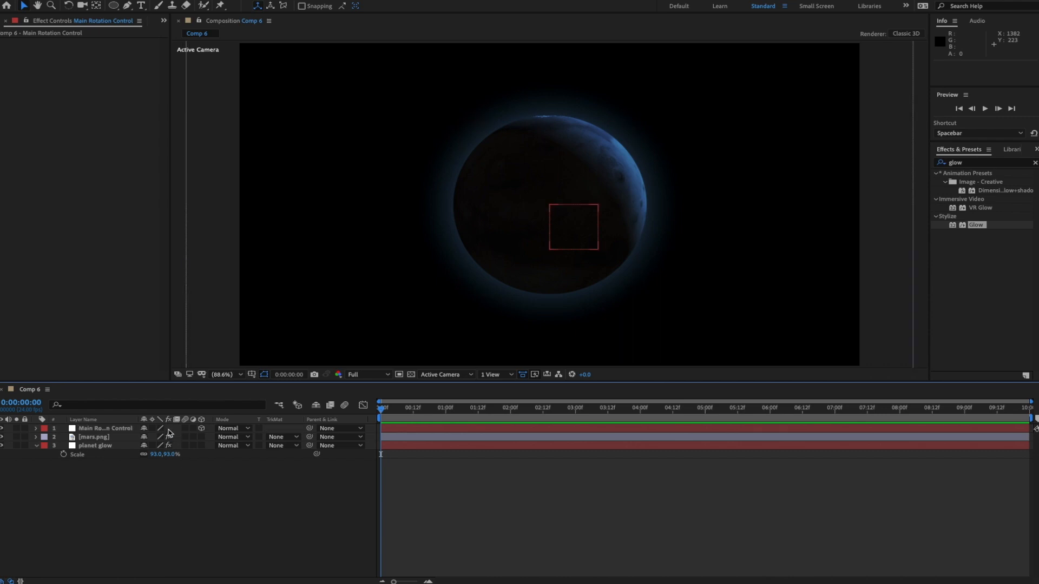
- Link the CC Sphere Rotation Y of mars.png to the Y Rotation of the Main Rotation Control null with an expression
click(100, 439)
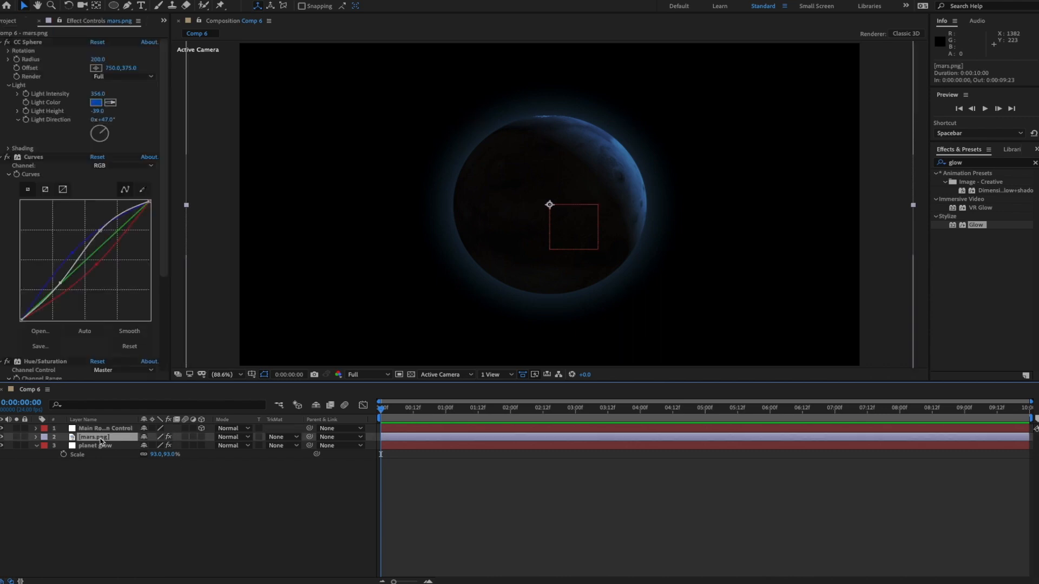
key(e)
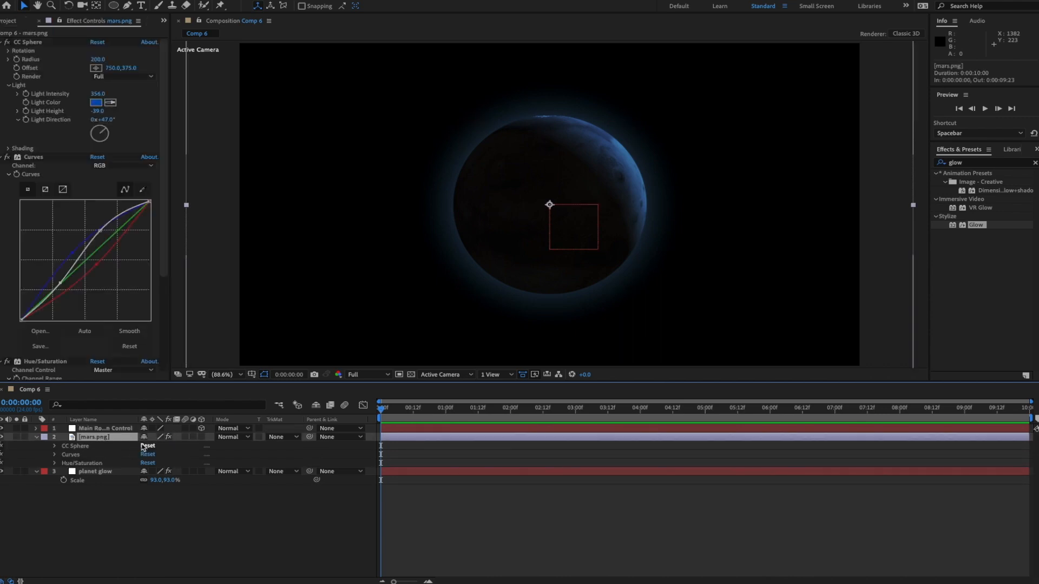
click(56, 447)
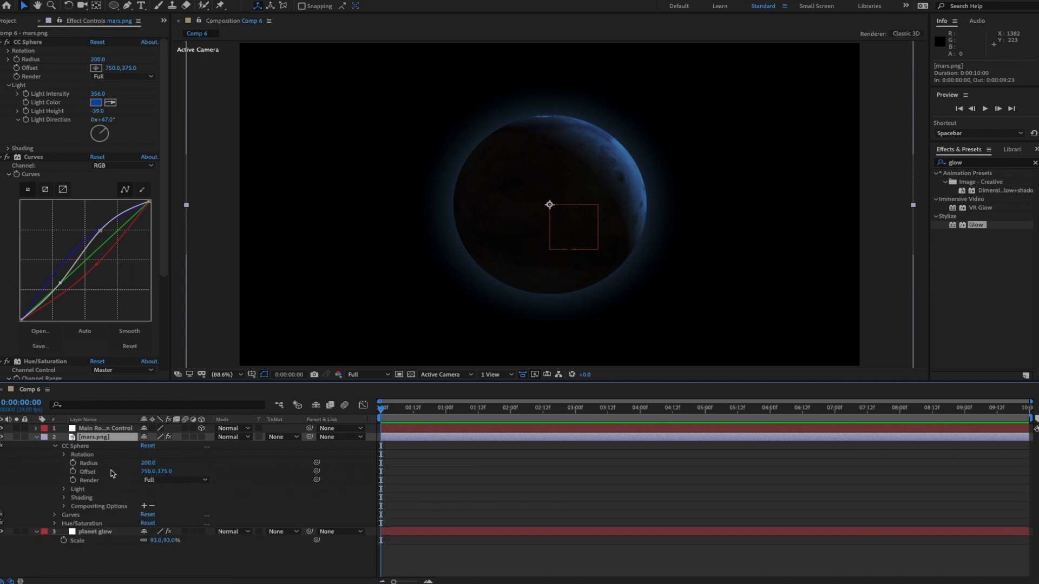
click(120, 429)
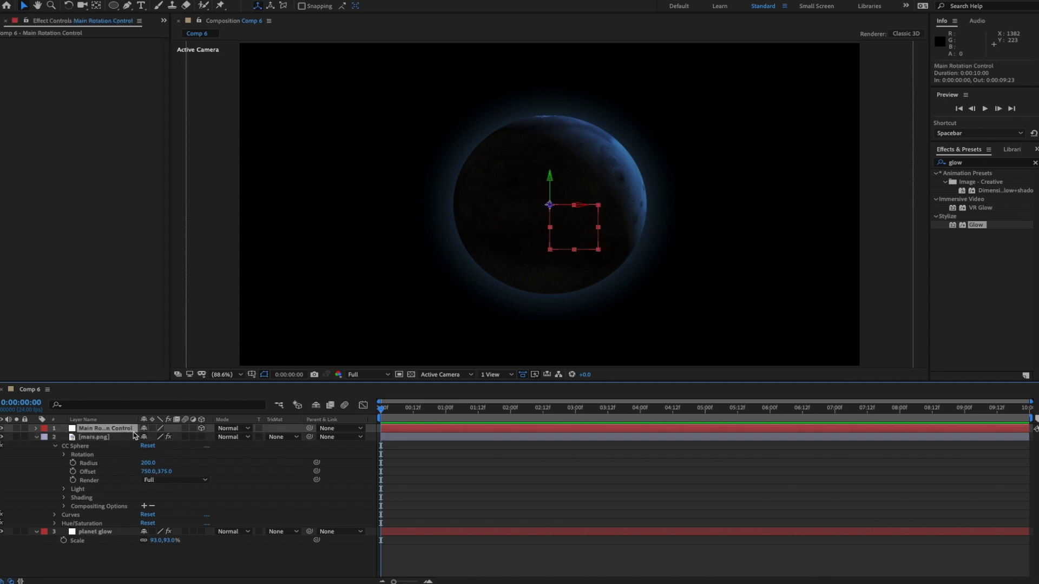
key(r)
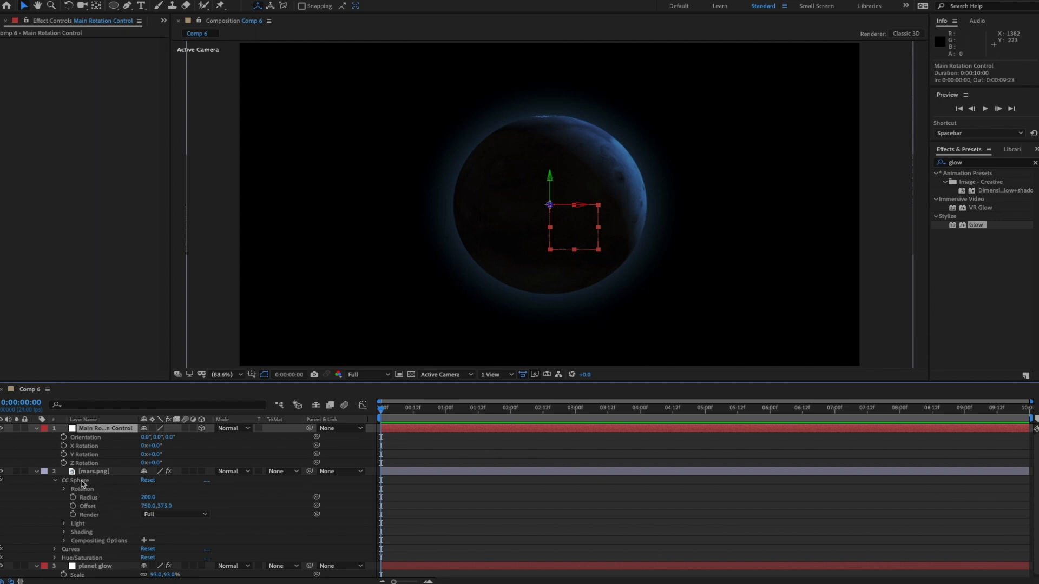
click(64, 489)
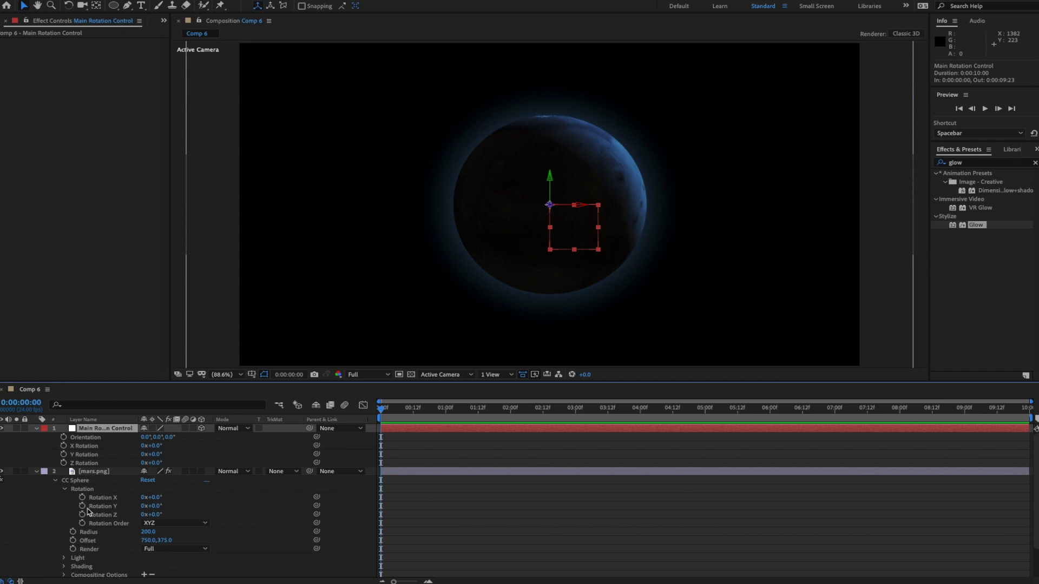
alt+click(82, 506)
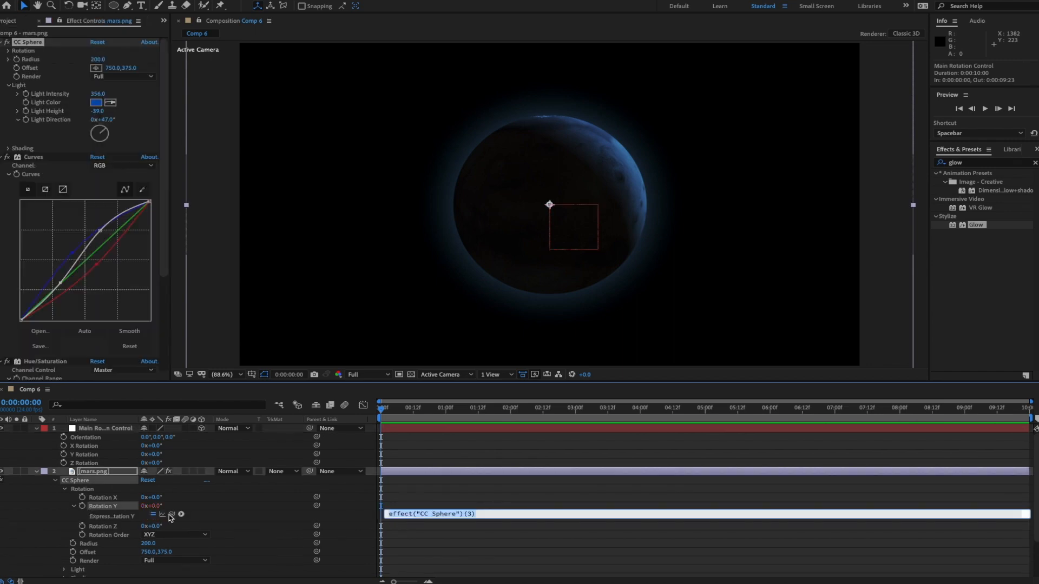
drag(172, 514, 97, 458)
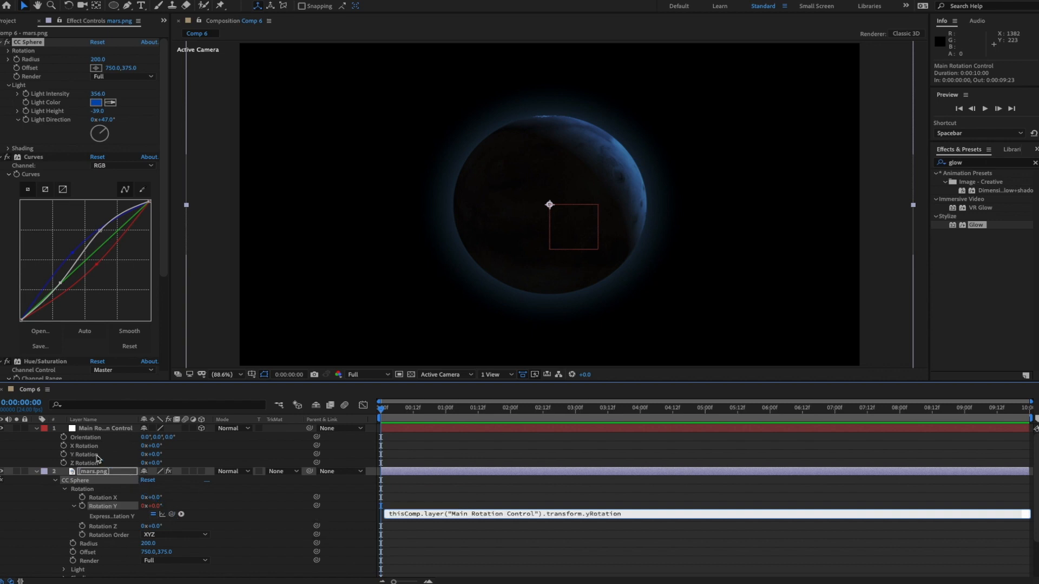
key(KP_Enter)
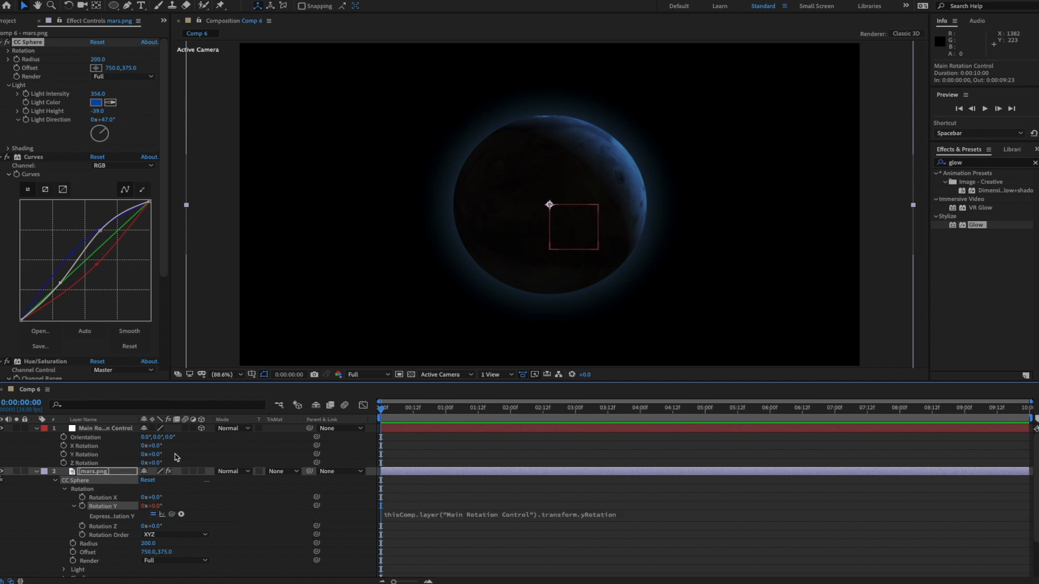
- Test the rotation link by changing the Main Rotation Control null's Y Rotation, and undo the change
drag(152, 454, 180, 457)
key(super+z)
key(super+z)
key(super+z)
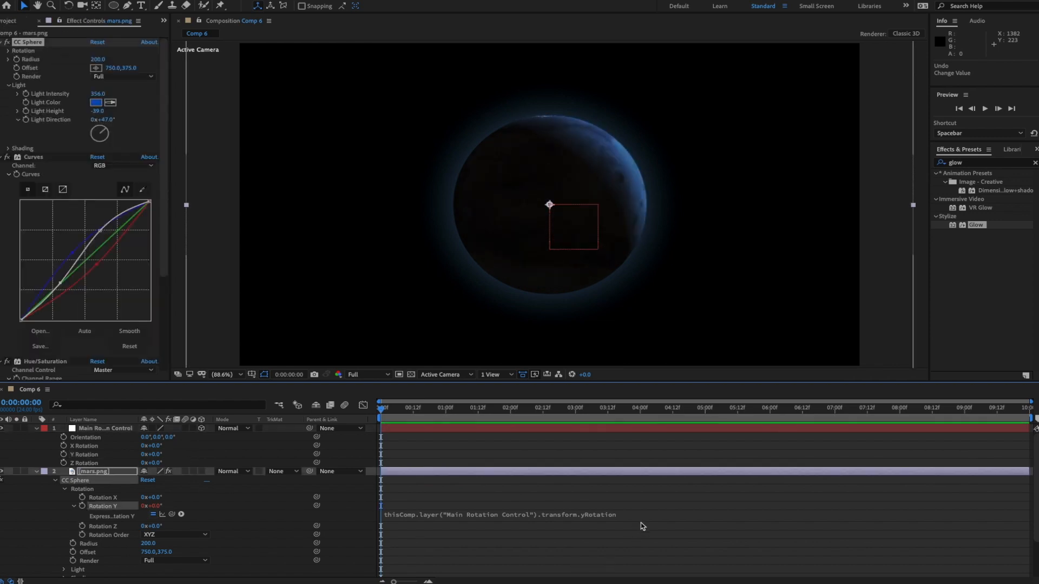
- Reverse the planet's linked spin by appending *-1 to the CC Sphere Rotation Y expression on mars.png
click(639, 513)
click(640, 513)
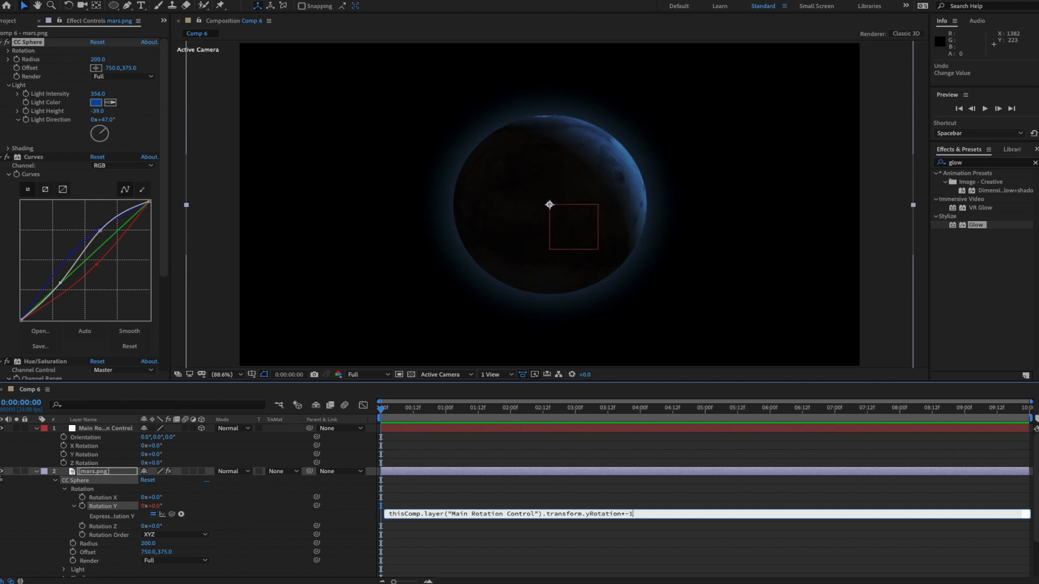
key(KP_Enter)
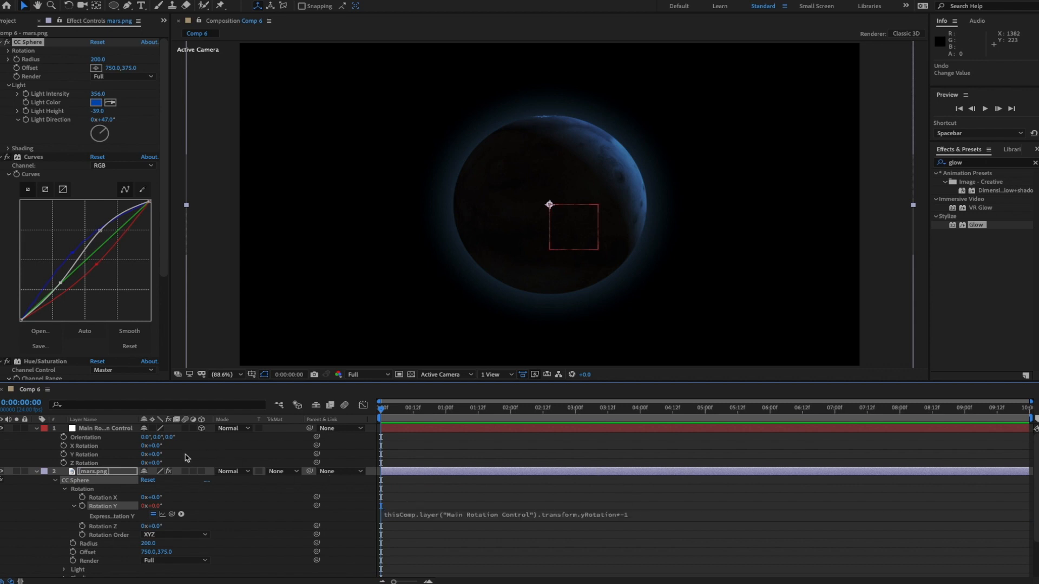
- Test the reversed rotation link by changing the control null's Y Rotation, and undo the change
mouse_move(153, 454)
mouse_down()
mouse_move(197, 454)
mouse_move(108, 454)
mouse_move(149, 456)
mouse_up()
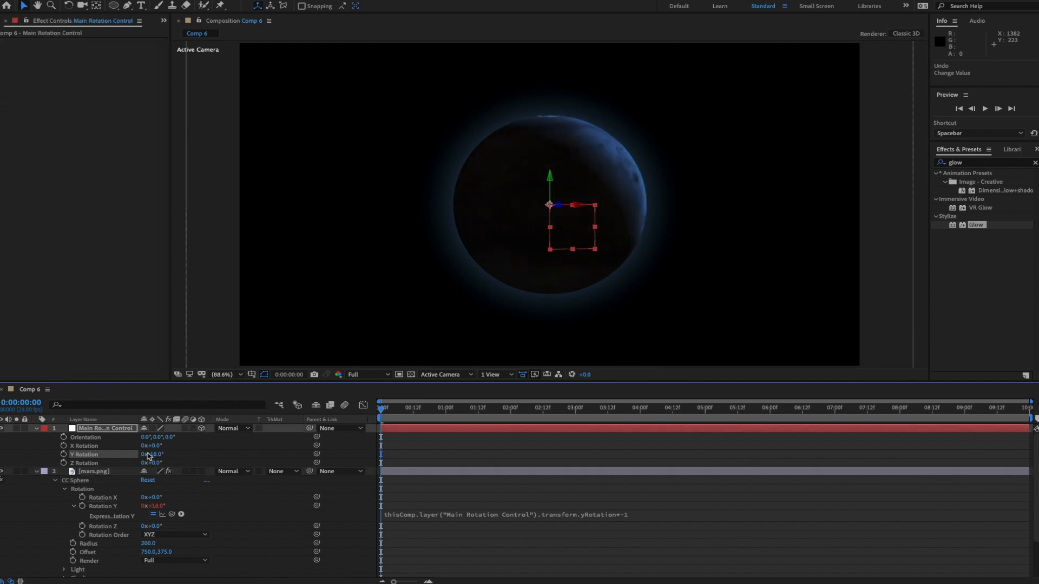
key(ctrl+z)
key(ctrl+z)
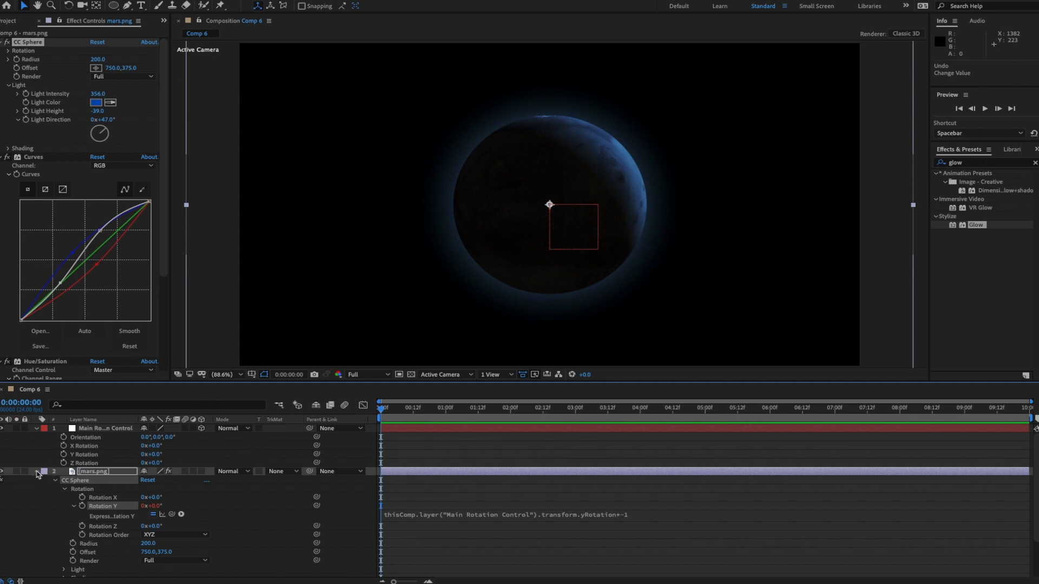
- Collapse the properties of the mars.png and Main Rotation Control layers and clear the layer selection
click(36, 472)
click(36, 428)
click(153, 490)
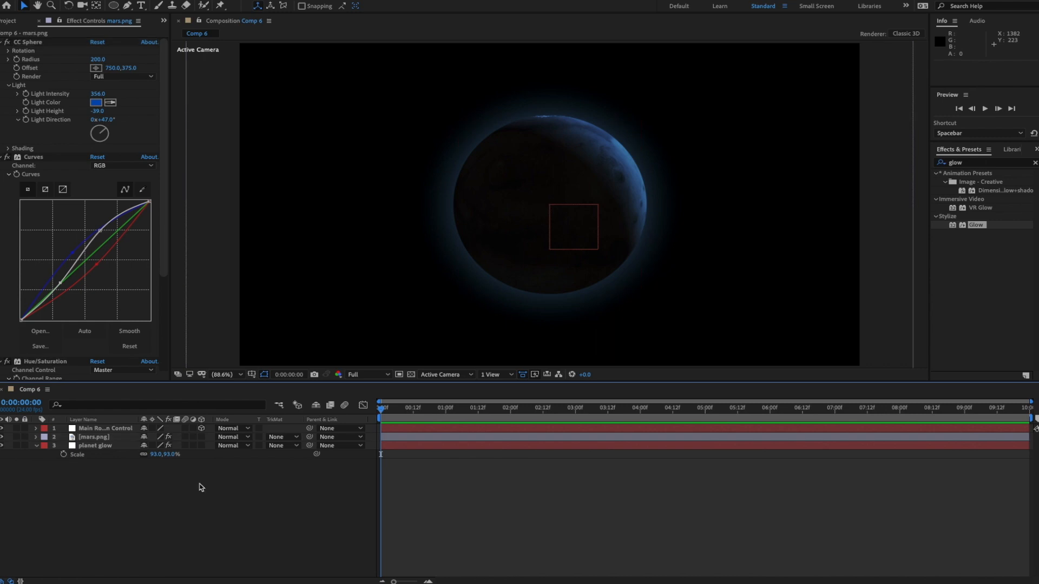
- Switch to the FINAL.mov reference video, play it from the start to examine the light streaks, and return to After Effects
key(super+Tab)
drag(548, 162, 521, 161)
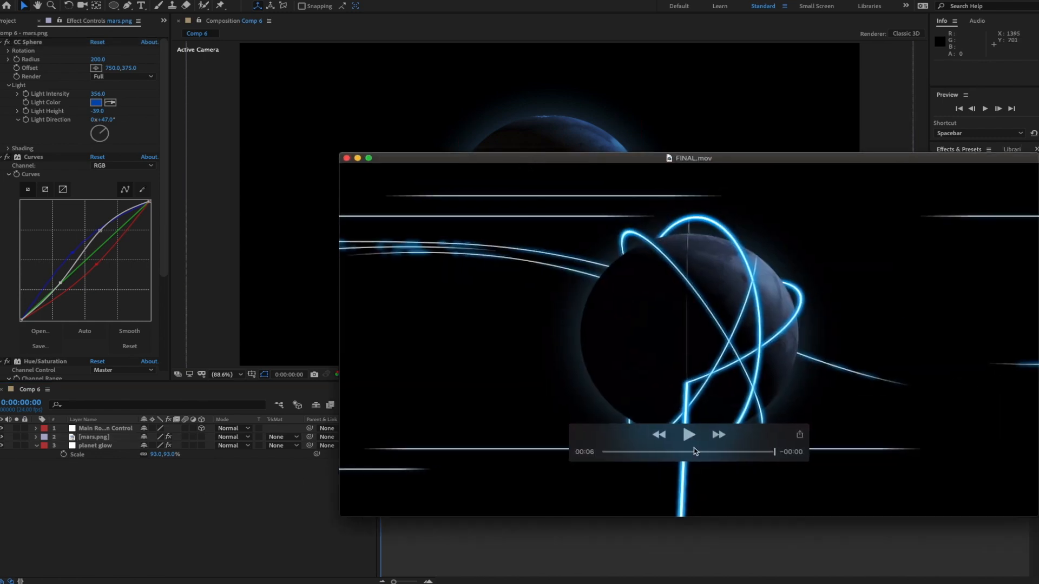
drag(746, 453, 603, 452)
click(689, 436)
drag(519, 161, 1038, 171)
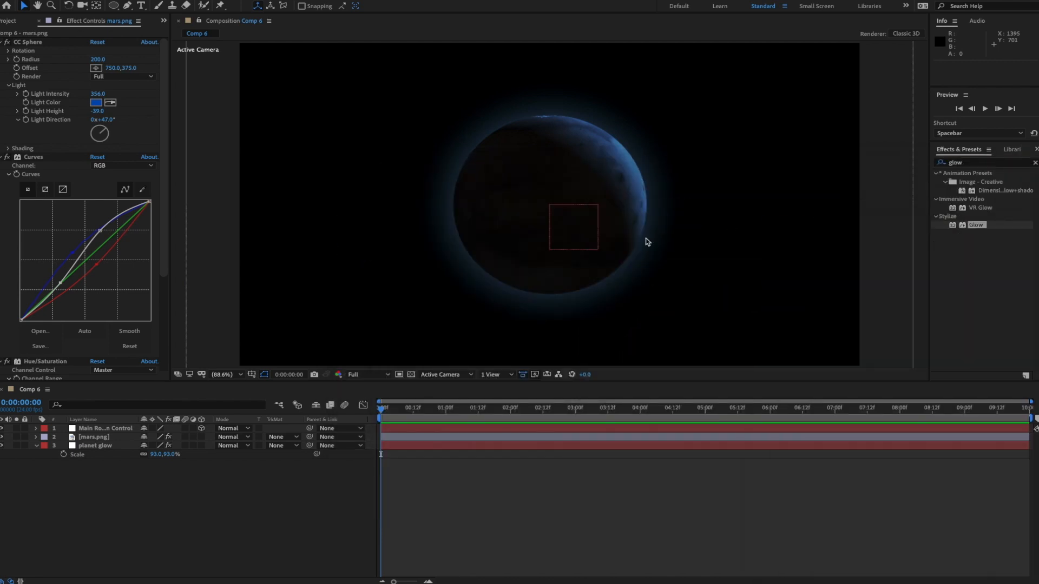
- Create a composition-sized ellipse on a new shape layer with no fill and a 3 px white stroke
click(125, 481)
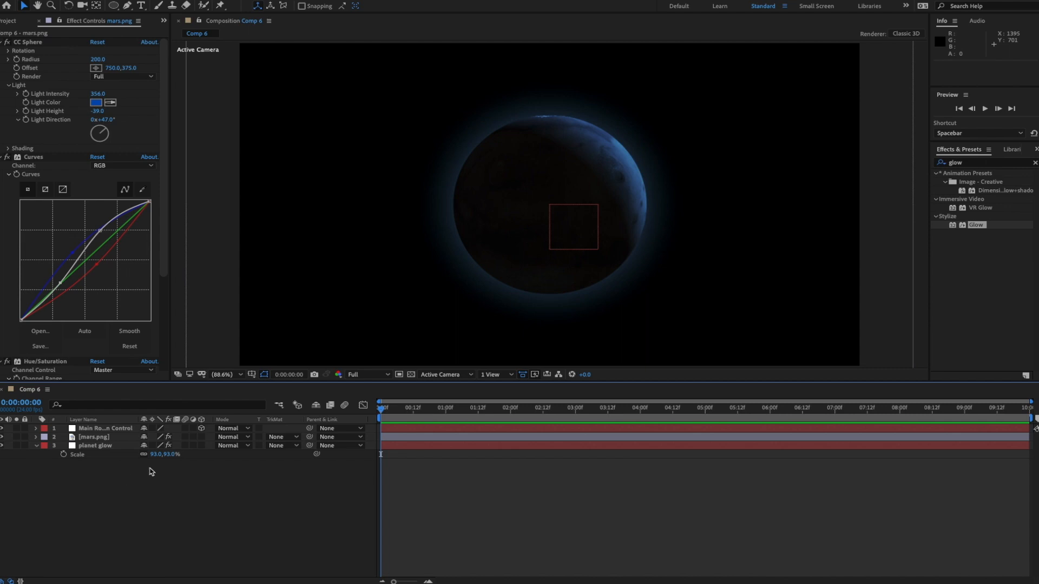
click(114, 5)
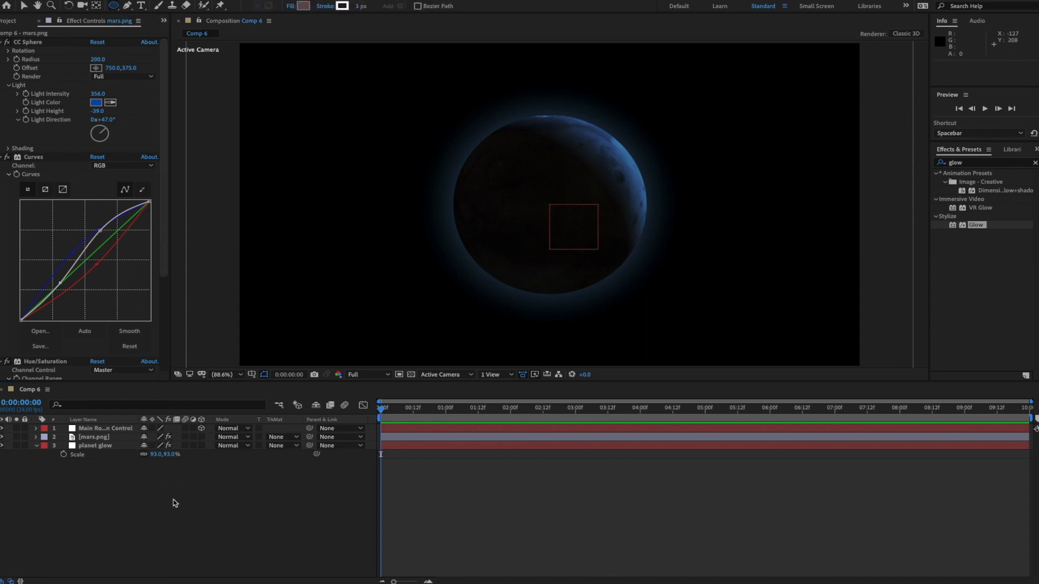
alt+click(298, 7)
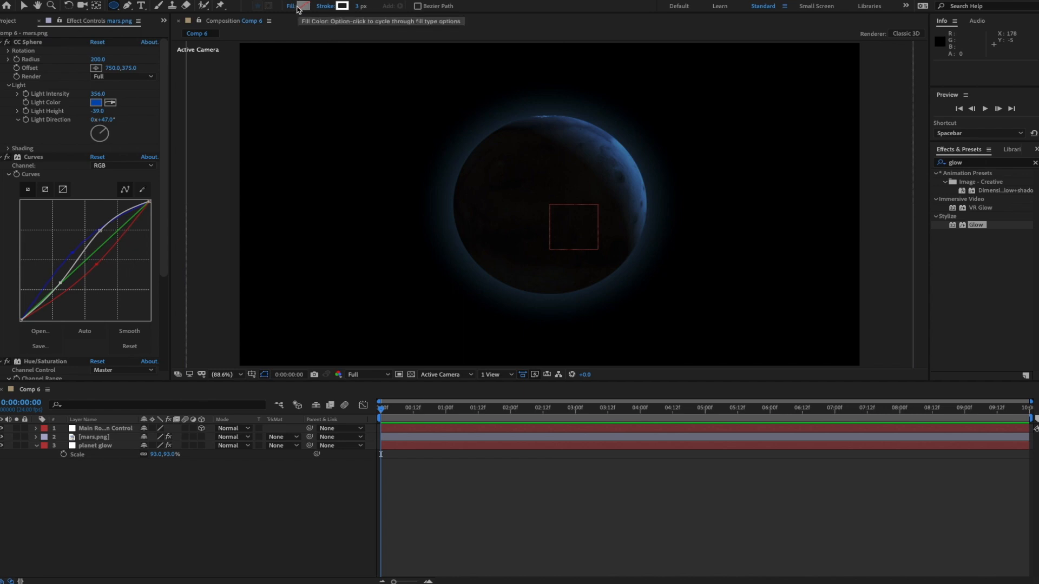
alt+click(301, 10)
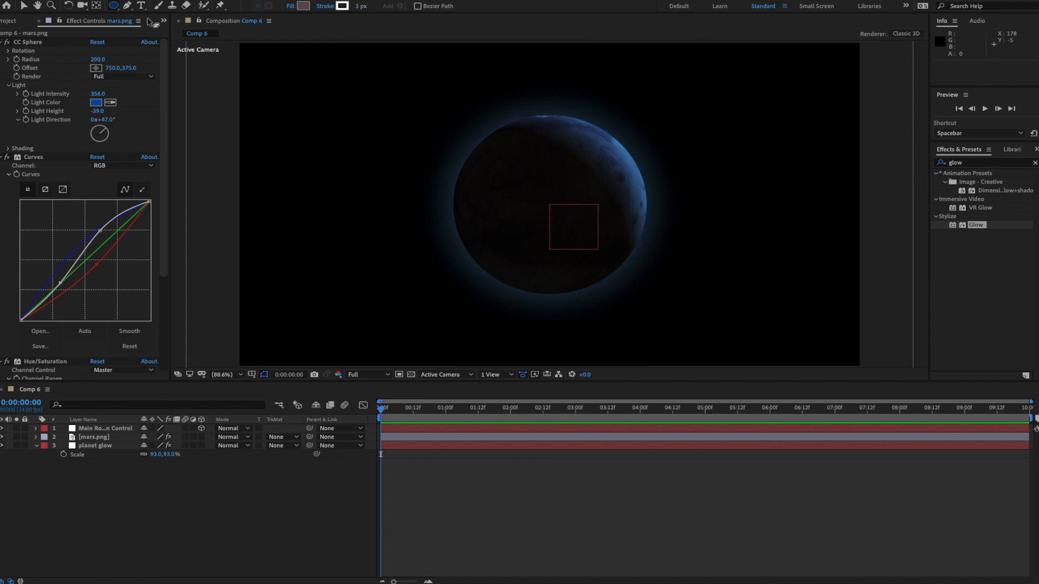
double_click(114, 5)
key(v)
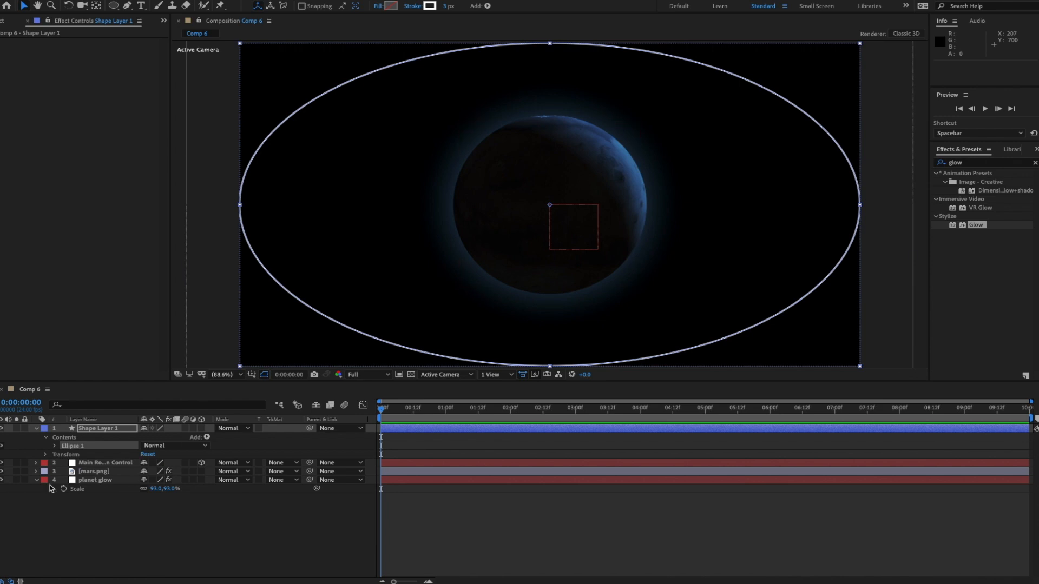
- Set the Ellipse Path size to 450 by 450 to form a circle around the planet
click(55, 445)
click(65, 454)
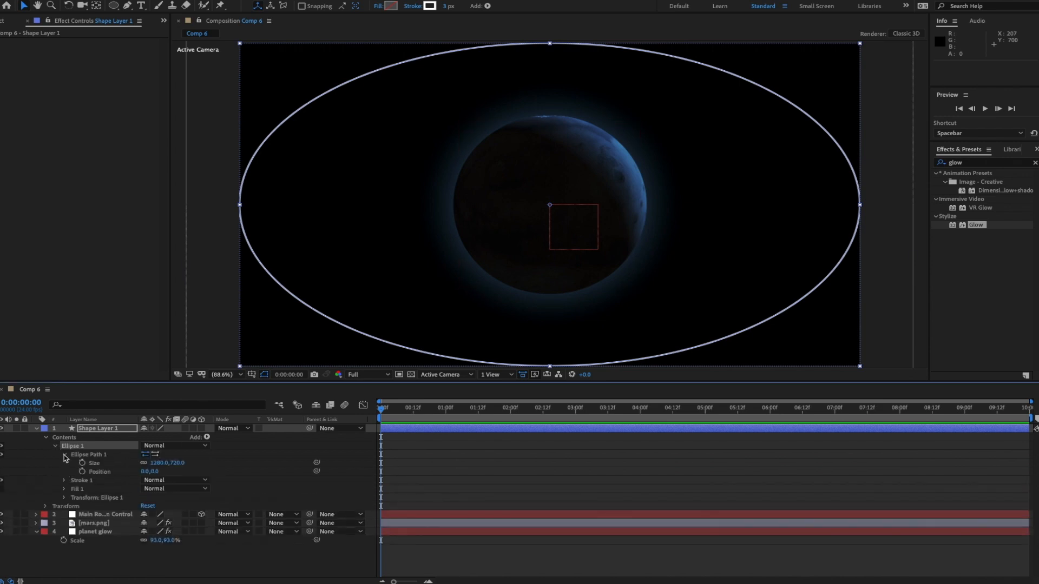
click(158, 463)
text(450)
key(Tab)
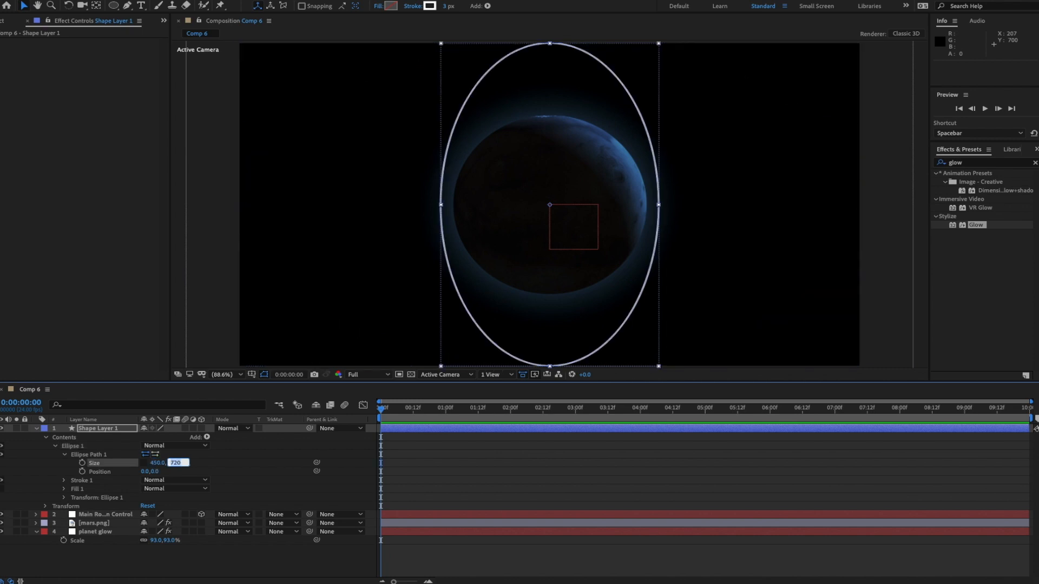
text(450)
key(Return)
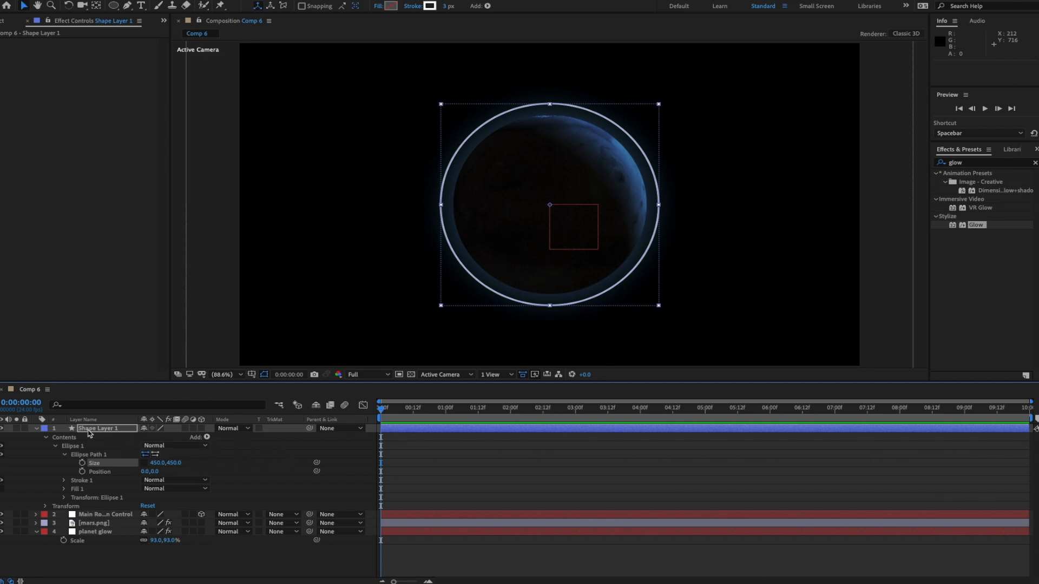
- Solo Shape Layer 1 and add Trim Paths to Ellipse 1 with its End set to 34%
click(17, 429)
click(252, 572)
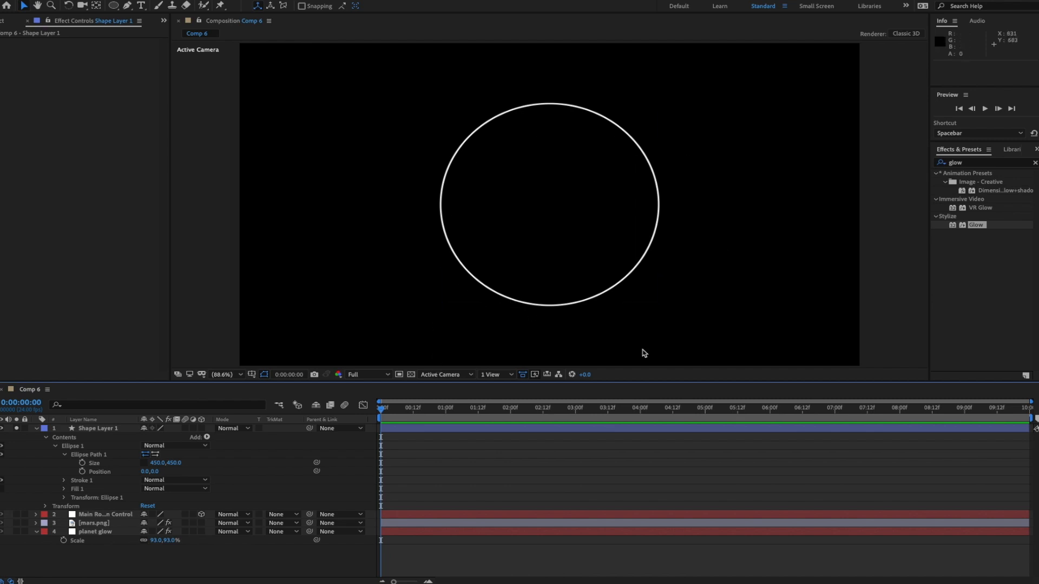
click(73, 437)
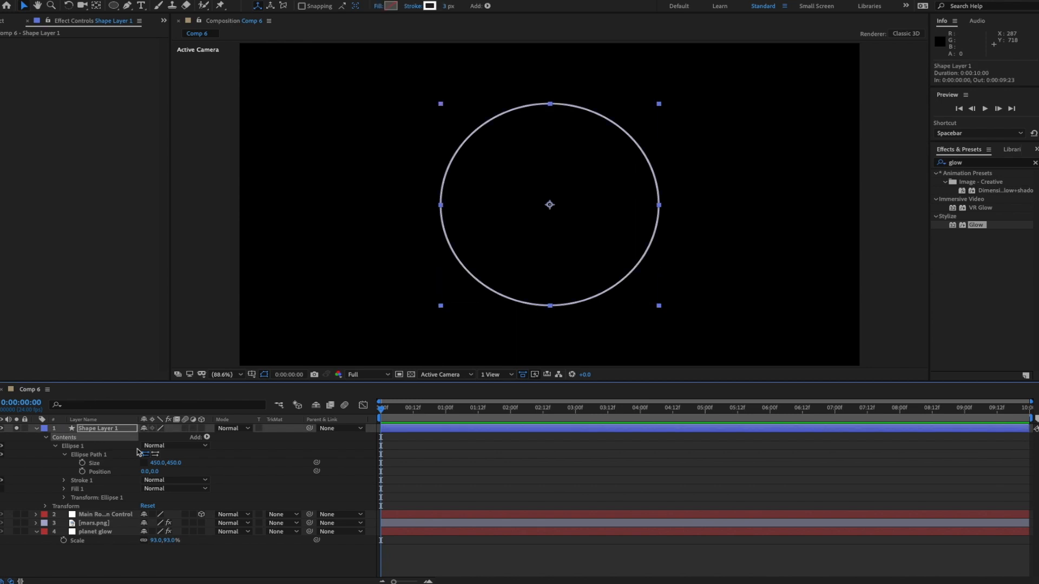
click(80, 447)
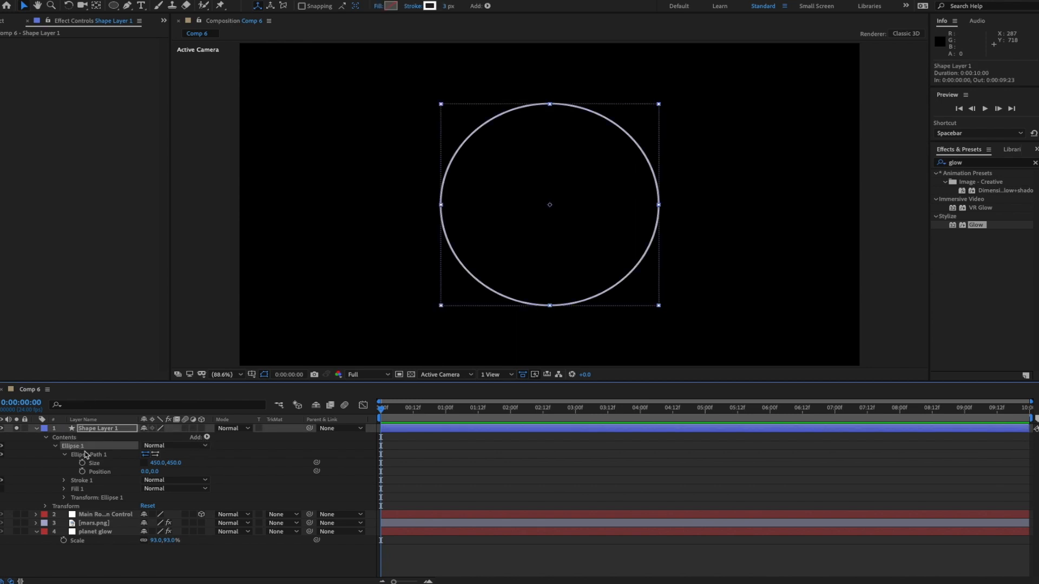
click(207, 437)
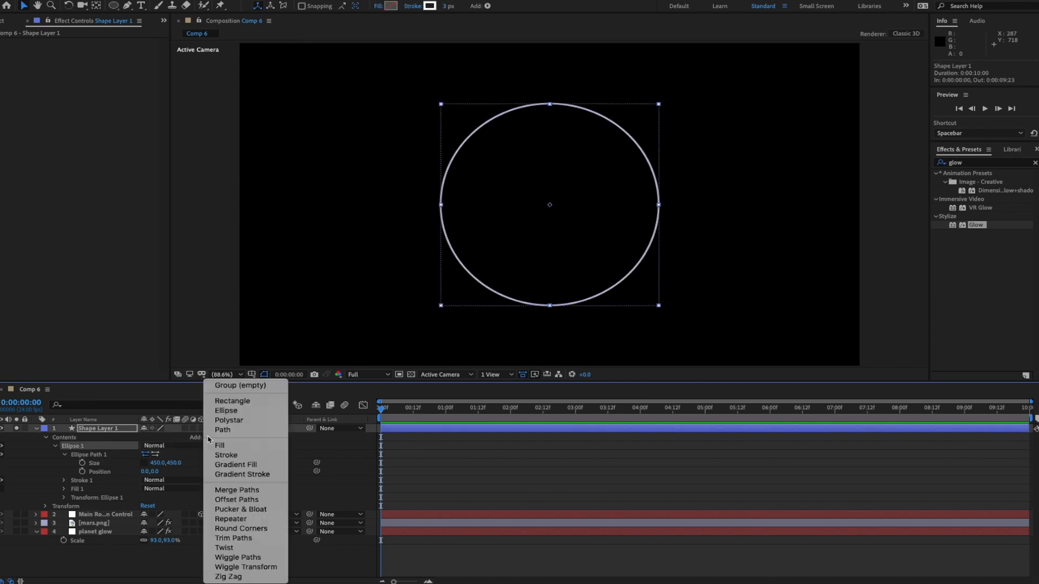
click(233, 537)
click(64, 481)
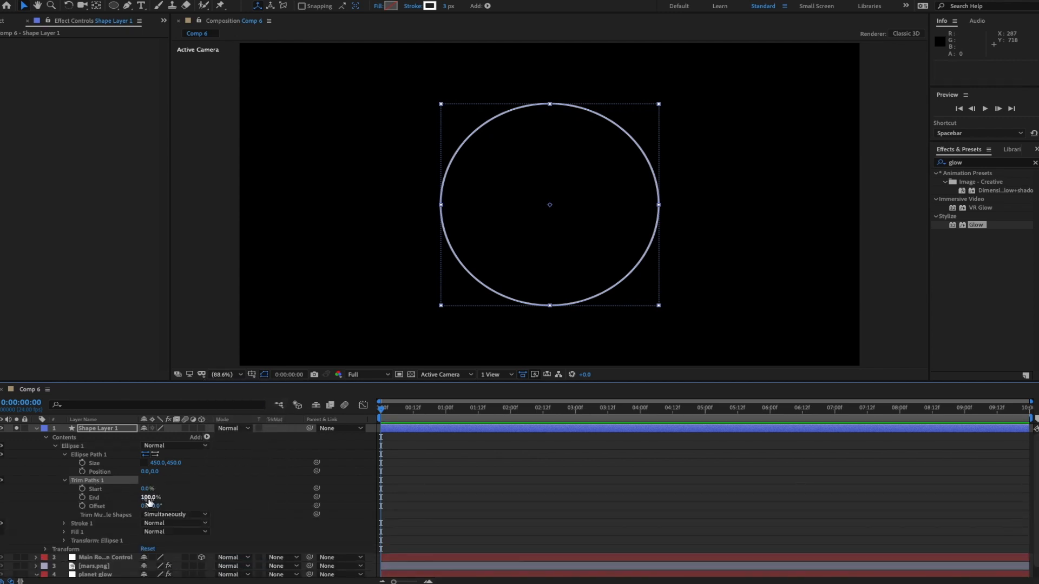
drag(147, 497, 118, 504)
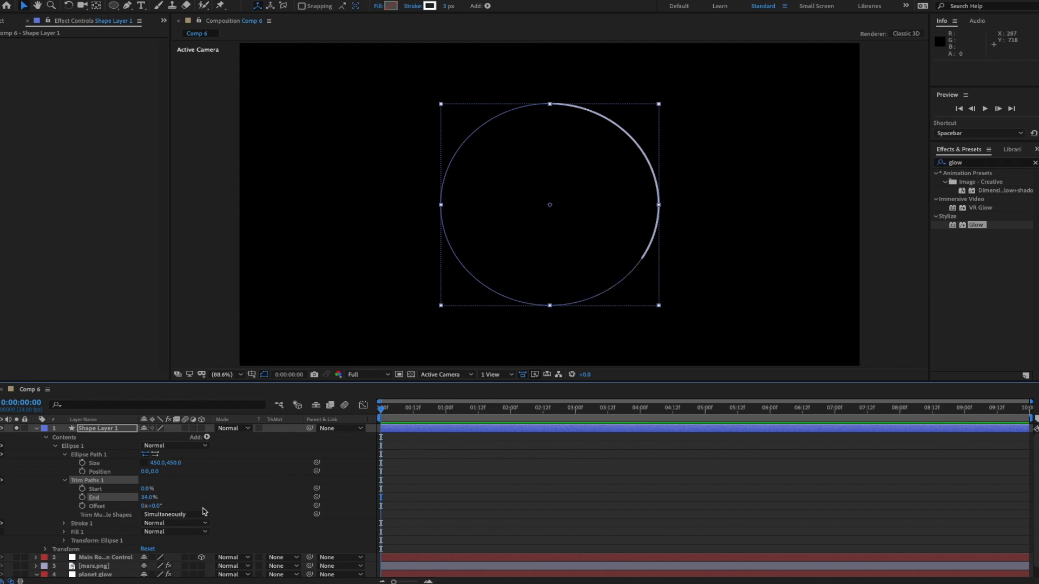
- Keyframe the Trim Paths Offset from 0° at 0:00:00:00 to 236° at 0:00:01:01 and preview the animation
click(83, 506)
drag(387, 416, 449, 411)
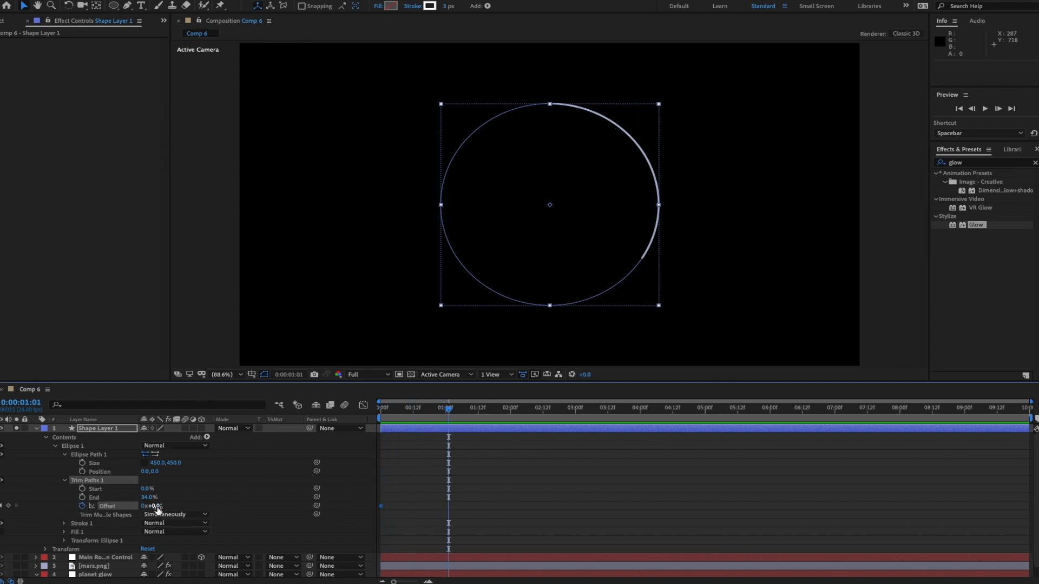
drag(152, 506, 282, 504)
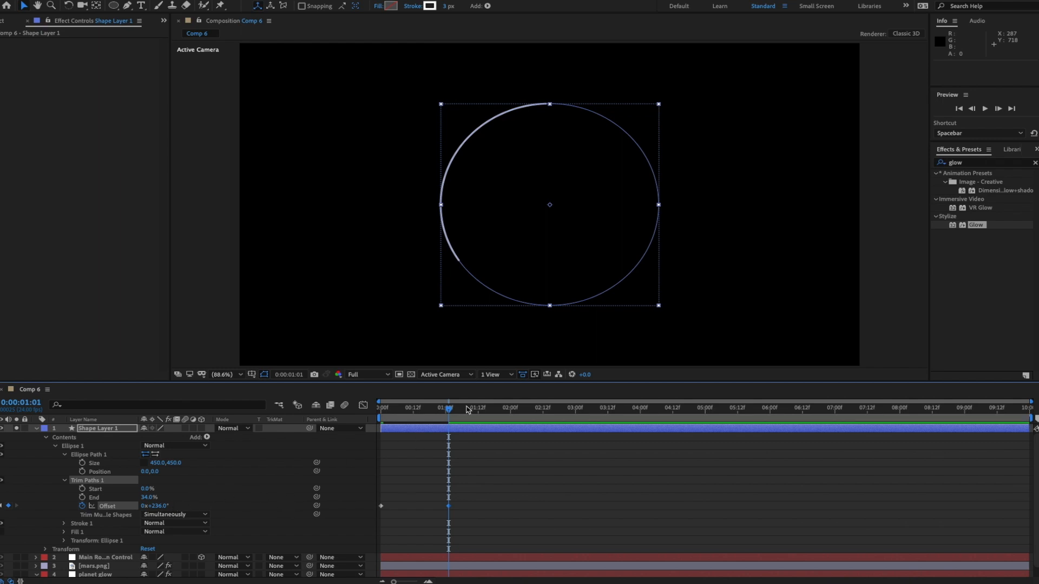
key(space)
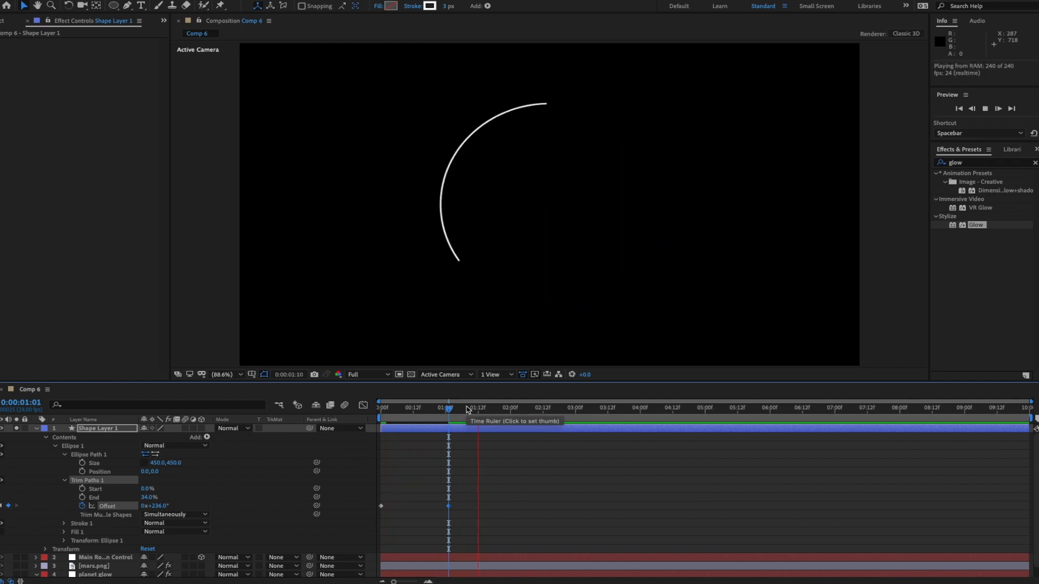
key(space)
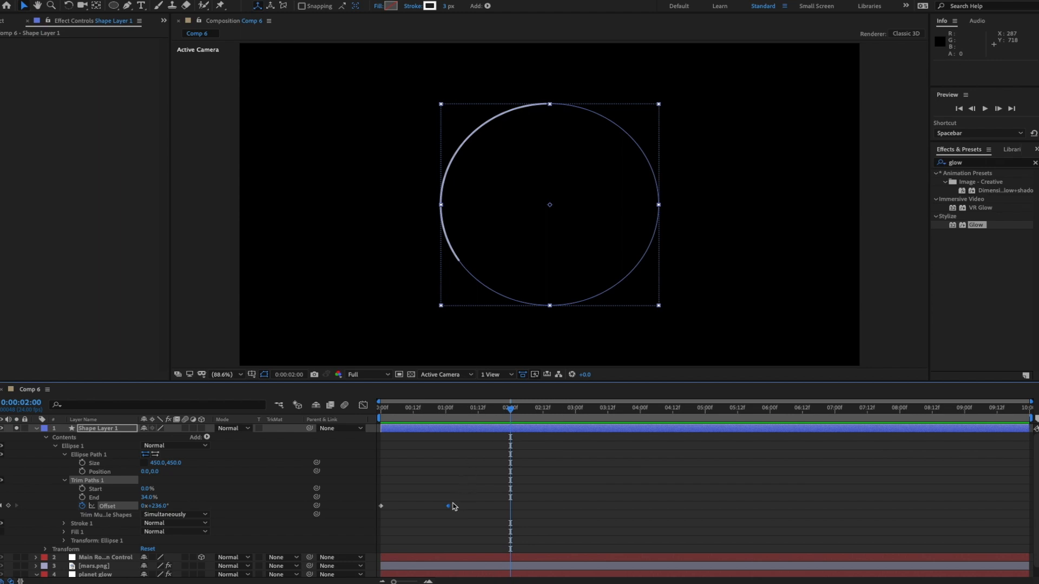
- Move the second Offset keyframe earlier to 0:00:00:17 to speed up the arc, and preview the animation
drag(452, 506, 427, 510)
click(416, 412)
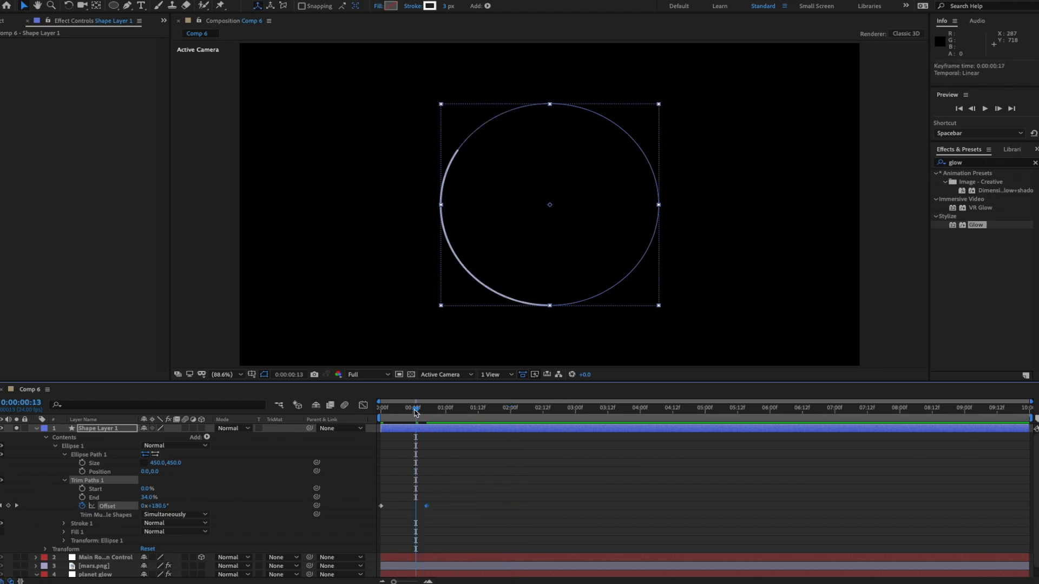
key(space)
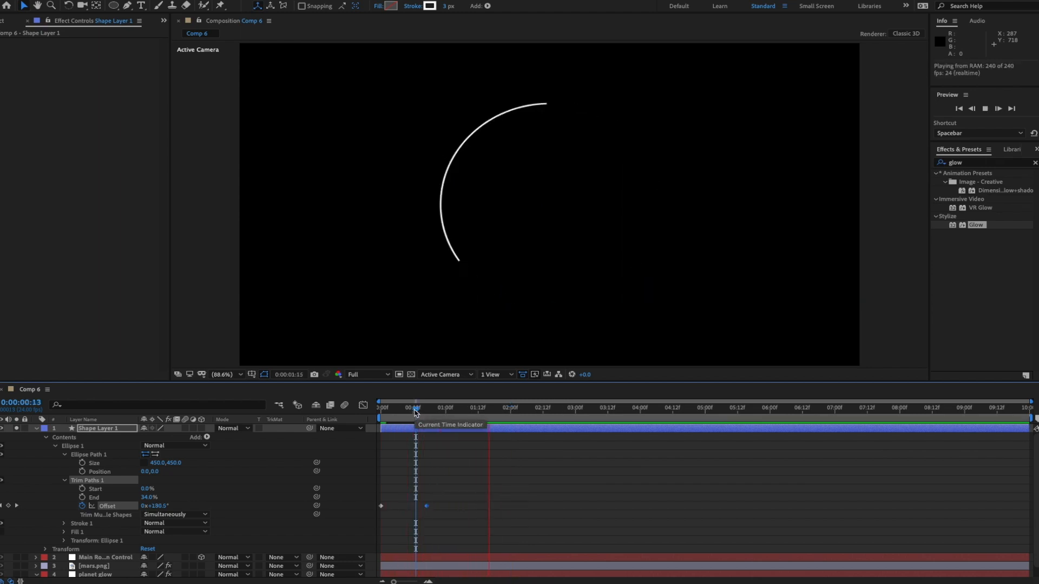
key(space)
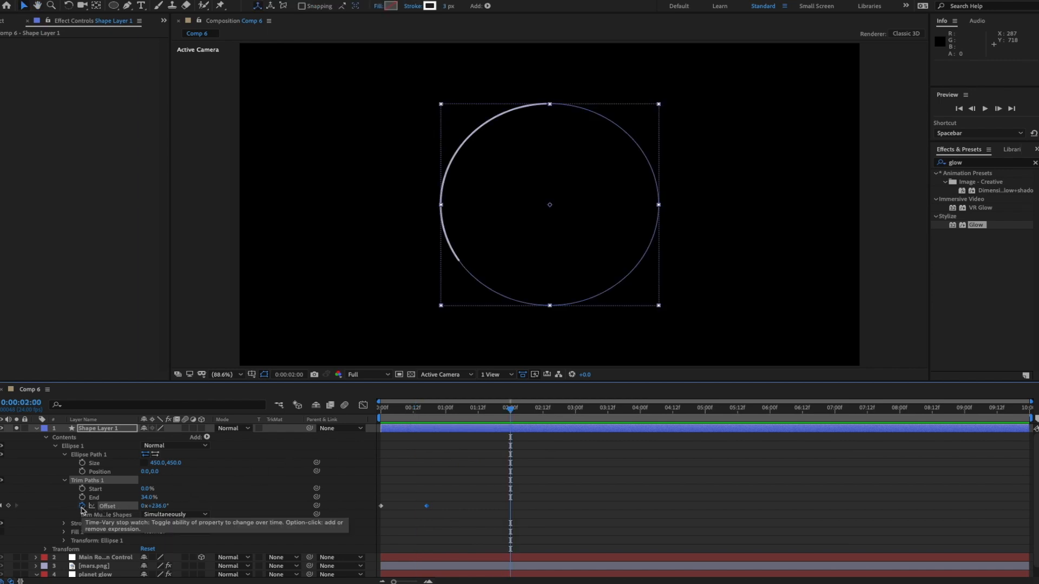
- Apply the expression loopOut(type="continue") to the Trim Paths Offset and preview the continuous rotation
alt+click(82, 507)
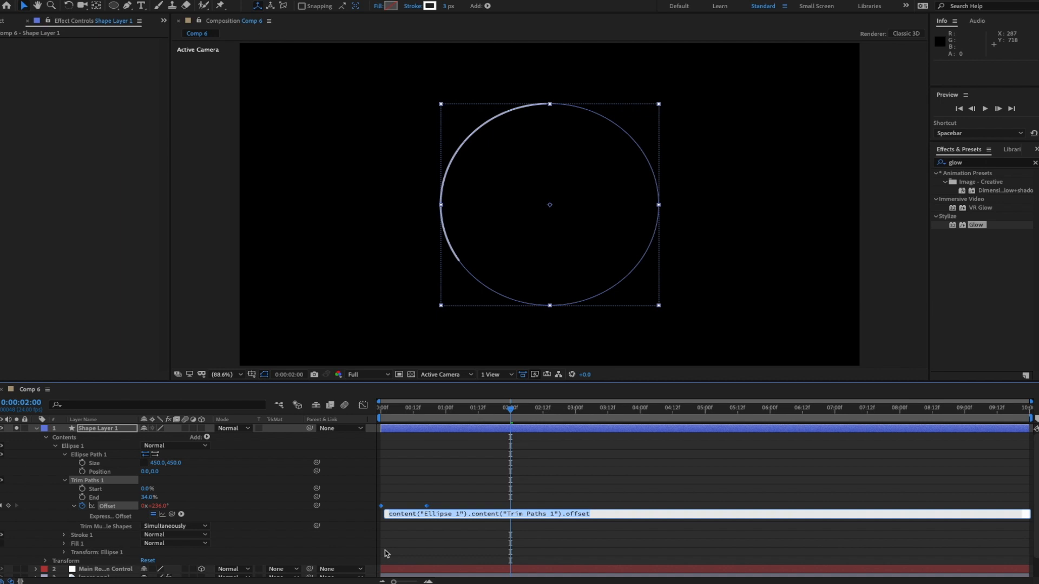
text(loopOut(type="continue)
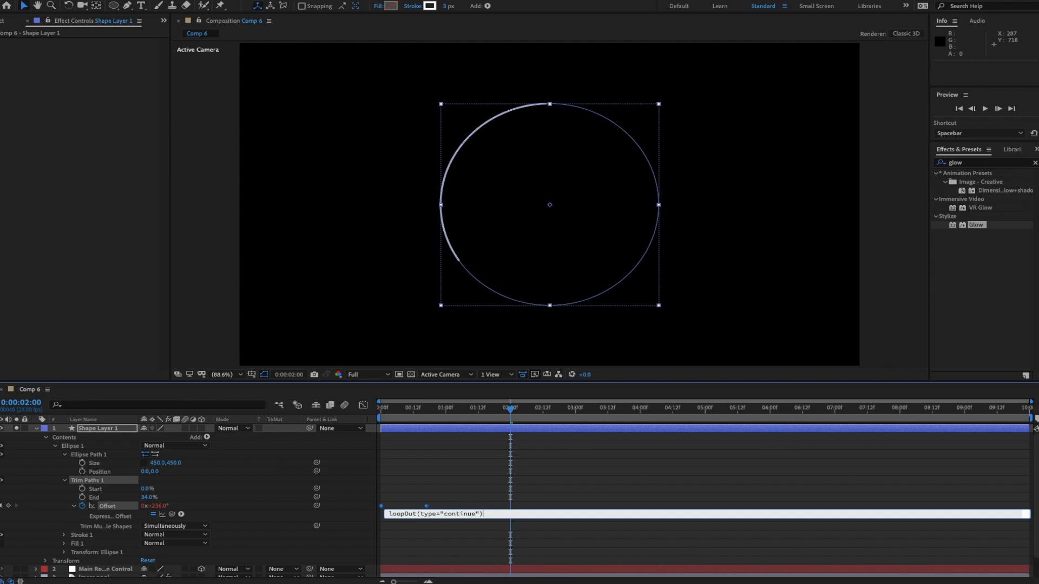
key(KP_Enter)
key(space)
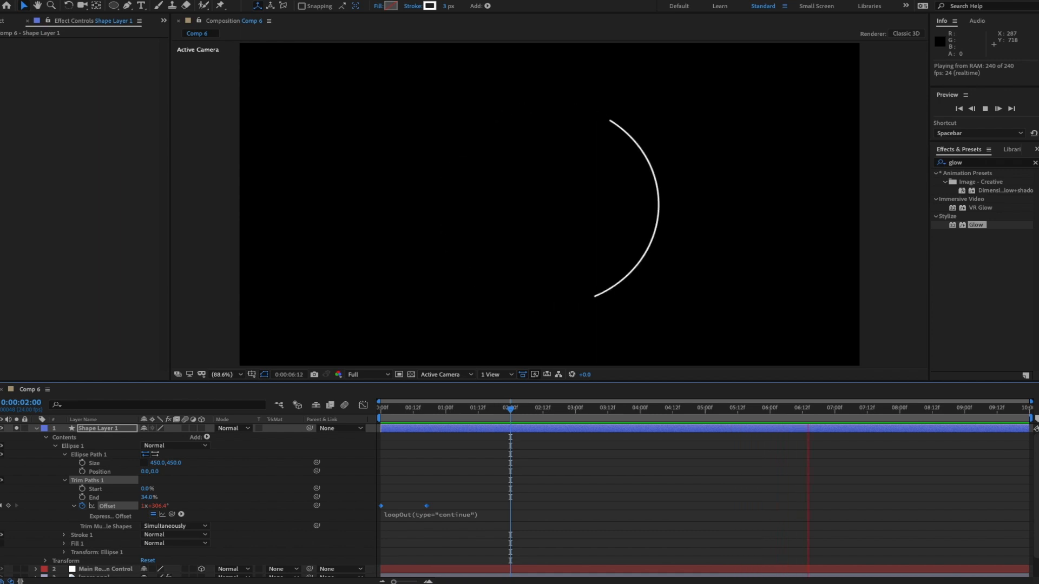
key(space)
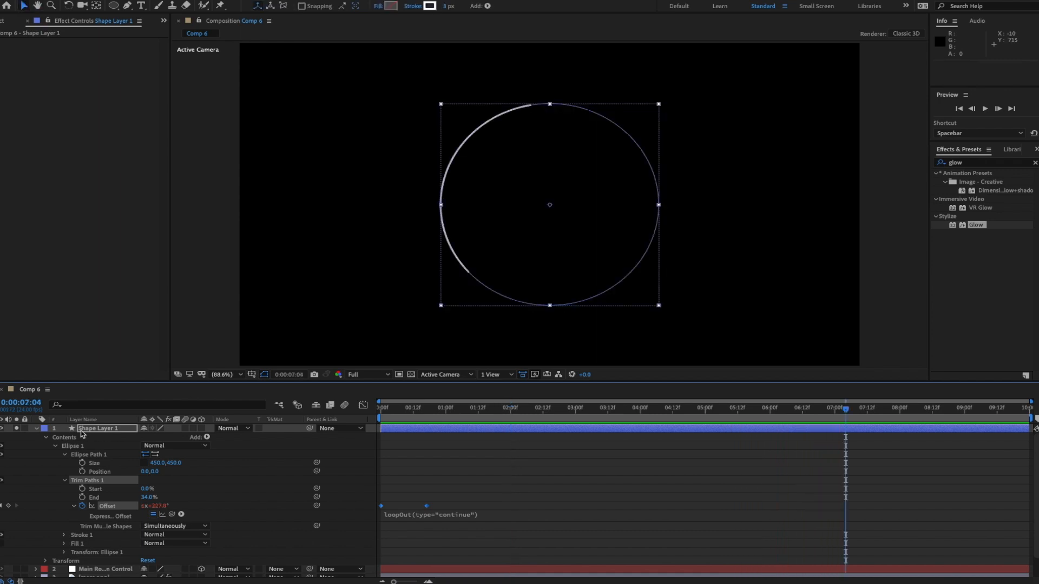
- Turn off solo on Shape Layer 1, collapse its properties, and preview the arc circling the planet
click(16, 429)
click(36, 428)
click(182, 527)
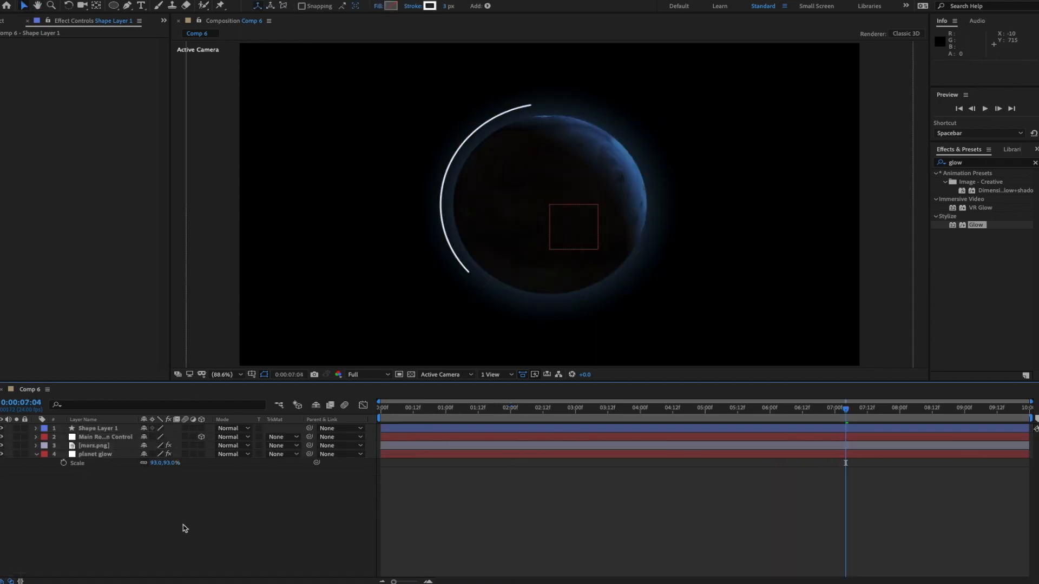
key(space)
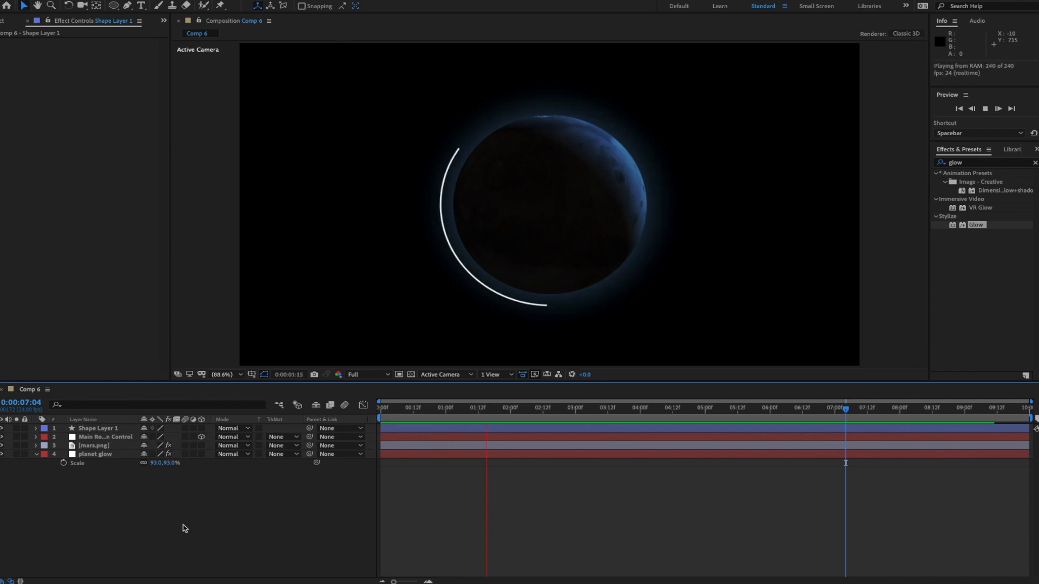
key(space)
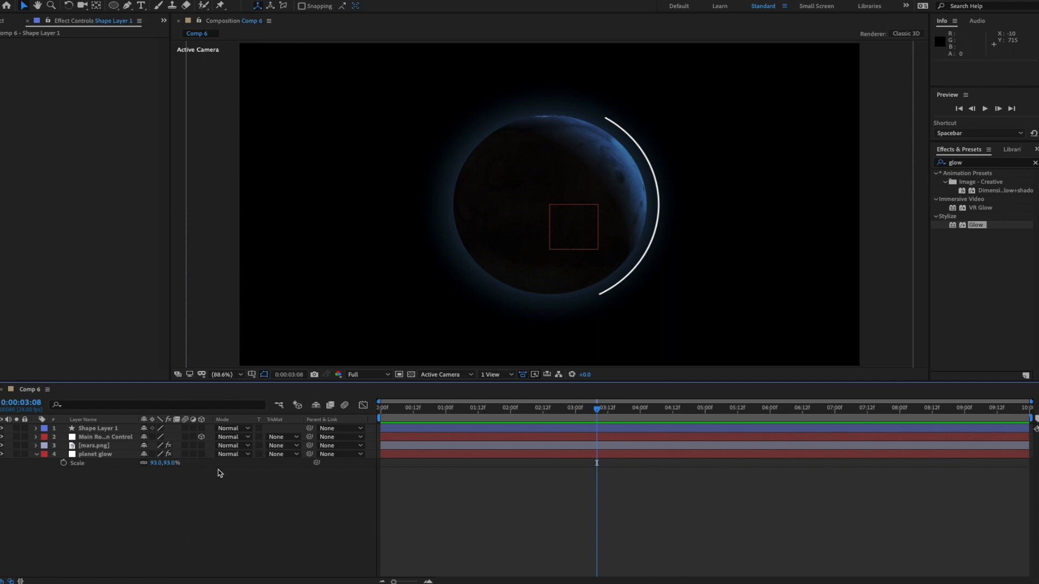
- Make Shape Layer 1 a 3D layer and rename it streak 01
click(201, 429)
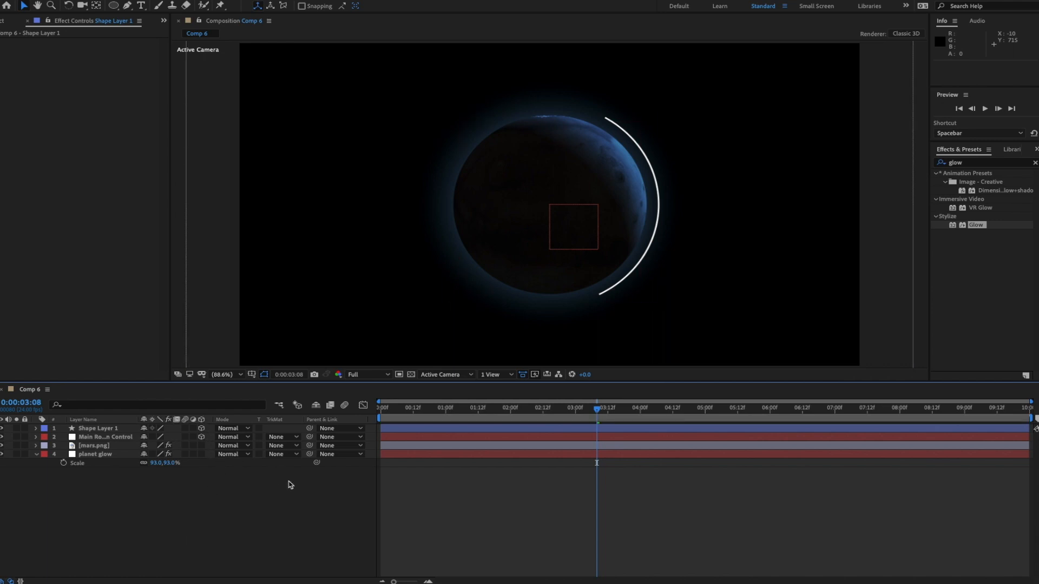
click(112, 430)
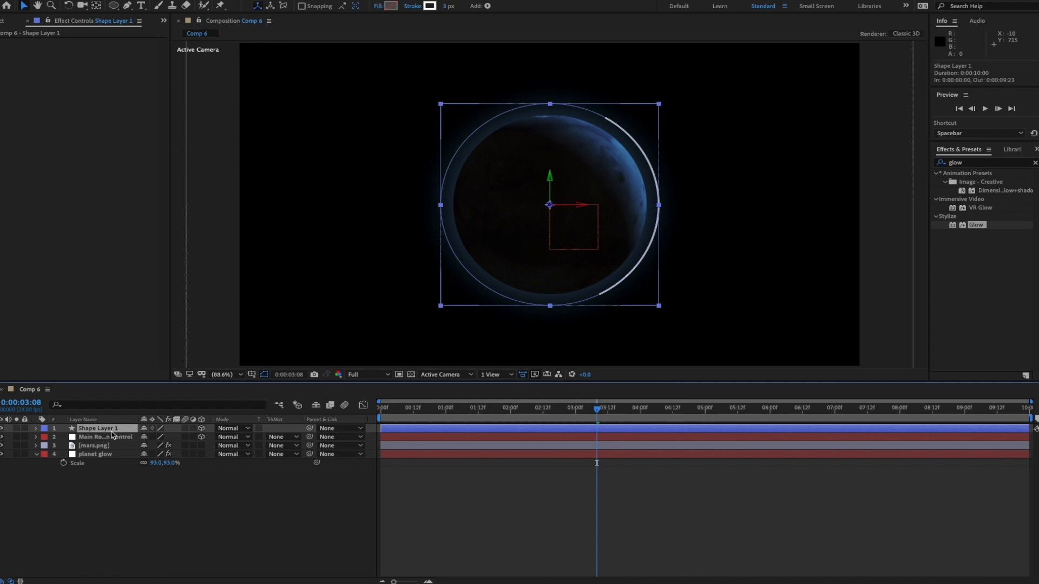
key(Return)
text(streak 01)
key(Return)
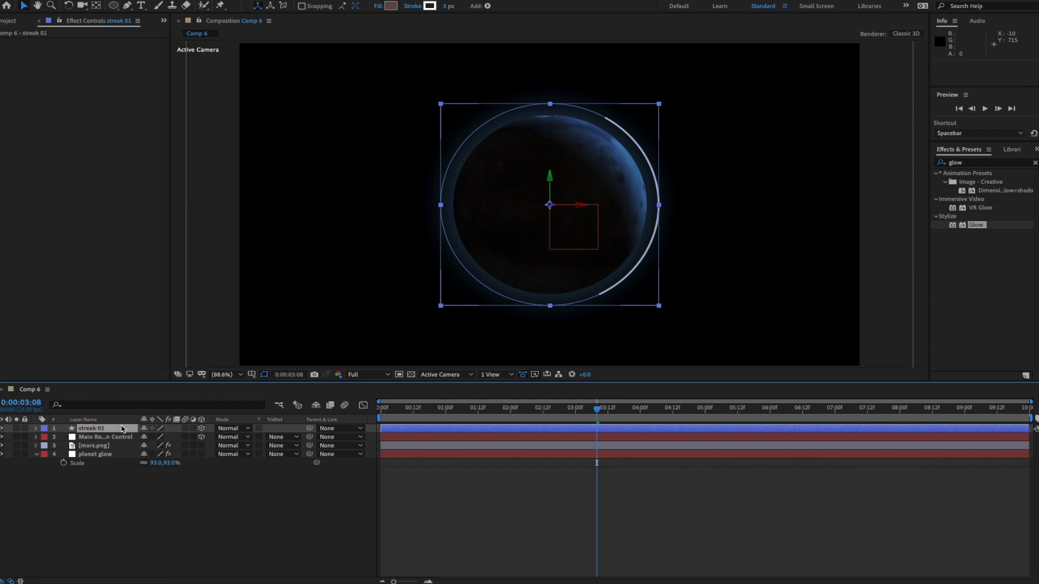
- Move streak 01 below Main Rotation Control, link its Y Rotation to that null's Y Rotation multiplied by -1, and preview
drag(102, 432, 107, 440)
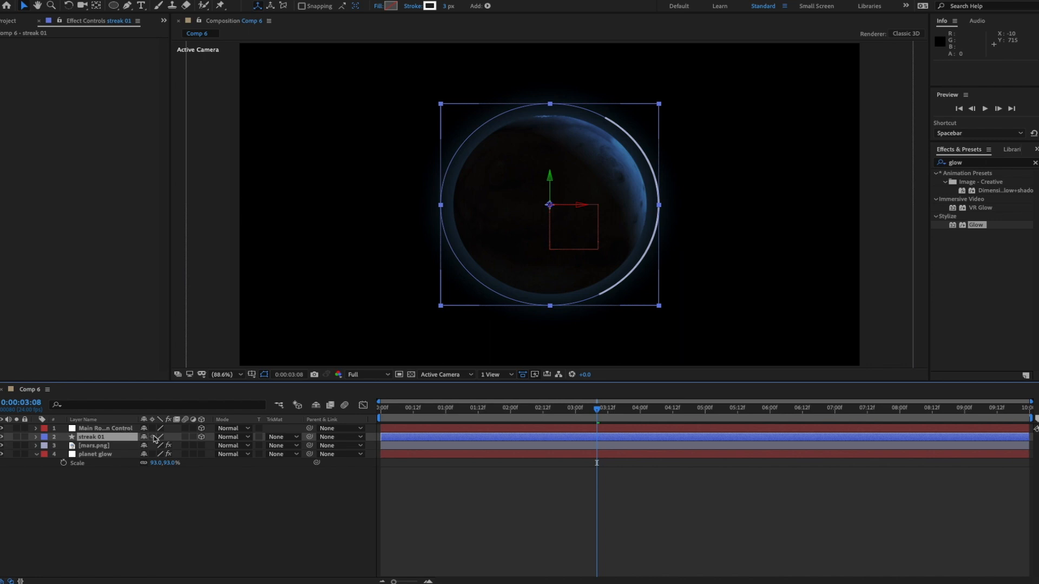
key(r)
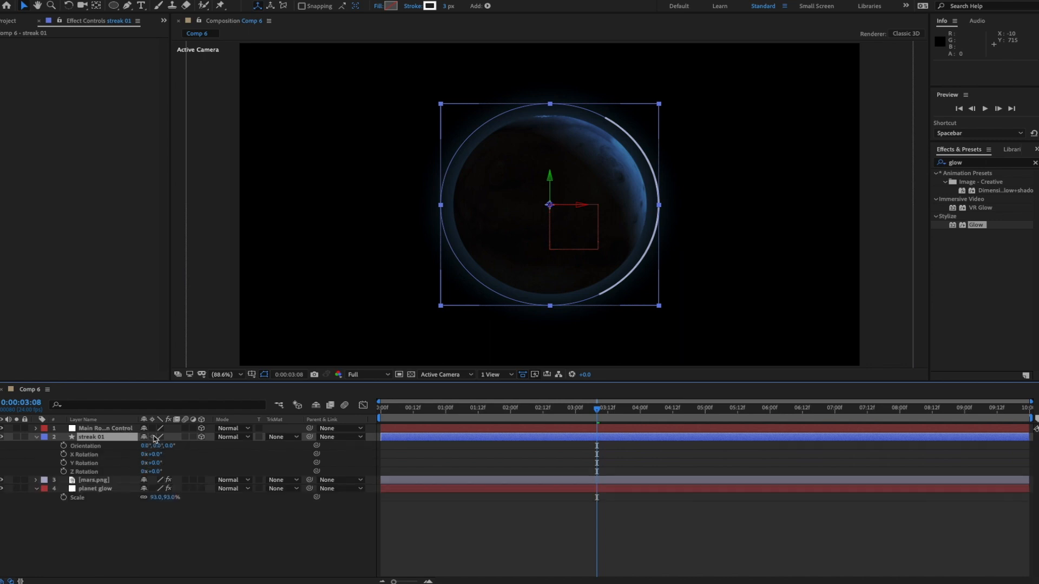
click(114, 430)
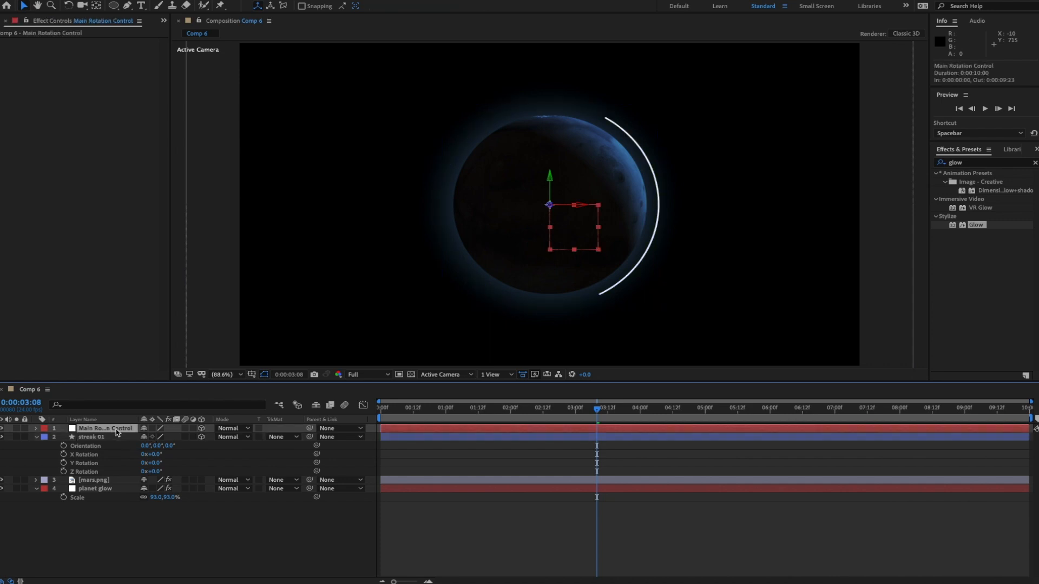
key(r)
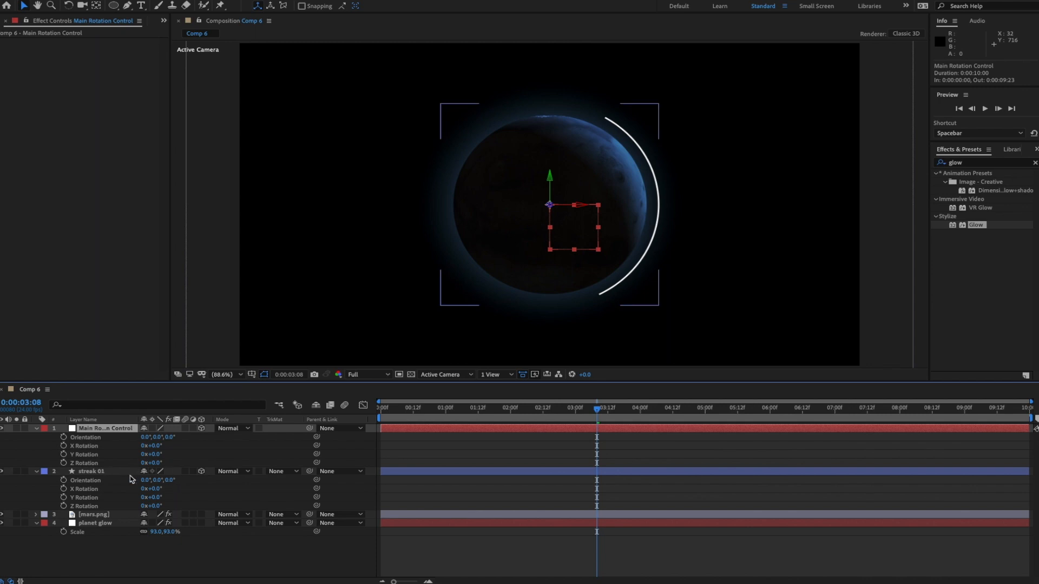
click(95, 499)
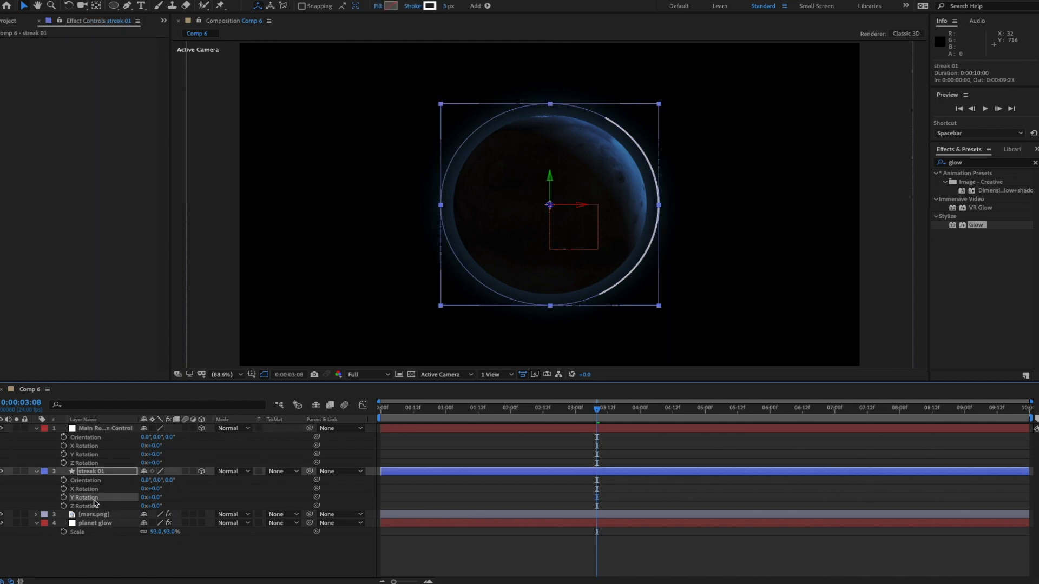
alt+click(64, 499)
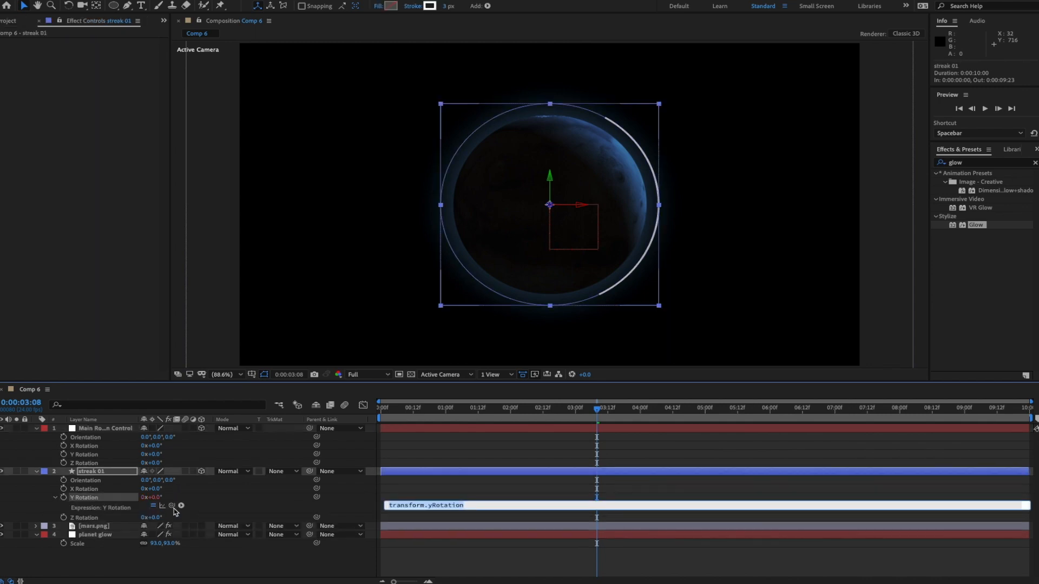
mouse_move(172, 506)
mouse_down()
mouse_move(68, 467)
mouse_move(97, 459)
mouse_up()
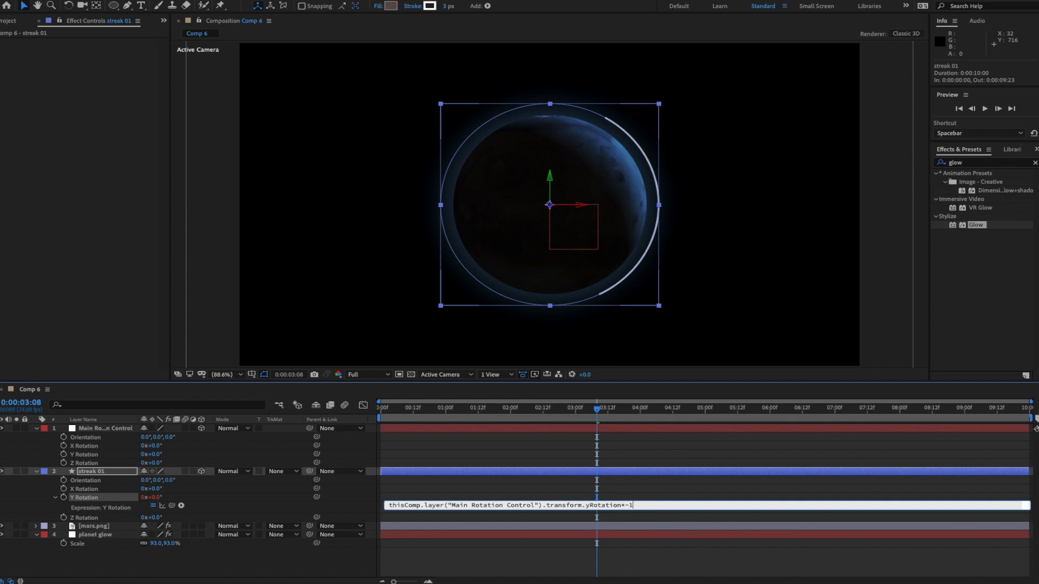
key(KP_Enter)
key(space)
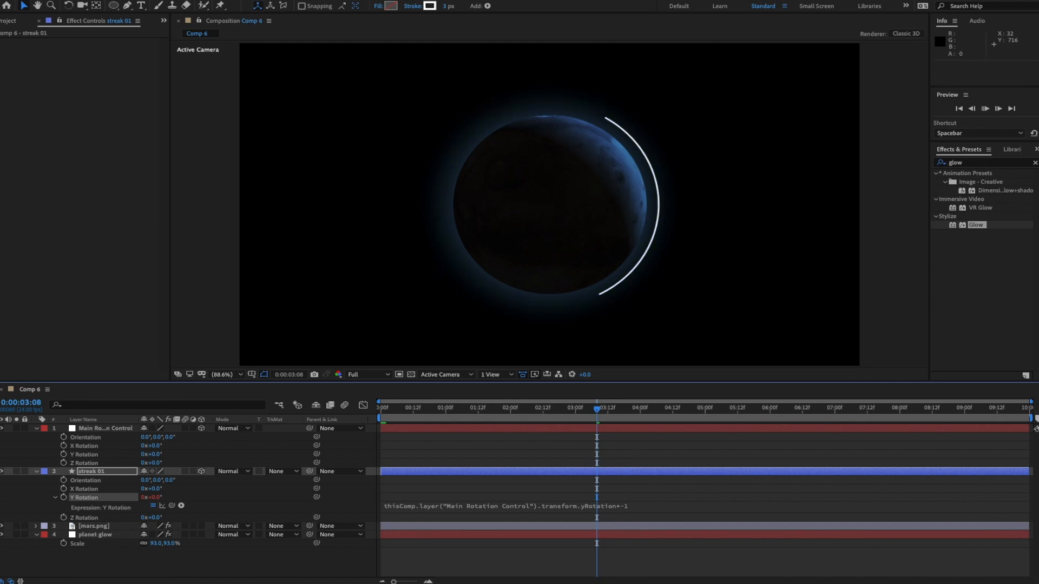
key(space)
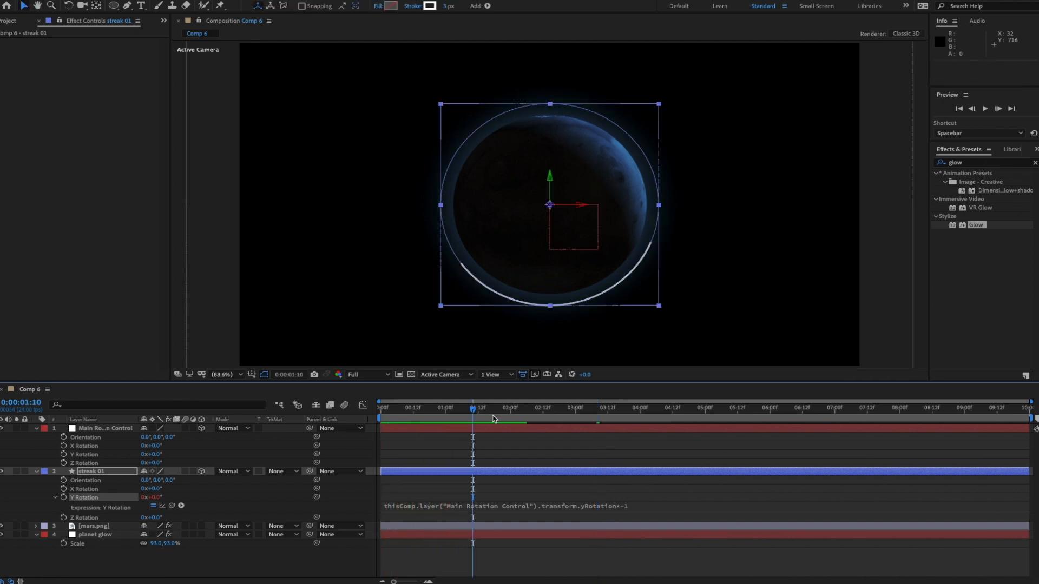
- Keyframe Main Rotation Control's Y Rotation from 0° at 0:00:00:00 to -50° at 0:00:06:00 and preview the animation
key(Home)
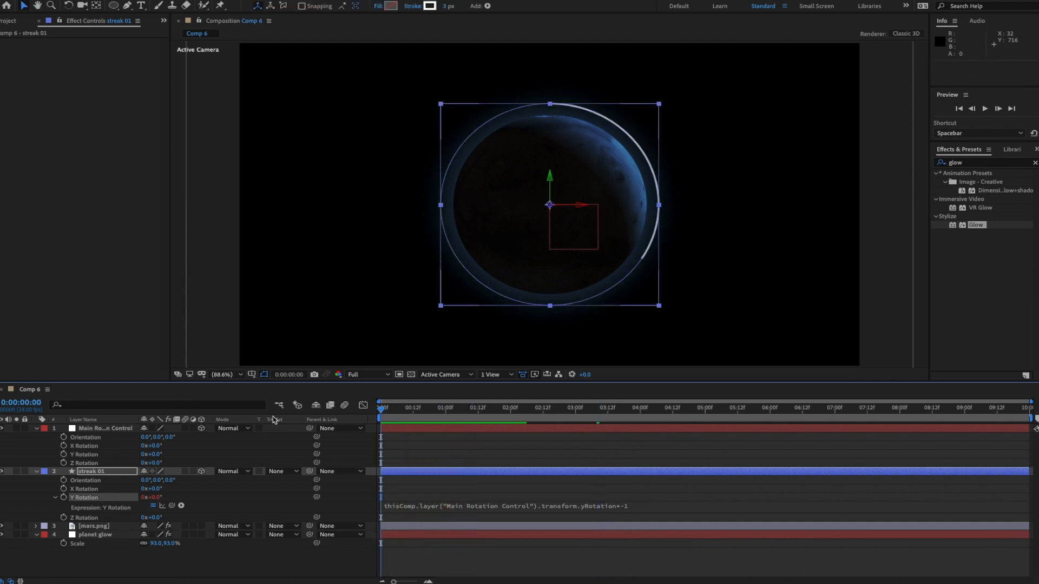
click(93, 454)
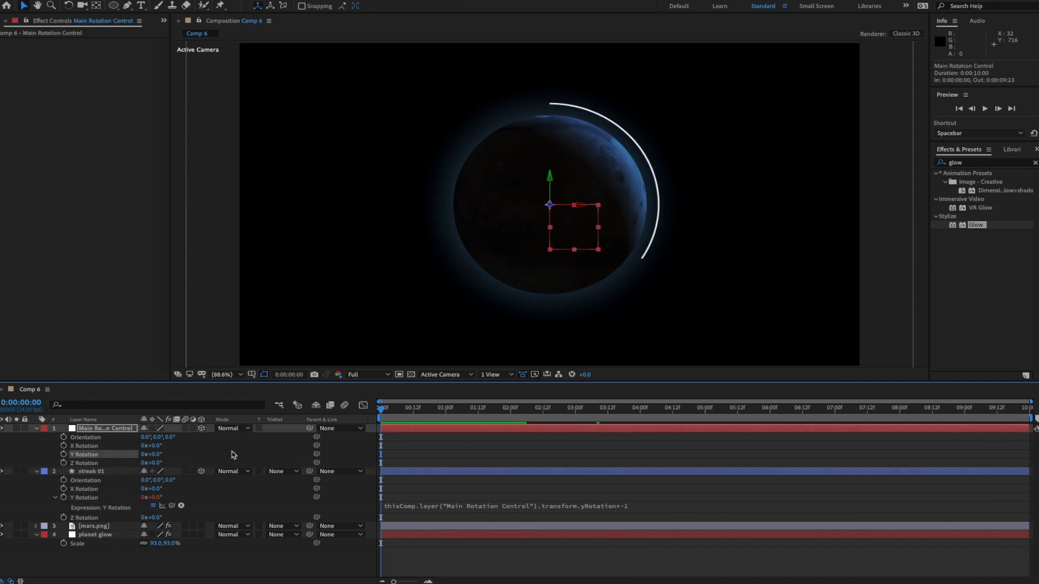
click(64, 454)
drag(382, 411, 773, 423)
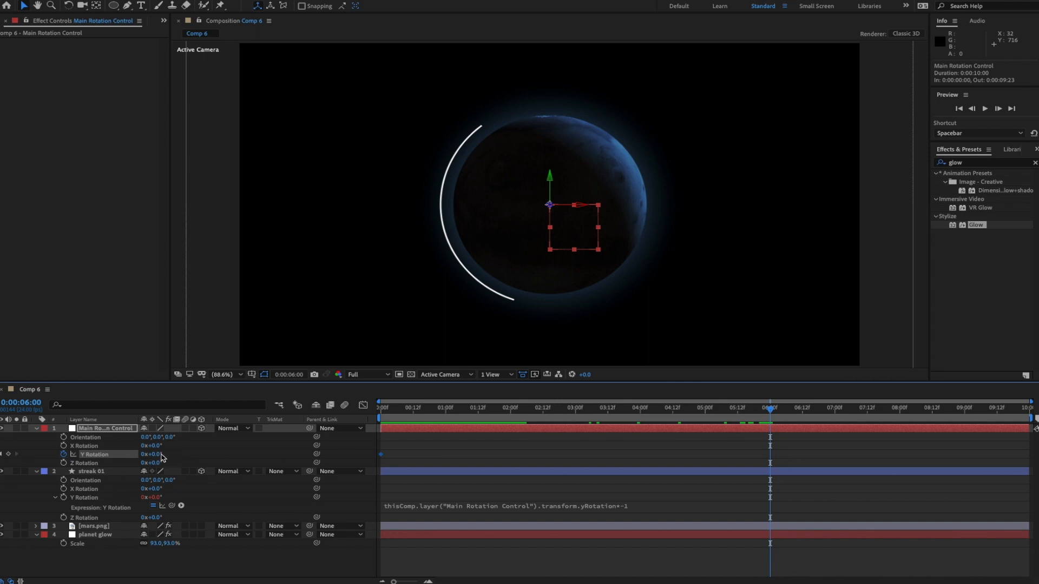
mouse_move(162, 456)
mouse_down()
mouse_move(182, 458)
mouse_move(130, 456)
mouse_up()
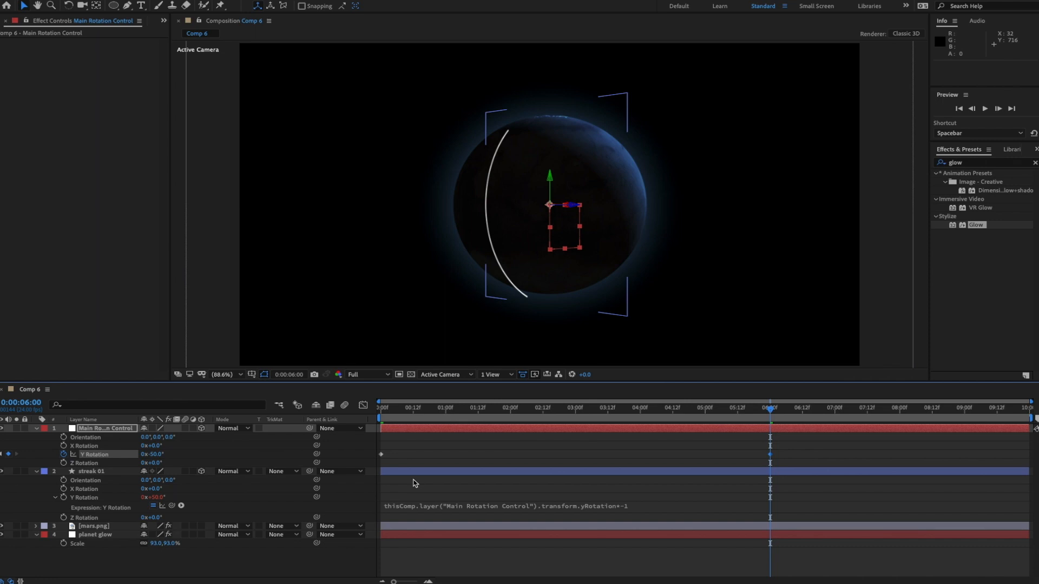
key(space)
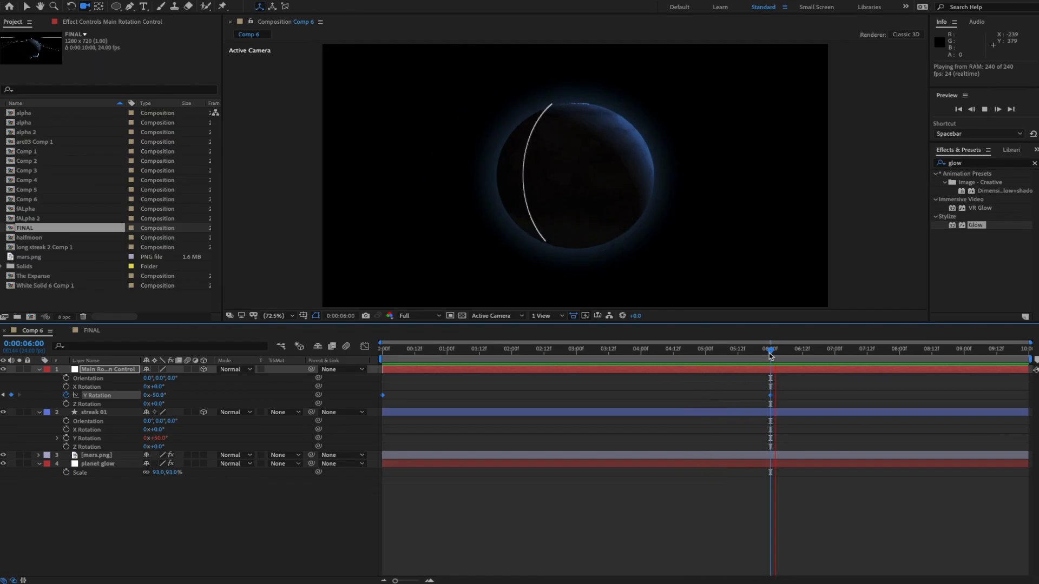
key(space)
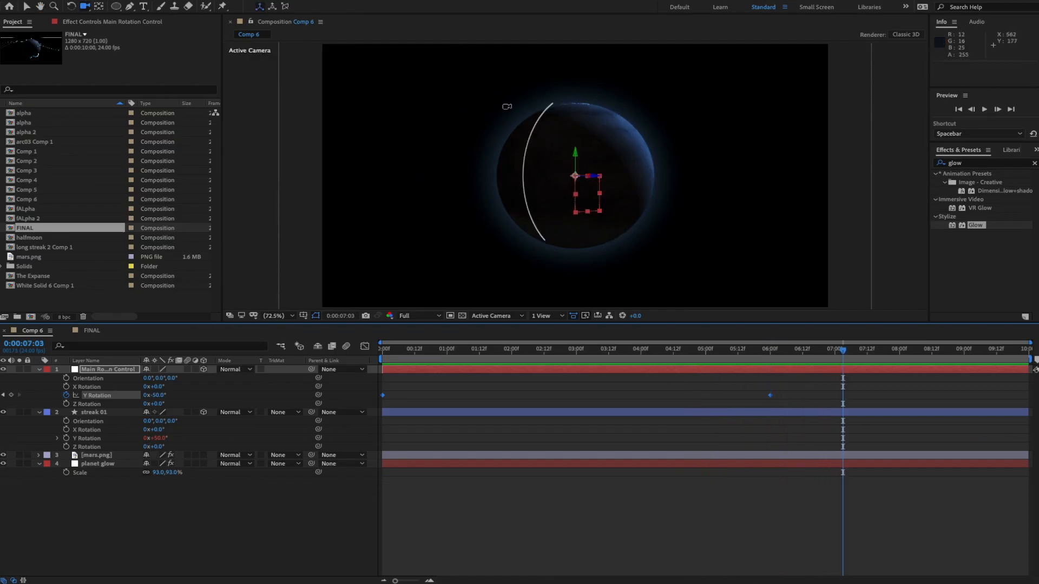
- Make the mars.png layer 3D so the streak can pass behind the planet, and preview the result
click(27, 7)
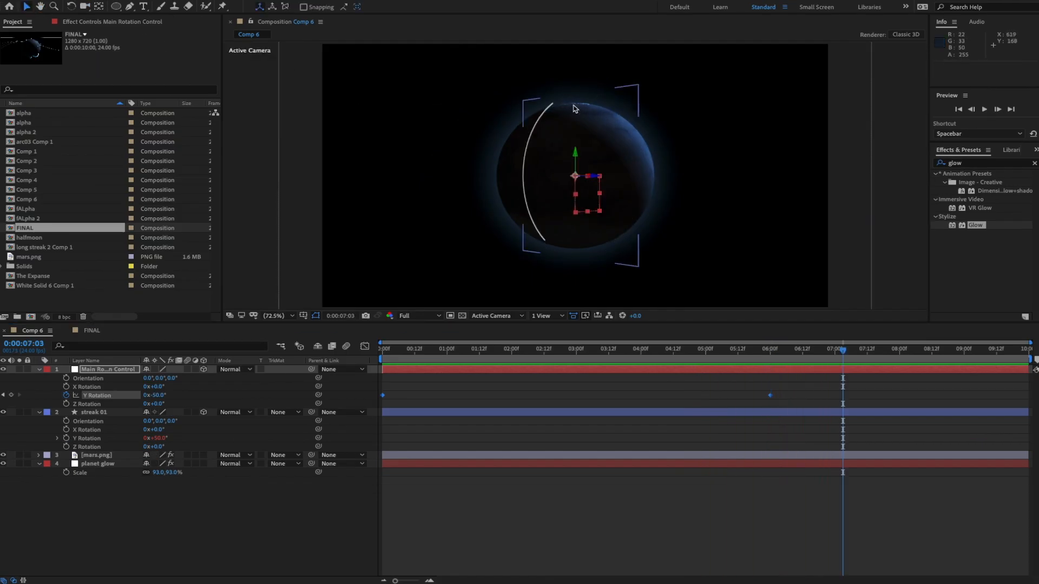
mouse_move(843, 349)
mouse_down()
mouse_move(885, 360)
mouse_move(840, 360)
mouse_move(891, 361)
mouse_move(851, 363)
mouse_up()
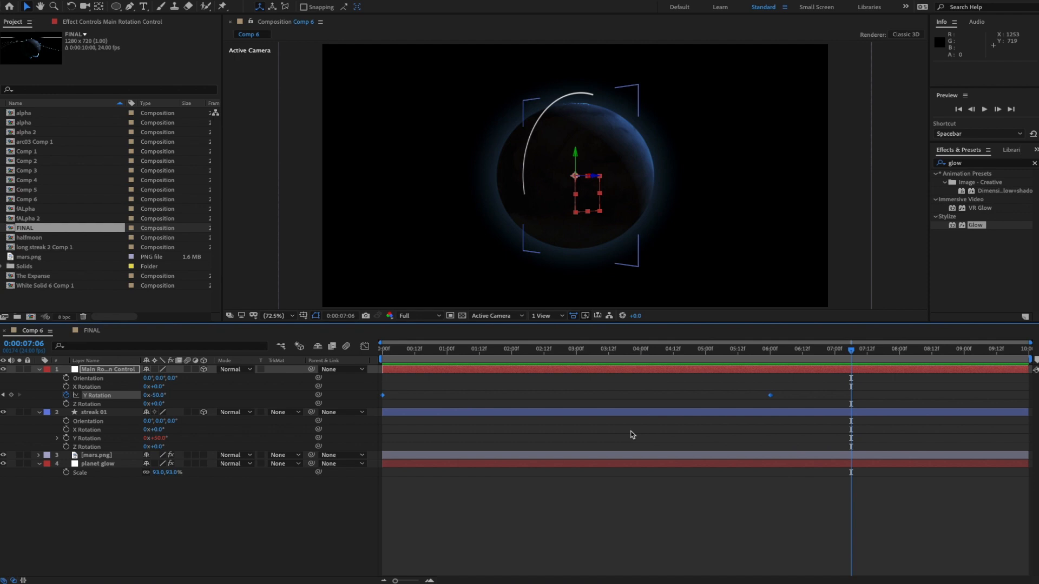
click(103, 456)
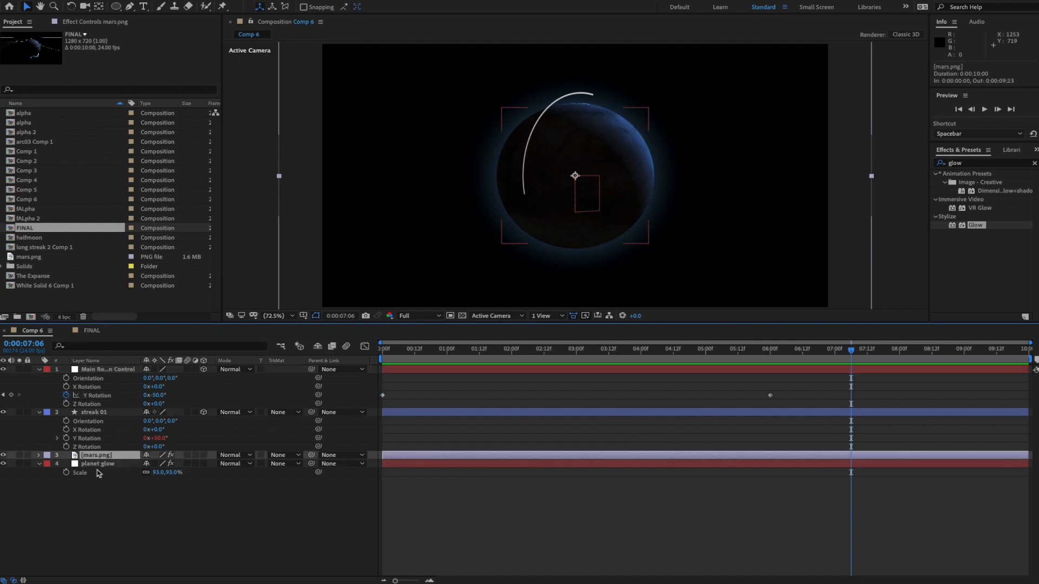
key(e)
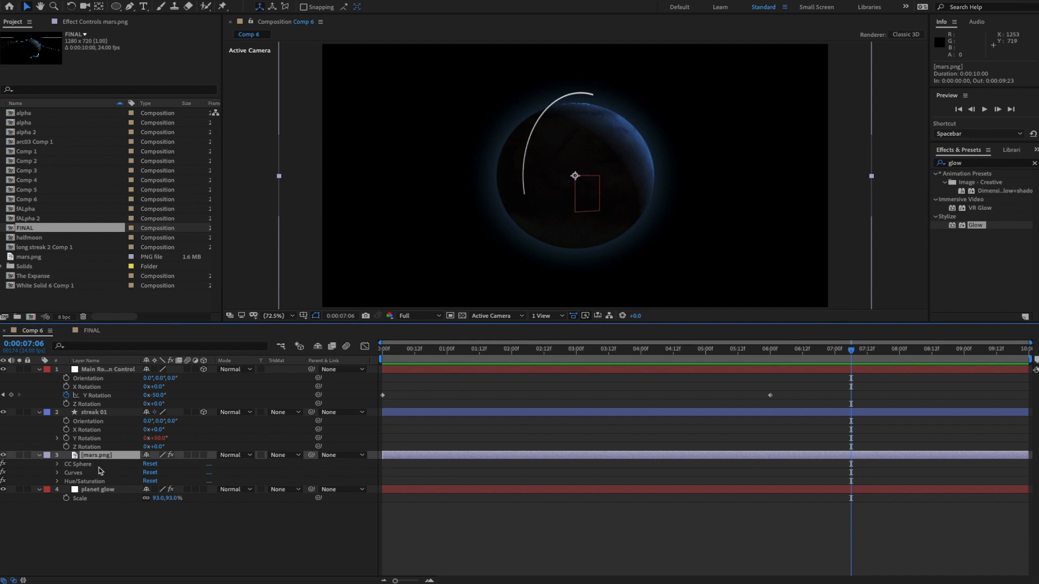
click(205, 456)
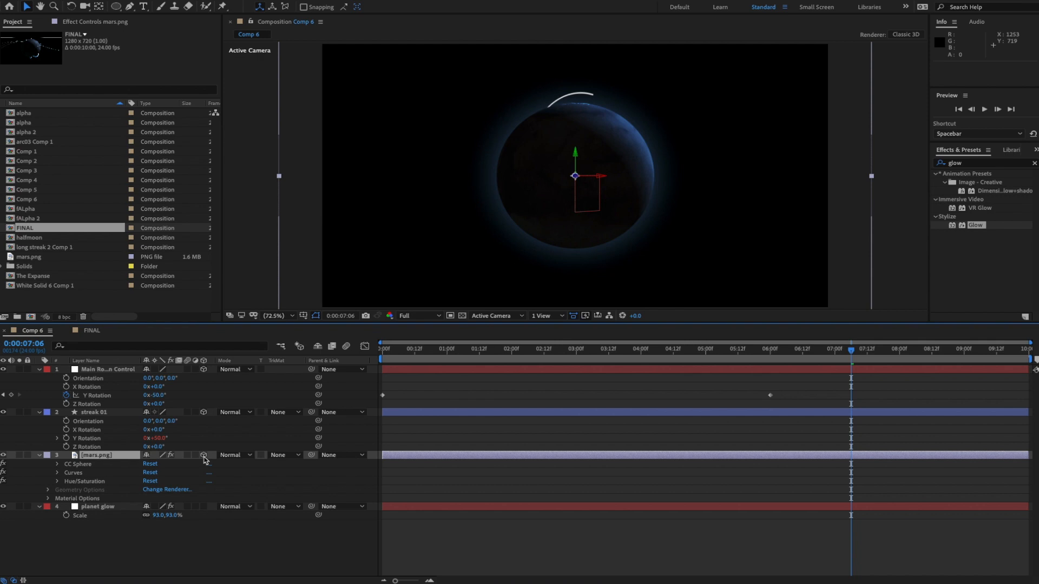
key(space)
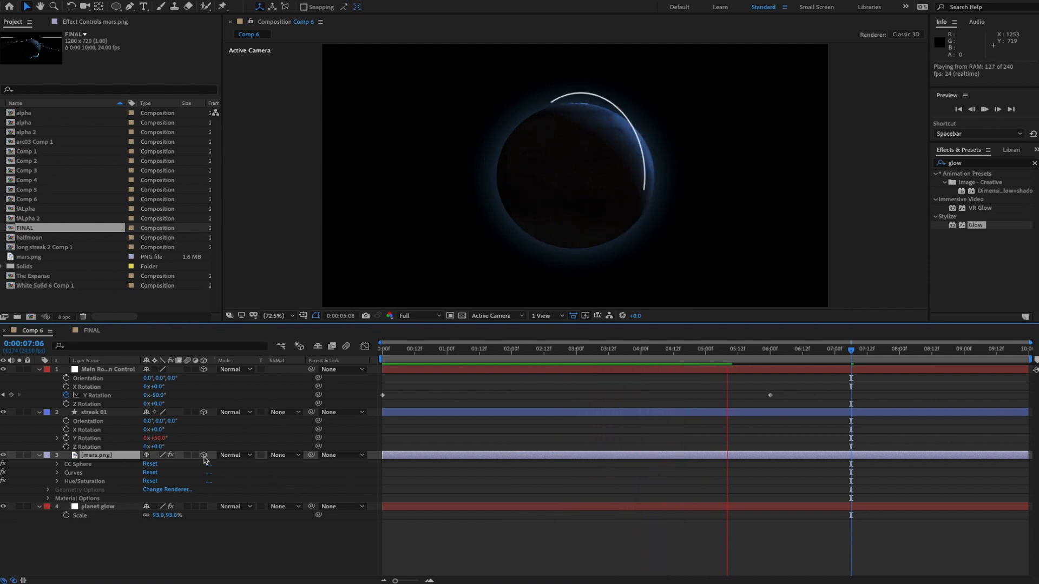
key(space)
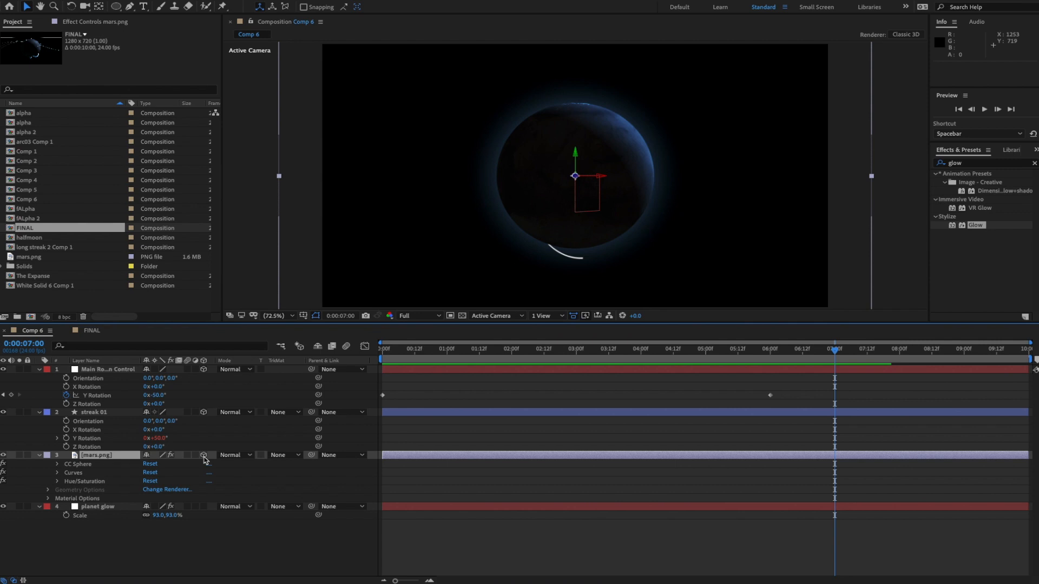
- Remove the *-1 from streak 01's Y Rotation expression, preview the motion, and check it against mars.png's CC Sphere Rotation Y expression
mouse_move(835, 351)
mouse_down()
mouse_move(617, 355)
mouse_move(641, 354)
mouse_up()
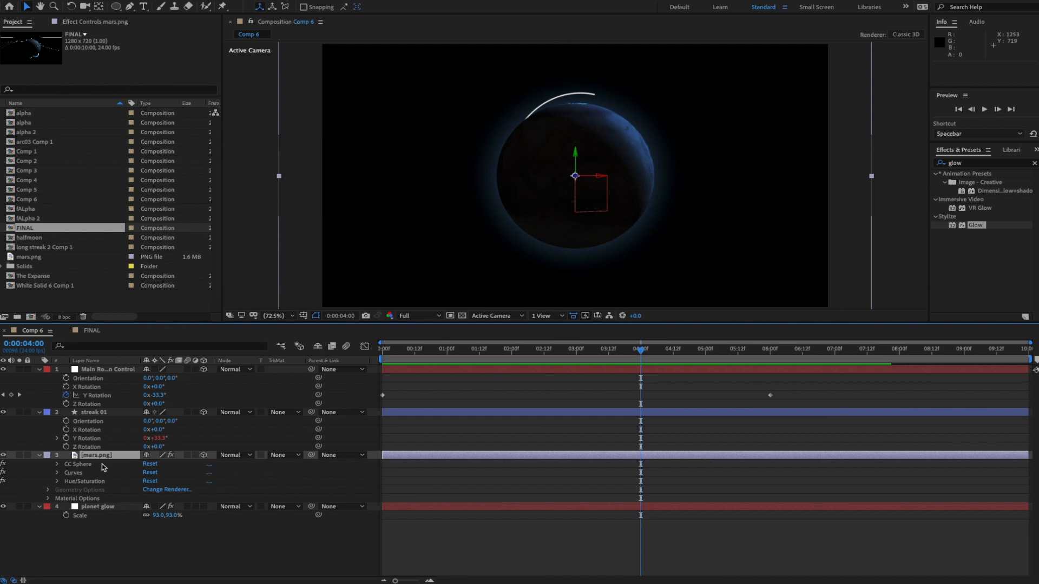
click(96, 417)
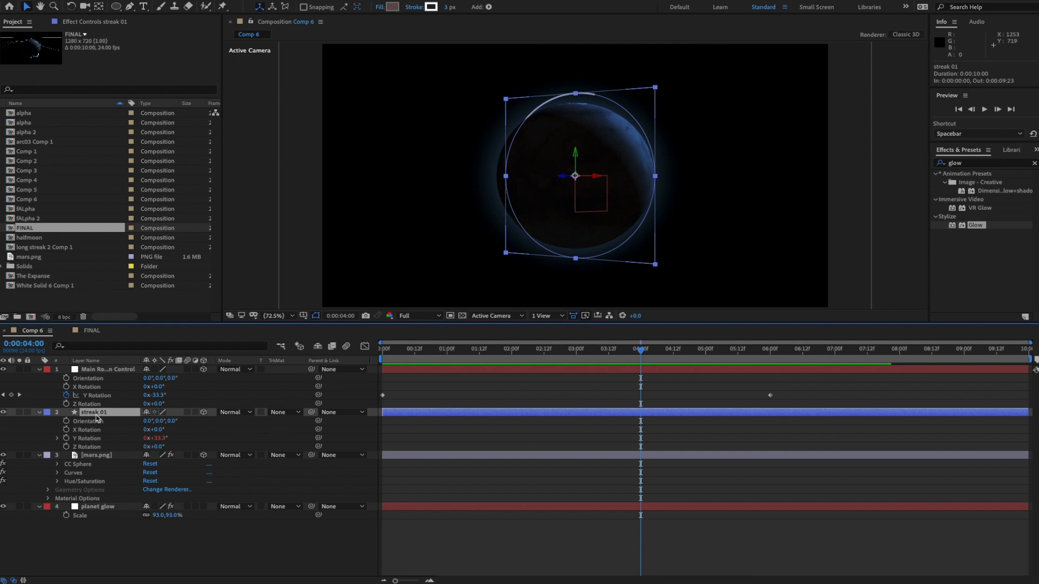
key(e)
key(e)
click(663, 452)
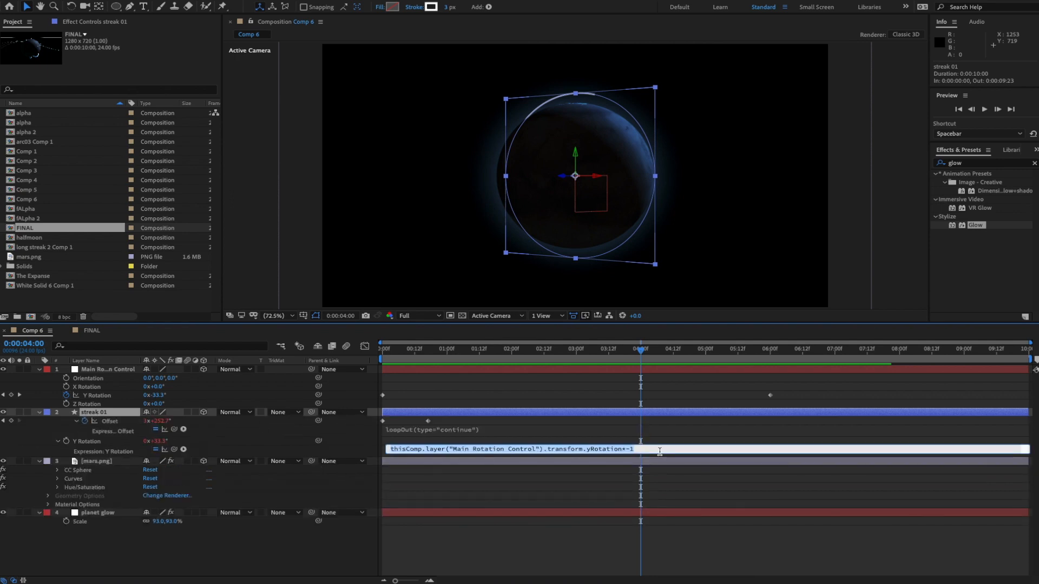
click(659, 451)
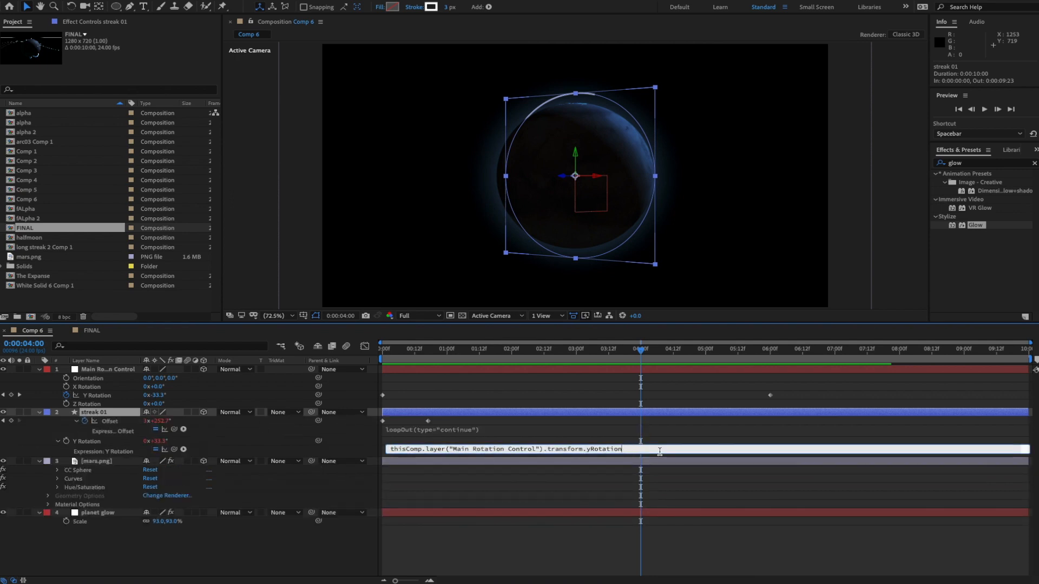
key(KP_Enter)
key(space)
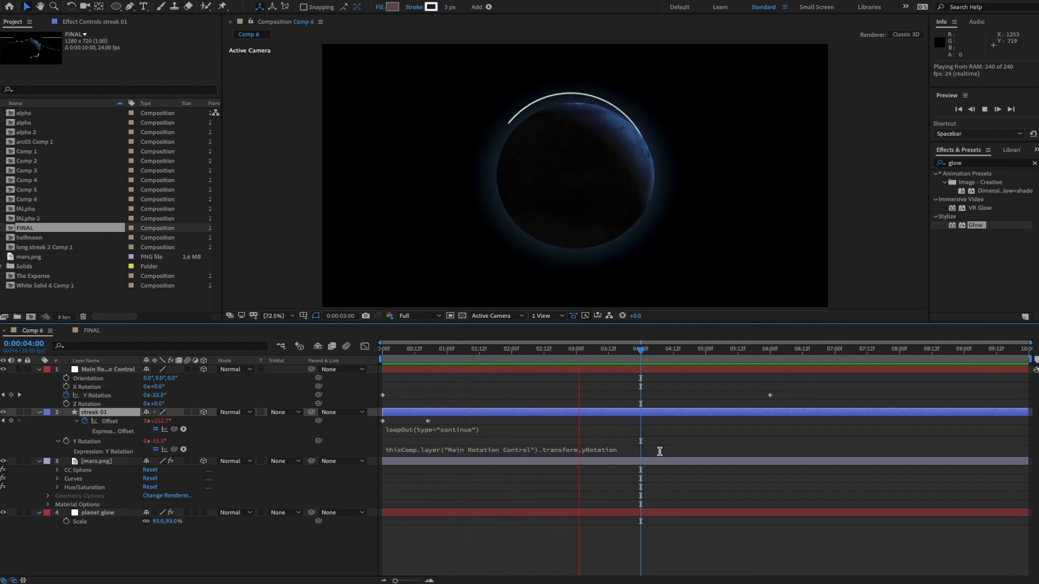
click(93, 463)
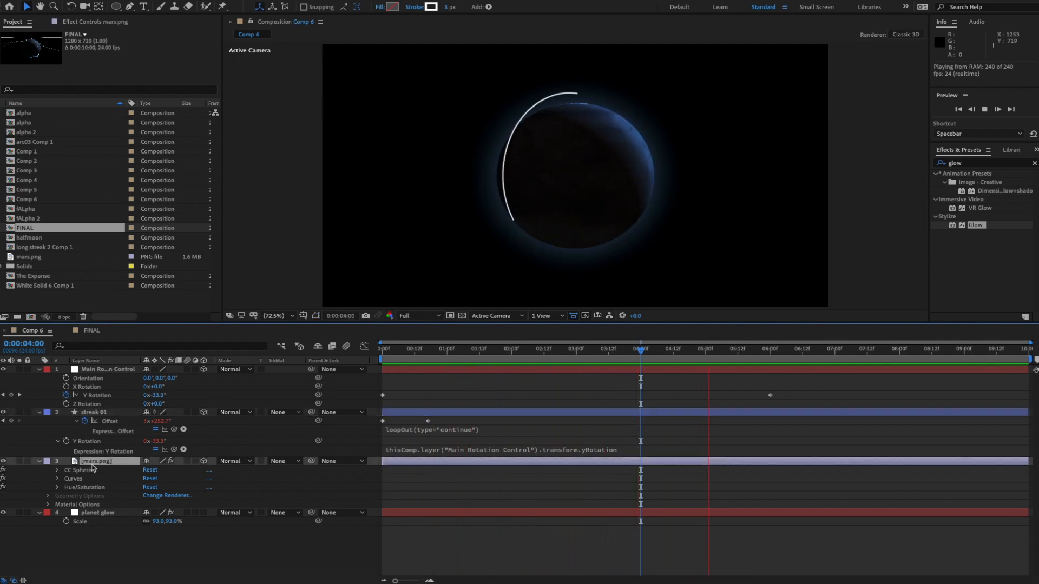
key(u)
key(u)
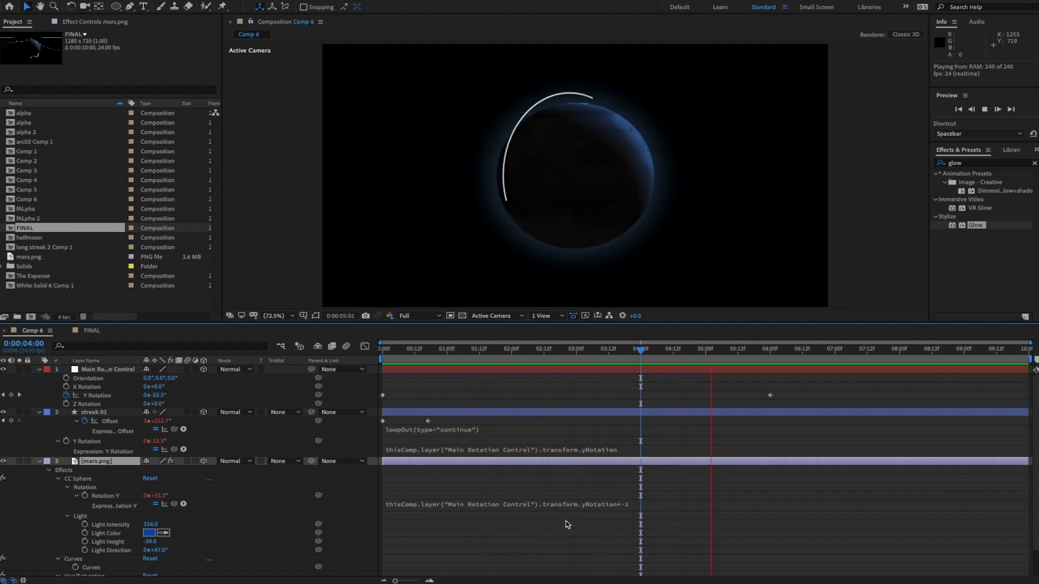
click(38, 461)
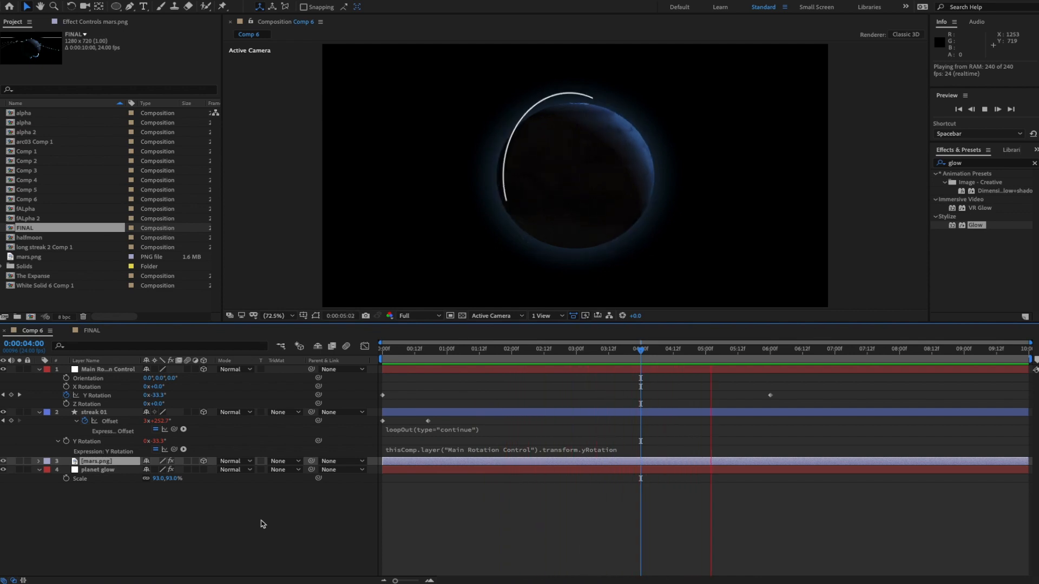
key(space)
- Duplicate the streak 01 layer to create a second orbiting streak
click(287, 519)
click(94, 413)
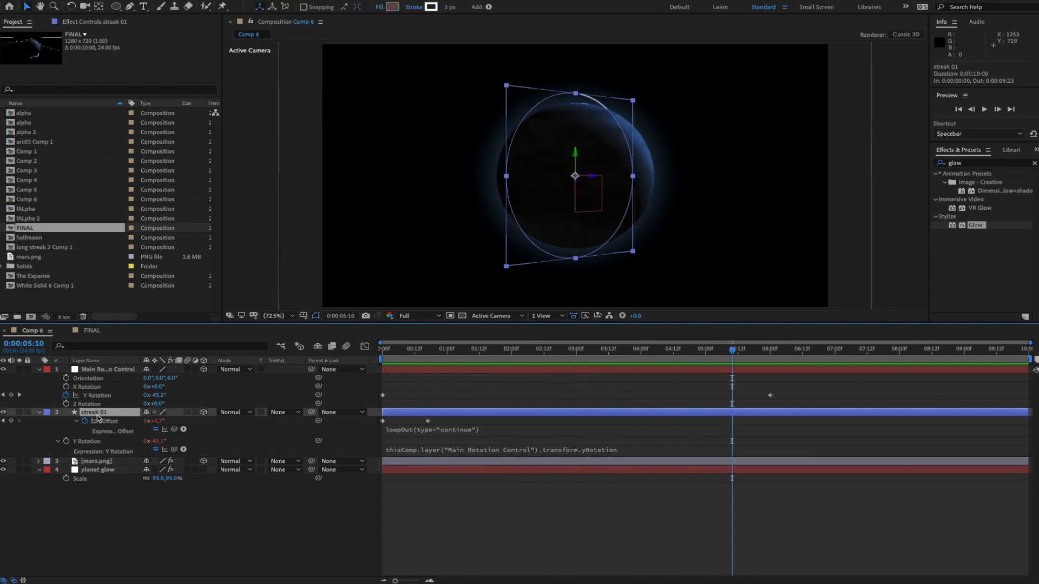
key(ctrl+d)
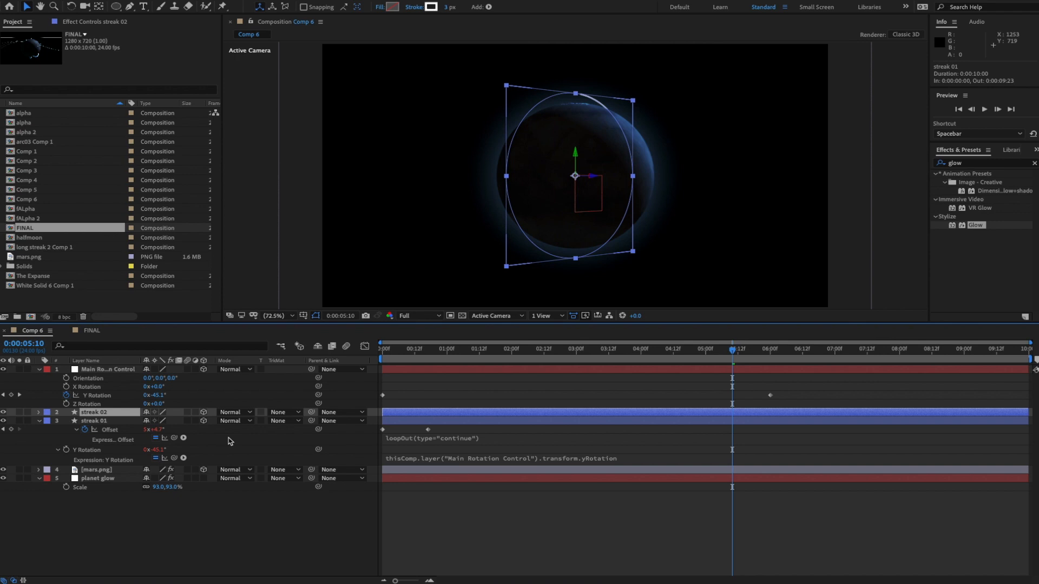
- Reveal streak 02's rotation properties, set its Y Orientation to 335°, and preview the two streaks together while adjusting
key(r)
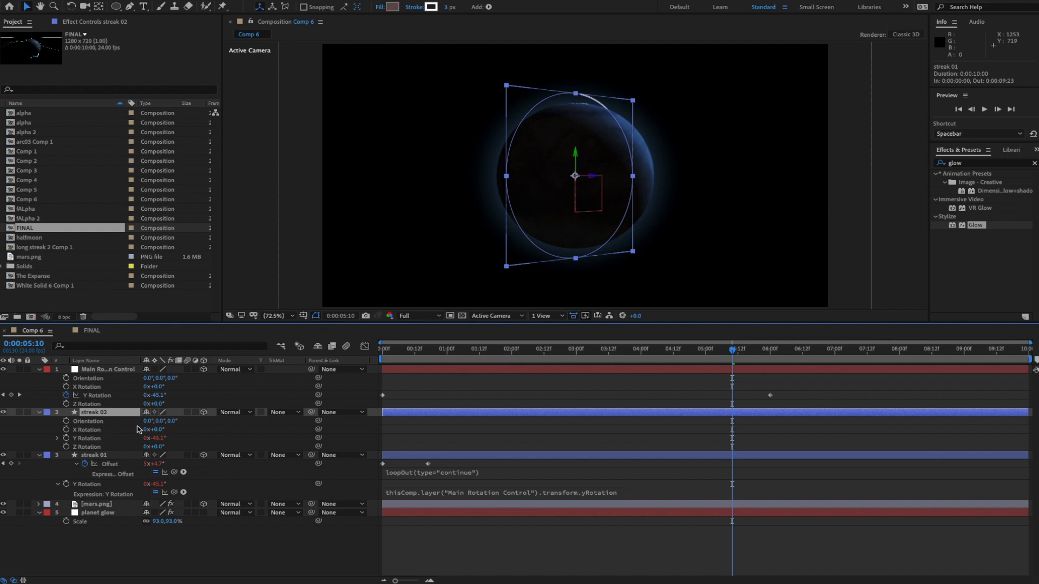
drag(161, 423, 141, 424)
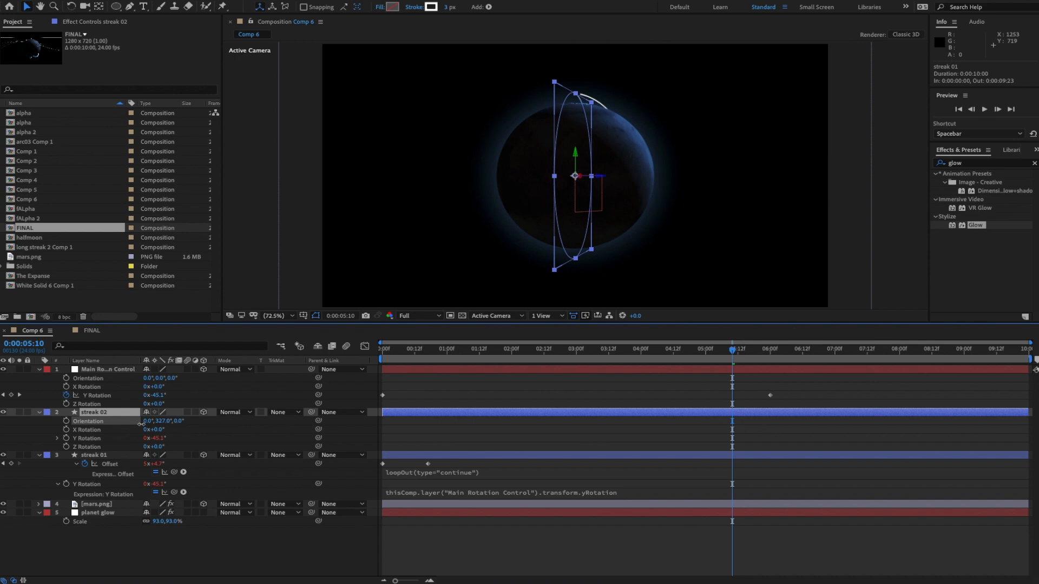
key(space)
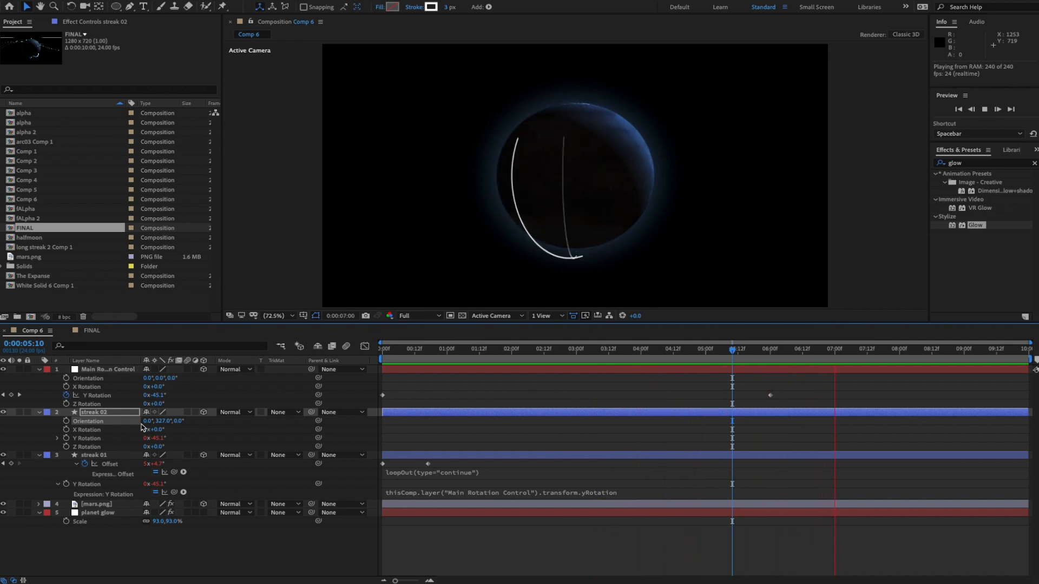
key(space)
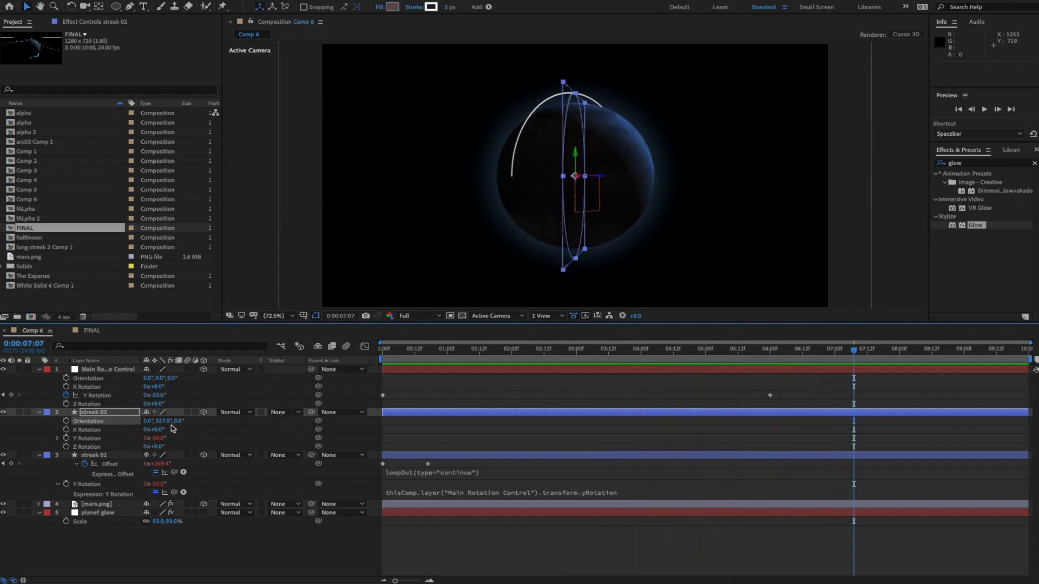
drag(160, 423, 167, 423)
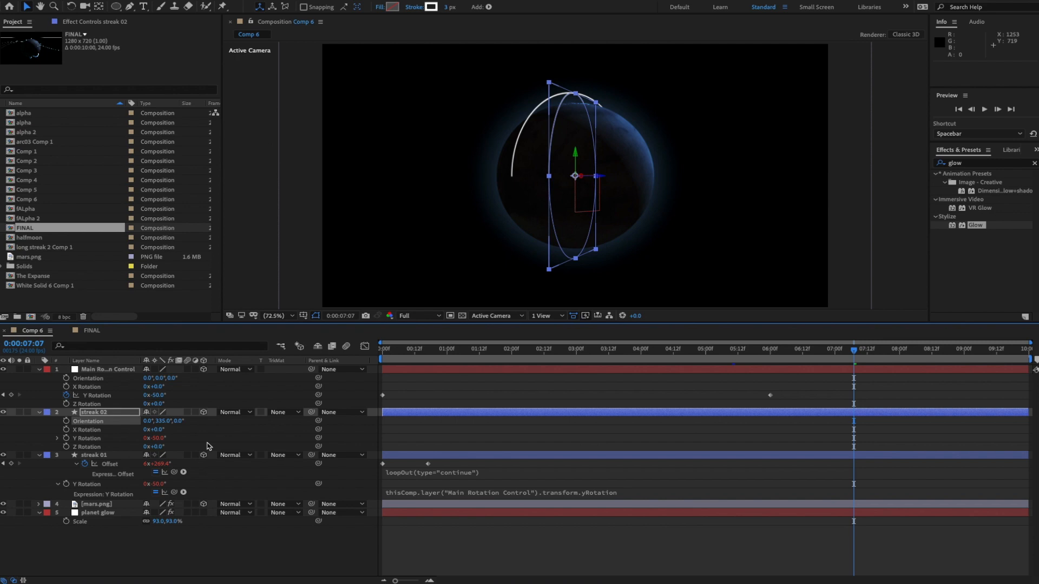
mouse_move(158, 431)
mouse_down()
mouse_move(168, 430)
mouse_move(165, 447)
mouse_up()
key(super+z)
key(super+z)
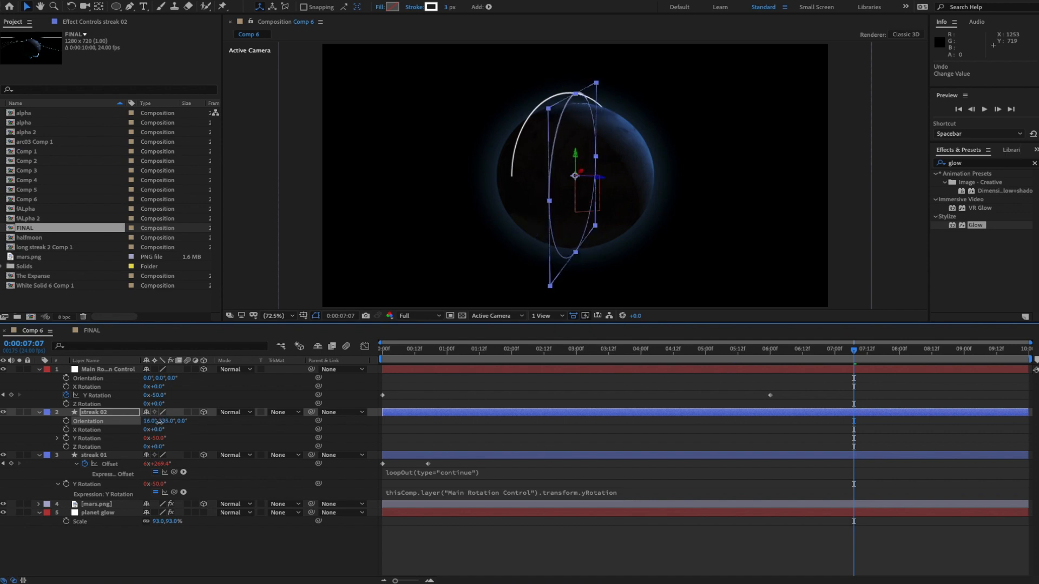
click(169, 436)
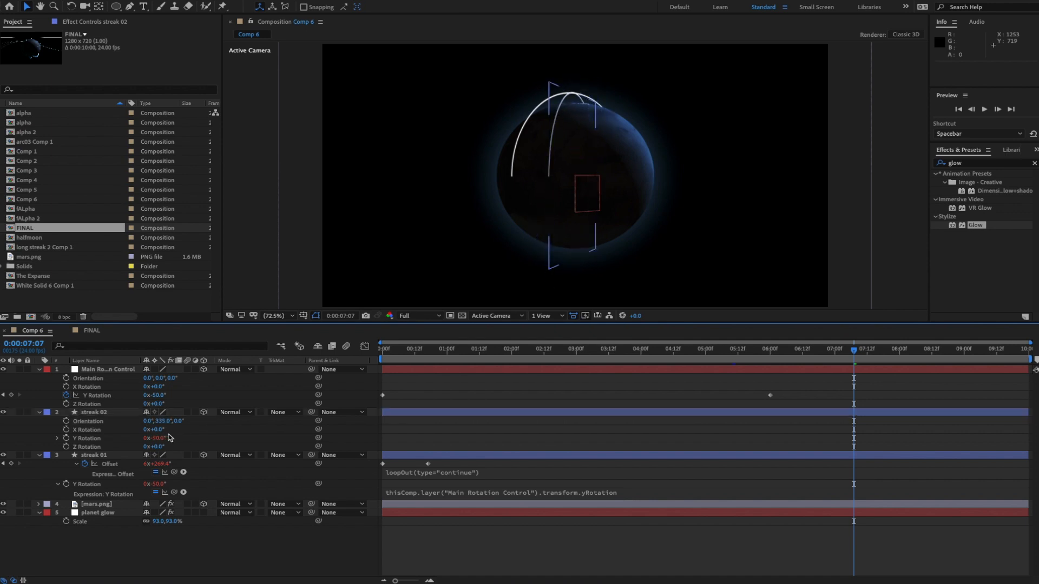
- Tilt streak 02 by setting its X Rotation to 36° and preview both orbiting streaks
drag(157, 429, 179, 431)
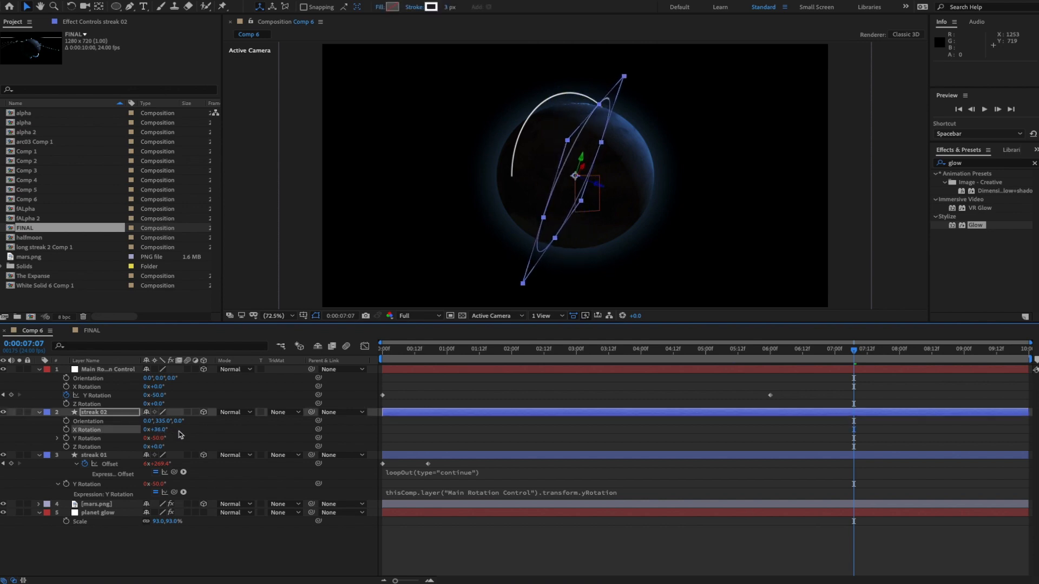
key(space)
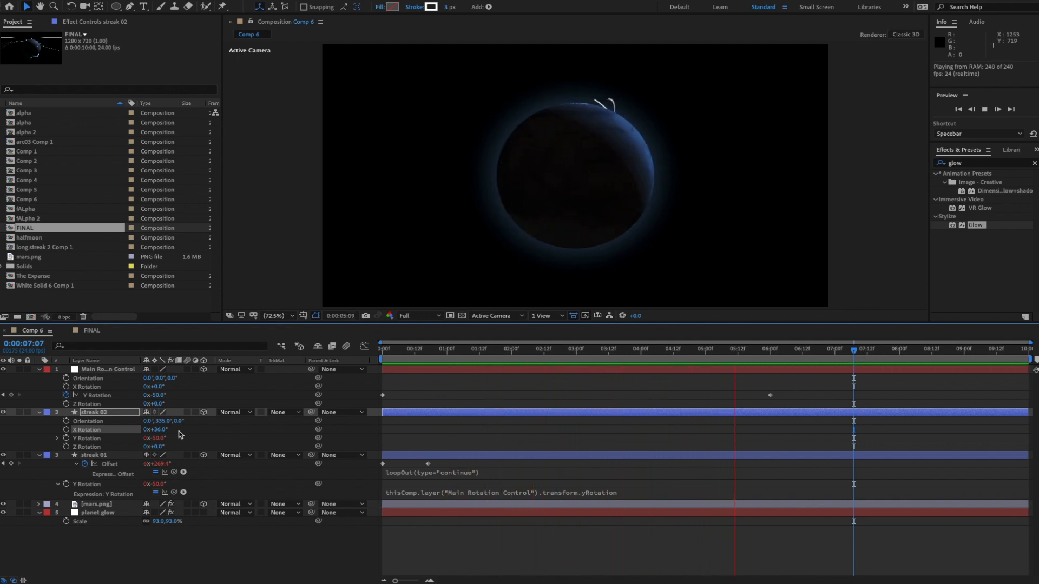
key(space)
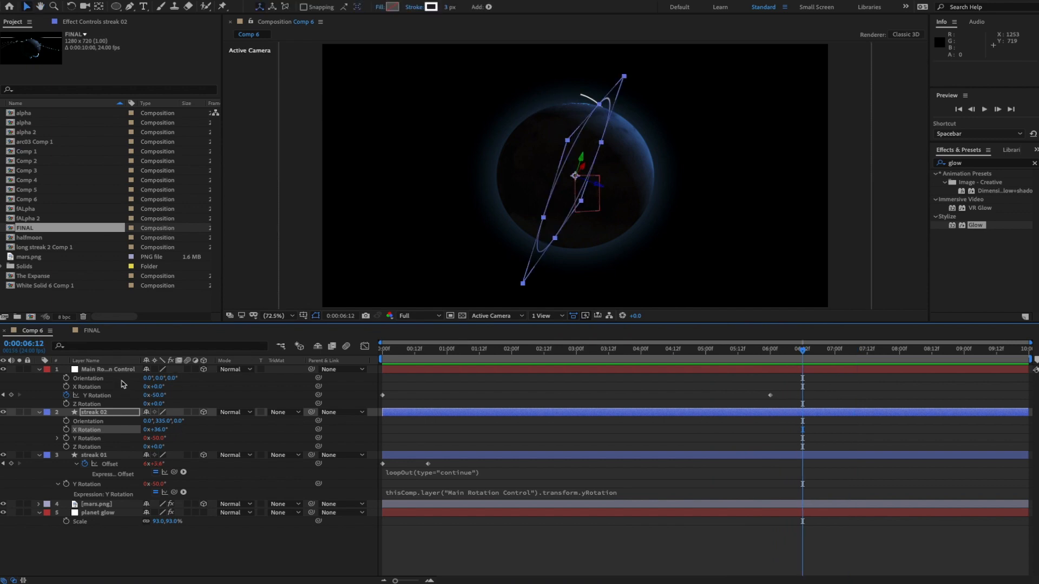
- Show Main Rotation Control's Y Rotation in the Graph Editor and convert both of its keyframes to Auto Bezier
click(122, 370)
key(Home)
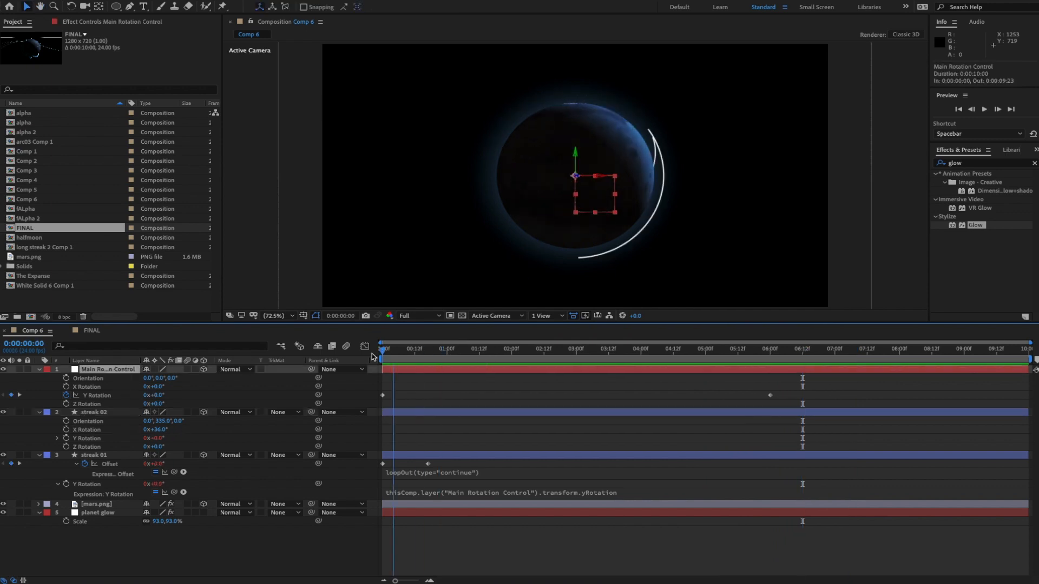
click(100, 396)
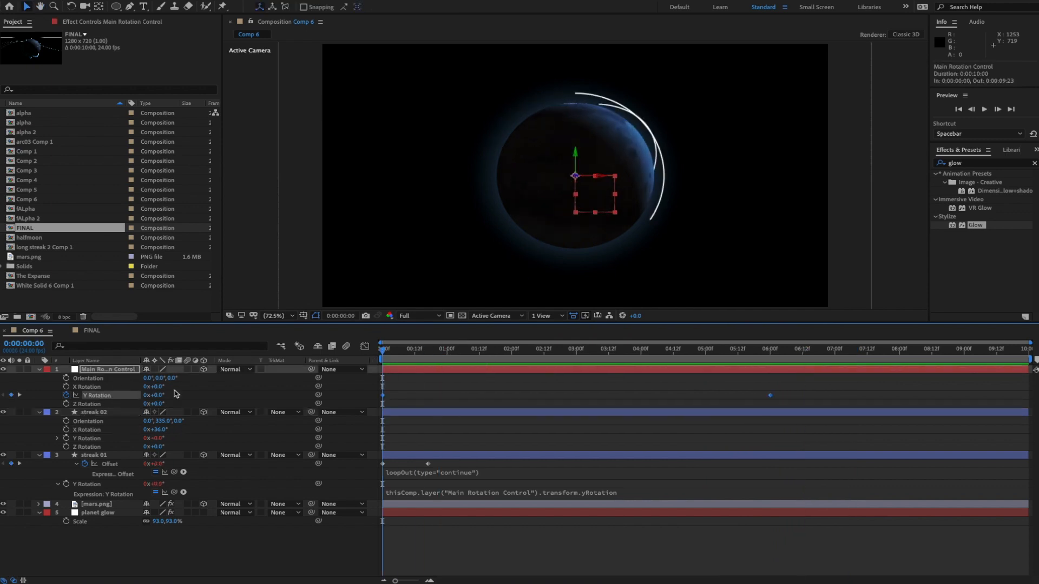
click(364, 346)
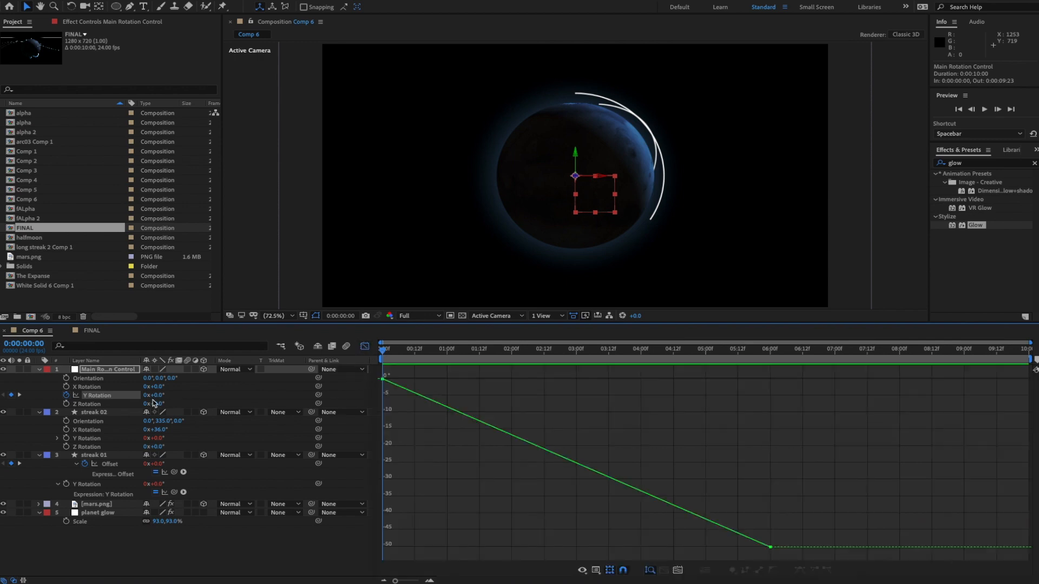
click(596, 570)
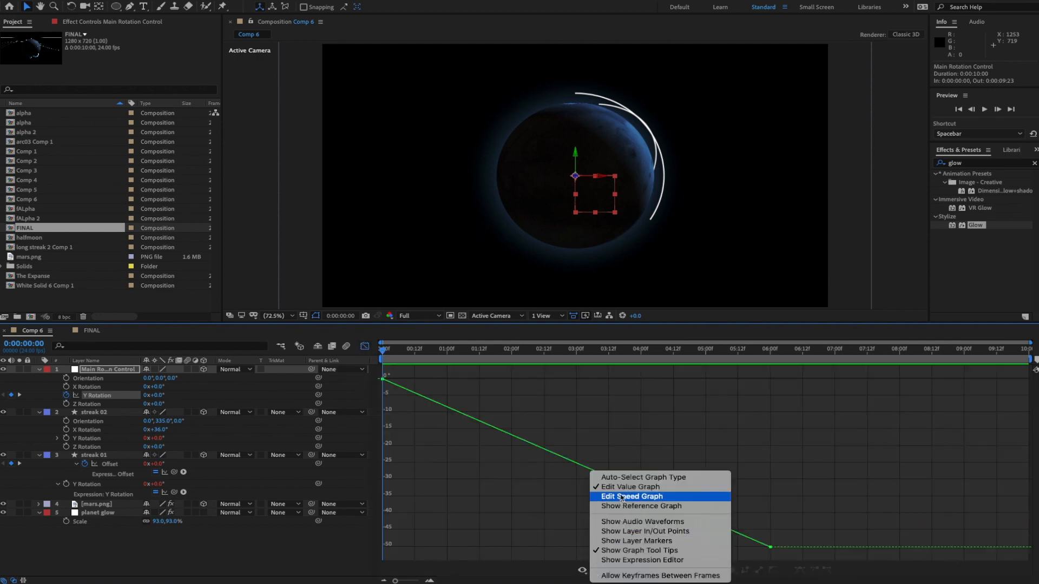
click(495, 478)
click(97, 397)
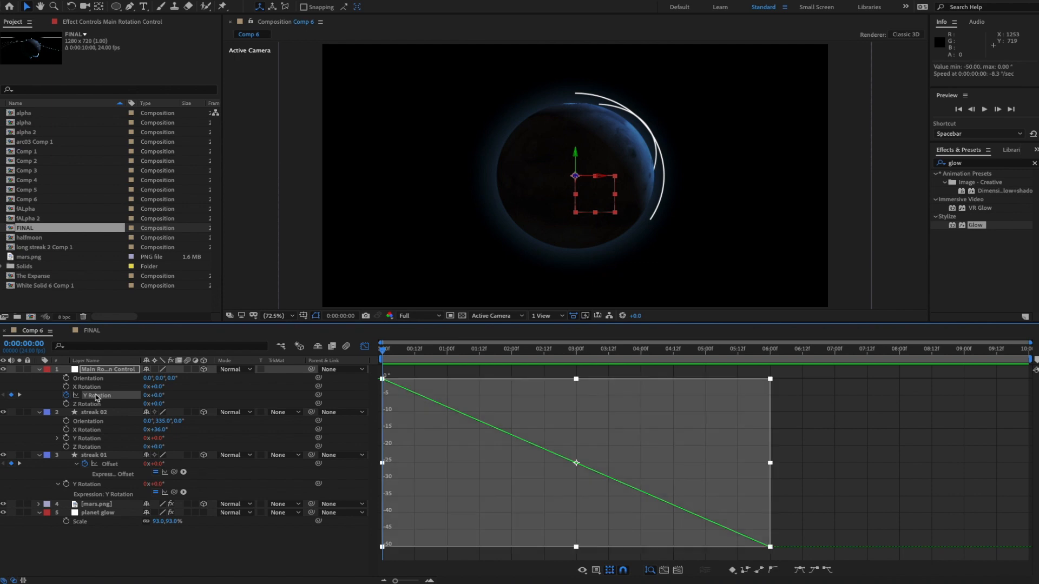
click(772, 570)
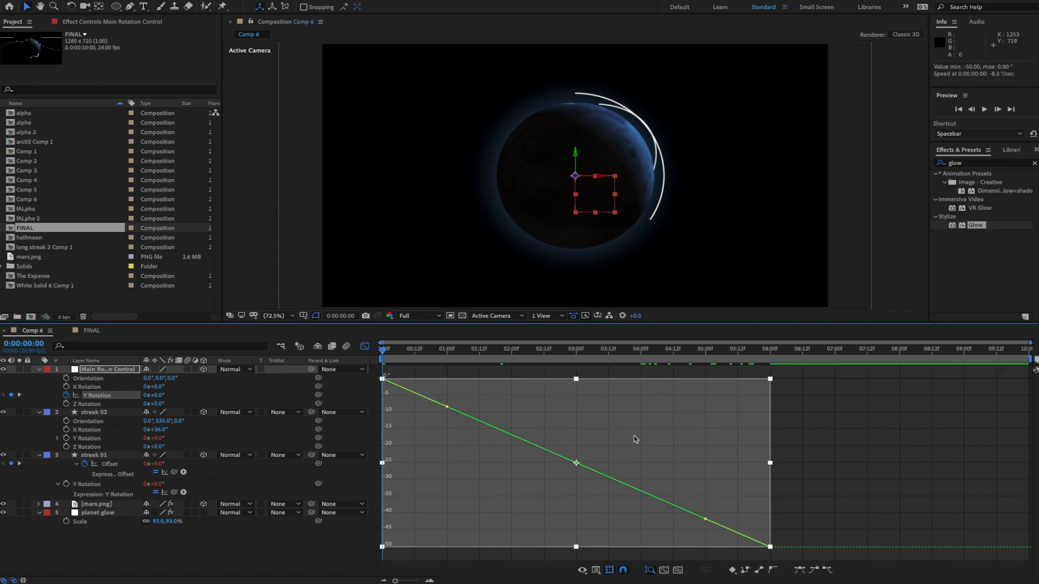
- Shape the Y Rotation value curve with a steep start and a long, flat ease into the last keyframe, and preview it
click(824, 418)
drag(411, 368, 356, 396)
drag(446, 409, 409, 502)
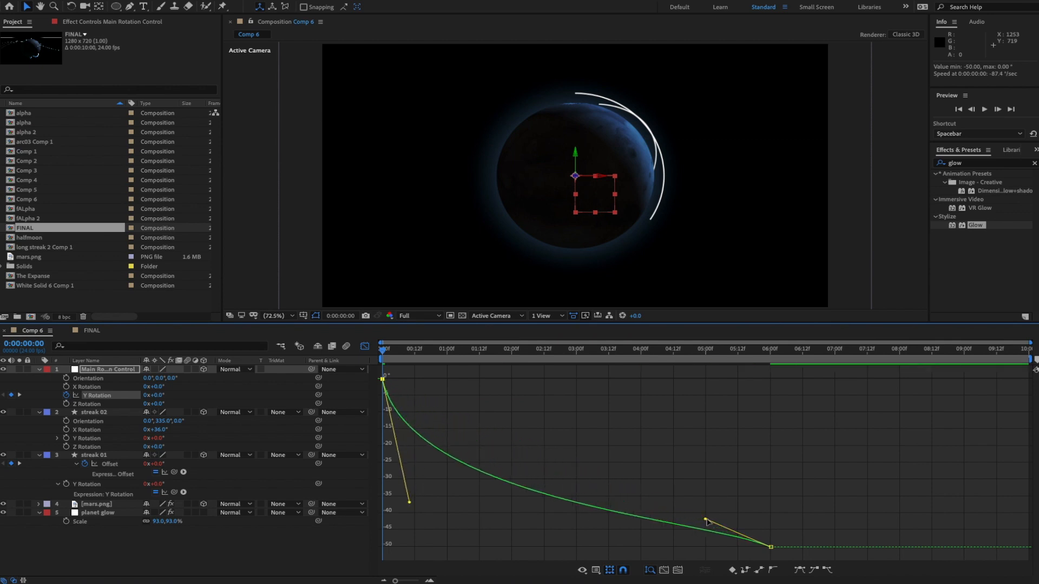
mouse_move(706, 519)
mouse_down()
mouse_move(665, 543)
mouse_move(622, 543)
mouse_move(617, 527)
mouse_up()
key(space)
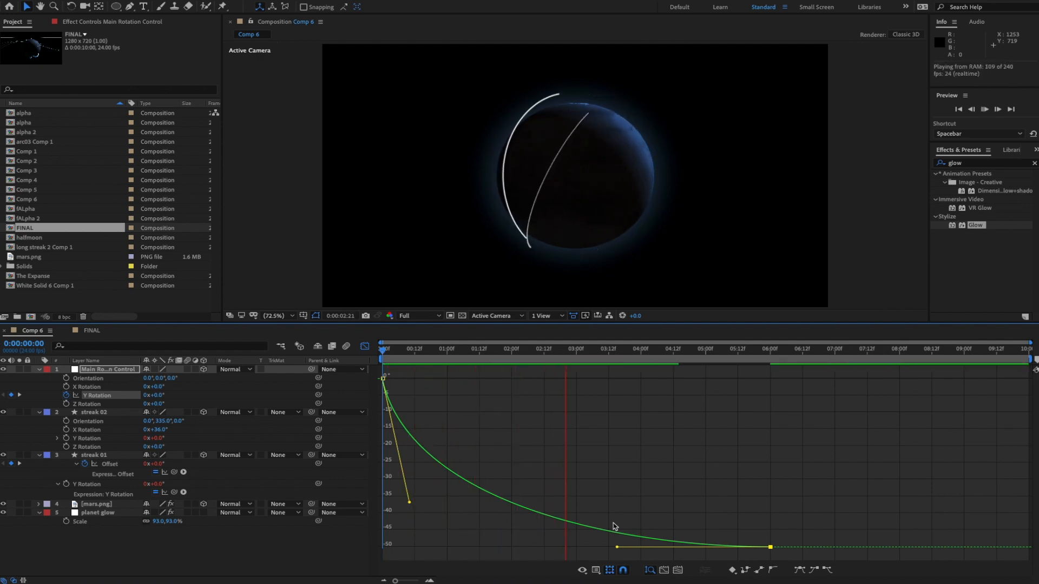
key(space)
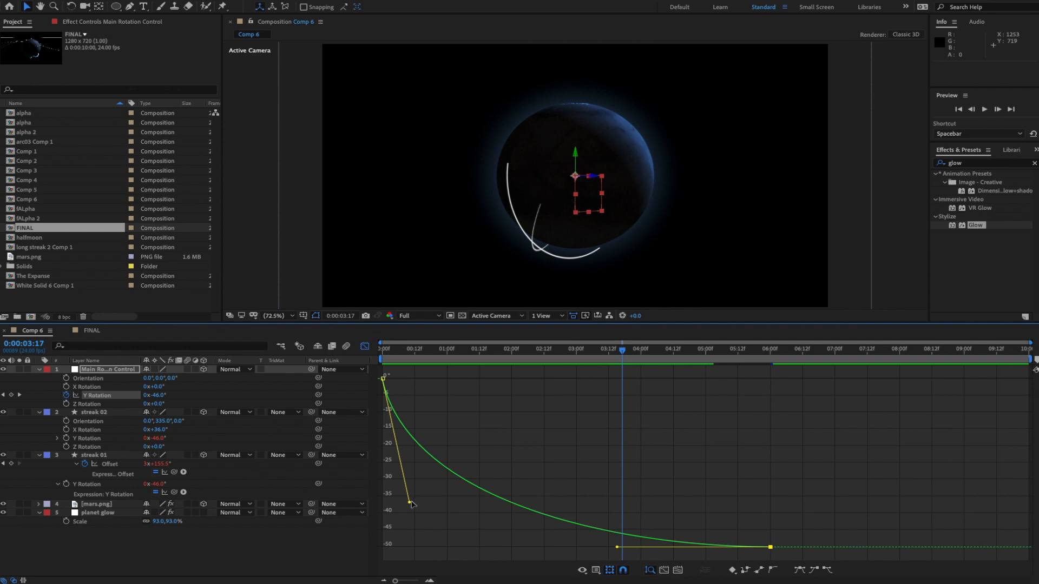
- Steepen the first Y Rotation keyframe's outgoing curve further, preview the motion, and return to the layer bar view
drag(409, 503, 402, 536)
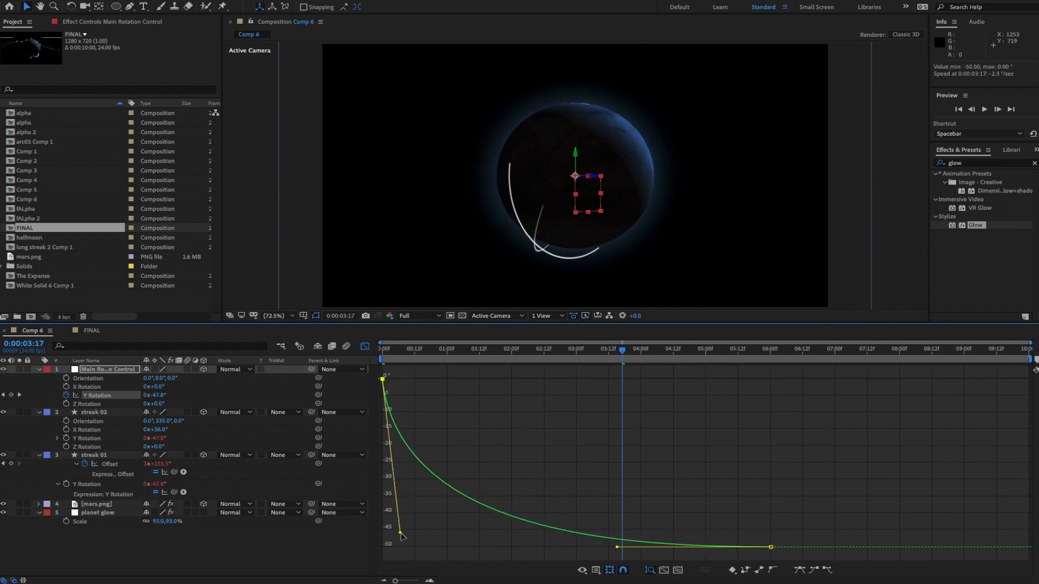
key(space)
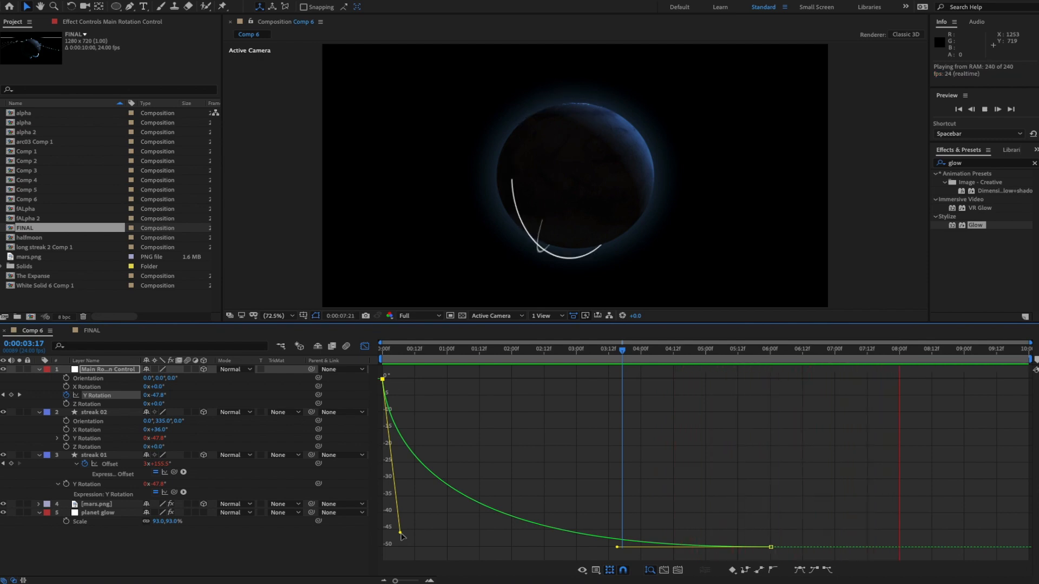
key(space)
click(365, 345)
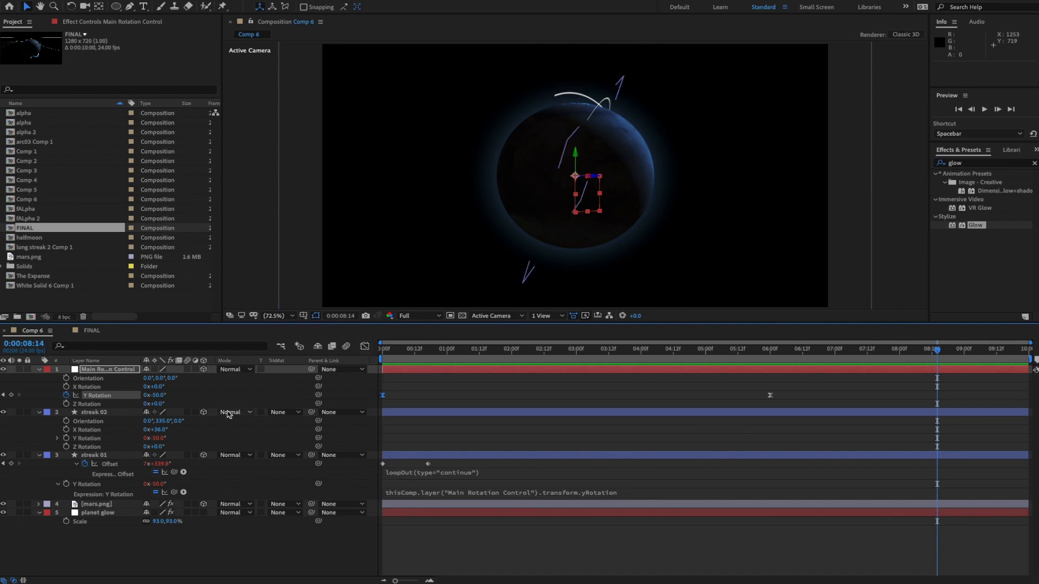
- Collapse the properties of all layers in Comp 6 and deselect everything
key(ctrl+a)
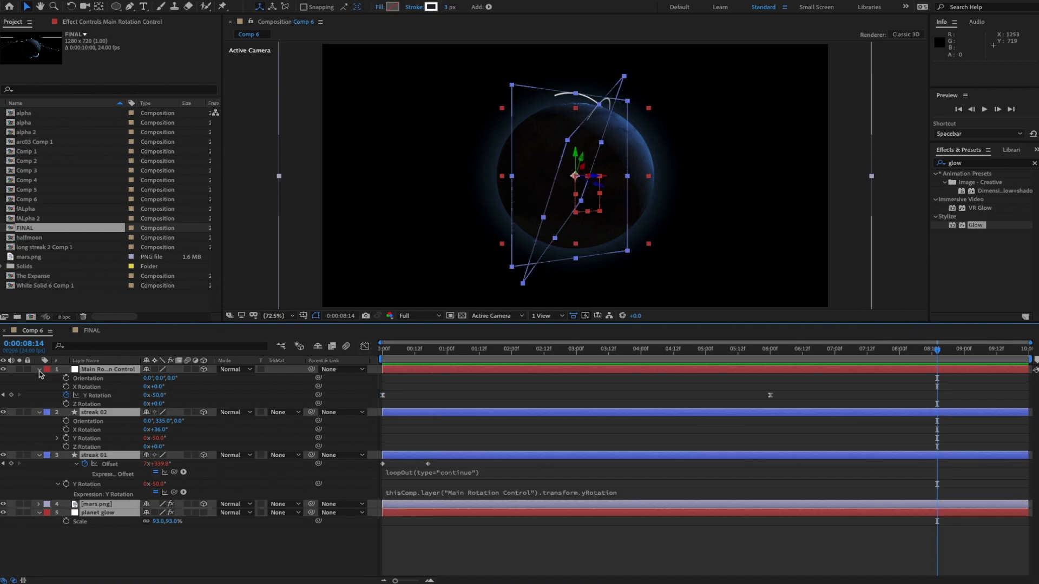
key(u)
key(F2)
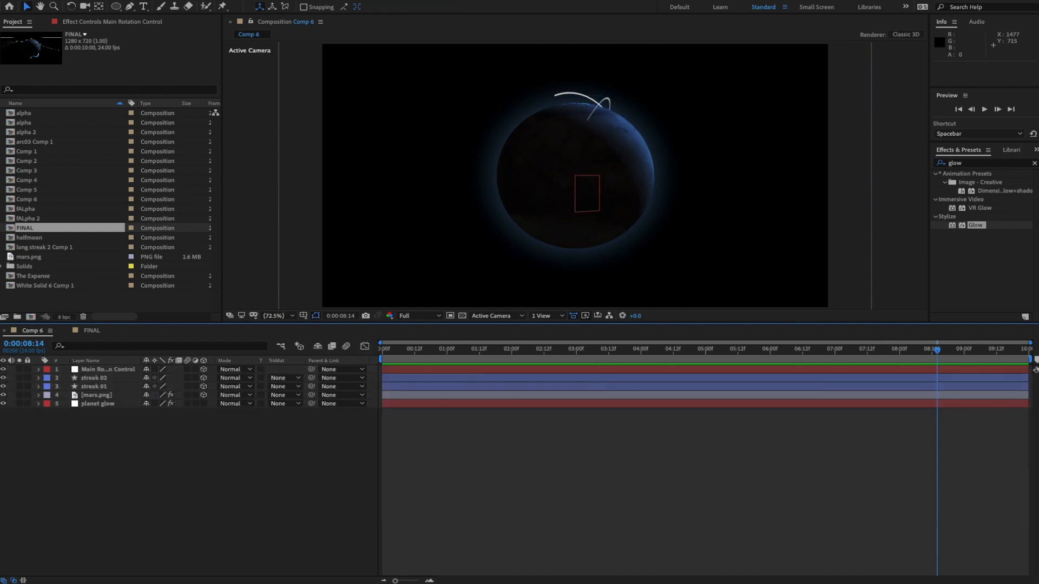
- Bring up the FINAL.mov reference video, scrub back to 00:02 to examine its light streaks, and return to the composition
drag(1038, 196, 412, 183)
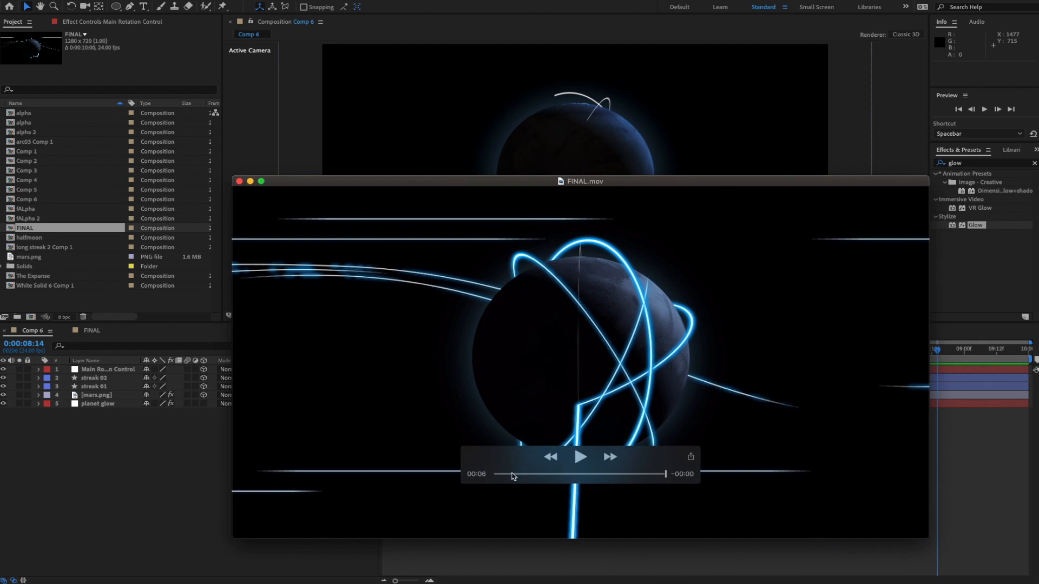
drag(650, 479, 560, 473)
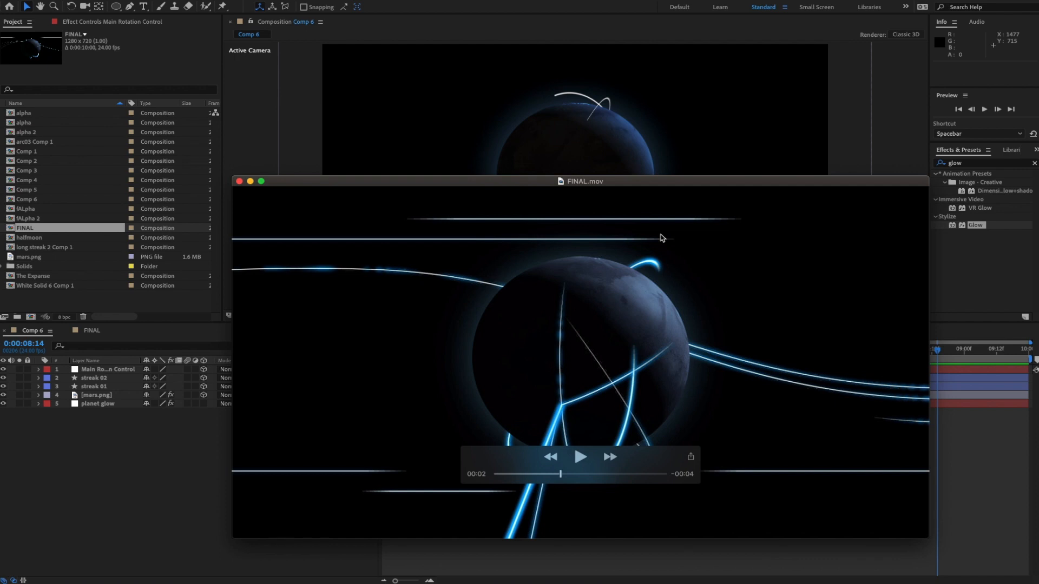
drag(499, 182, 1038, 295)
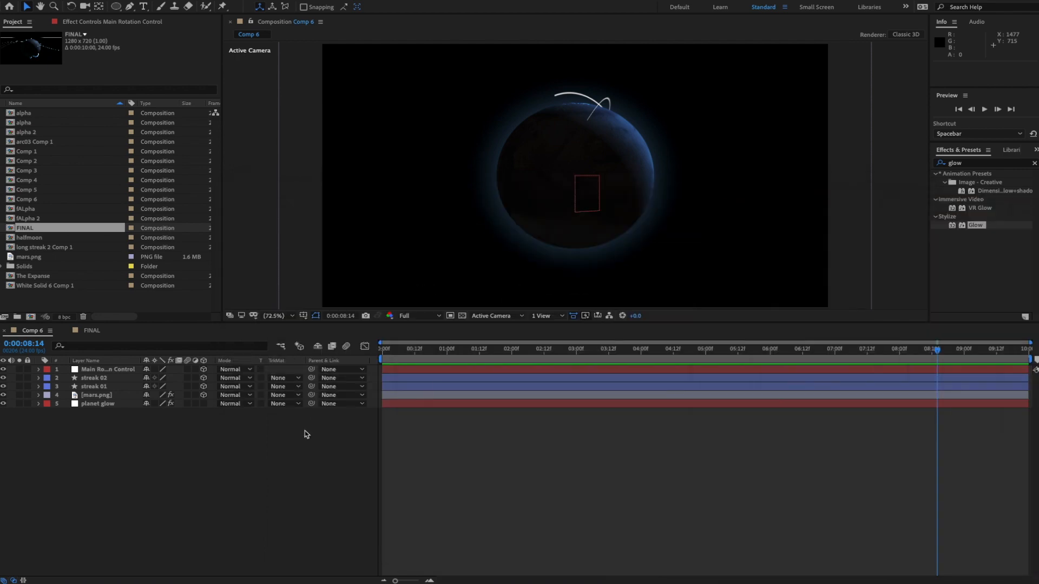
click(243, 441)
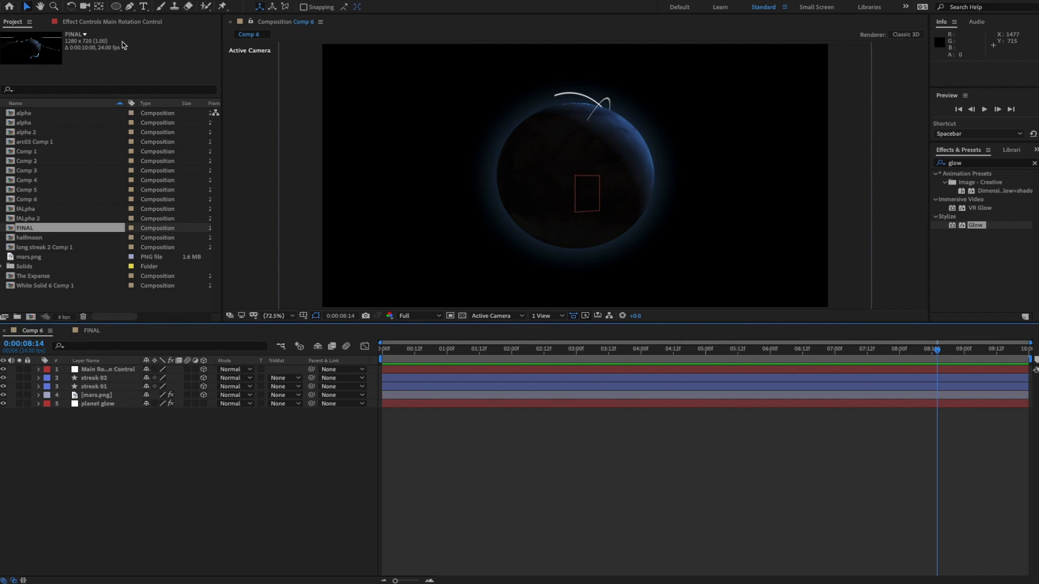
- Create a new ellipse shape layer and set its Ellipse Path 1 size to 450 by 450
double_click(116, 7)
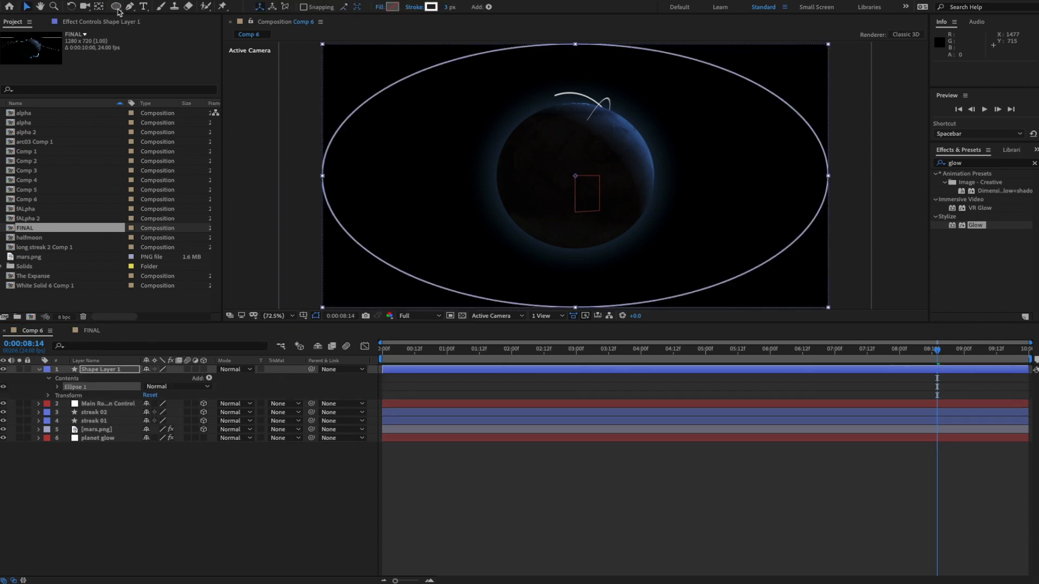
click(58, 387)
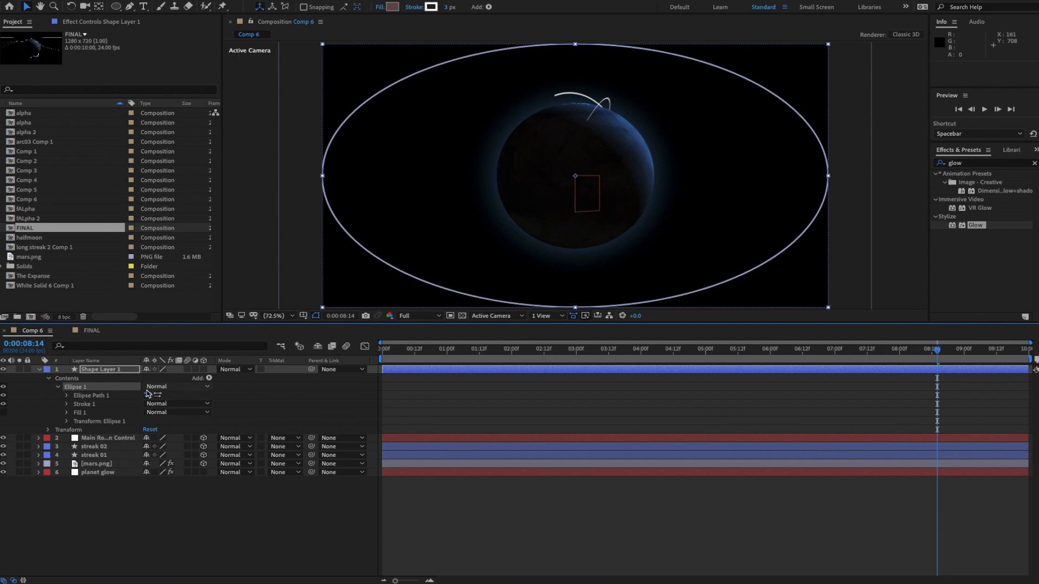
click(67, 396)
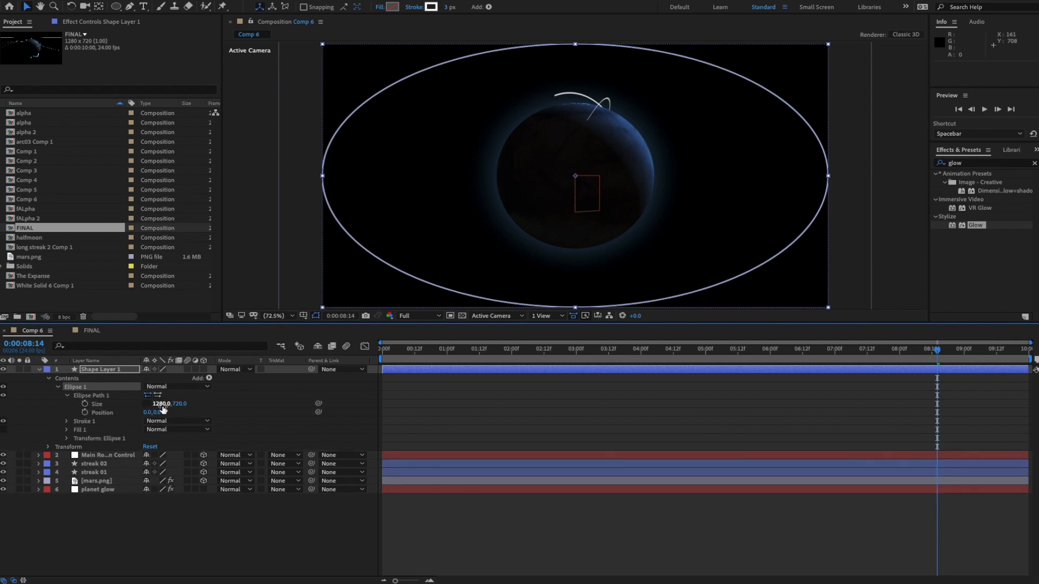
click(161, 404)
text(450)
key(Tab)
text(450)
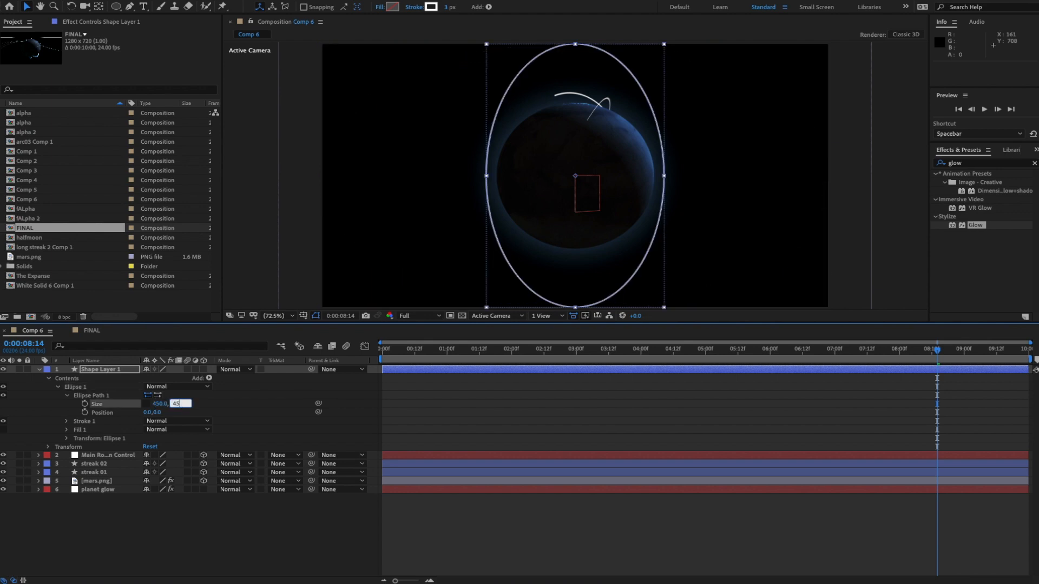
key(Return)
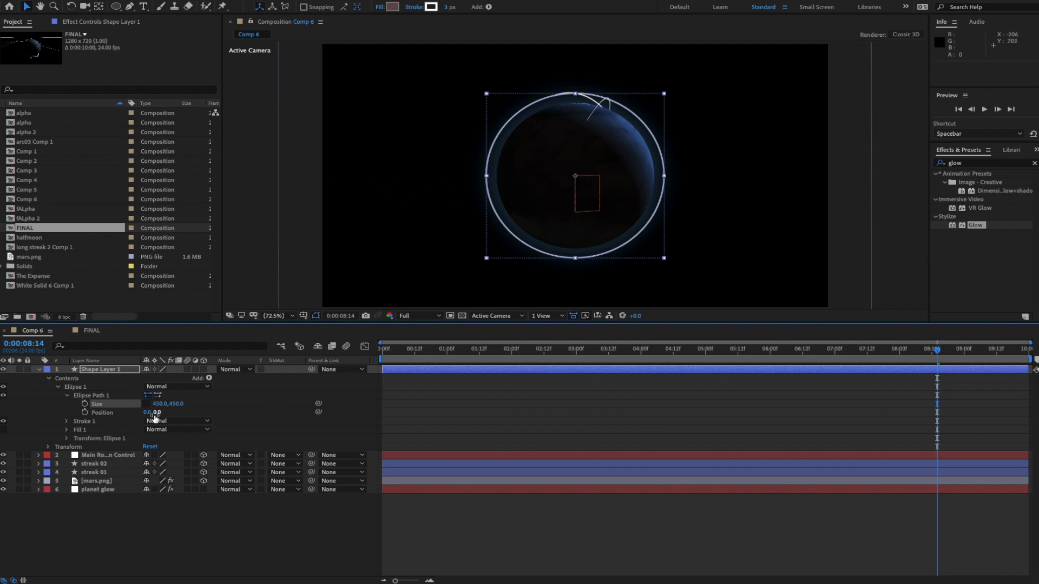
- Convert the new shape layer's Ellipse Path 1 to a Bezier path, expose its Path property, and solo the layer
click(79, 387)
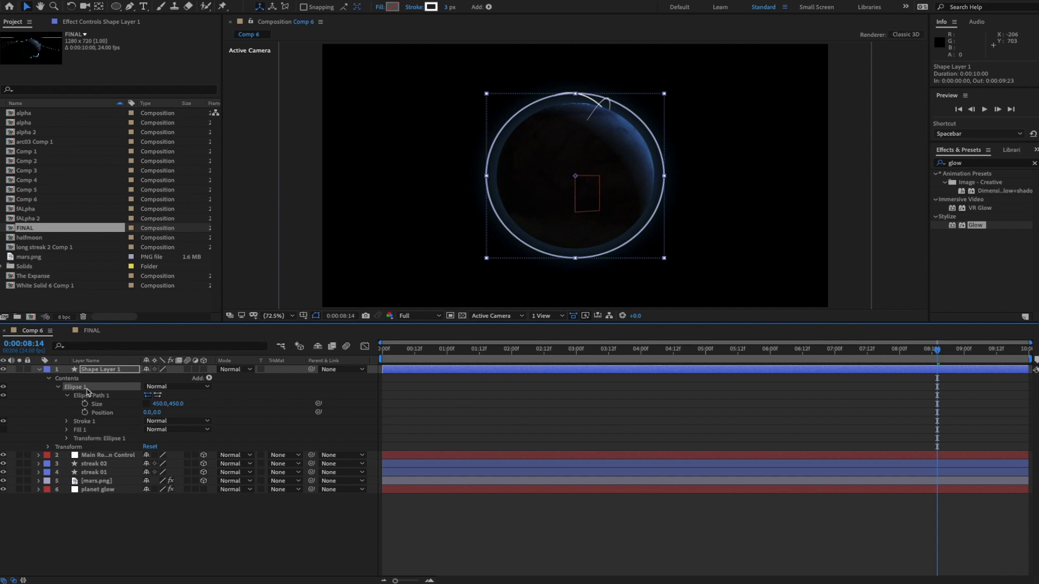
right_click(87, 390)
click(234, 523)
double_click(99, 398)
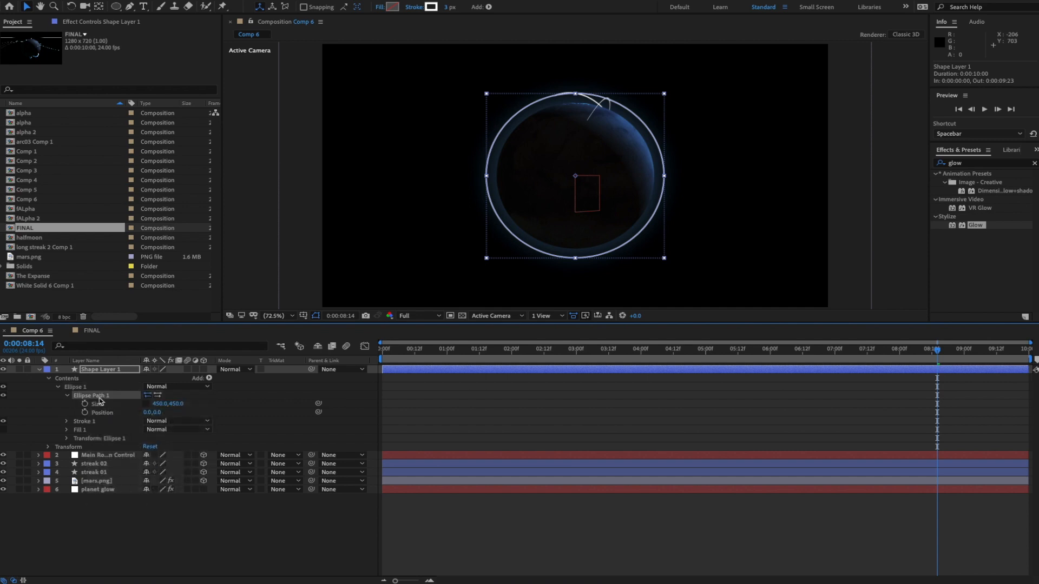
click(67, 396)
right_click(101, 407)
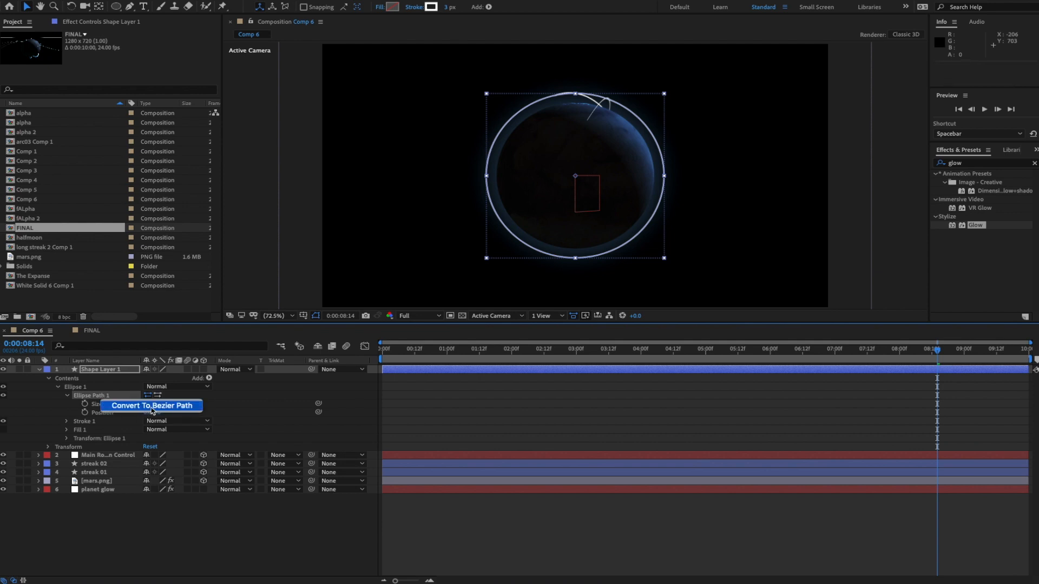
click(152, 407)
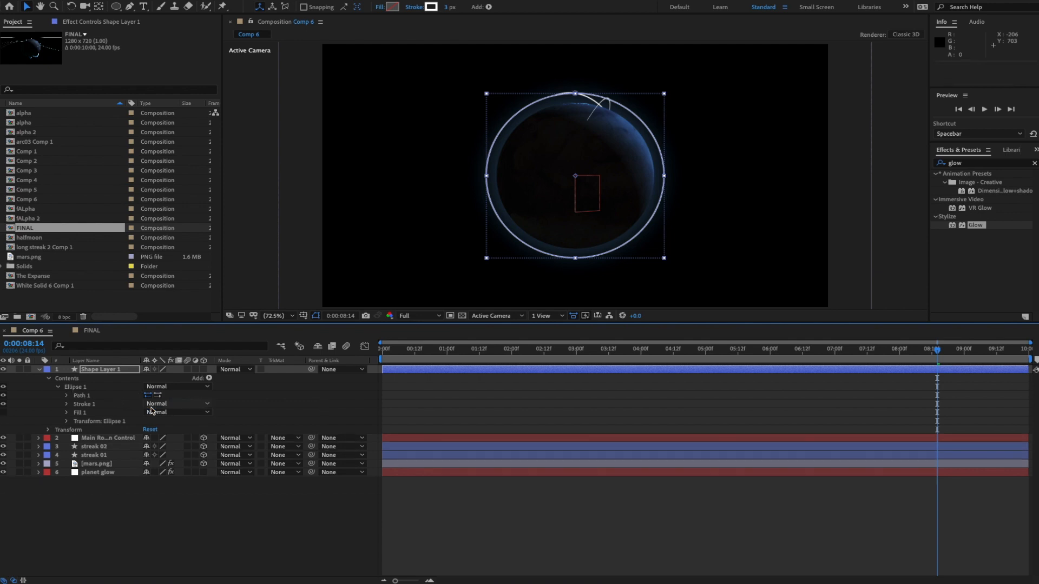
click(67, 396)
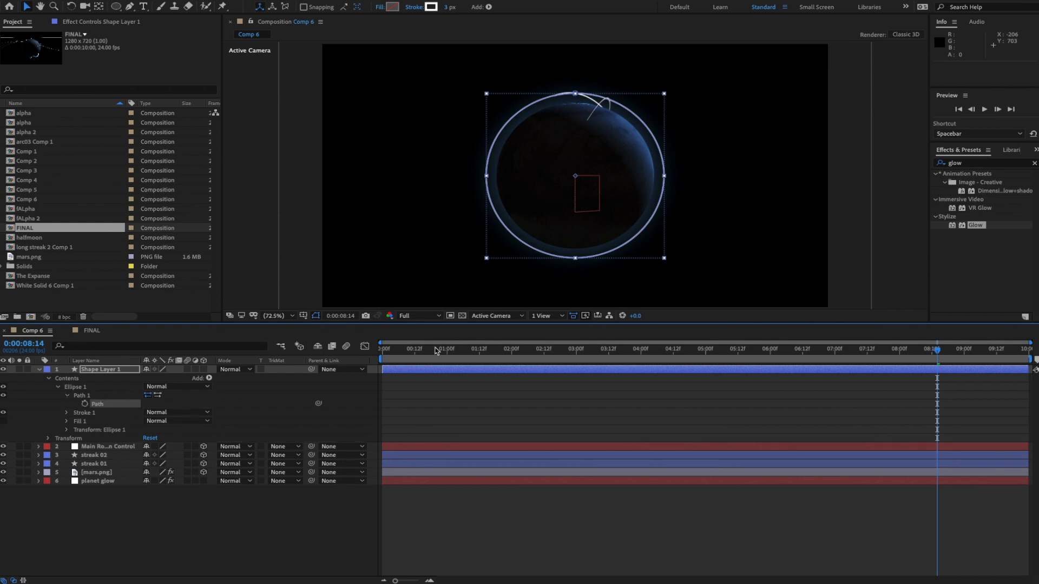
click(20, 370)
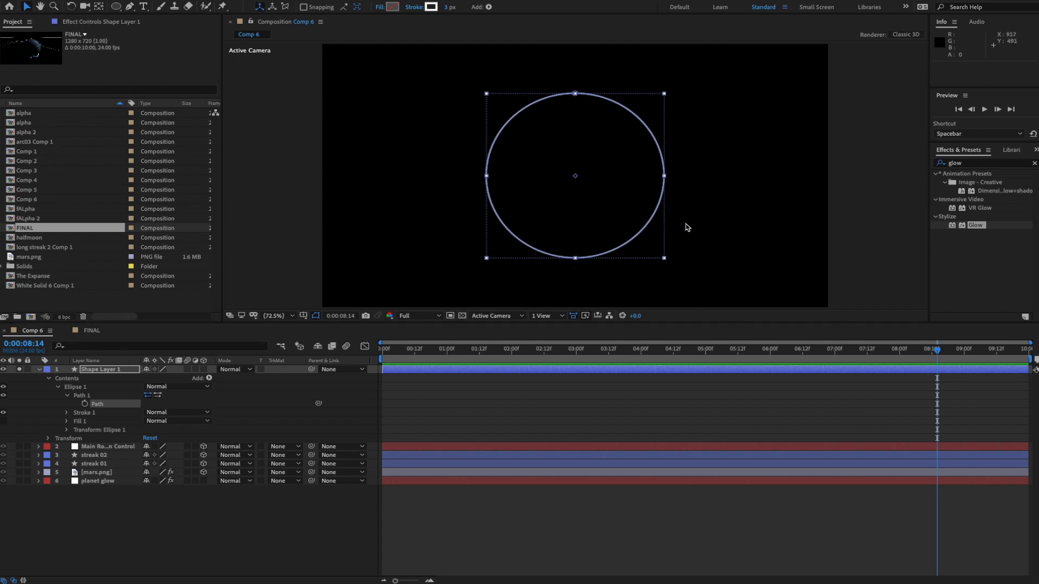
- Try to delete the circle's left and bottom vertices, and undo the deletion
drag(454, 166, 514, 224)
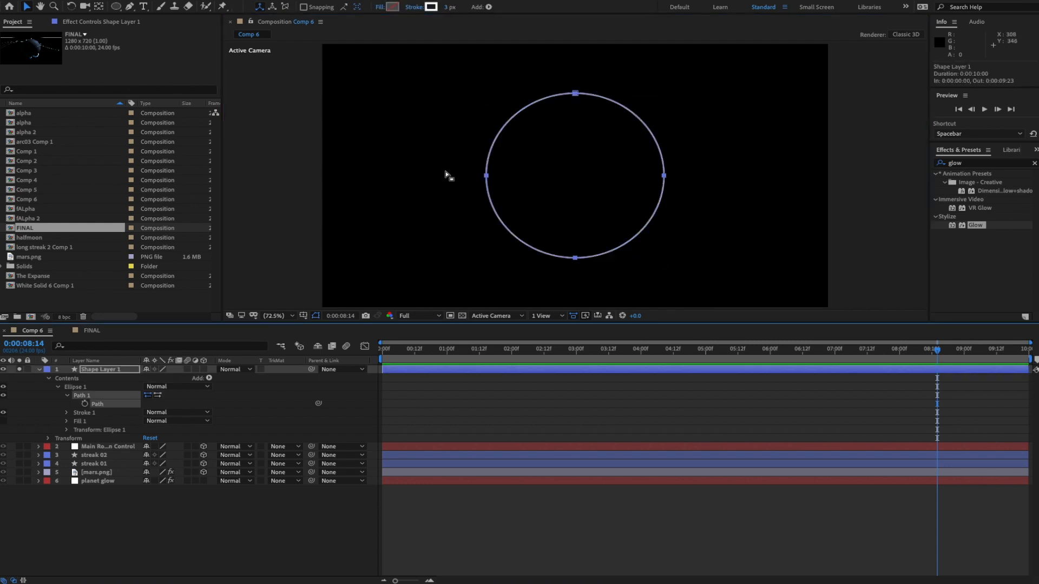
drag(445, 169, 586, 276)
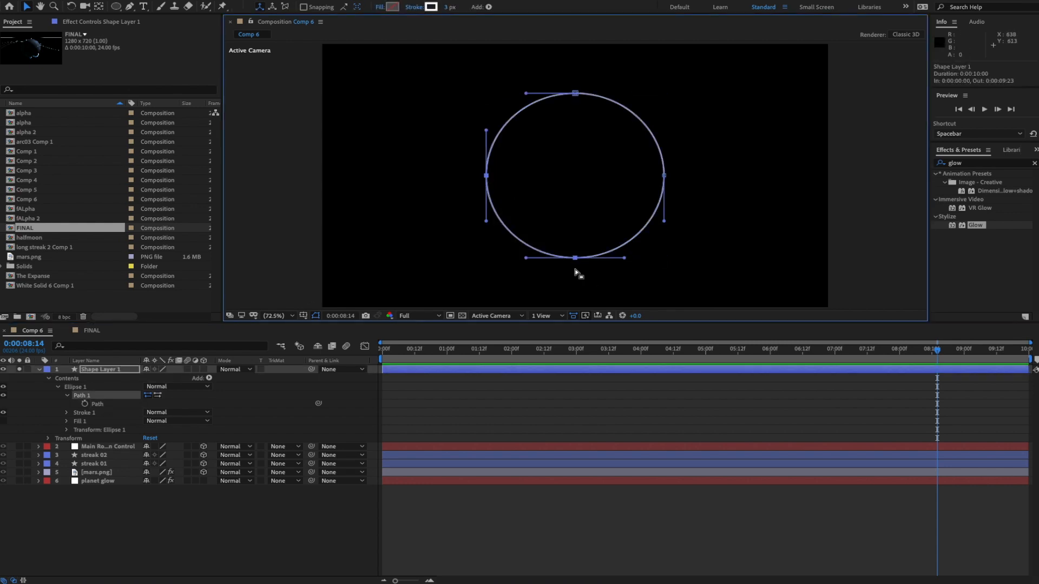
key(Delete)
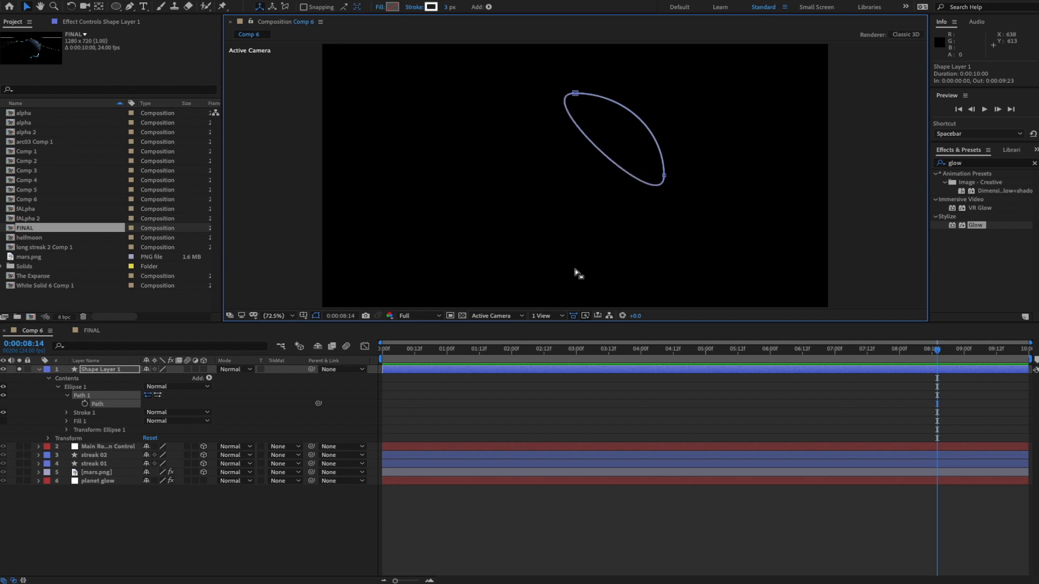
key(ctrl+z)
- Try to open the circle's path between its left and bottom vertices, and undo the change
drag(451, 163, 591, 277)
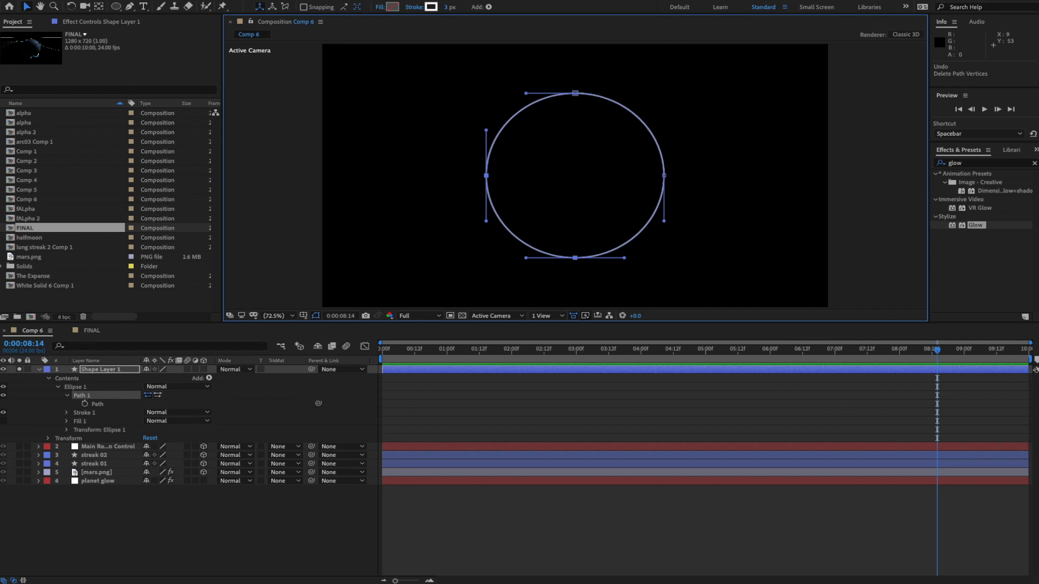
click(200, 0)
mouse_move(213, 67)
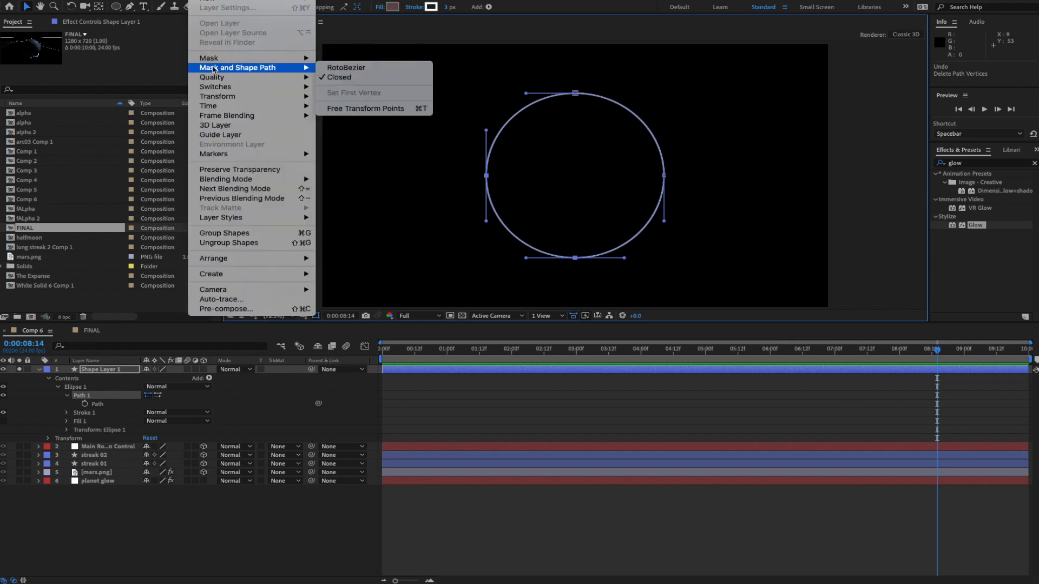
click(342, 79)
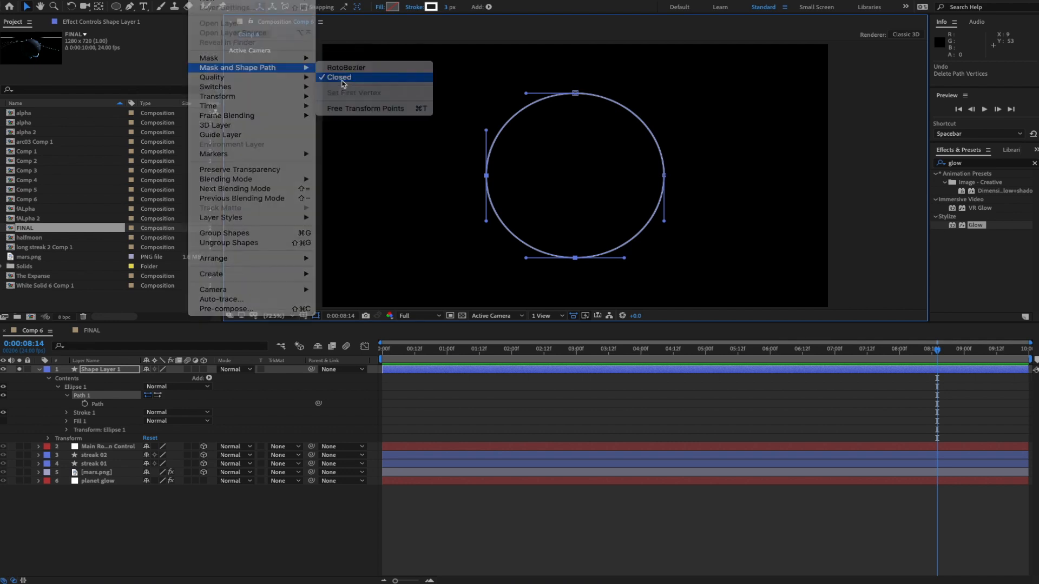
click(356, 514)
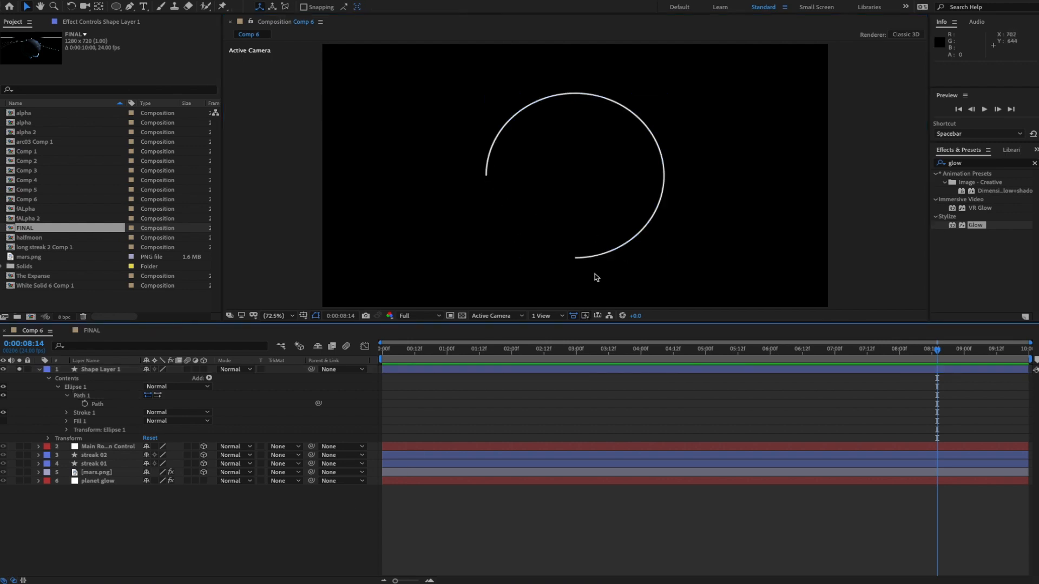
click(551, 228)
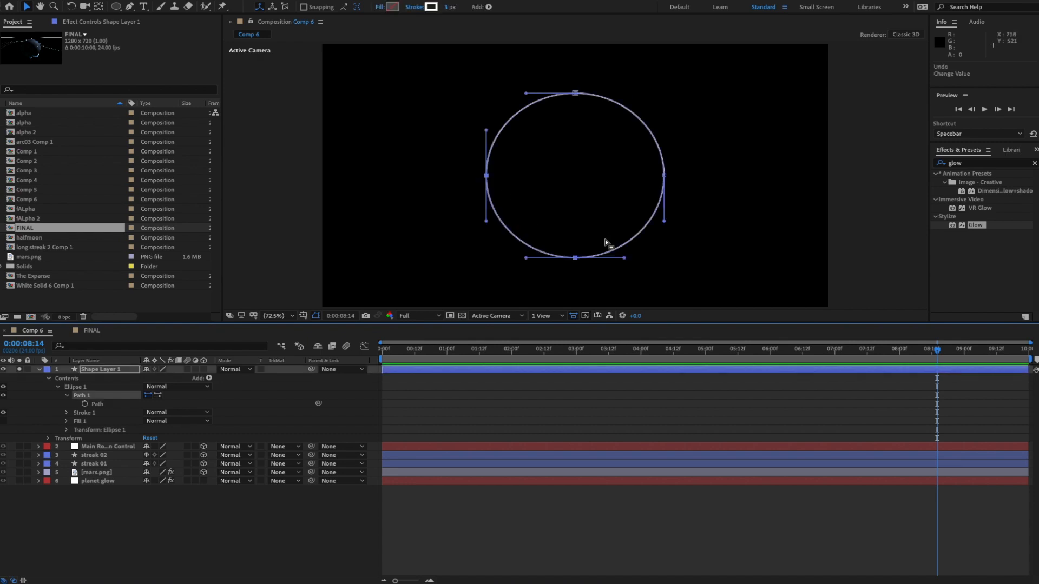
click(575, 272)
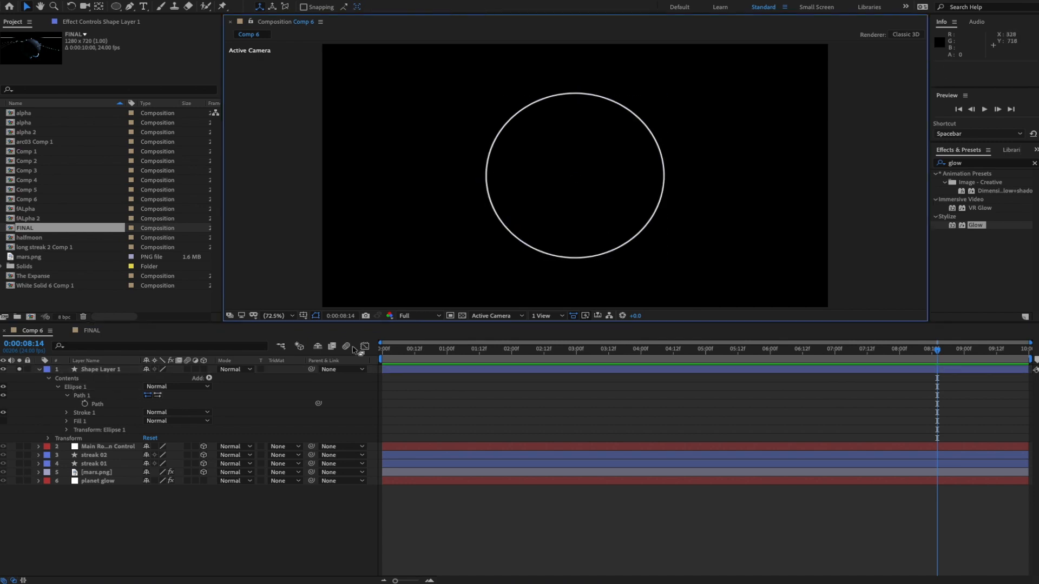
- Select the circle's bottom and right vertices and open the path between them by making it no longer Closed
click(96, 404)
drag(565, 275, 702, 175)
click(200, 0)
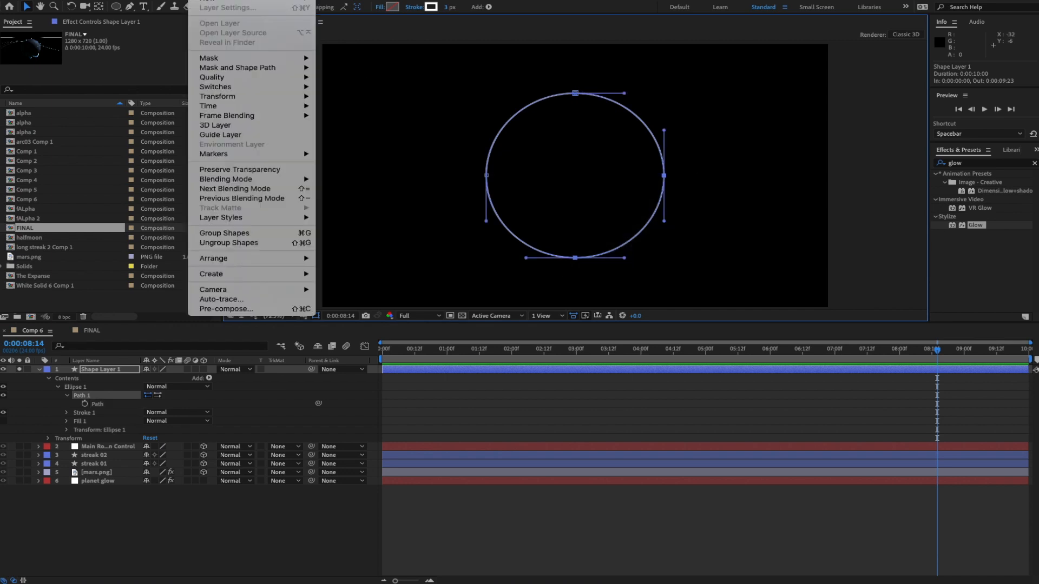
mouse_move(223, 69)
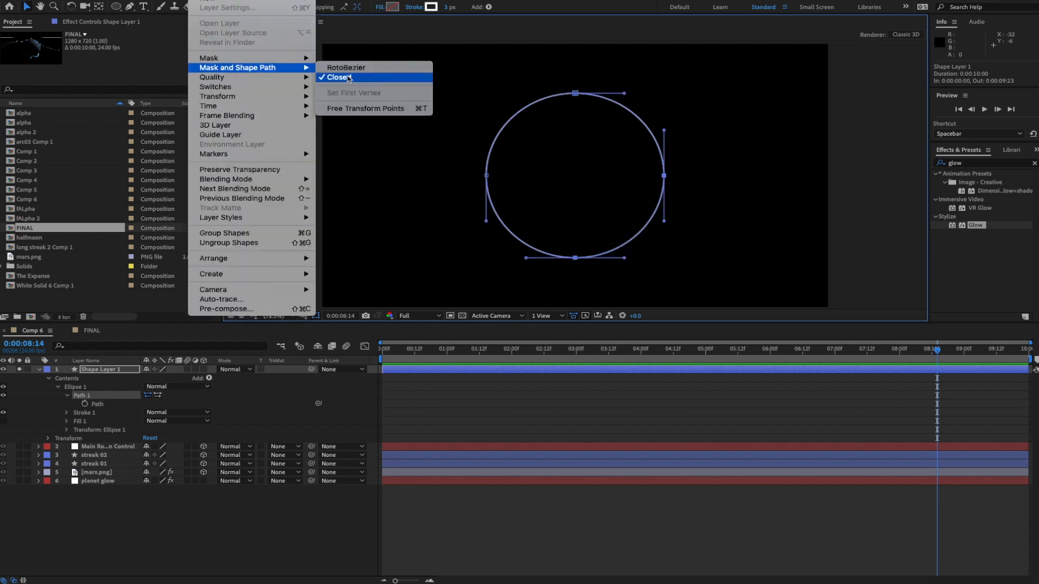
click(351, 79)
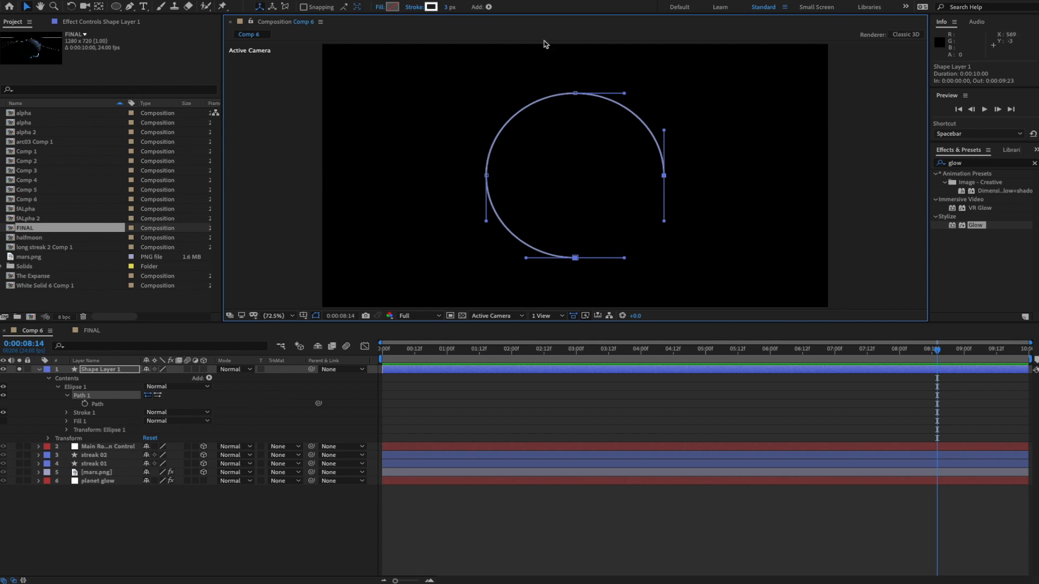
- Show the rulers and place a horizontal guide through the circle's centre at about 360.7
key(ctrl+r)
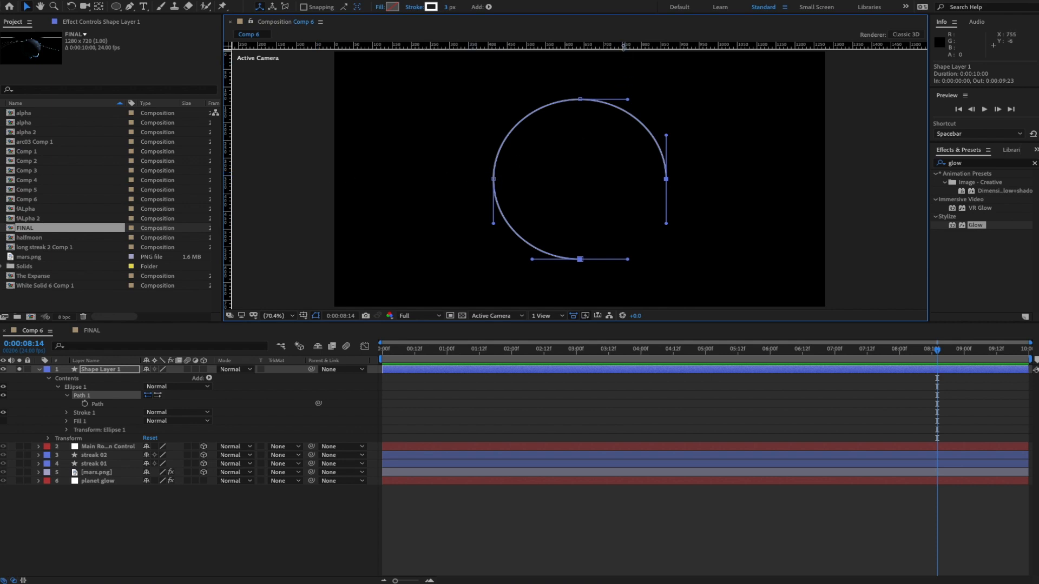
drag(624, 47, 613, 181)
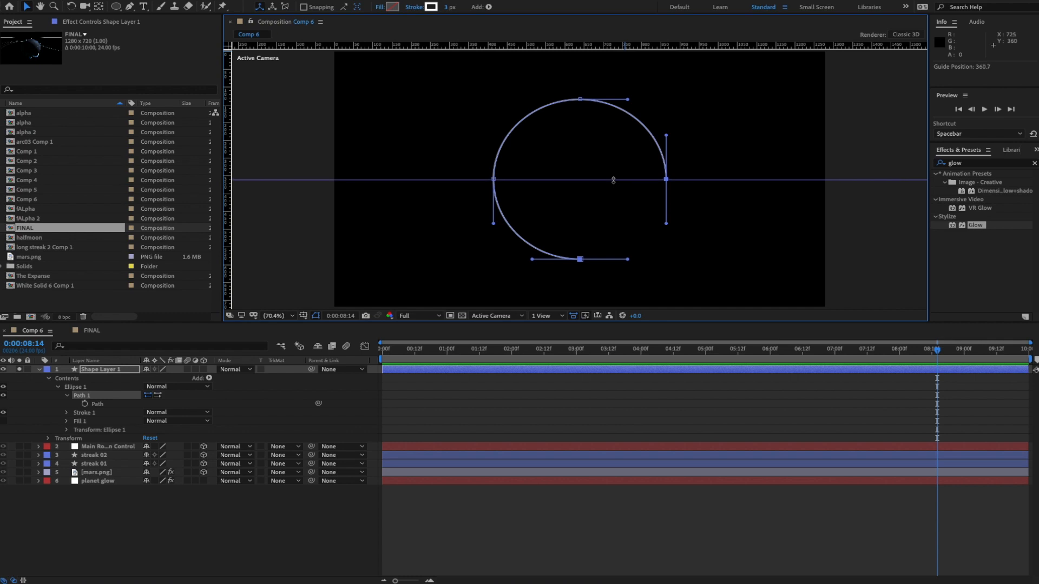
click(336, 2)
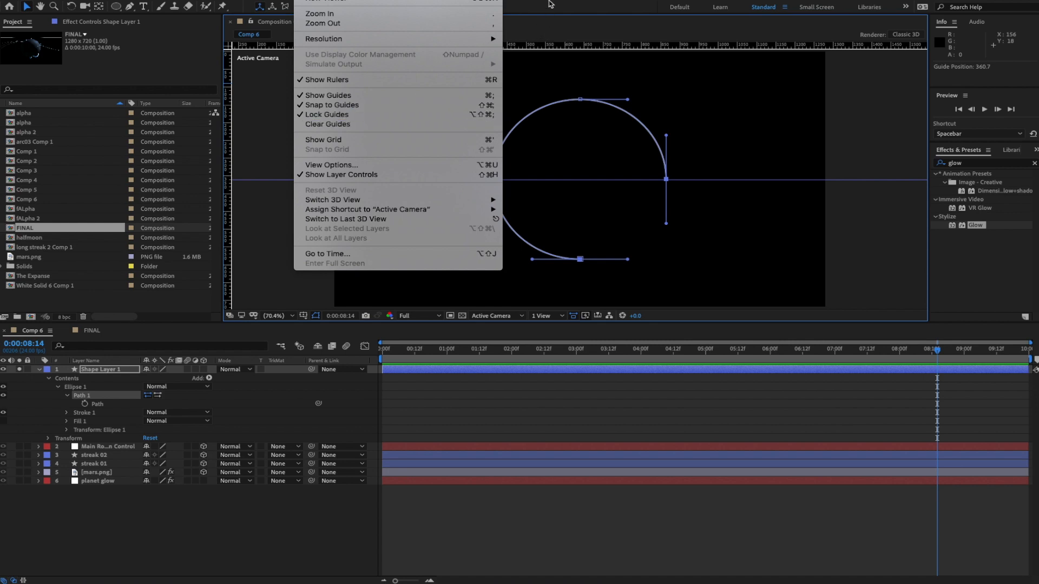
click(603, 4)
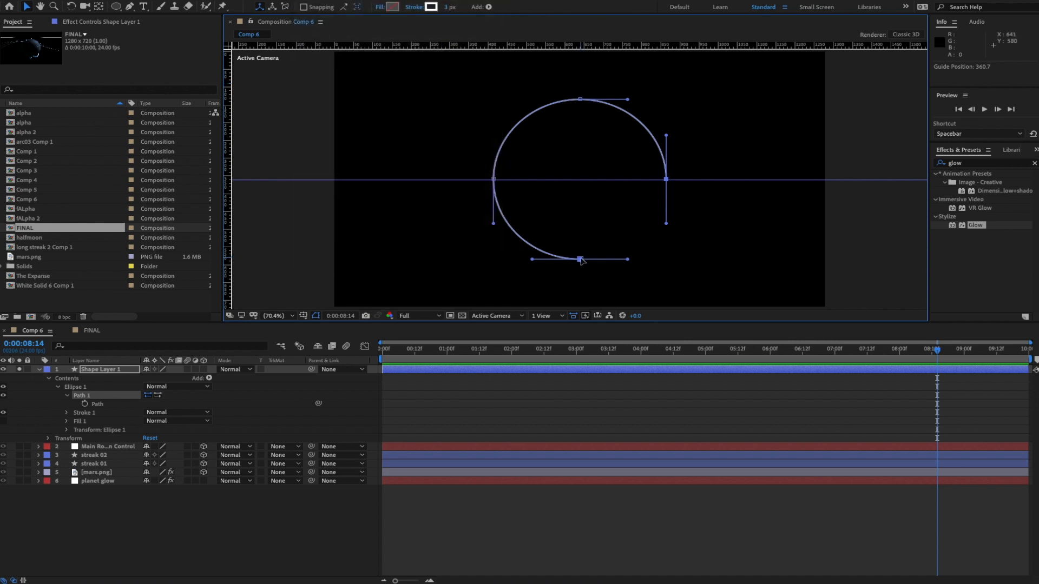
- Move the open path's bottom end vertex onto the horizontal guide, near the left edge of the frame
click(579, 264)
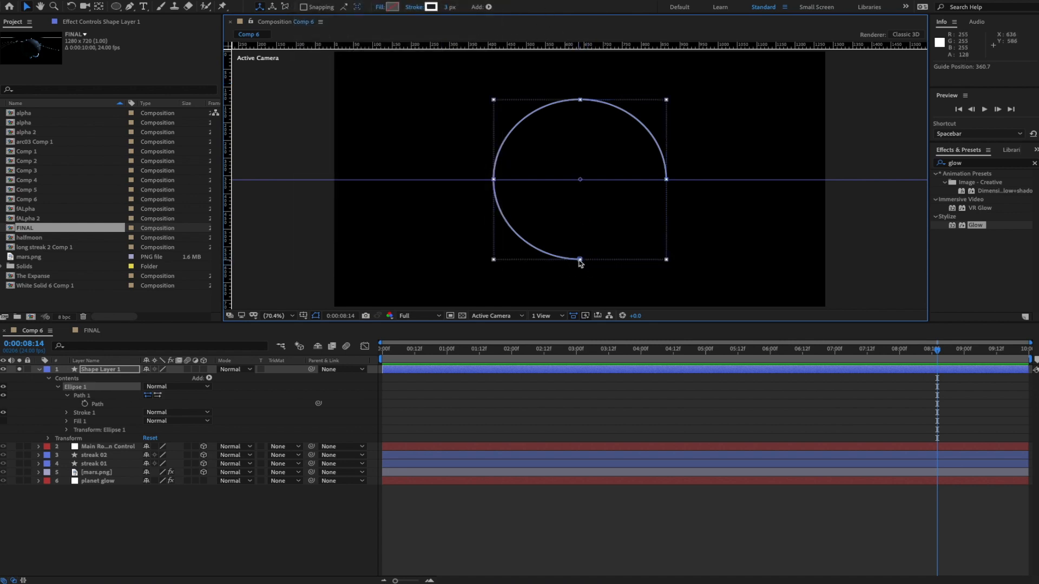
click(101, 405)
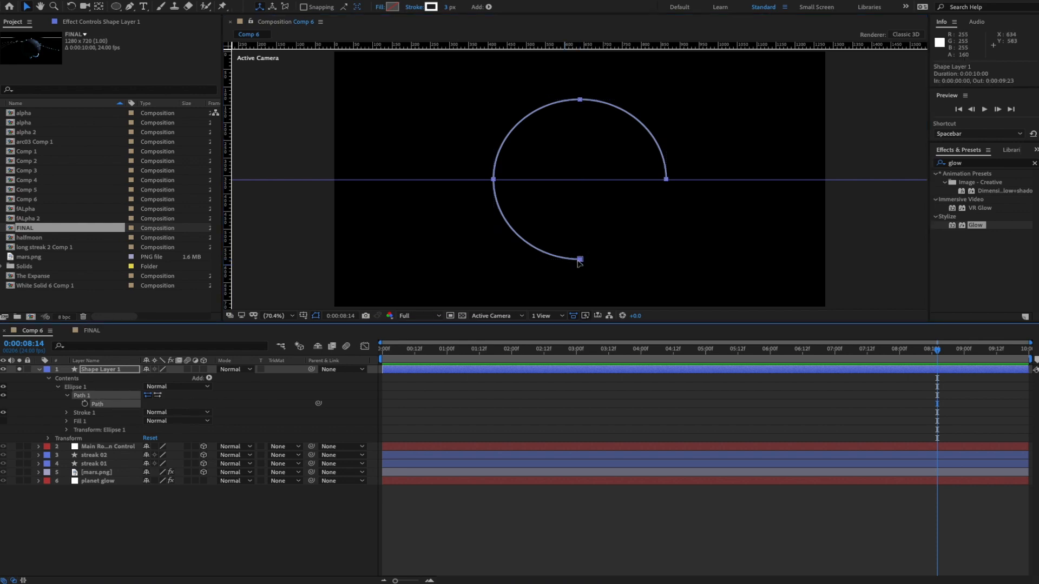
drag(579, 261, 442, 228)
key(super+z)
mouse_move(599, 234)
mouse_down()
mouse_move(566, 280)
mouse_move(357, 184)
mouse_up()
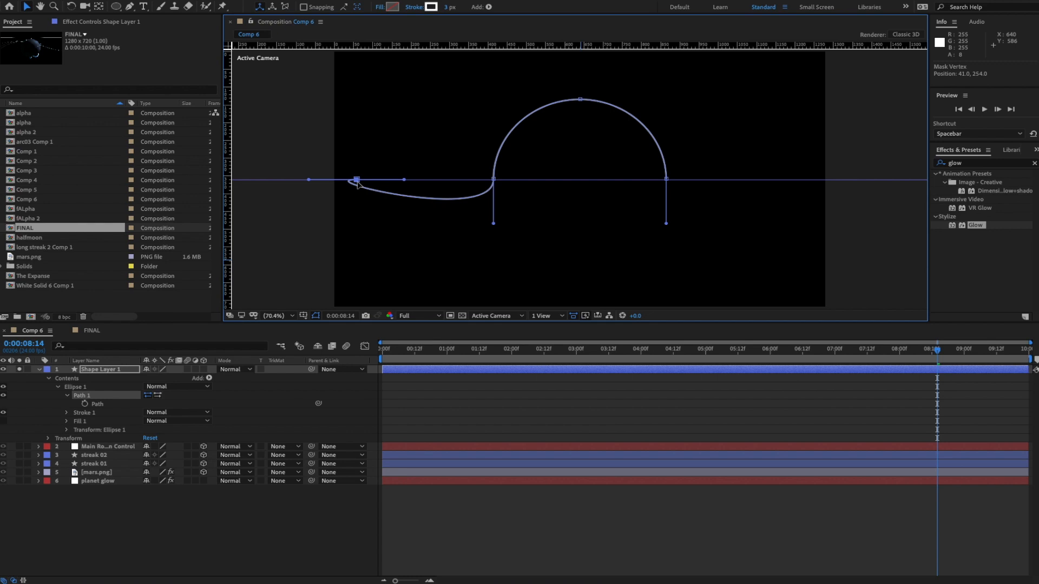
- Convert the moved end vertex to a corner and retract the arc's left handle so the segment between them runs straight
key(g)
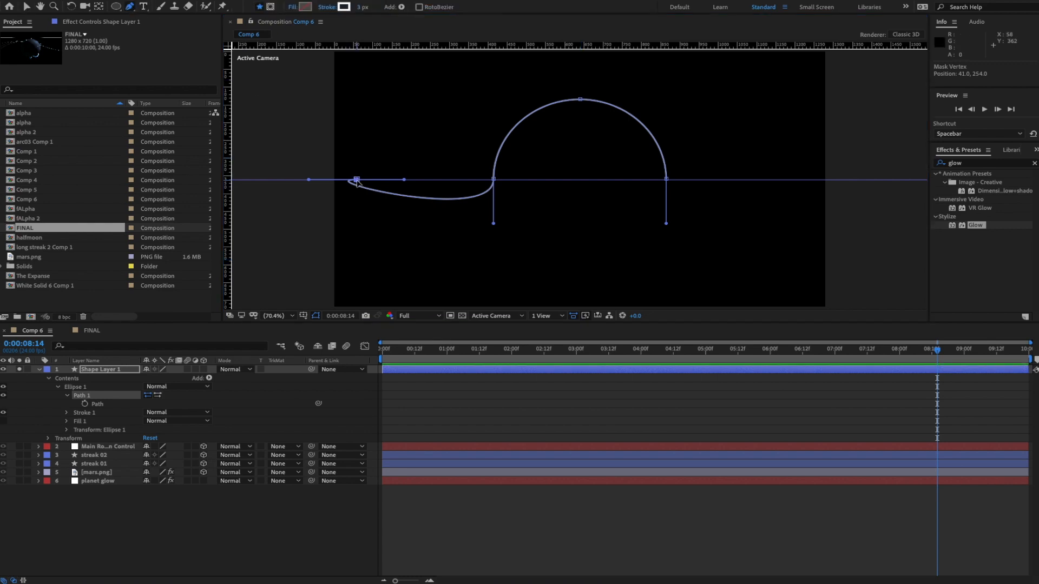
click(356, 180)
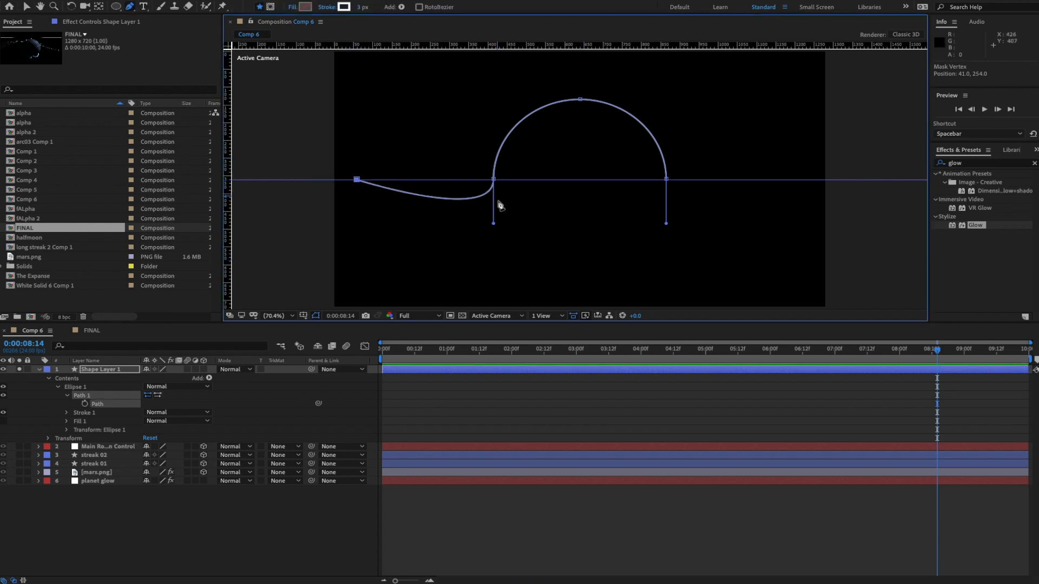
drag(493, 223, 430, 179)
key(ctrl+z)
click(278, 499)
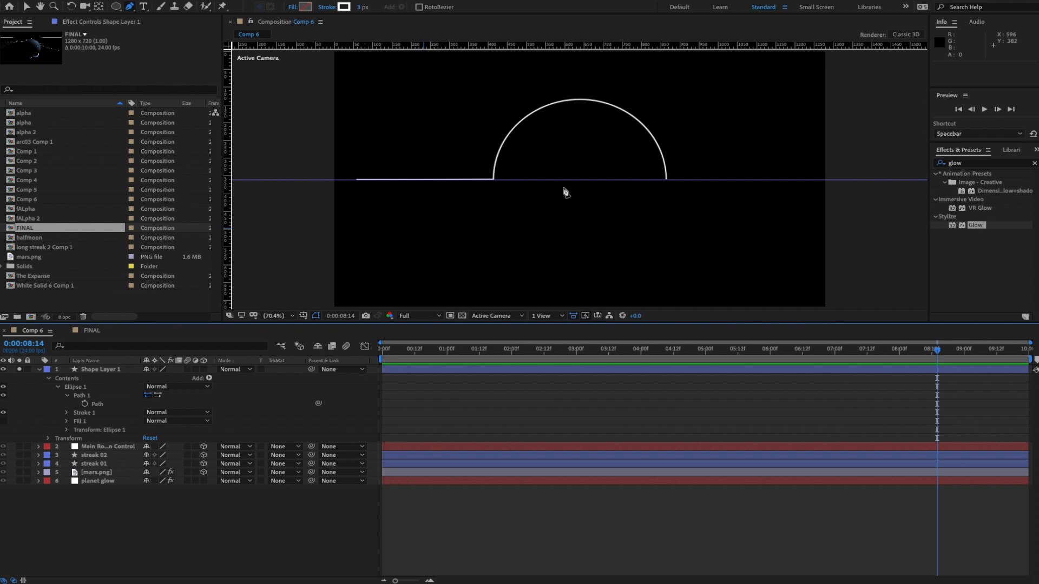
- Extend the straight segment's end vertex along the guide far beyond the left edge of the frame
click(26, 6)
key(comma)
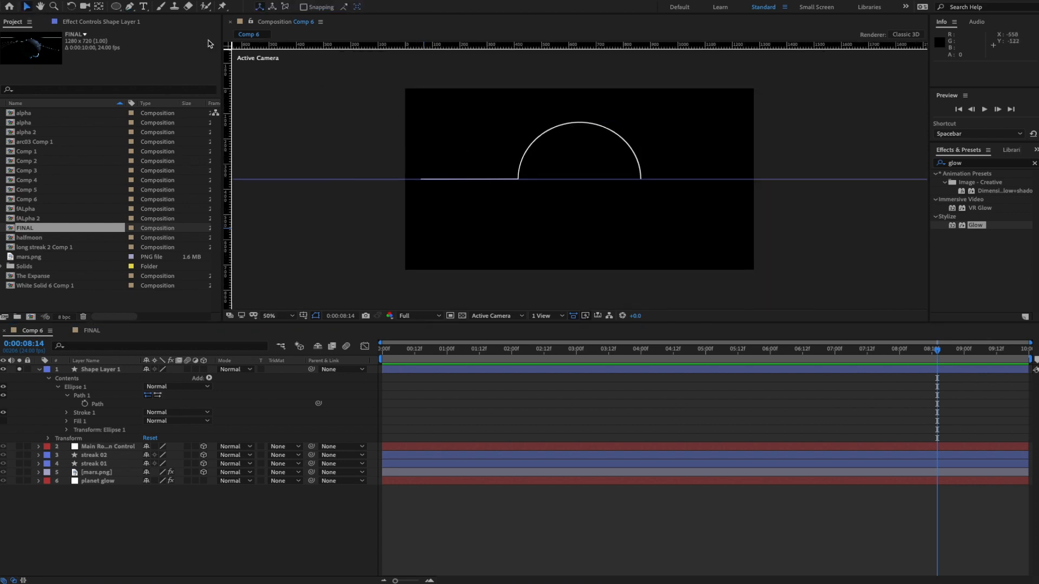
click(101, 404)
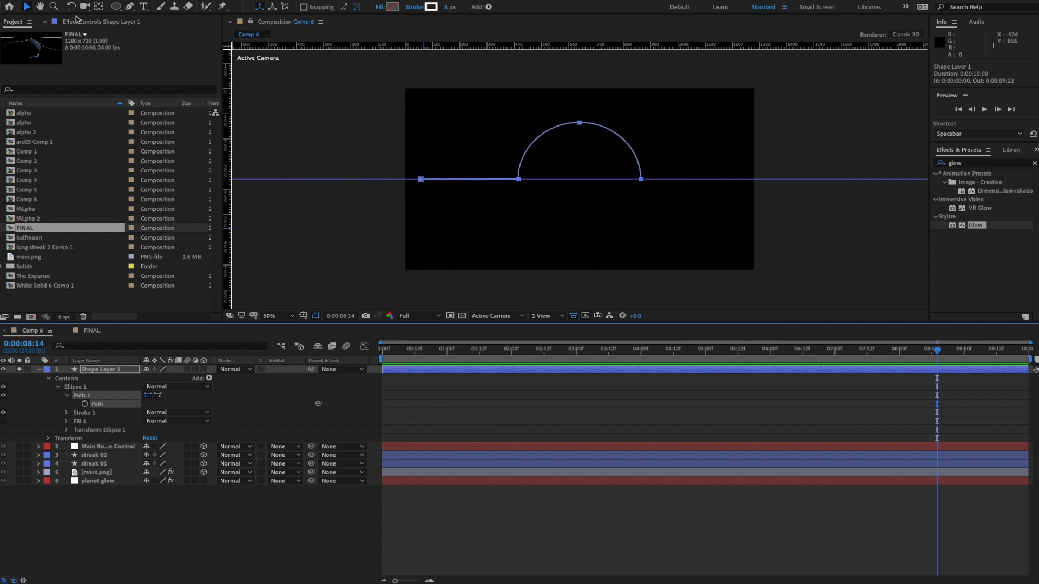
drag(379, 151, 255, 179)
key(comma)
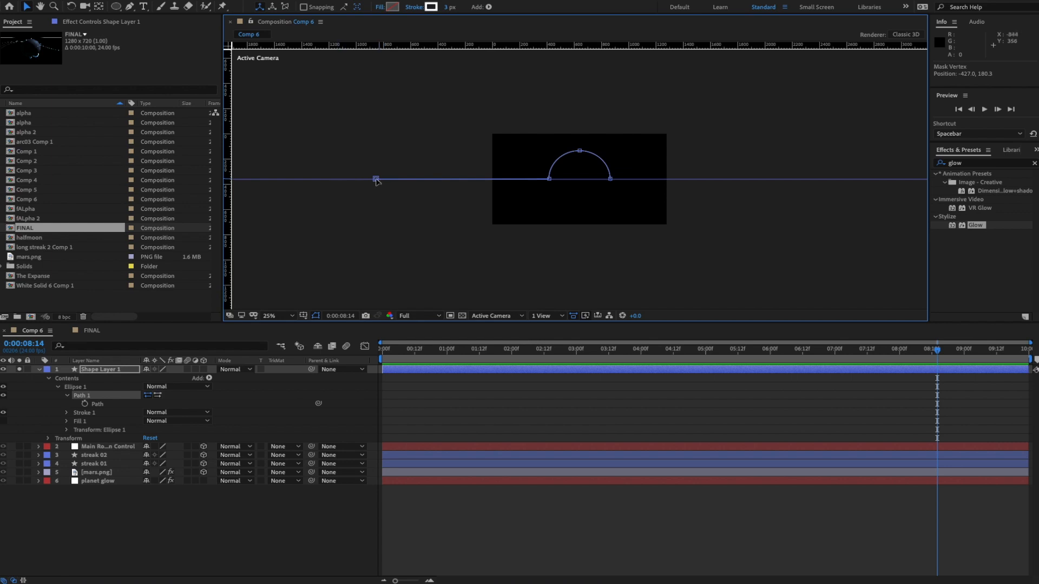
drag(377, 179, 327, 183)
click(100, 371)
click(155, 499)
- Pre-compose Shape Layer 1 as "arc streaks" with all attributes moved into the new composition
click(106, 371)
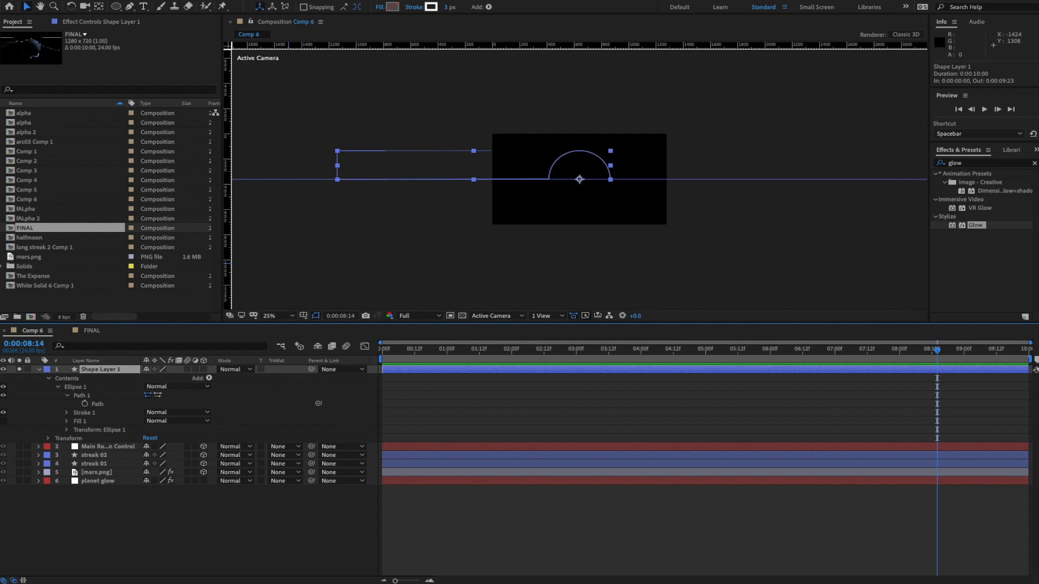
click(192, 1)
click(227, 309)
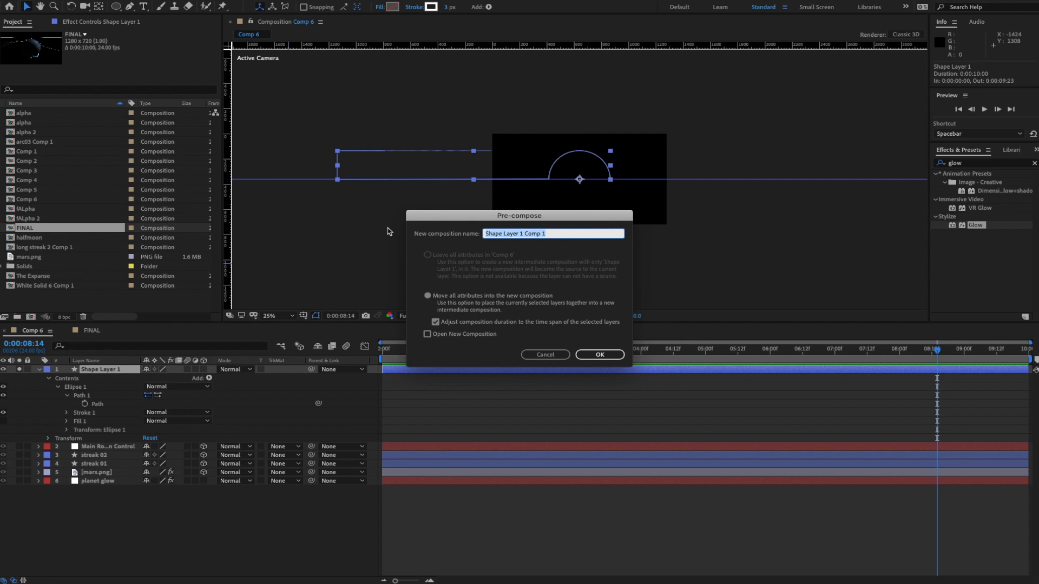
text(arc streaks)
key(Return)
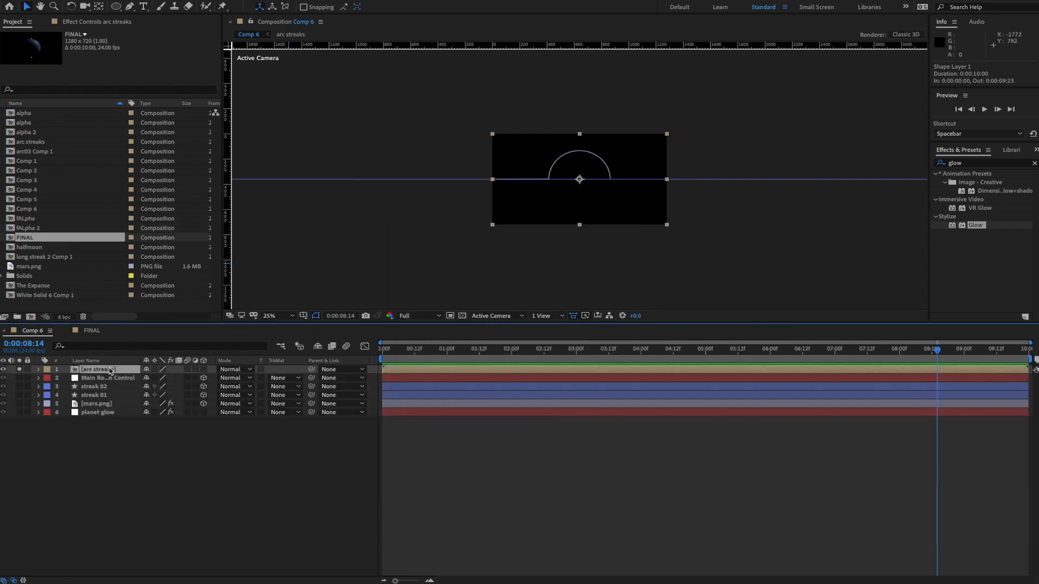
click(254, 26)
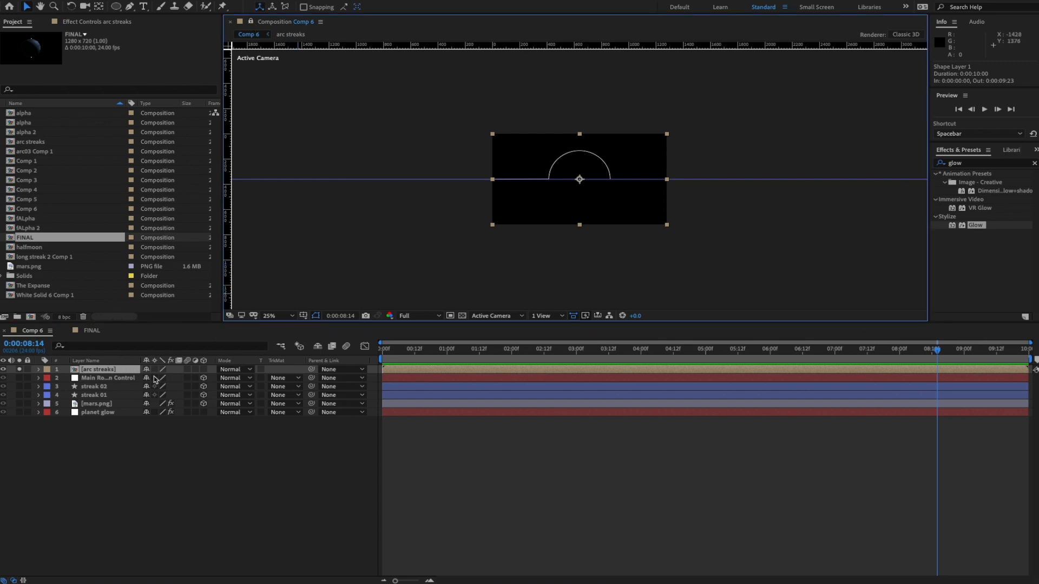
- Show the arc streaks composition in a second viewer beside the Comp 6 viewer, and close the FINAL composition
double_click(108, 370)
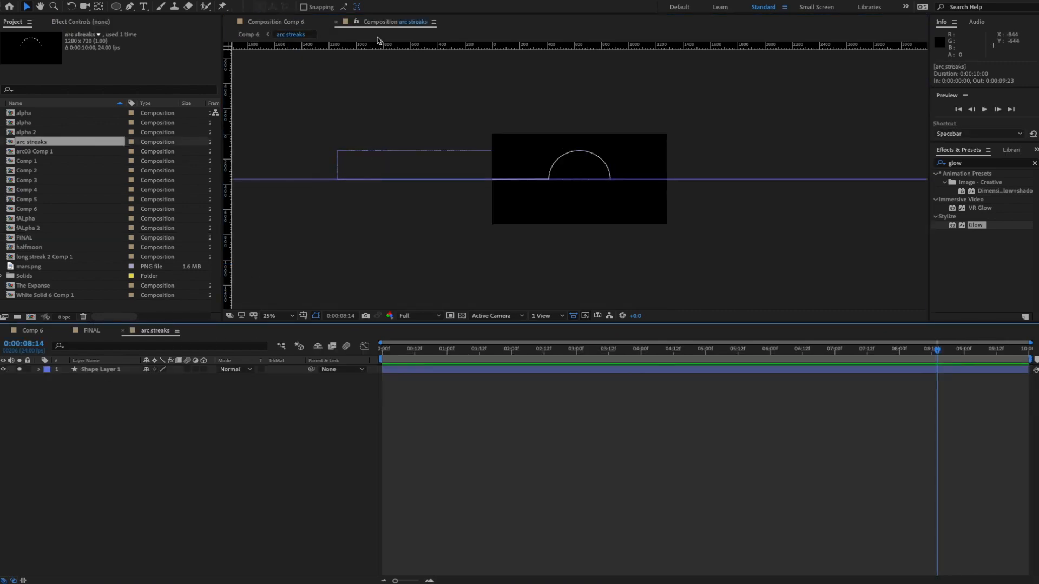
drag(355, 28, 248, 144)
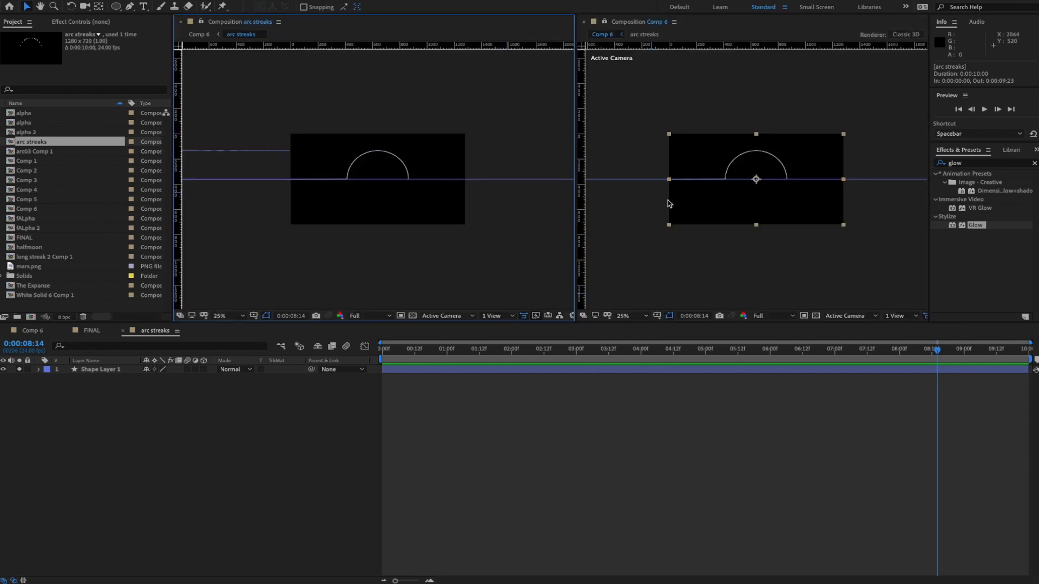
scroll(674, 116, up, 2)
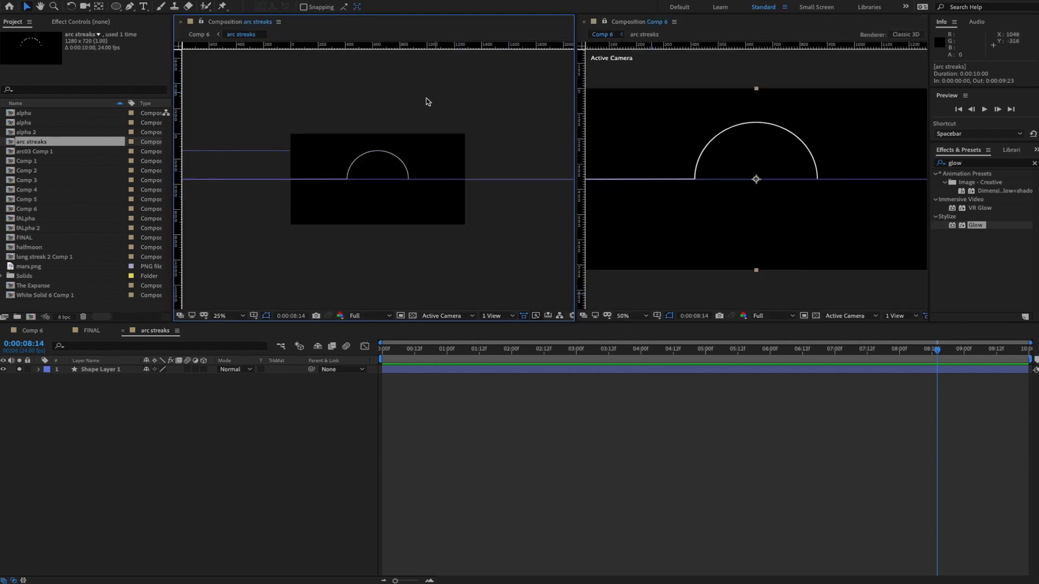
click(93, 330)
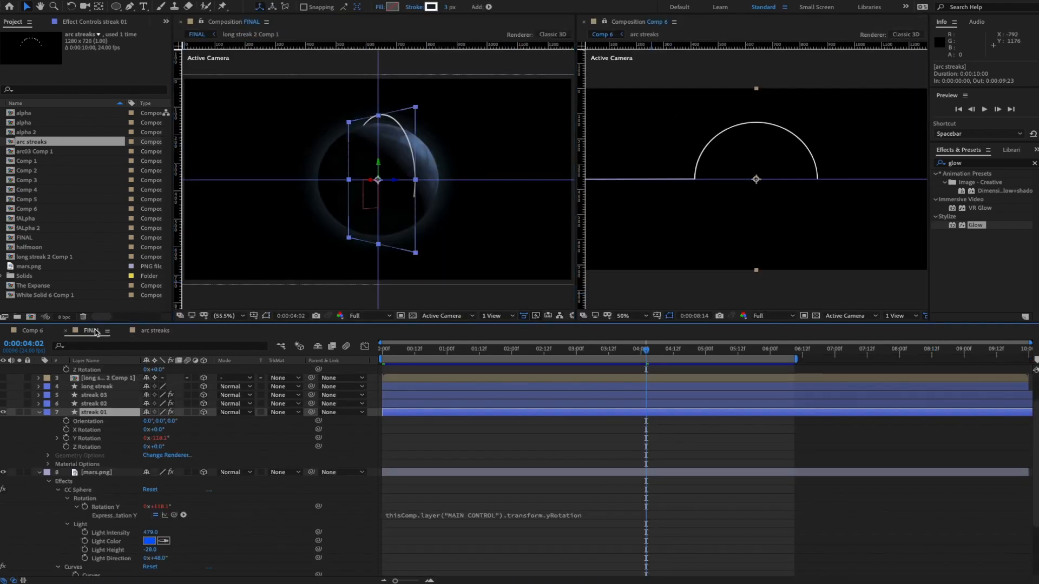
click(66, 331)
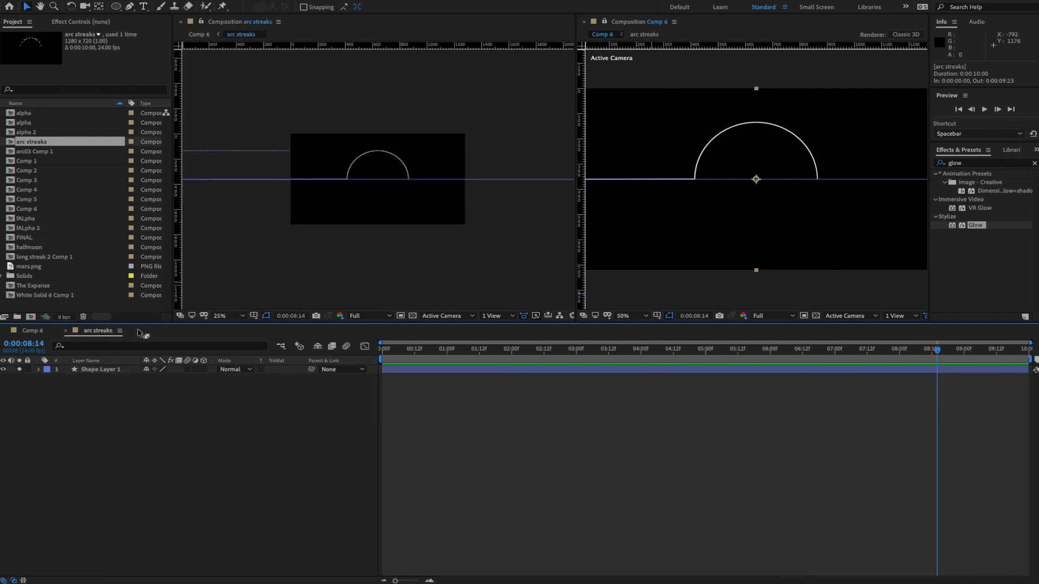
- Rename Comp 6 as "Final Light Streaks" and turn off solo for its arc streaks layer
click(696, 63)
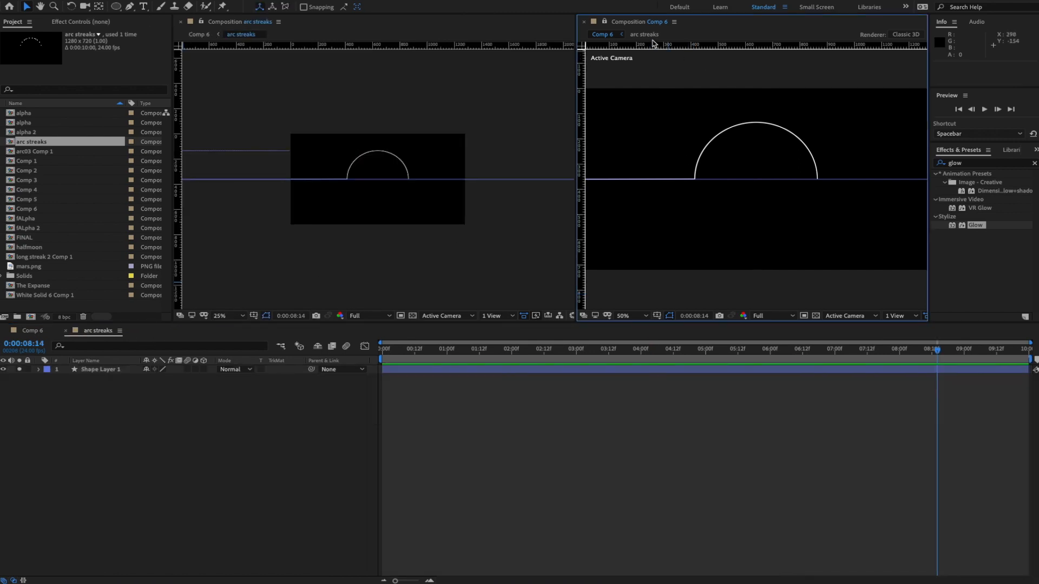
click(603, 35)
click(164, 440)
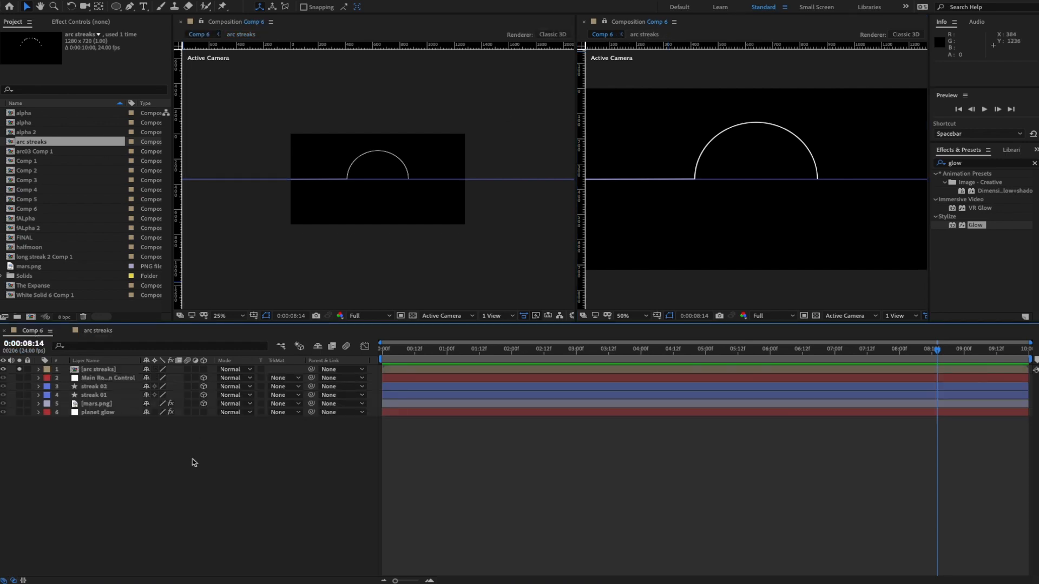
key(ctrl+k)
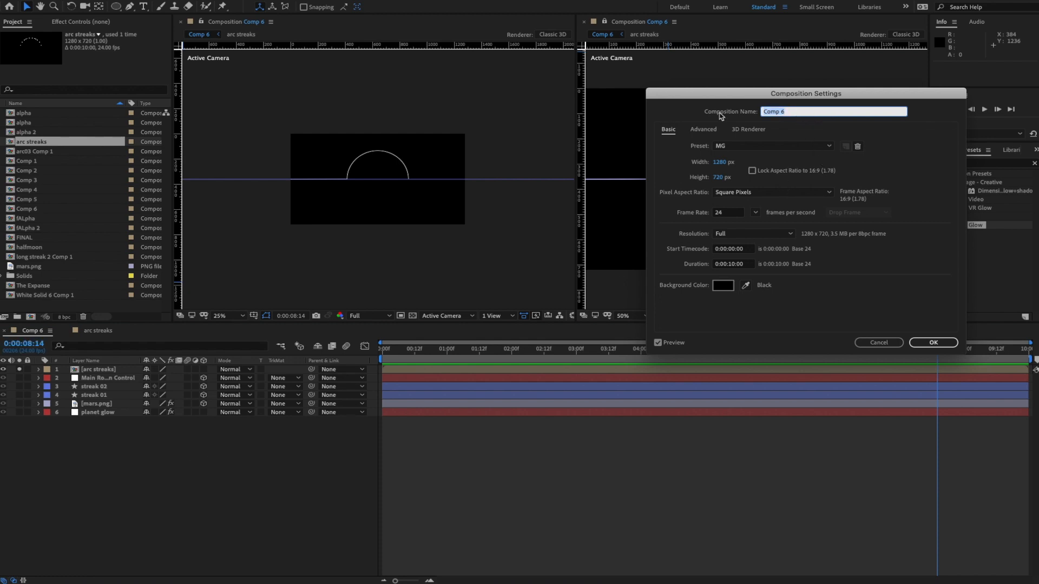
text(Final Light Streaks)
key(Return)
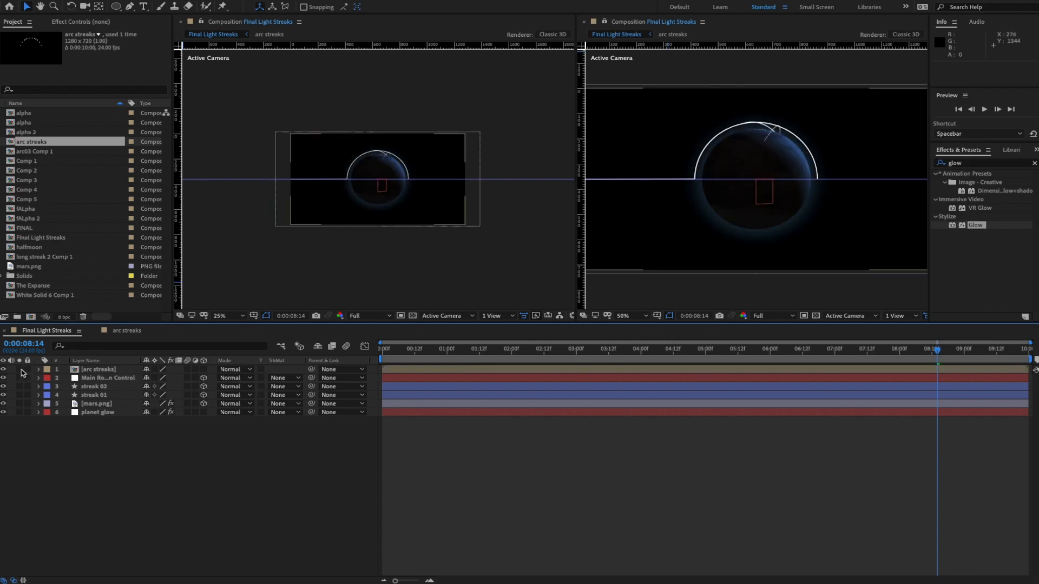
- In the arc streaks composition, make Shape Layer 1 a 3D layer and duplicate it
click(127, 332)
key(period)
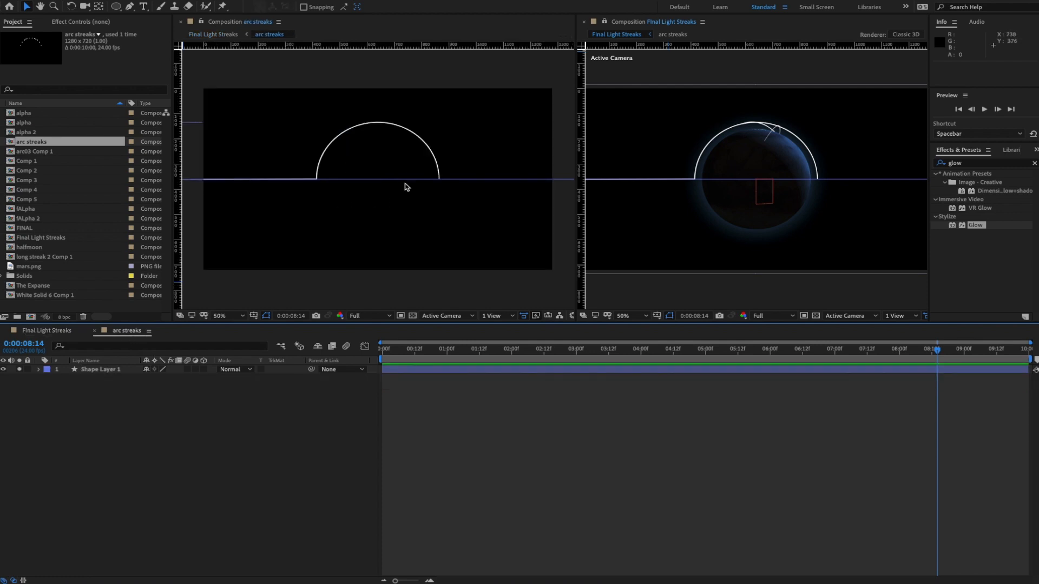
click(203, 369)
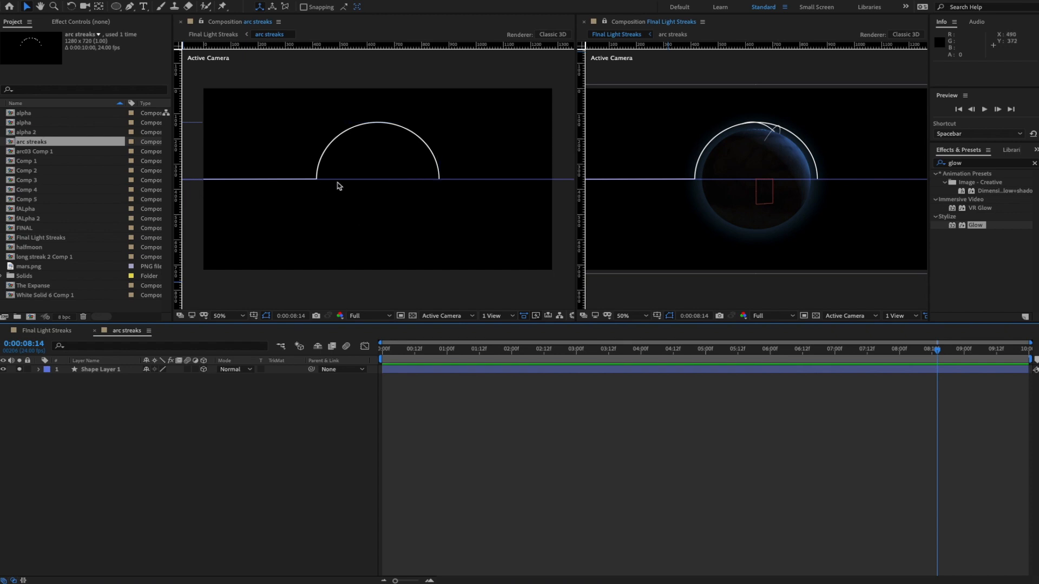
mouse_move(1037, 176)
mouse_down()
mouse_move(461, 164)
mouse_move(1038, 184)
mouse_up()
click(89, 370)
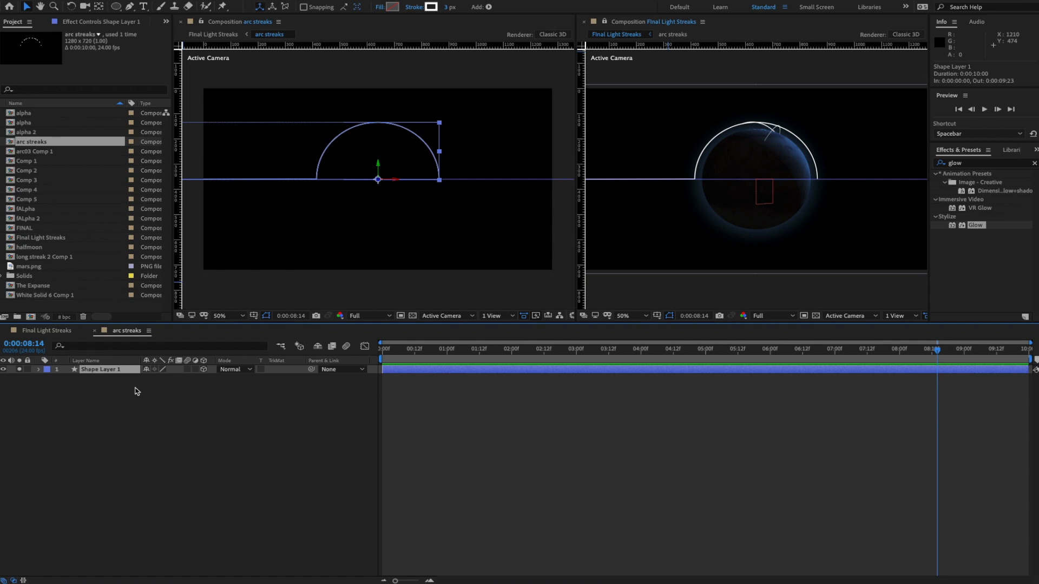
key(ctrl+d)
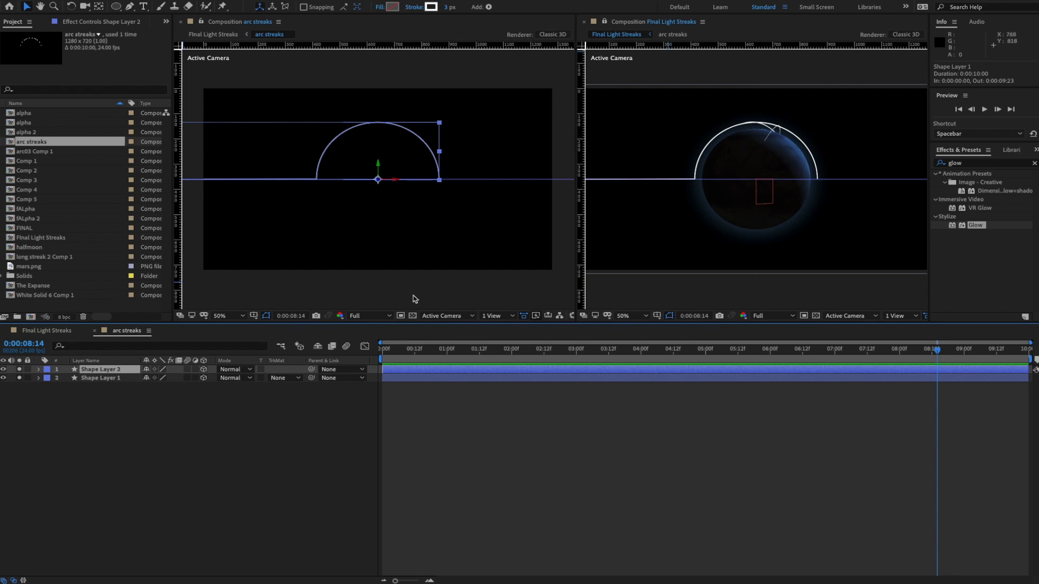
- Show the arc streaks composition from Custom View 1 and turn off solo for both shape layers
click(436, 299)
click(448, 316)
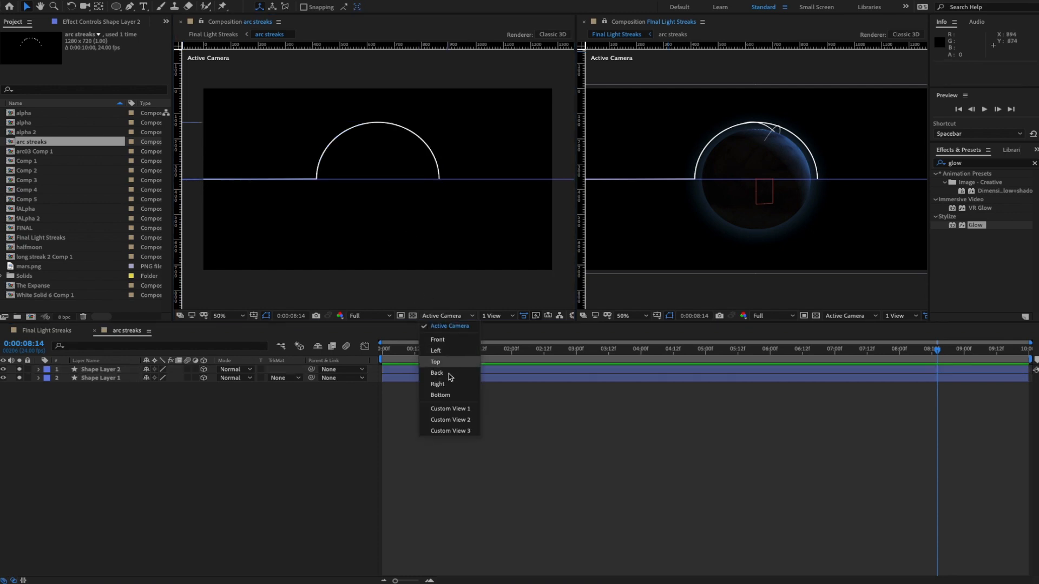
click(447, 409)
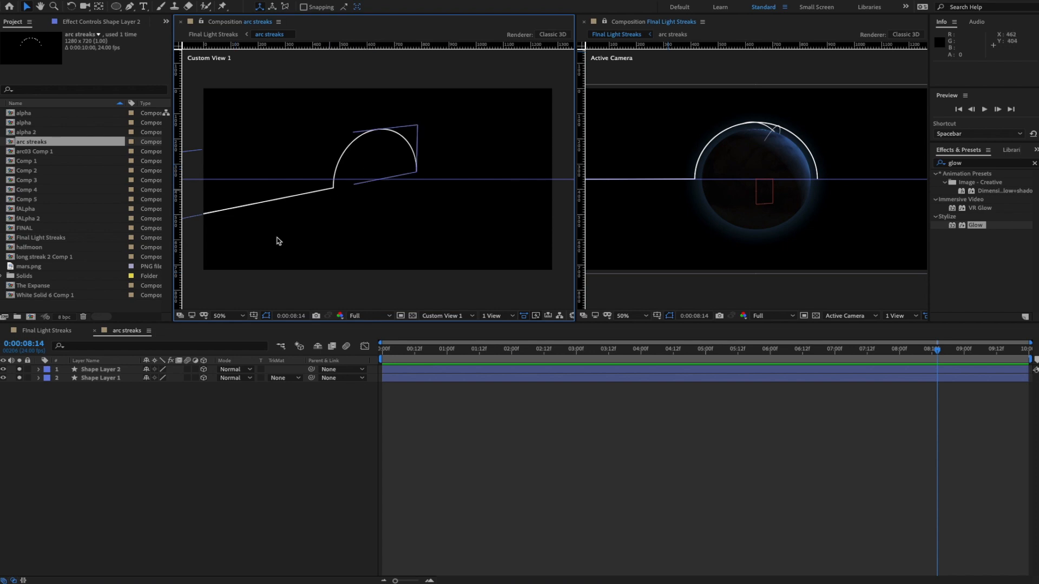
click(104, 369)
drag(20, 377, 20, 370)
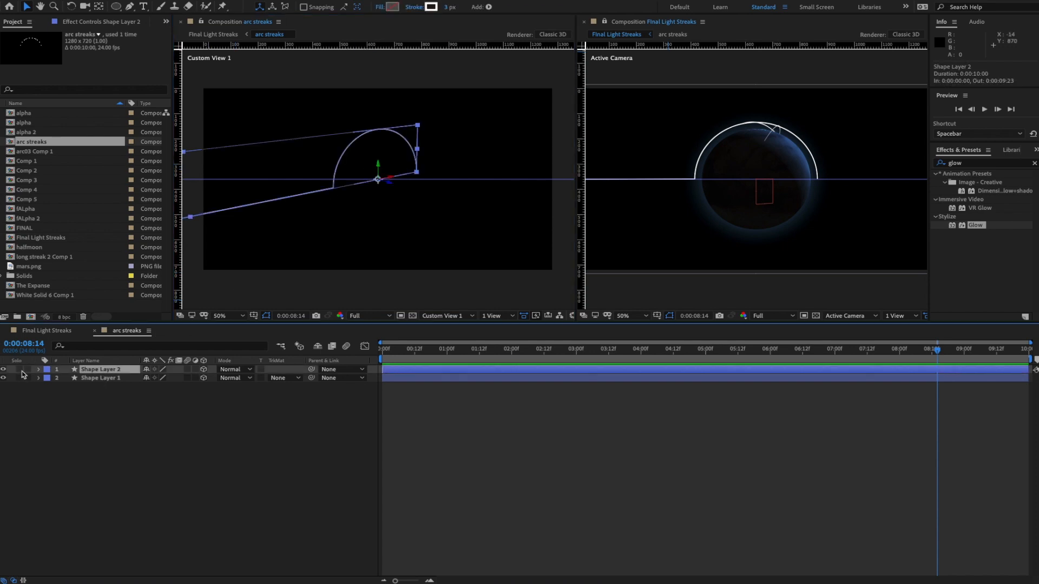
- Rotate Shape Layer 2 about the X axis in world axis mode to an orientation of 136.5°
click(120, 393)
click(112, 370)
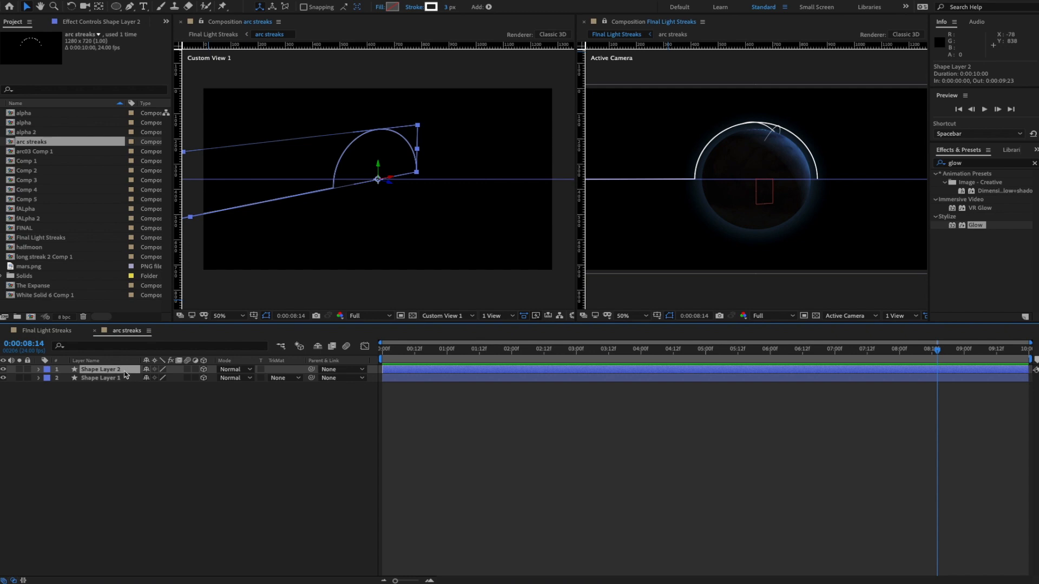
click(72, 7)
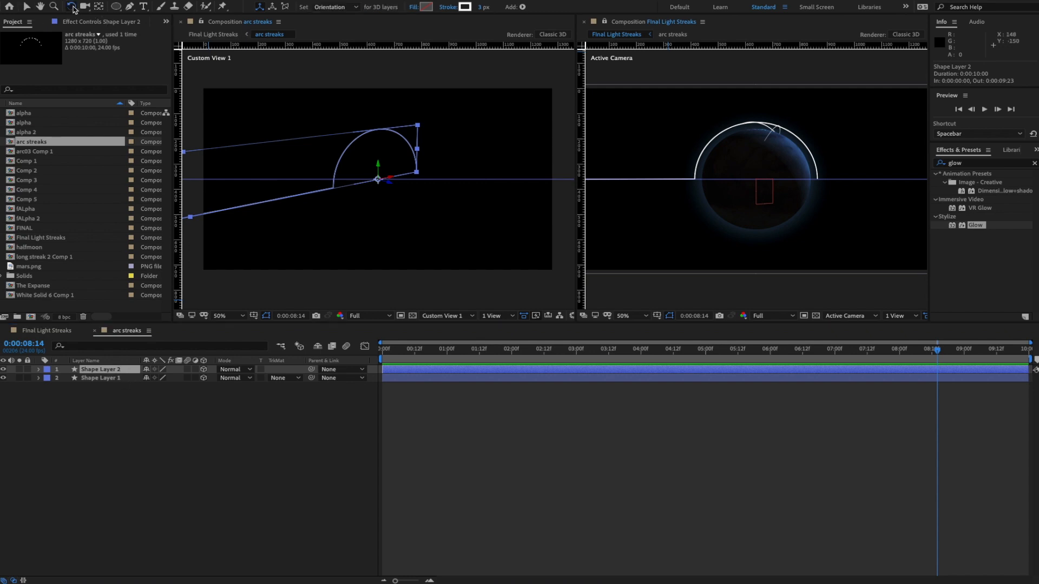
click(273, 10)
drag(394, 178, 401, 212)
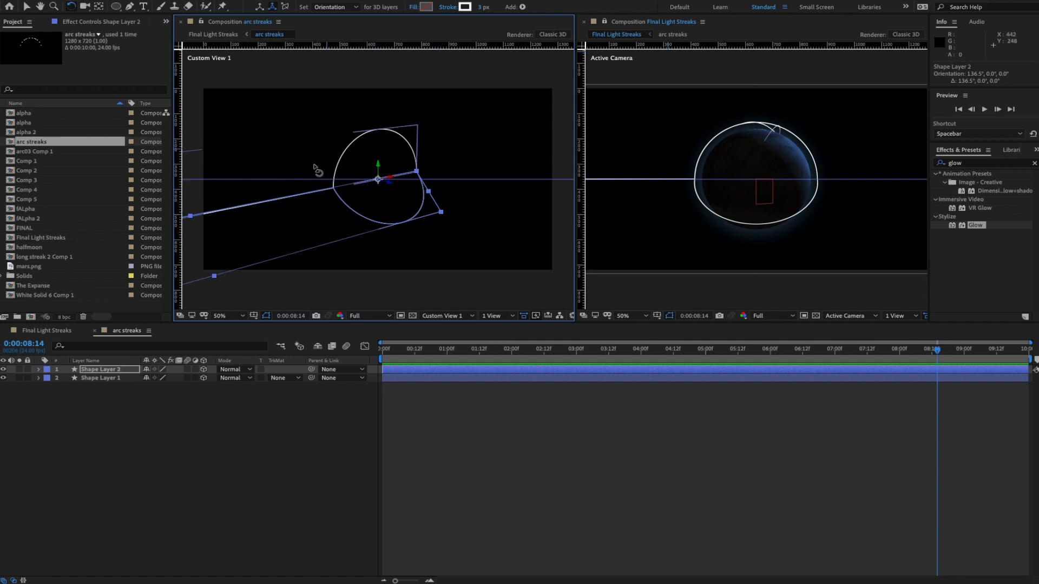
- Add Trim Paths to the contents of Shape Layer 1 and set its End to 47%
click(272, 408)
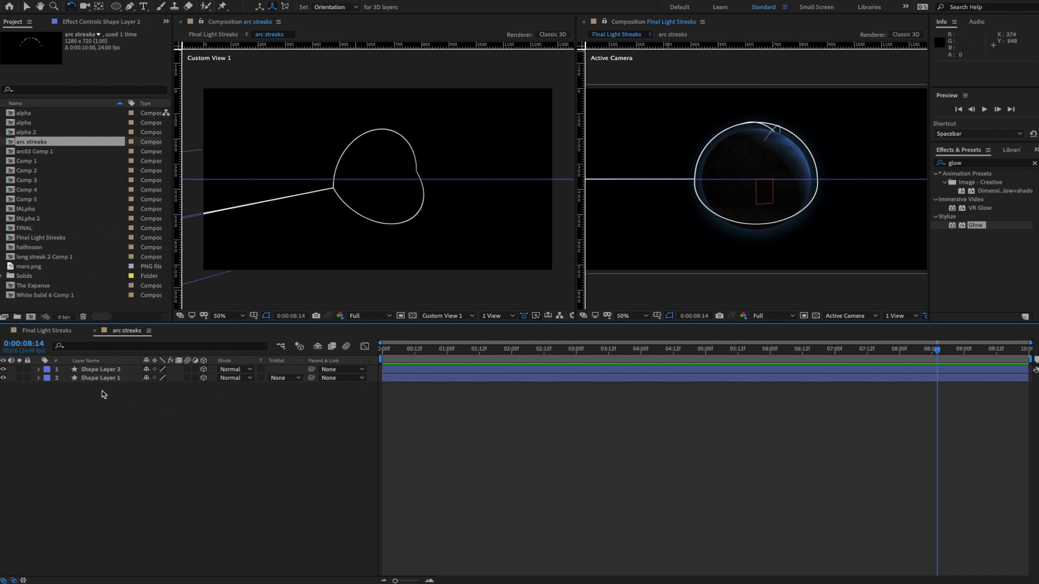
click(90, 379)
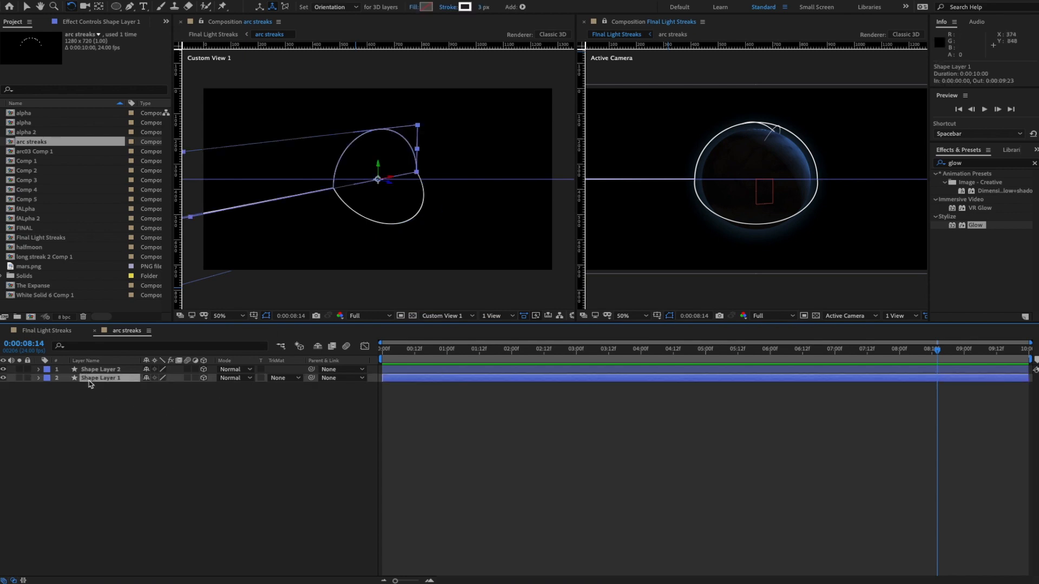
click(39, 378)
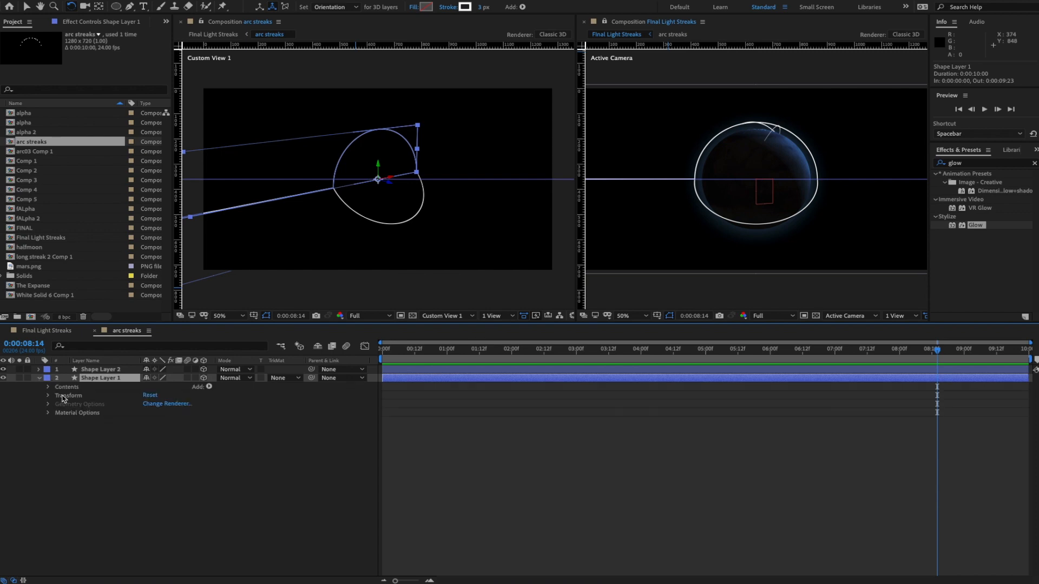
click(48, 387)
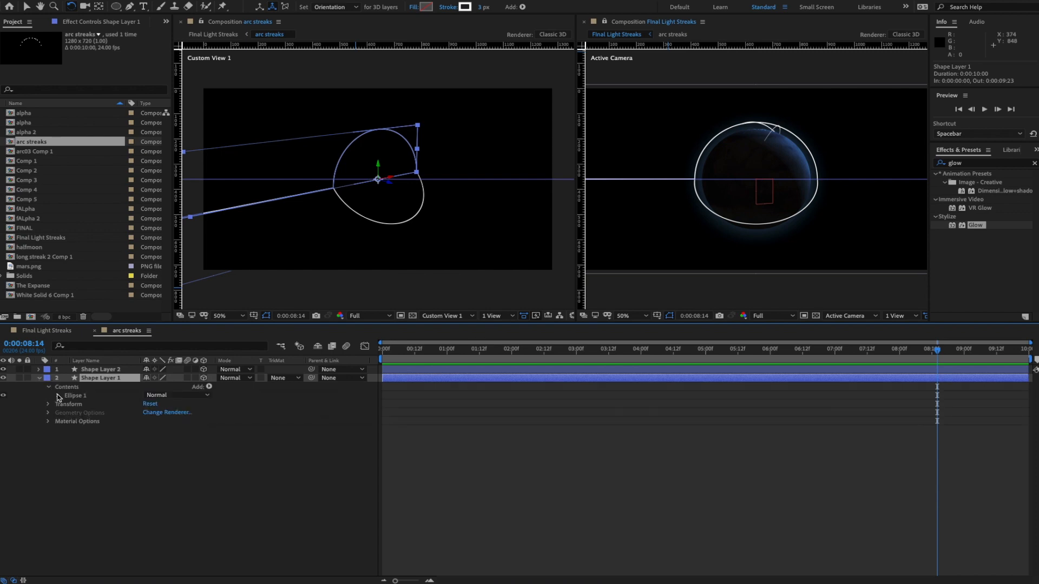
click(58, 396)
click(122, 397)
click(206, 387)
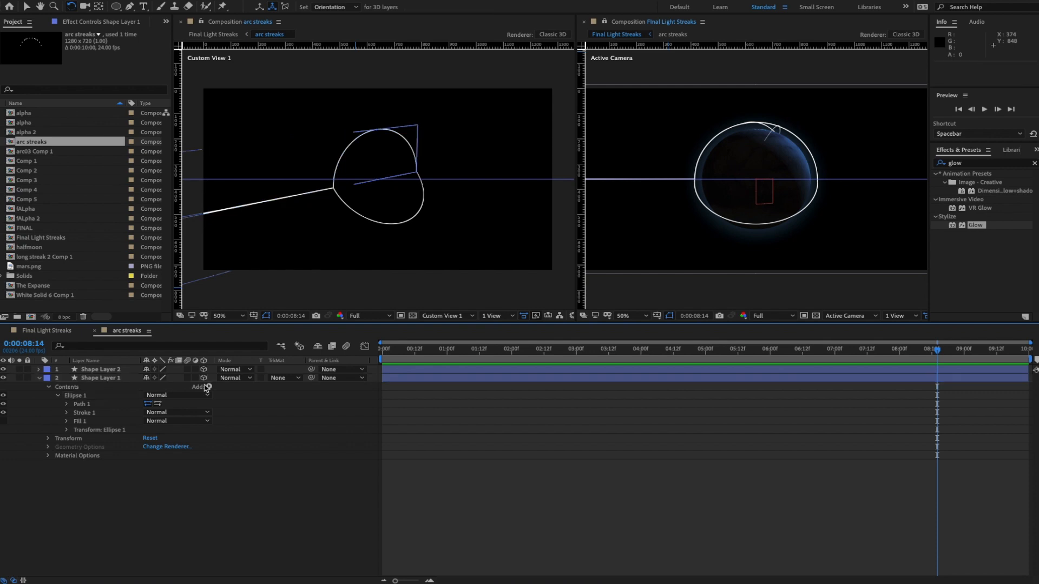
click(206, 387)
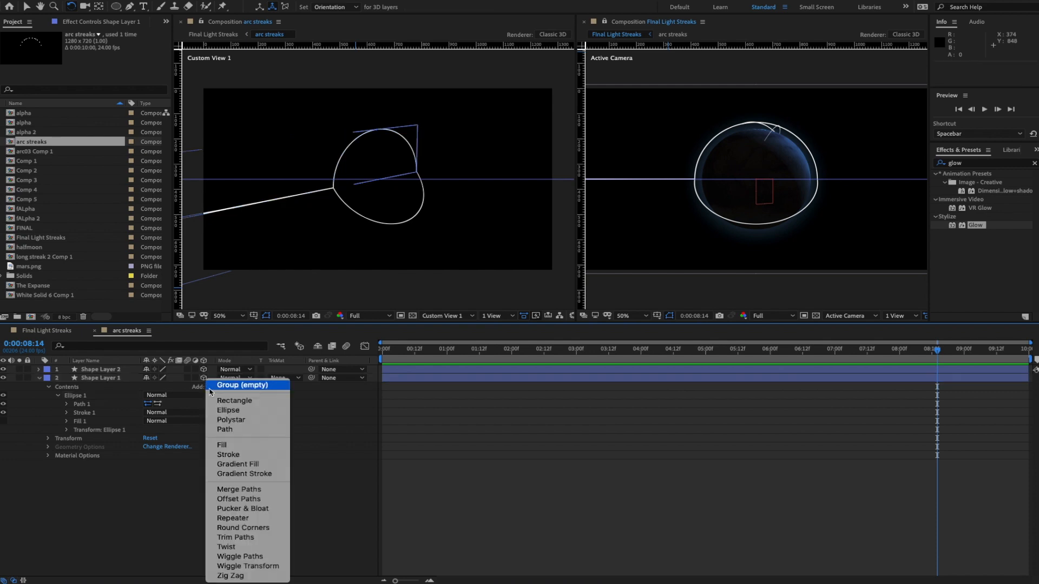
click(230, 538)
click(58, 438)
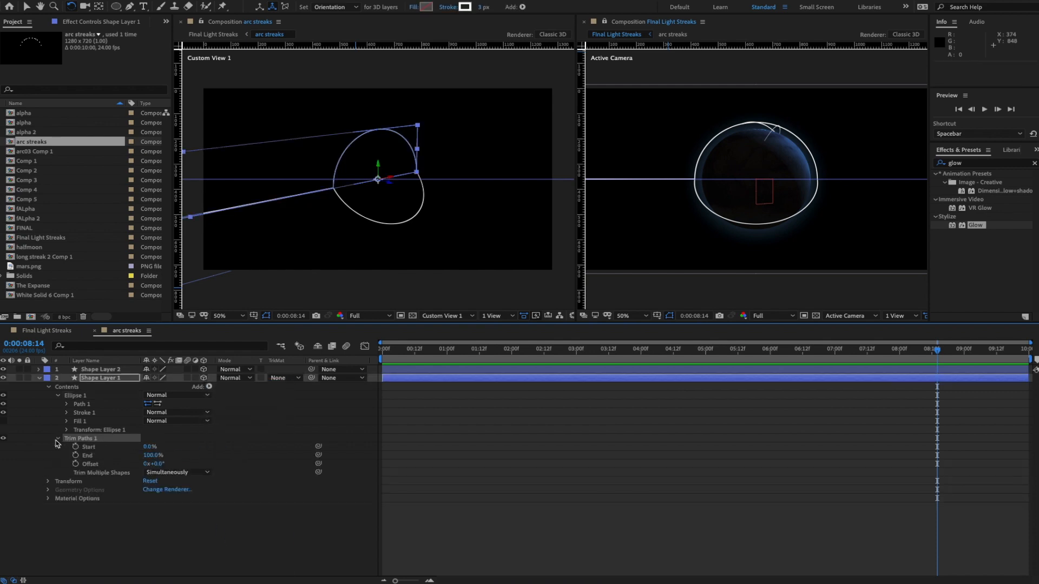
drag(153, 455, 134, 459)
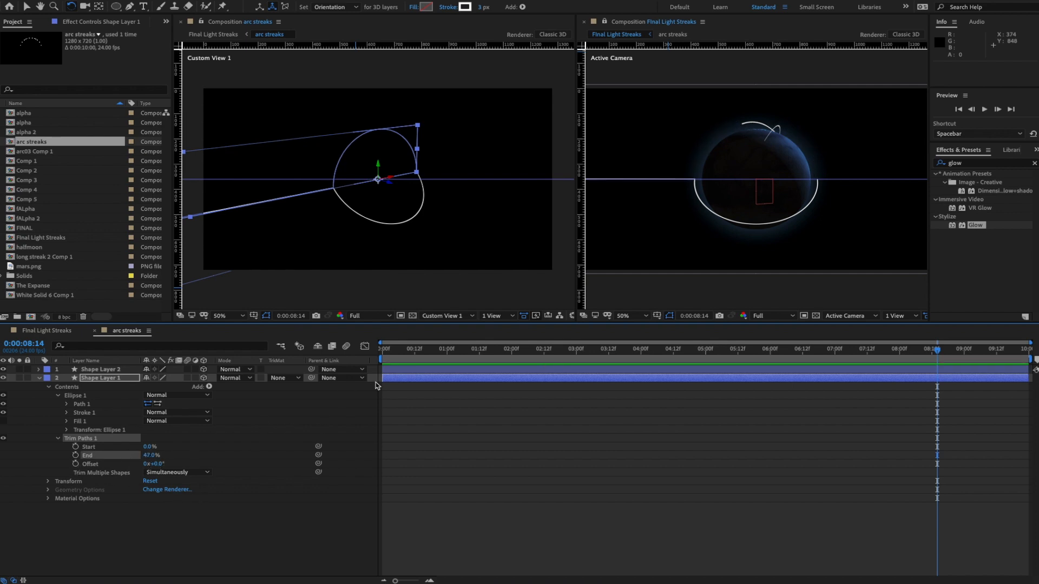
- Keyframe the Trim Paths Offset of Shape Layer 1 from 0° at 0:00:00:00 to 154° at 0:00:01:16
drag(389, 352, 371, 365)
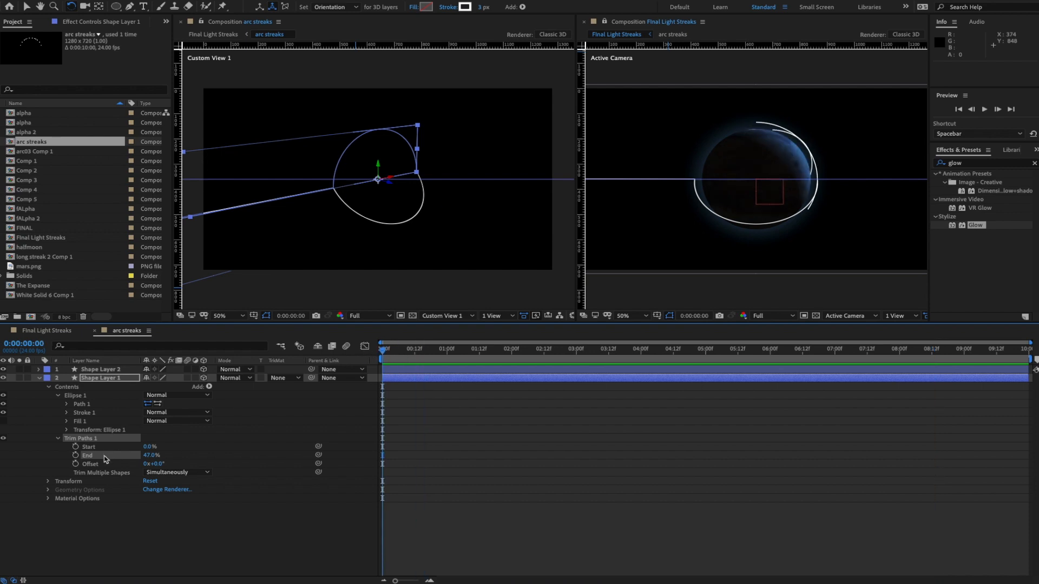
click(76, 464)
drag(391, 361, 490, 352)
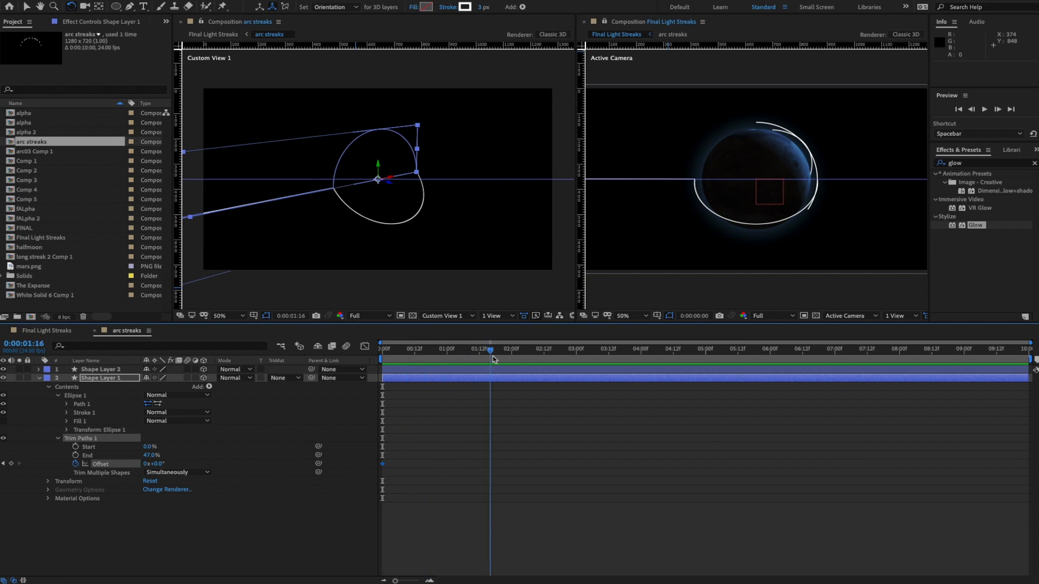
drag(158, 464, 230, 463)
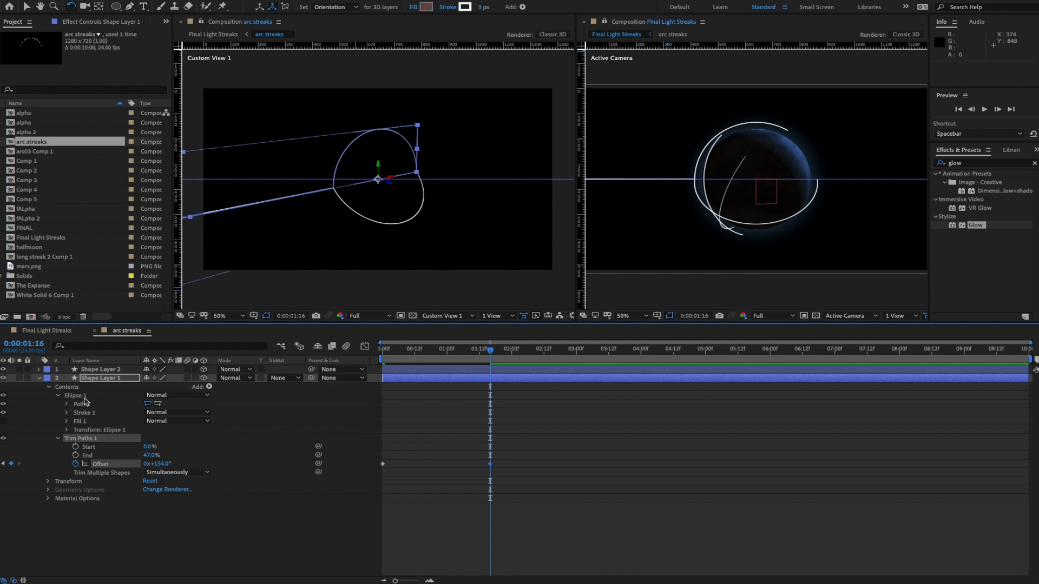
- Solo Shape Layer 1 and move its second Offset keyframe to 0:00:01:00
click(243, 527)
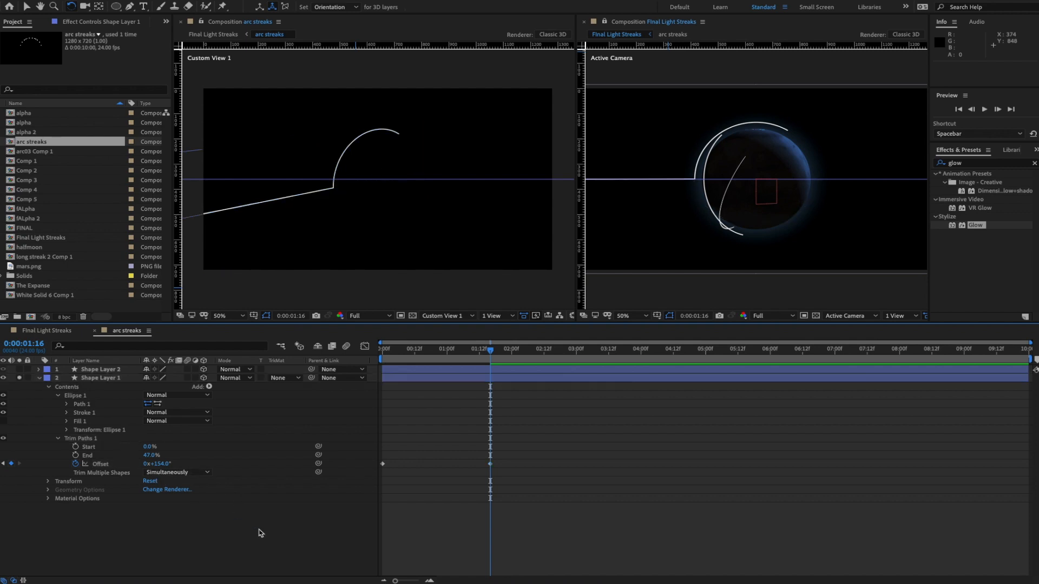
mouse_move(489, 351)
mouse_down()
mouse_move(385, 353)
mouse_move(544, 364)
mouse_move(499, 365)
mouse_up()
drag(490, 464, 447, 464)
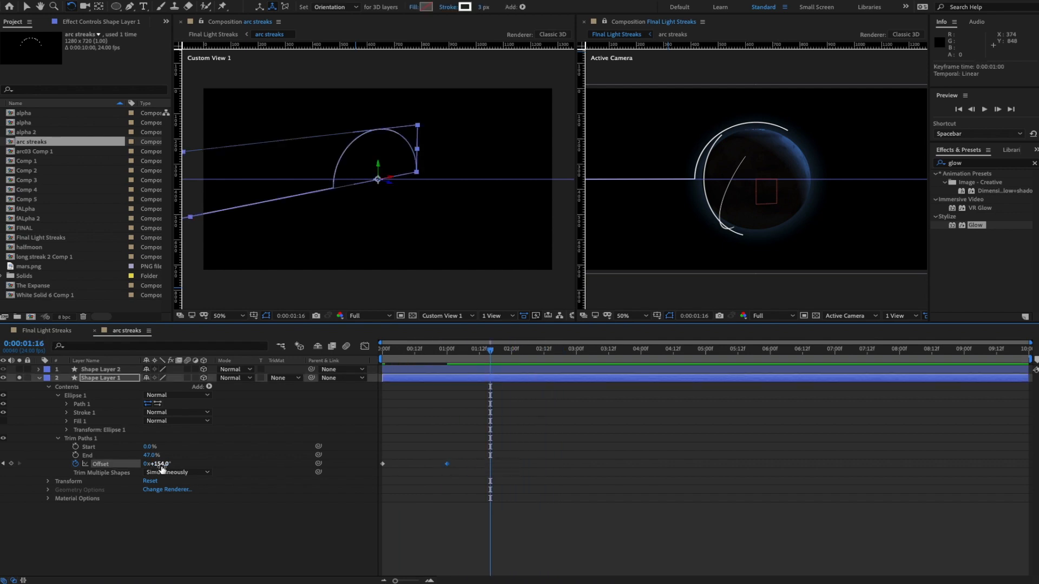
- Try an Offset keyframe of 352° at 0:00:01:16, preview the streak animation, and undo the value change
drag(160, 466, 268, 465)
key(space)
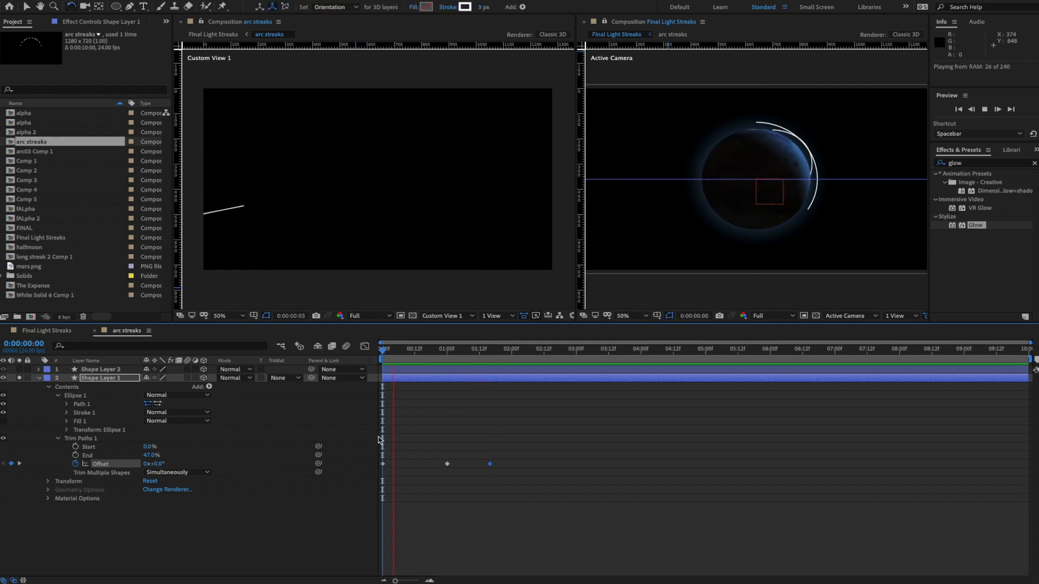
key(space)
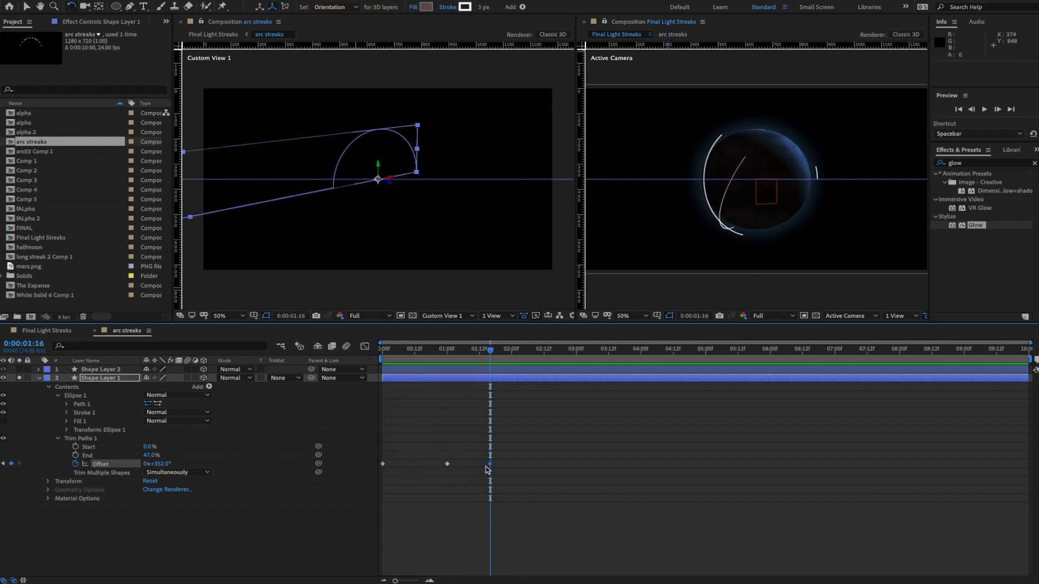
click(490, 464)
key(ctrl+z)
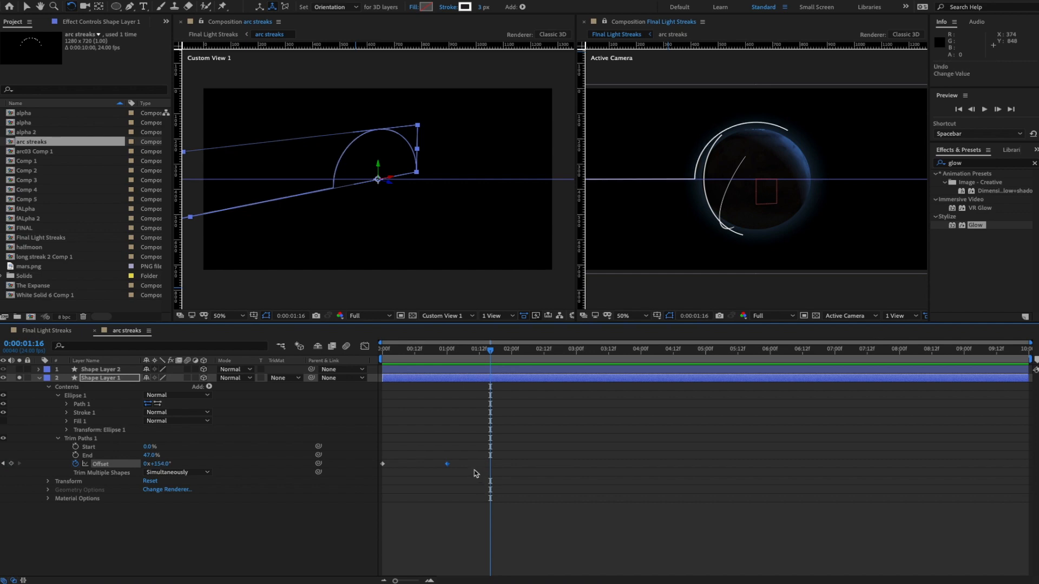
- Move the second Trim Paths Offset keyframe of Shape Layer 1 to 0:00:00:13 and preview the streak animation
drag(447, 464, 420, 463)
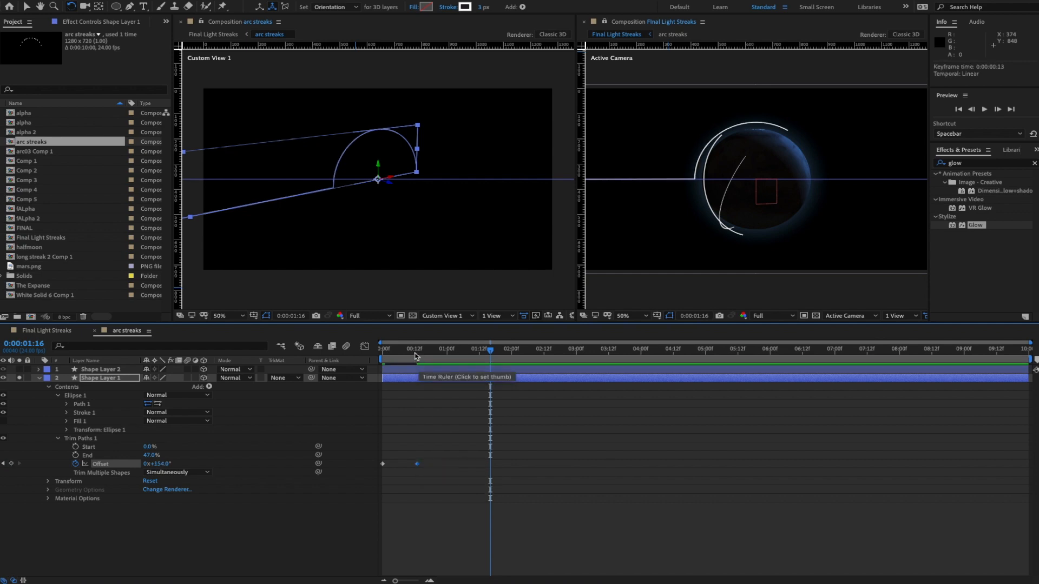
key(Home)
key(space)
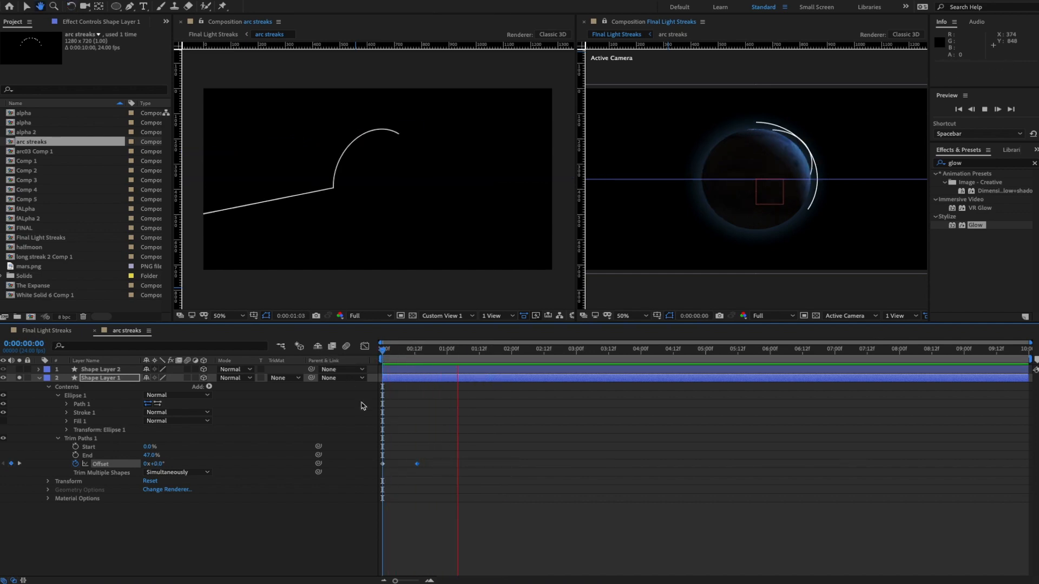
key(space)
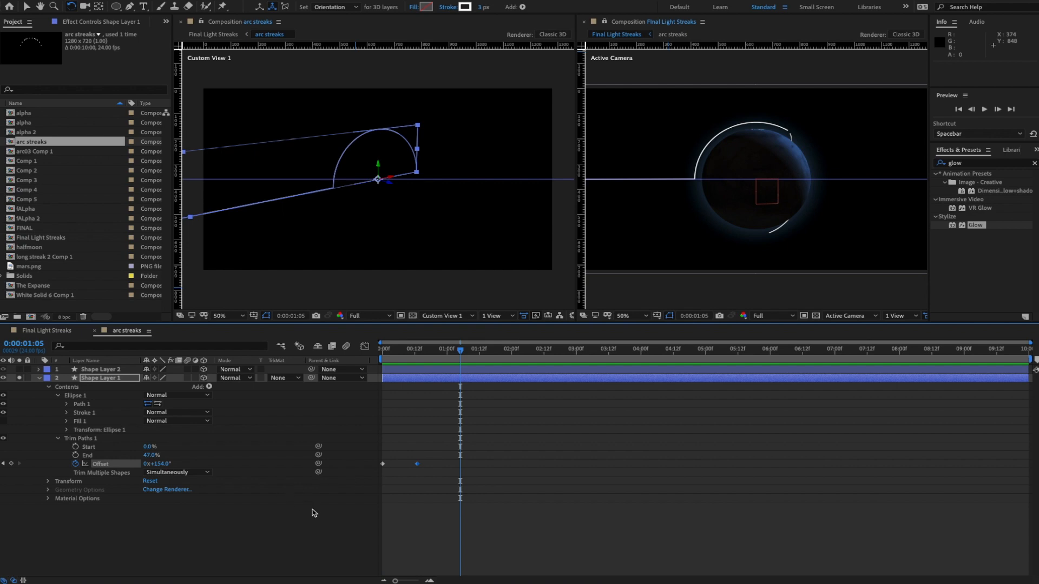
- Set the Offset keyframe at 0:00:00:13 to 323°, hide the shape path outlines, and preview the streak
key(j)
drag(157, 463, 249, 464)
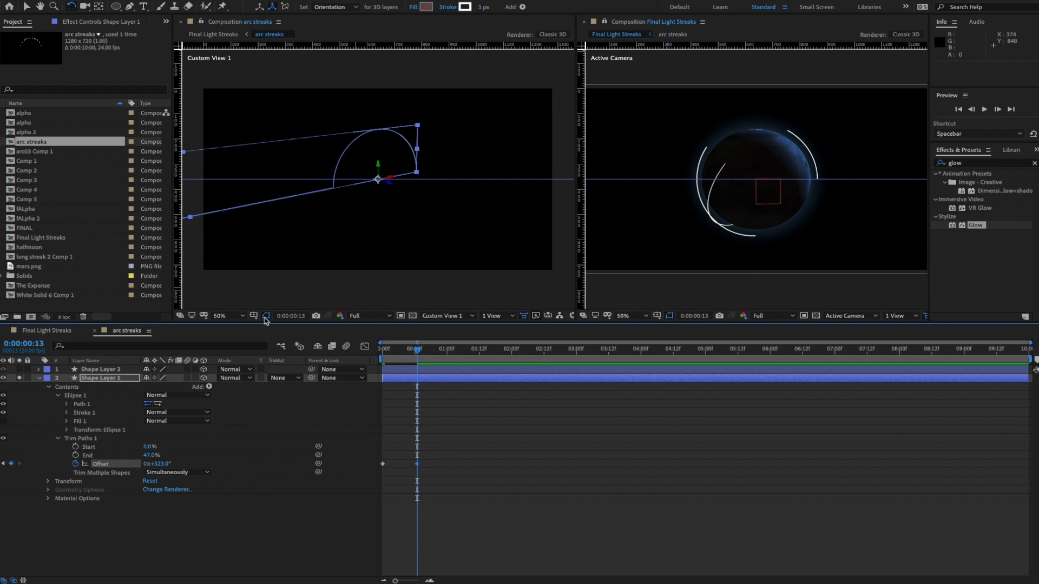
click(266, 317)
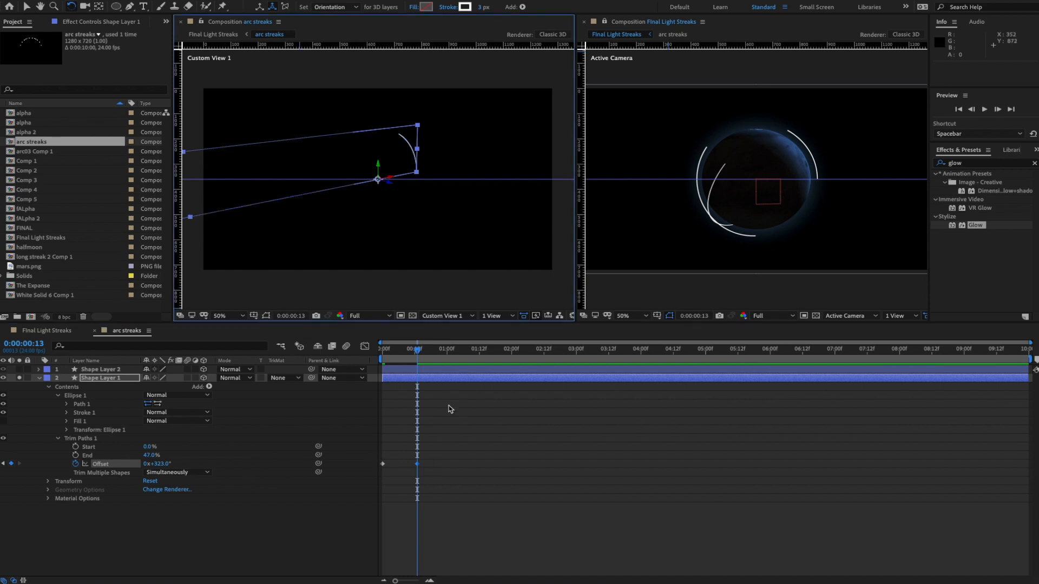
key(space)
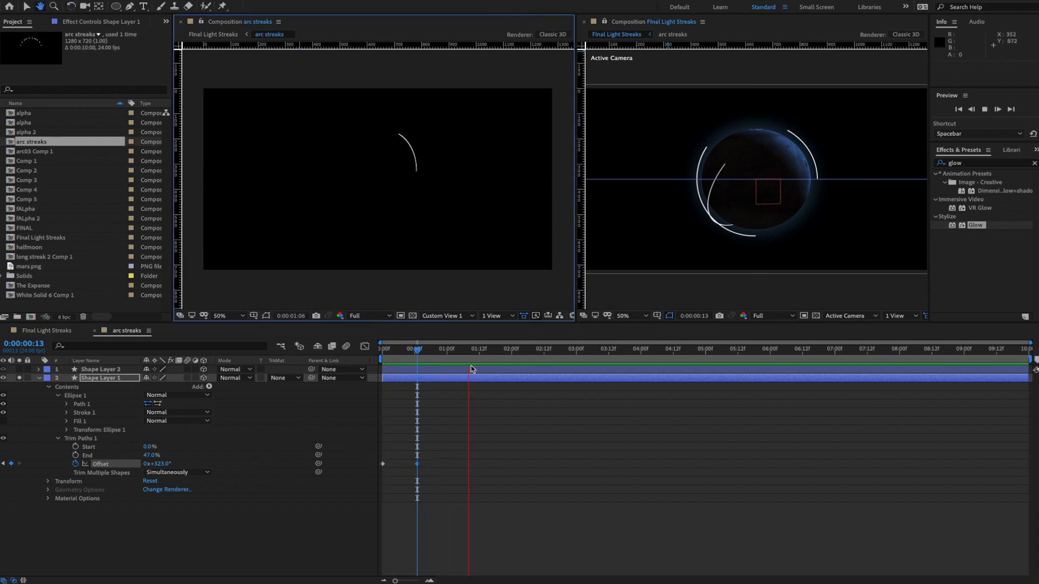
key(space)
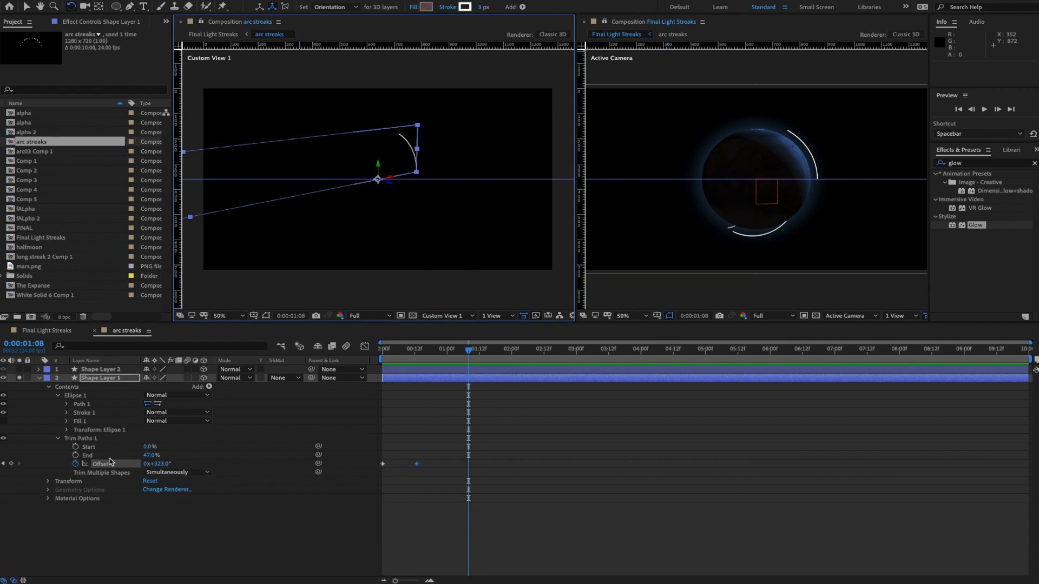
- Add the expression loopOut(type="continue") to the Trim Paths Offset of Shape Layer 1 and preview it
alt+click(76, 464)
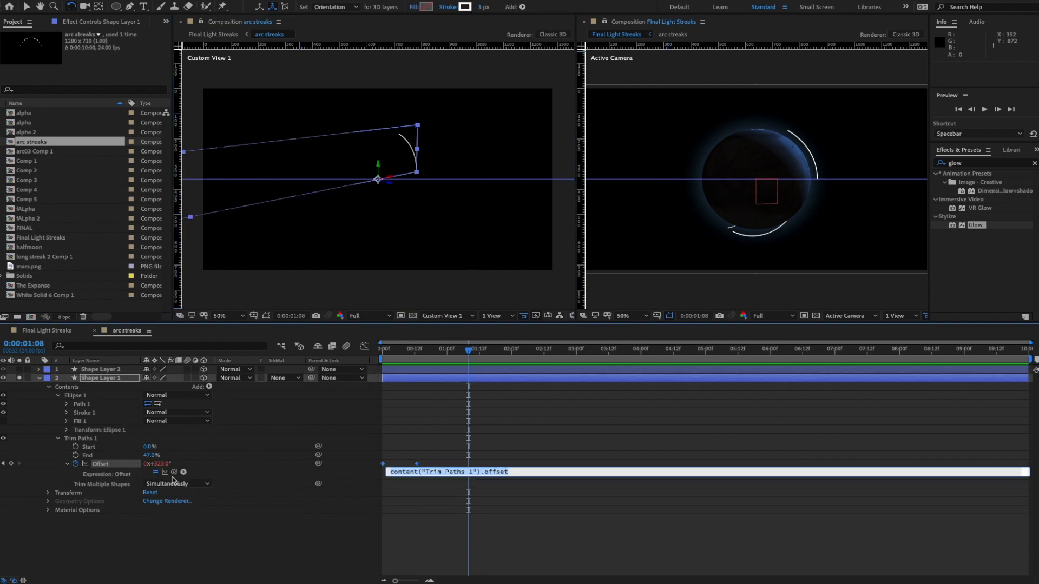
text(loopOut(type="continue)
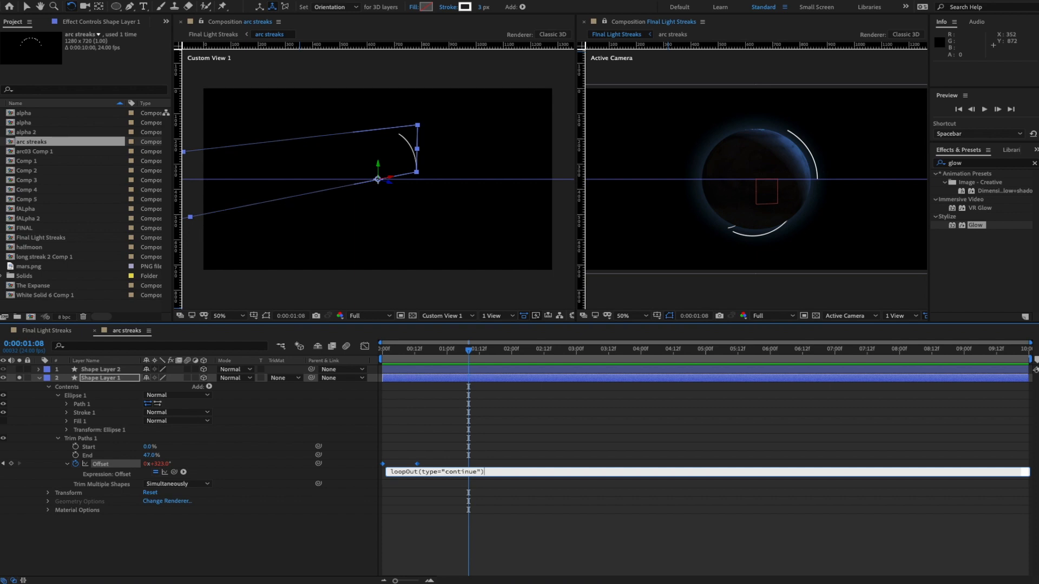
key(KP_Enter)
key(space)
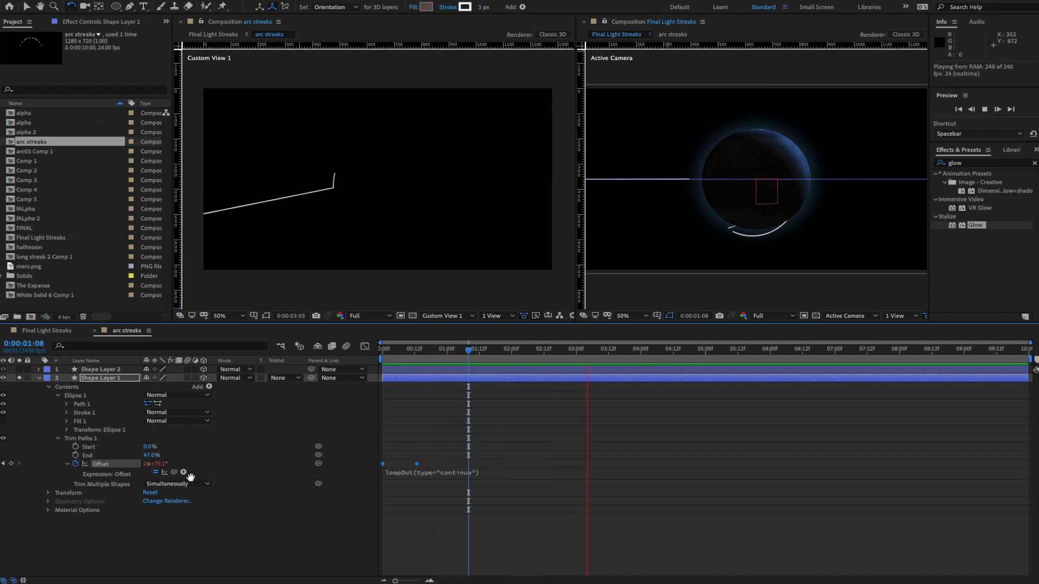
key(space)
- Turn off solo for Shape Layer 1 and delete the old Shape Layer 2
click(20, 378)
click(105, 370)
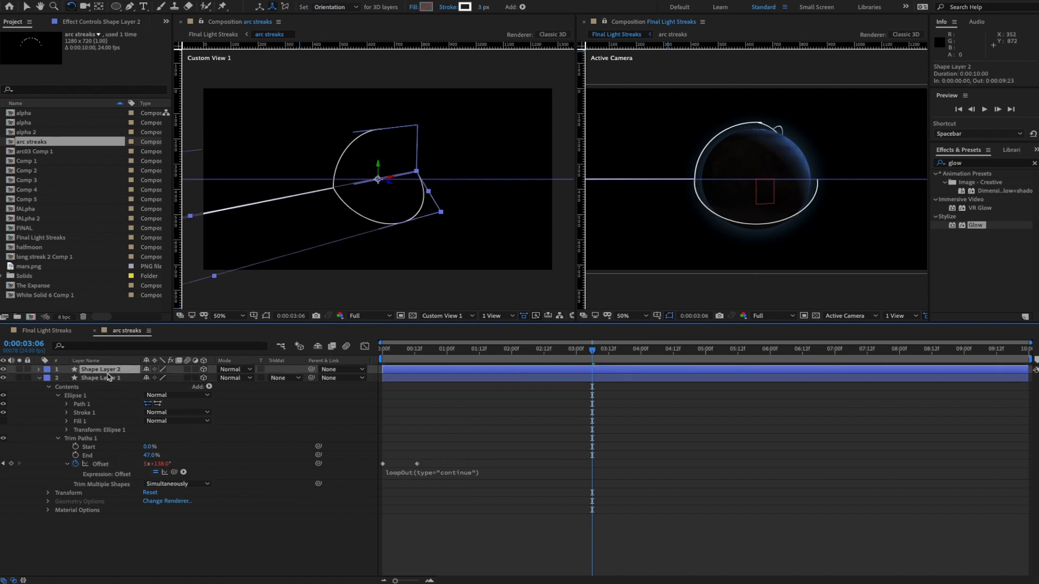
key(Delete)
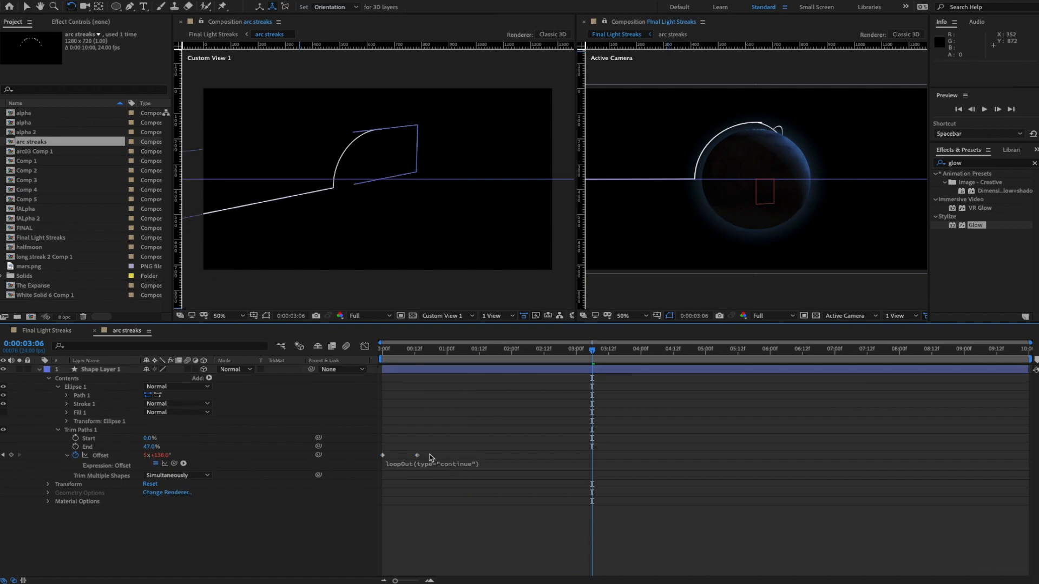
- Duplicate Shape Layer 1, rotate the copy to an X orientation of about 121.7°, and preview both arcs
click(87, 370)
key(ctrl+d)
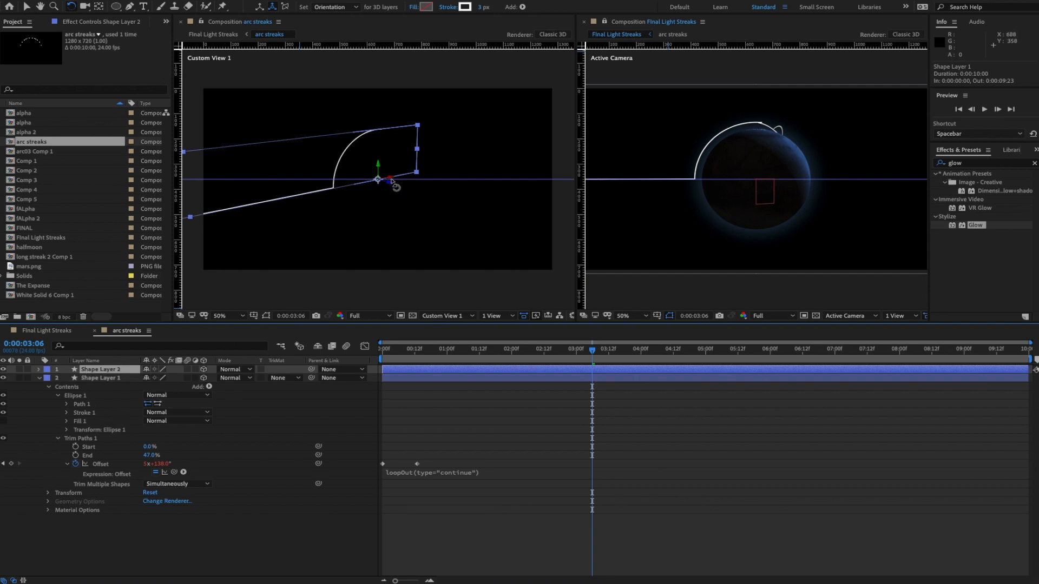
drag(391, 177, 402, 209)
click(286, 534)
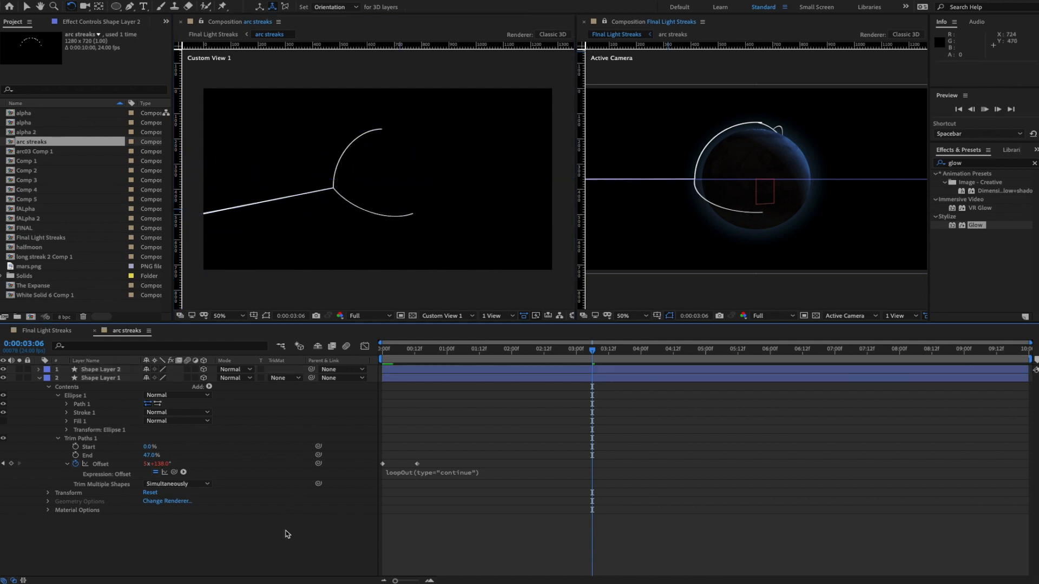
key(space)
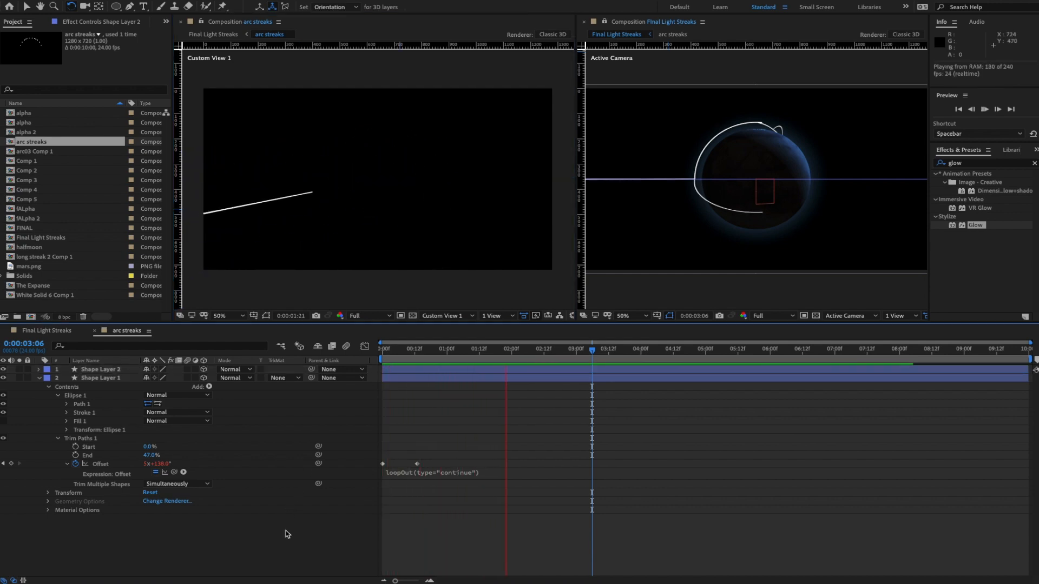
key(space)
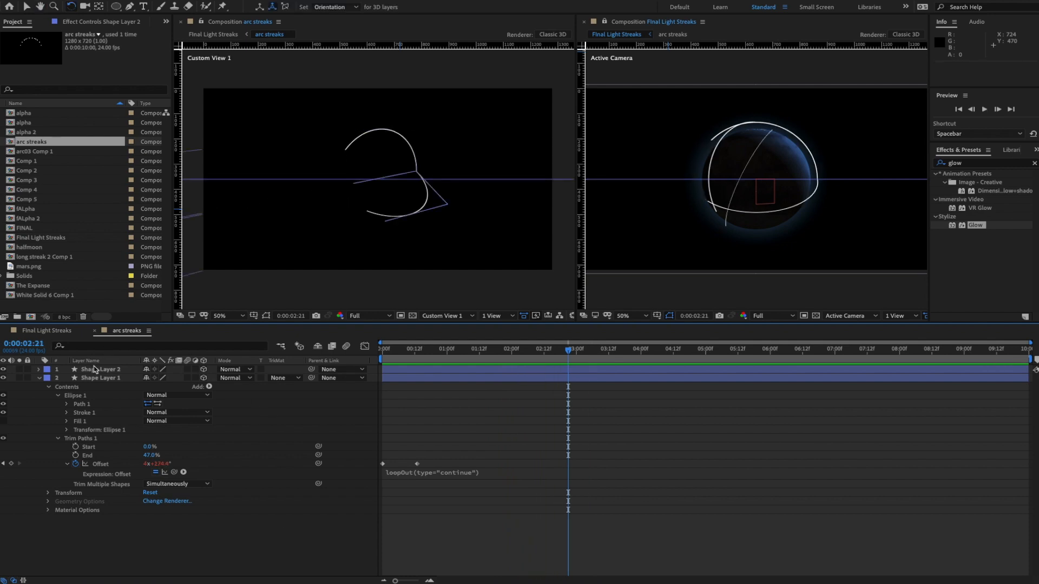
- Duplicate Shape Layer 2, rotate the copy to an X orientation of about 234.2°, and preview the three arcs
click(98, 370)
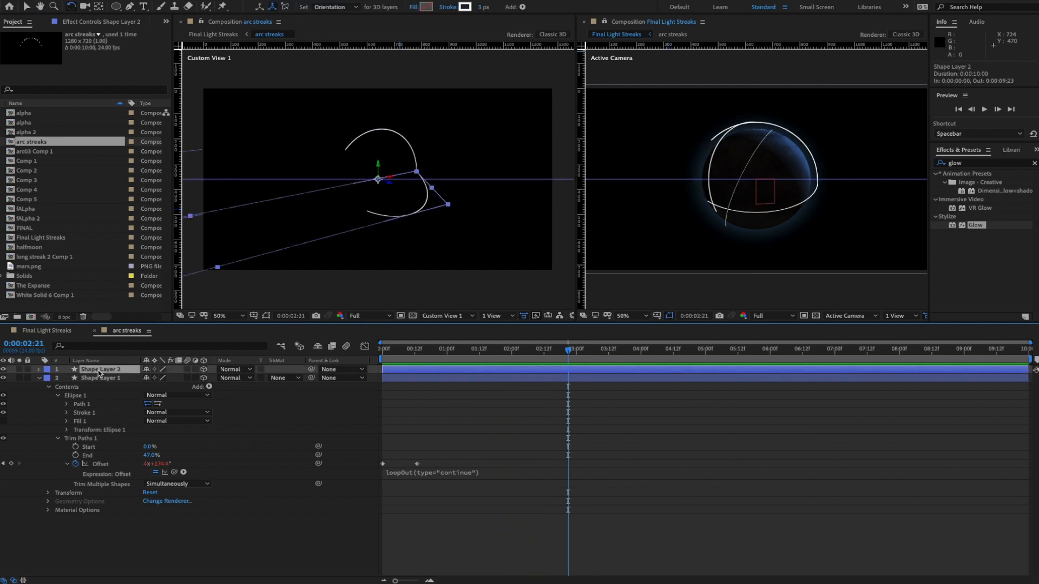
key(ctrl+d)
key(r)
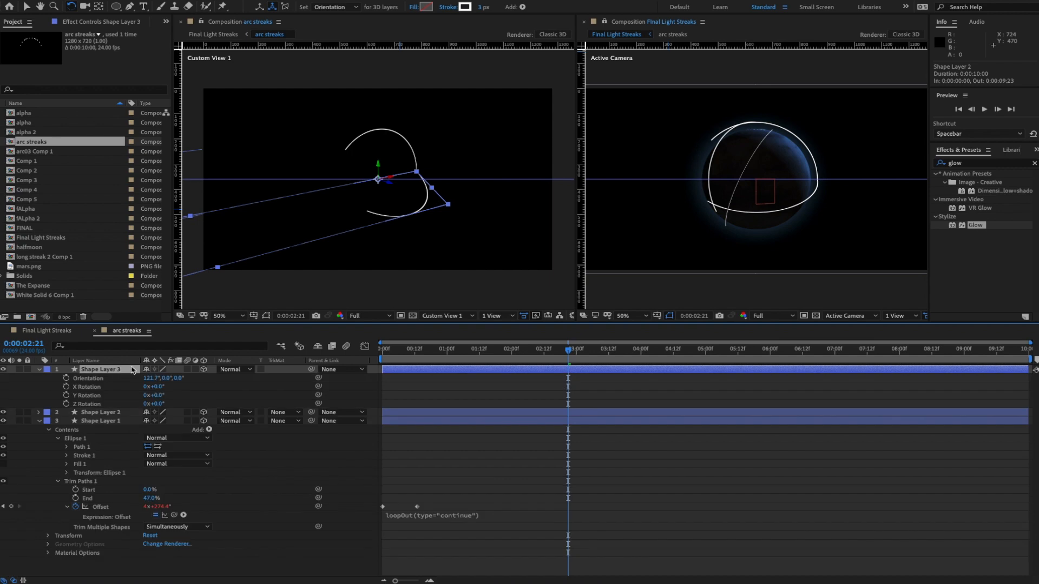
drag(391, 178, 426, 187)
key(c)
key(space)
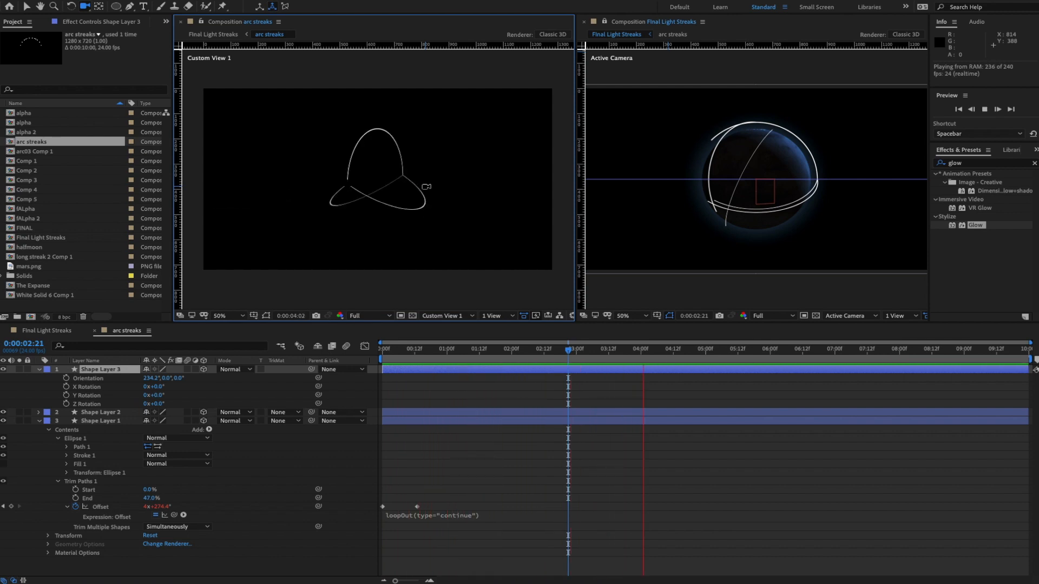
key(space)
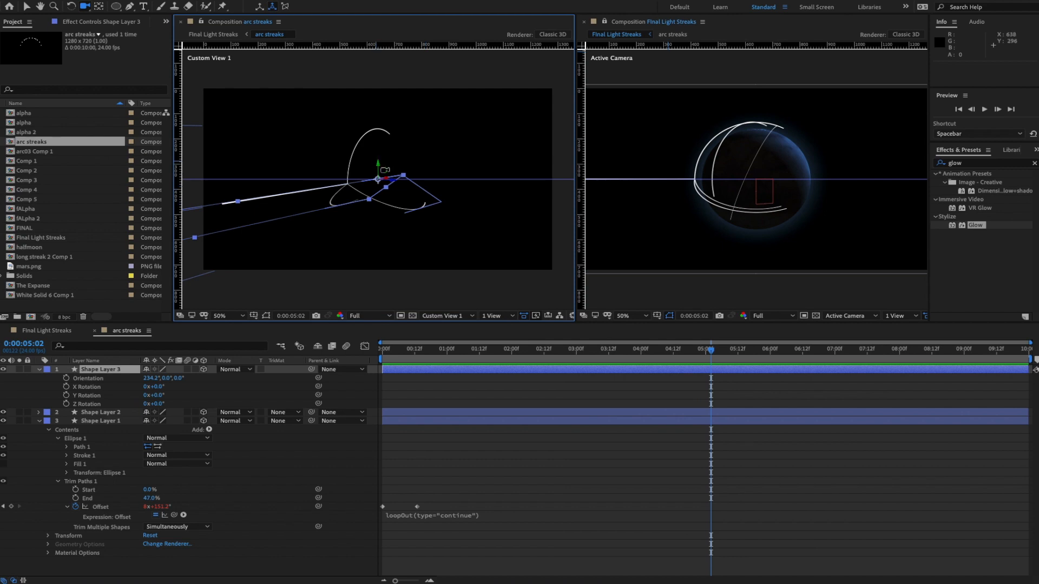
- Close the arc streaks timeline and the extra composition viewer, and preview the Final Light Streaks composition
click(95, 331)
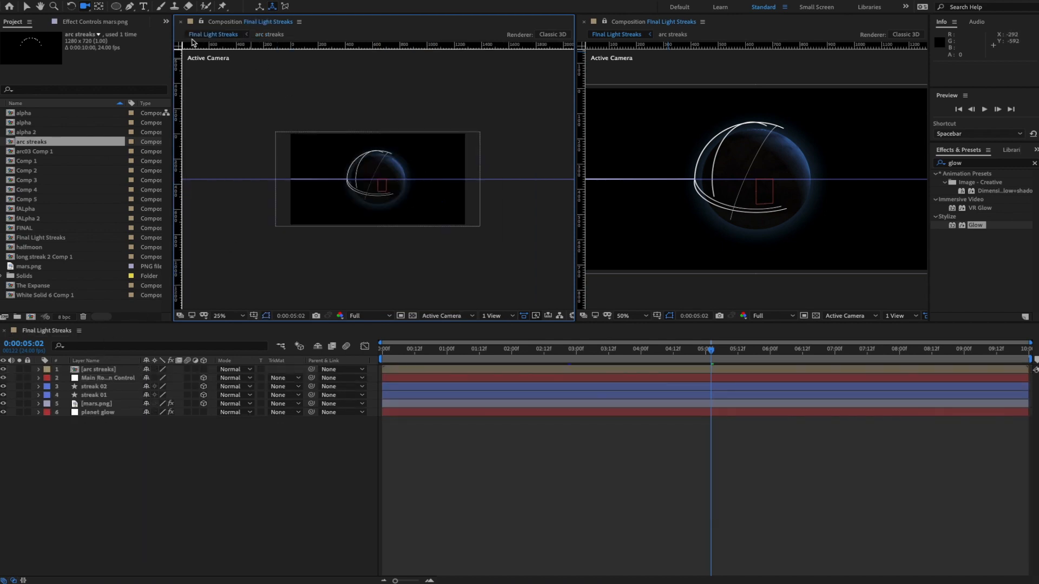
click(181, 22)
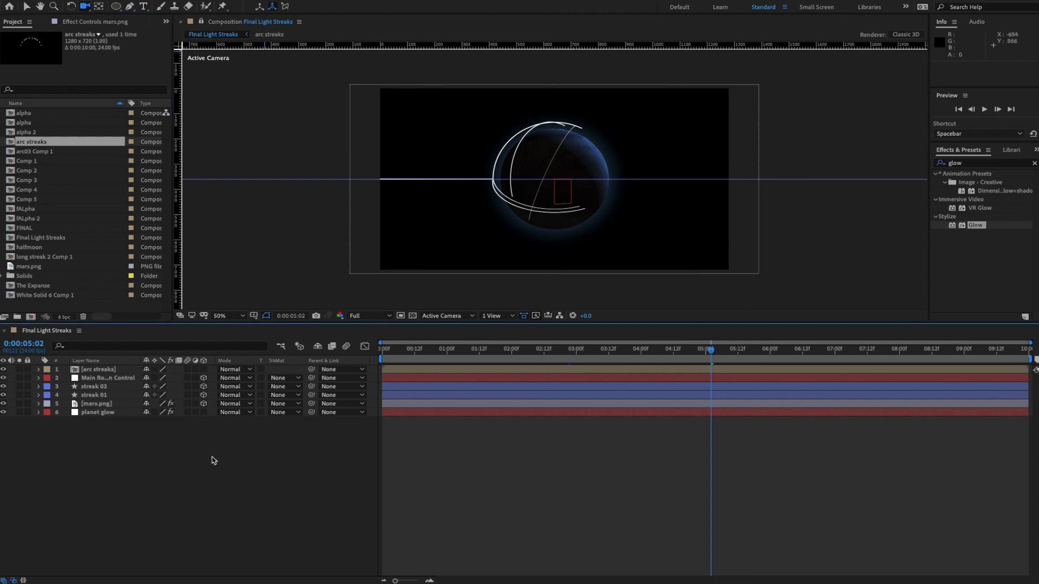
key(space)
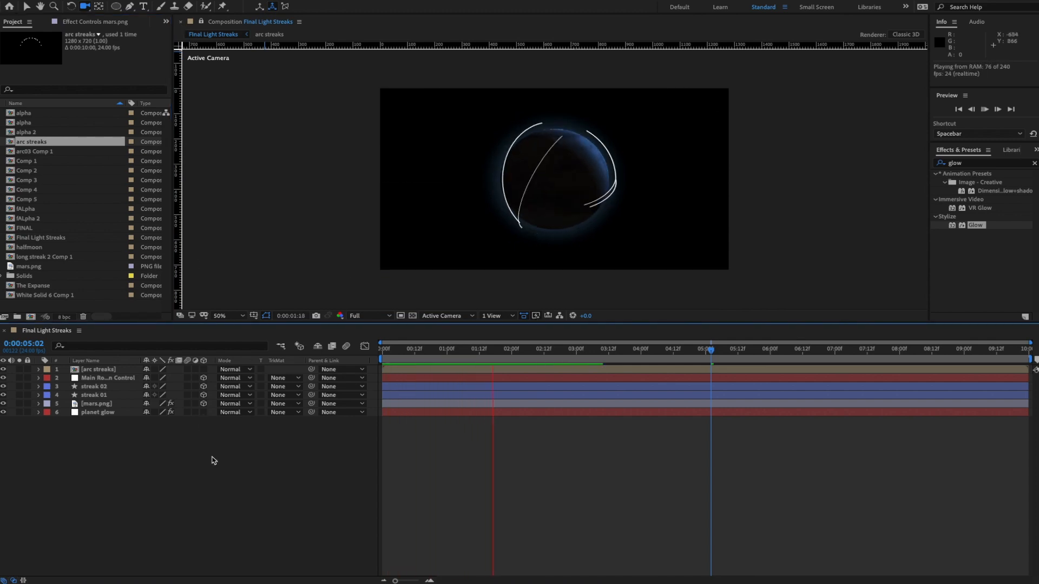
key(space)
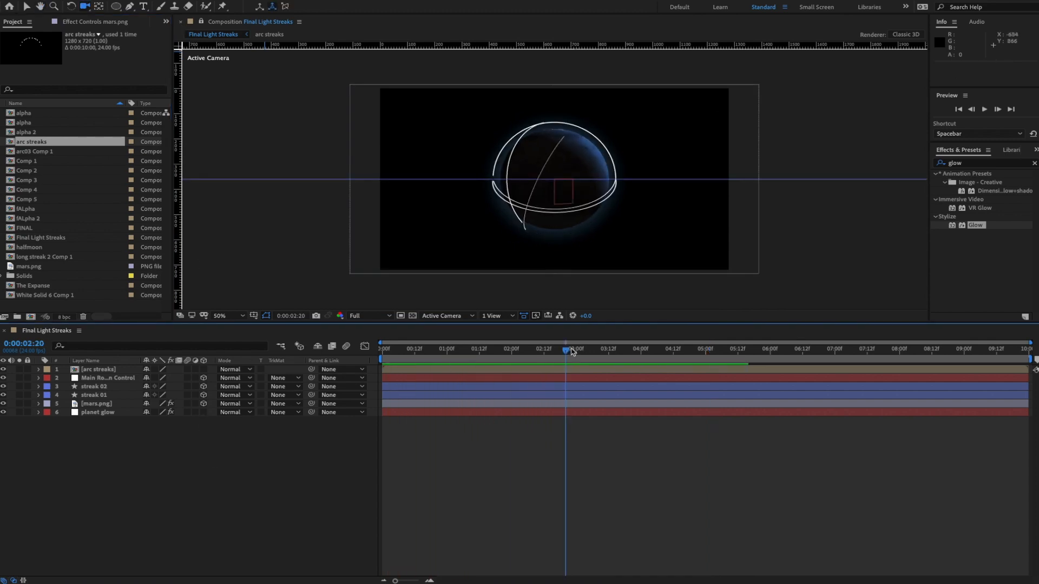
- At 0:00:00:00, place the arc streaks layer below Main Rotation Control and make it a 3D layer
drag(573, 352, 382, 352)
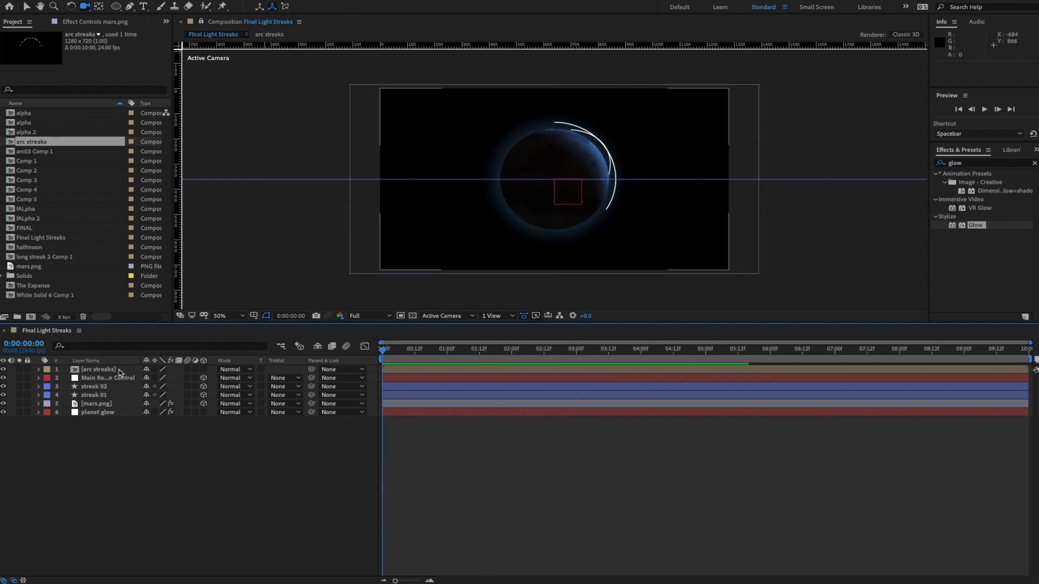
drag(106, 372, 105, 382)
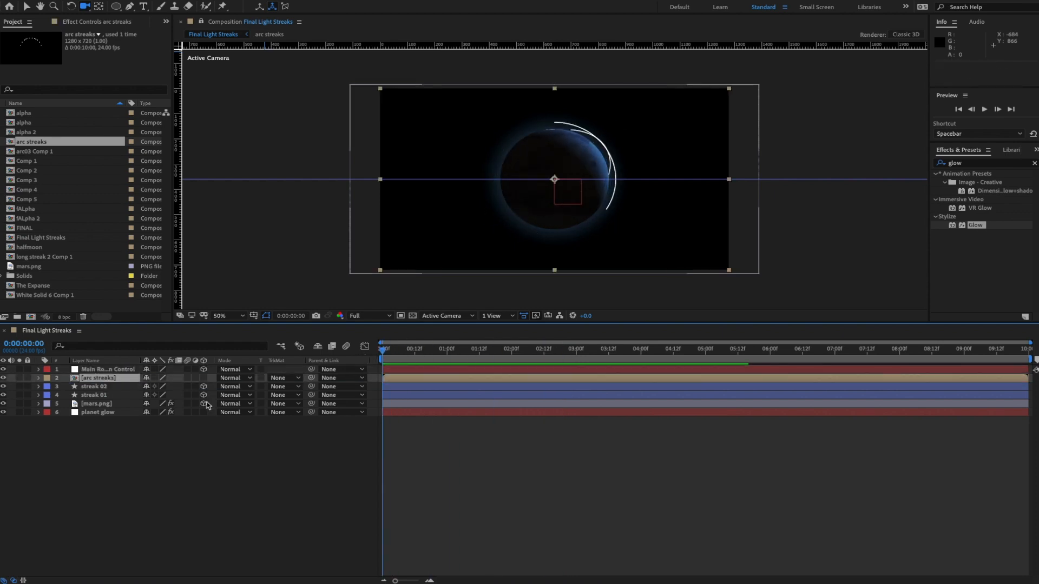
click(204, 378)
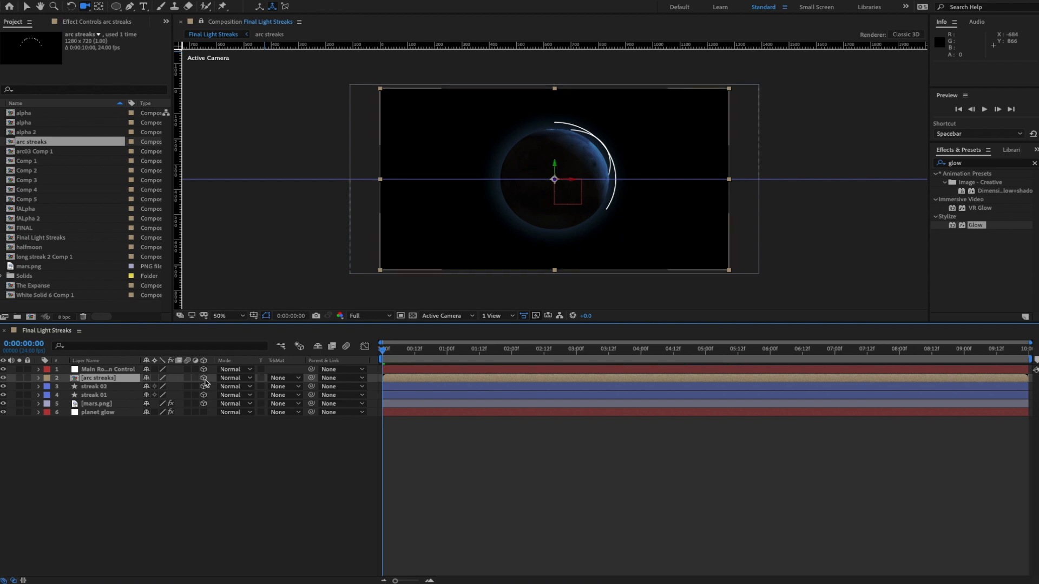
- Link the Y Rotation of arc streaks to the Y Rotation of Main Rotation Control with an expression and preview the motion
key(r)
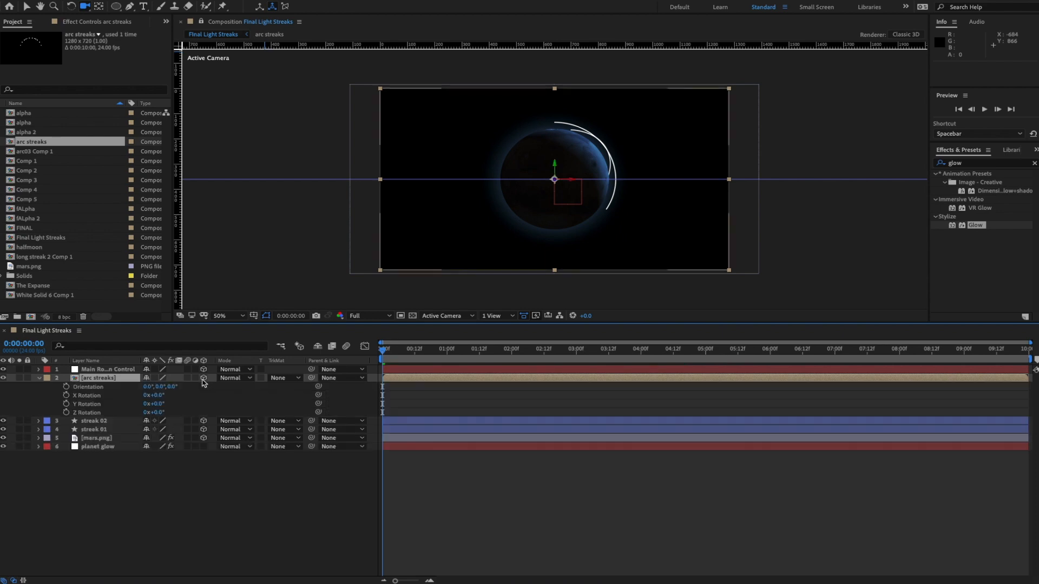
click(92, 373)
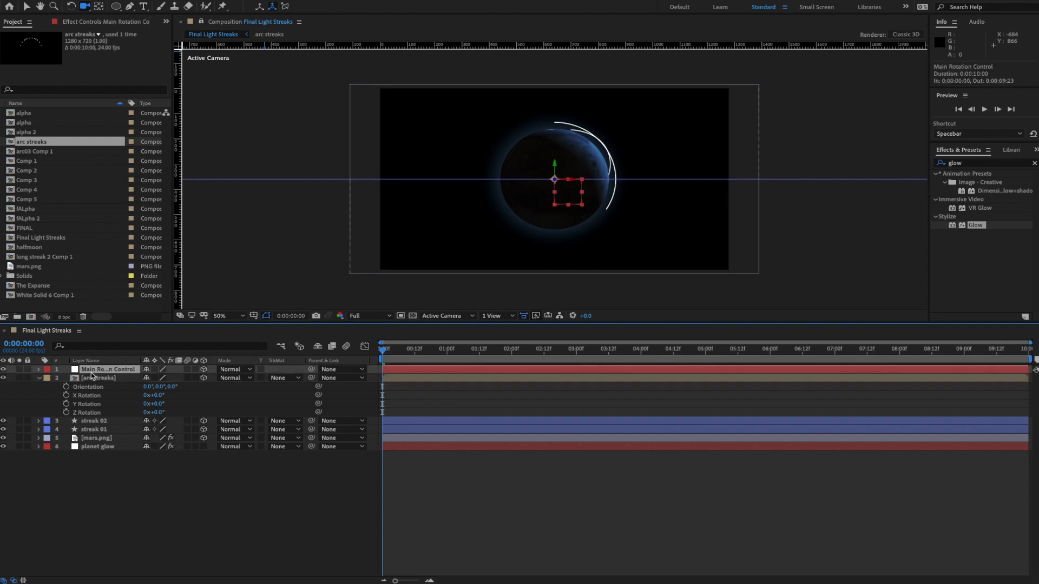
key(r)
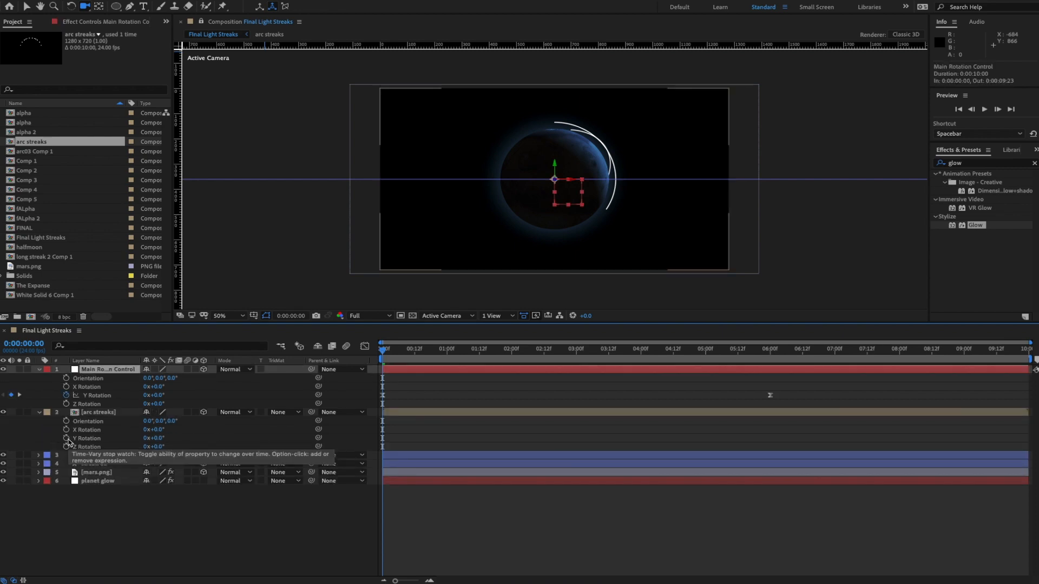
alt+click(67, 438)
drag(174, 447, 99, 401)
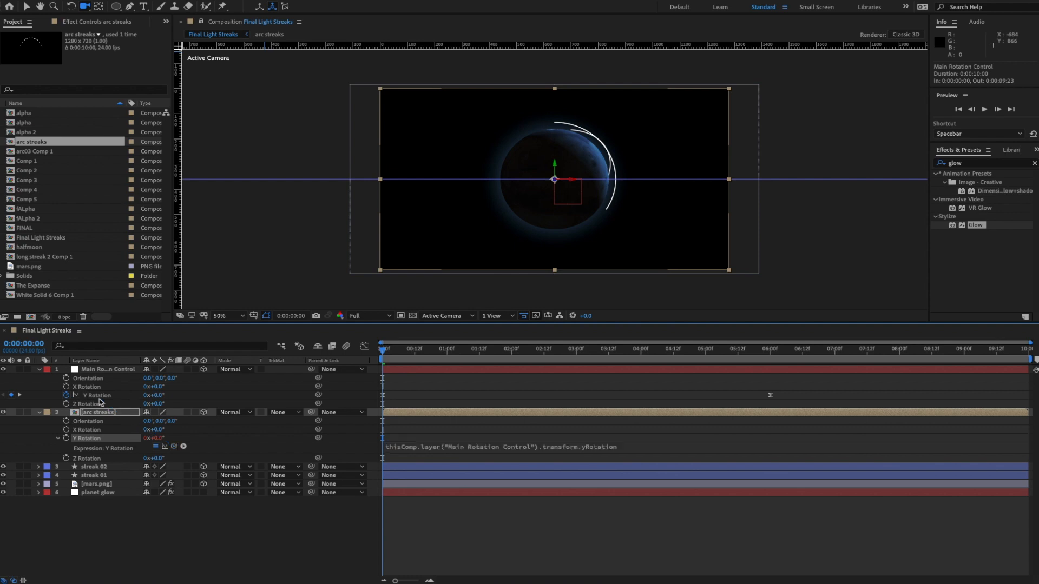
key(space)
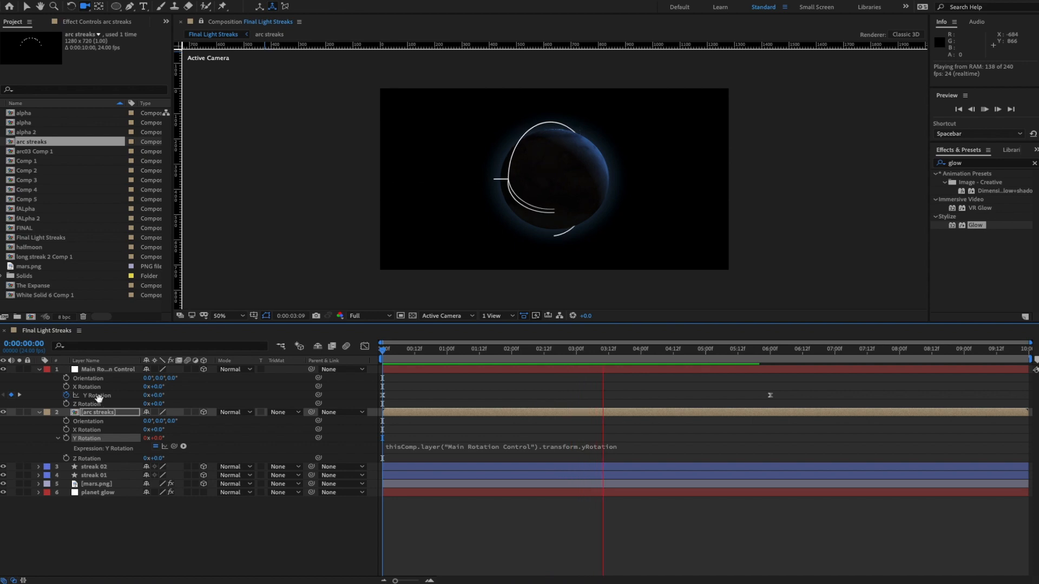
key(space)
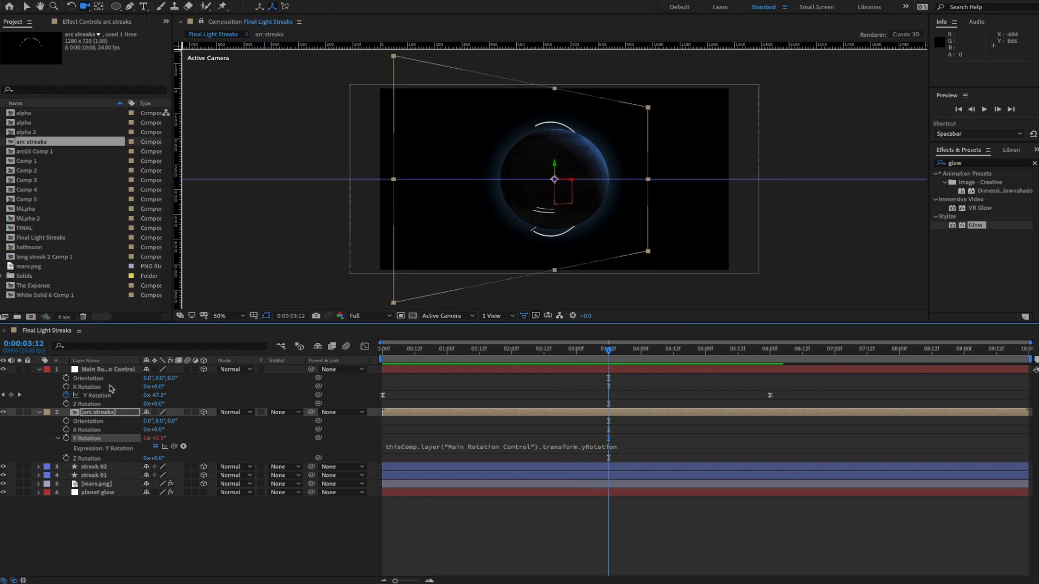
- Enable Collapse Transformations on the arc streaks layer, check its precomp, and return to Final Light Streaks at 50% magnification
click(156, 413)
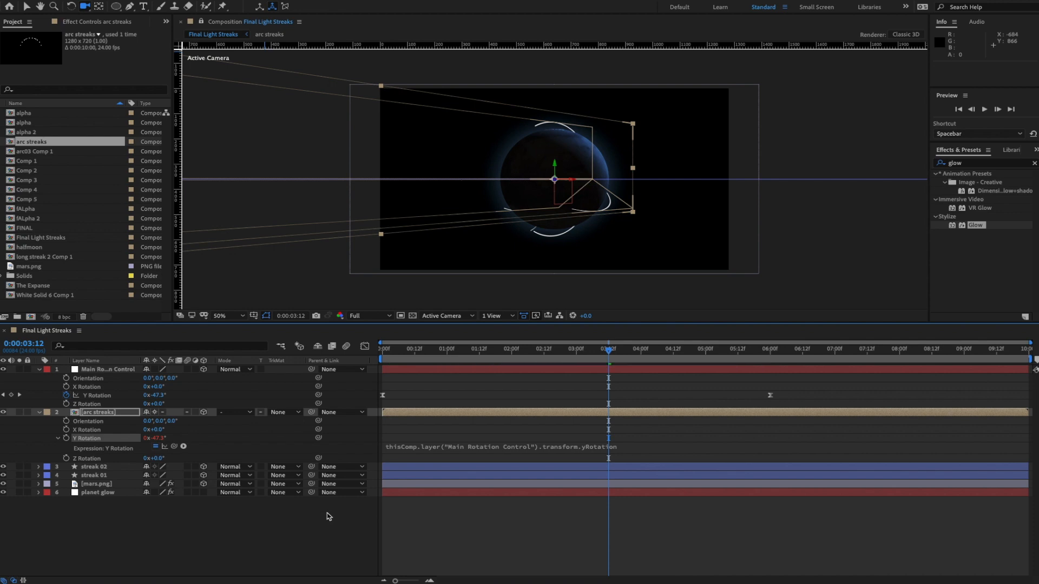
double_click(93, 415)
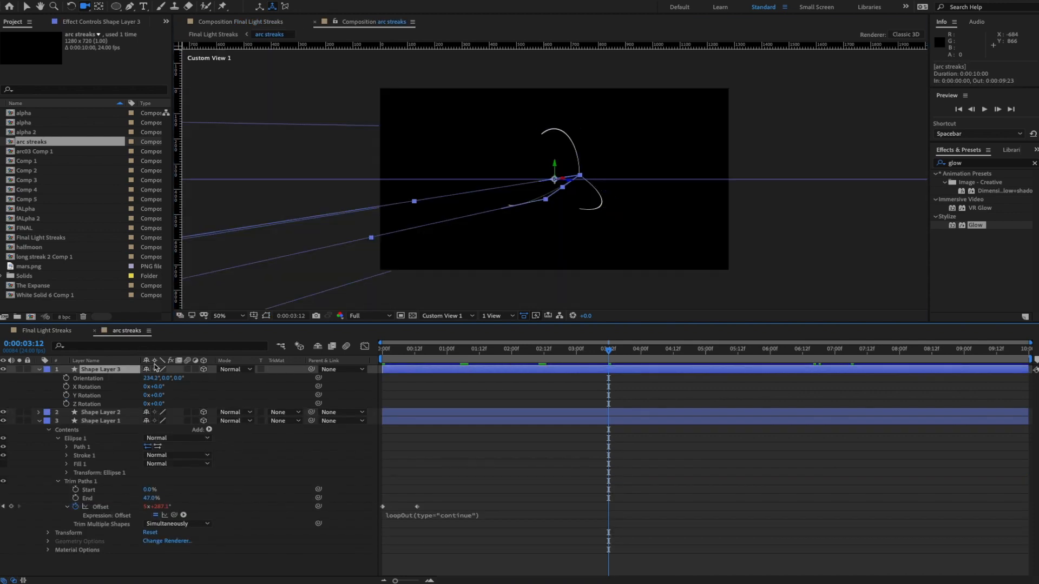
click(94, 332)
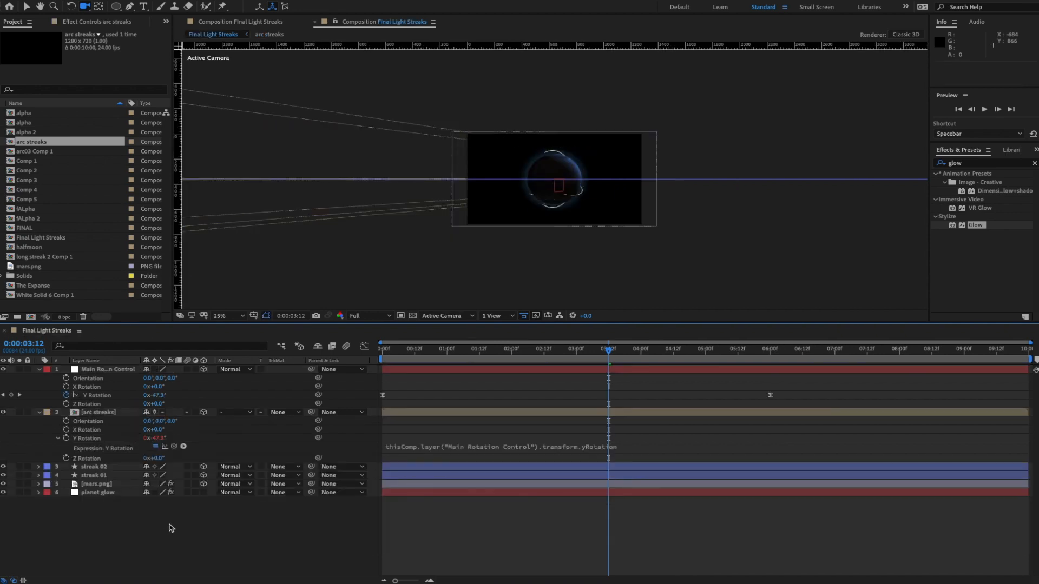
key(slash)
key(comma)
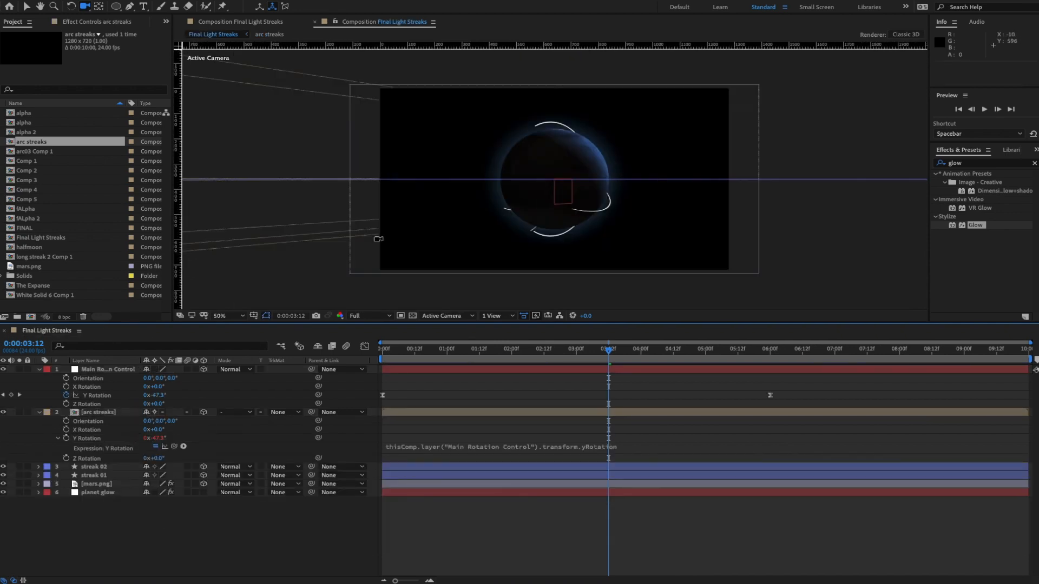
- Preview the streak animation and set the Main Rotation Control's Y Rotation keyframe at 0:00:06:00 to 75°
click(230, 317)
click(242, 547)
key(space)
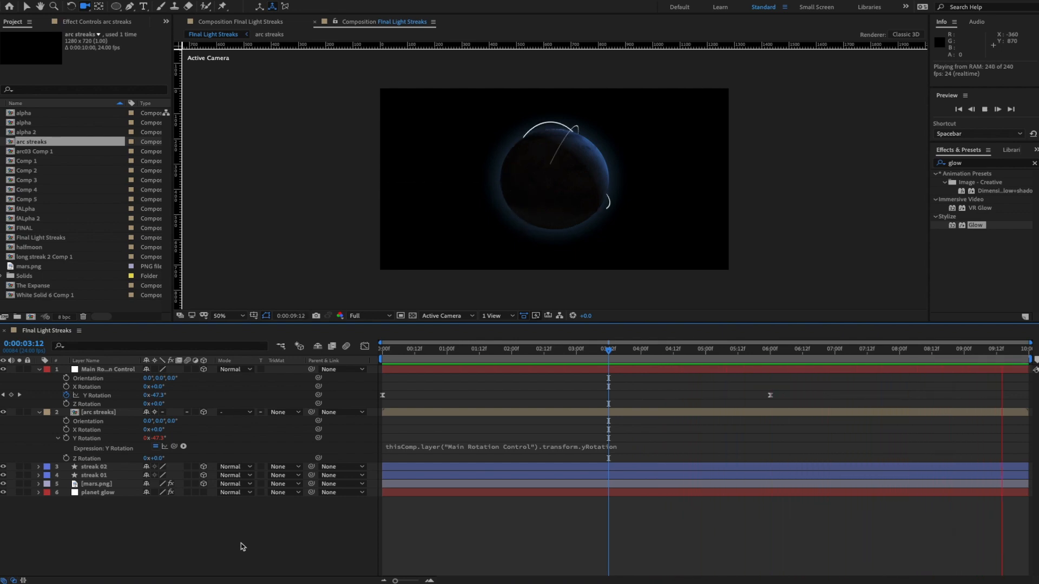
key(space)
click(617, 349)
drag(660, 357, 765, 356)
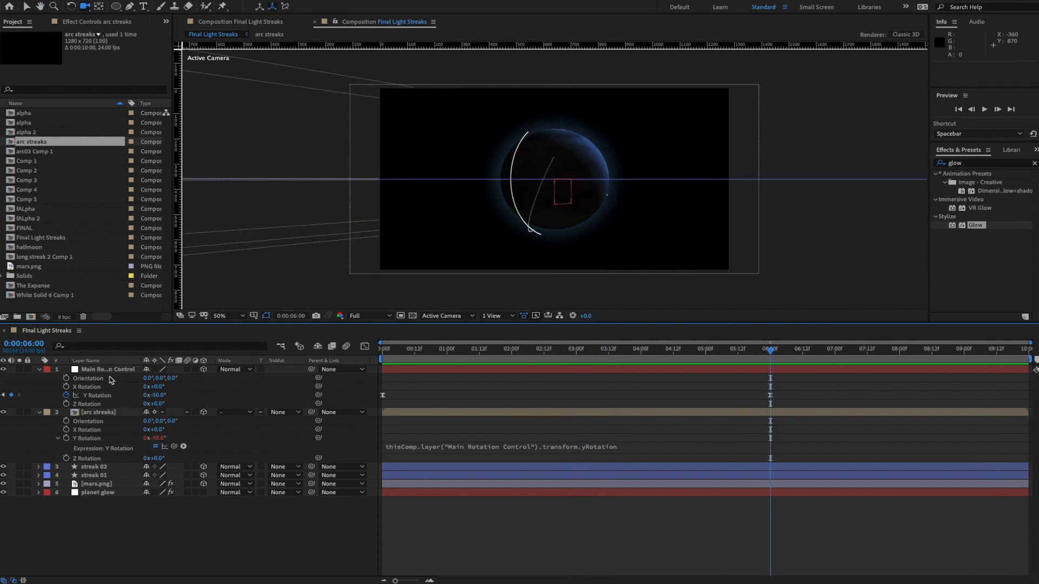
click(158, 396)
key(Return)
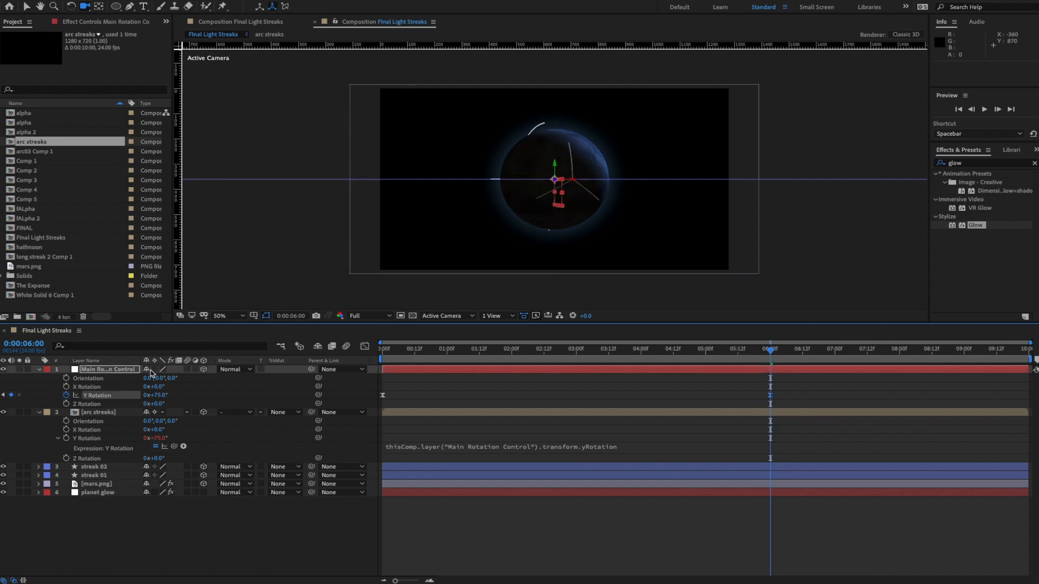
- Reshape the Y Rotation value curve to rise steeply from the first keyframe and ease into the last, and preview it
click(365, 347)
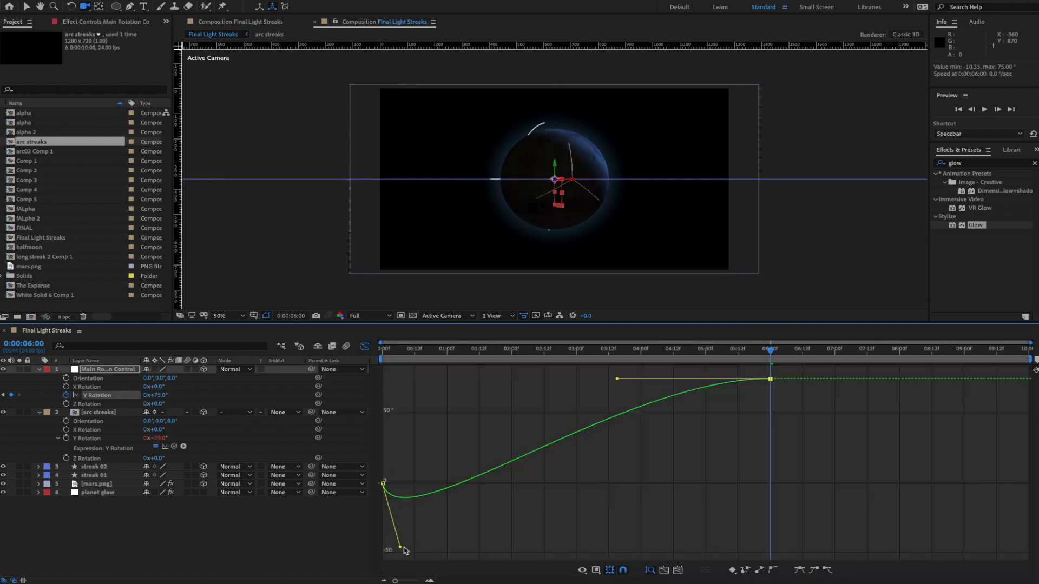
drag(402, 551, 417, 374)
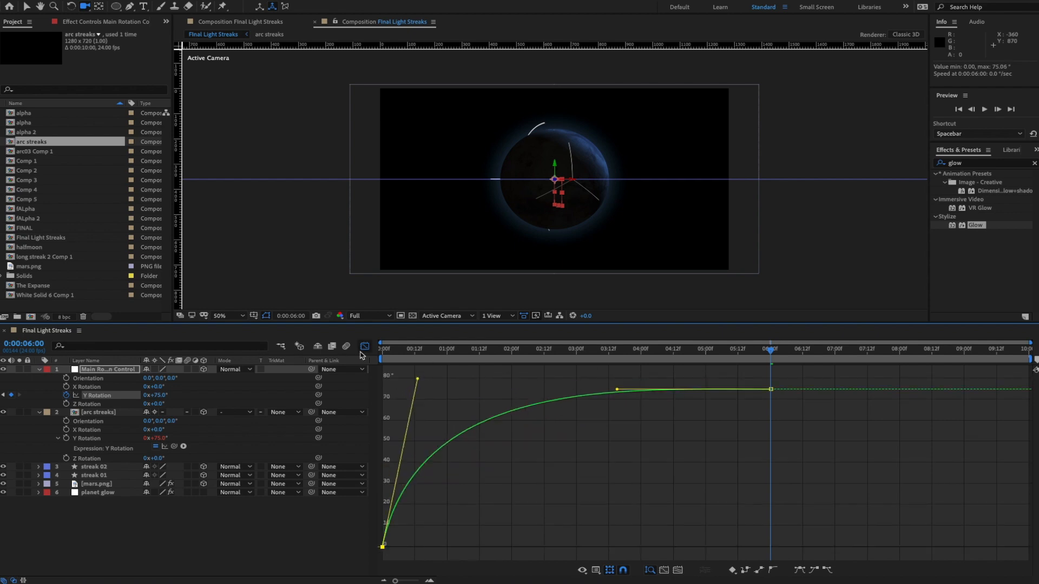
click(364, 346)
click(312, 515)
key(space)
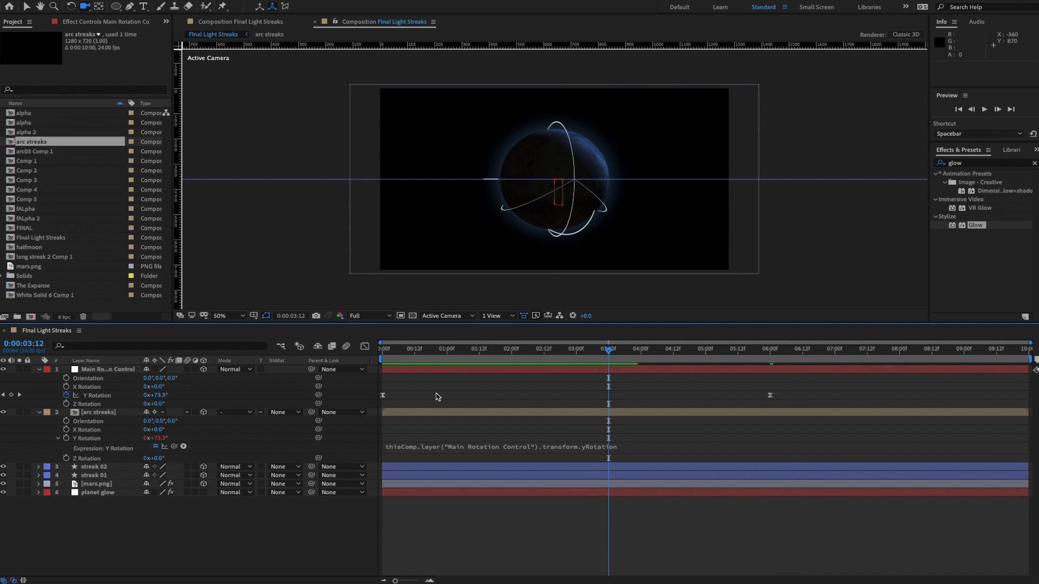
- Soften the start of the Main Rotation Control's Y Rotation curve, slightly lengthen the end keyframe's ease, and preview the motion
click(109, 370)
click(364, 349)
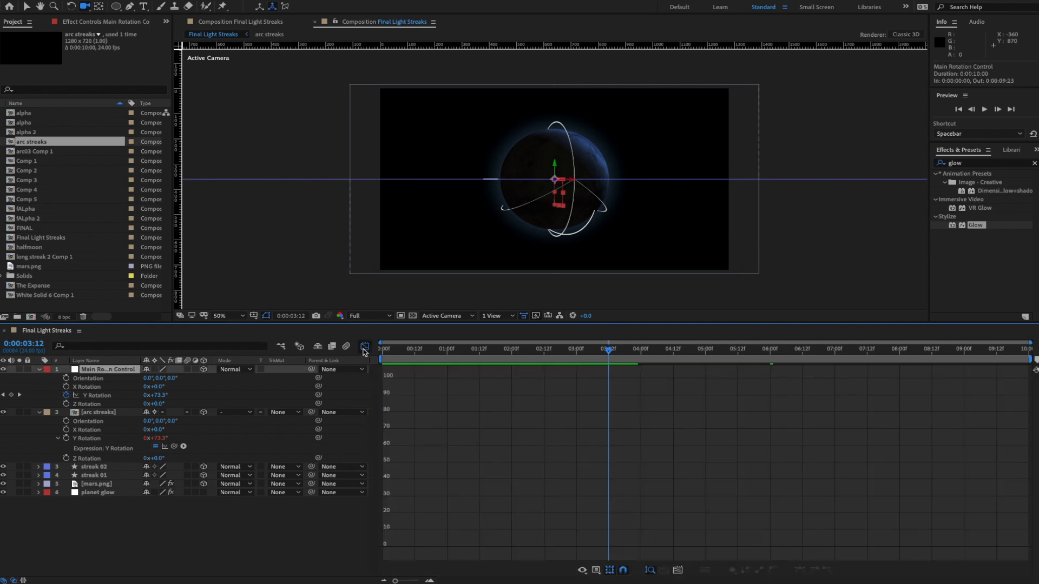
click(99, 396)
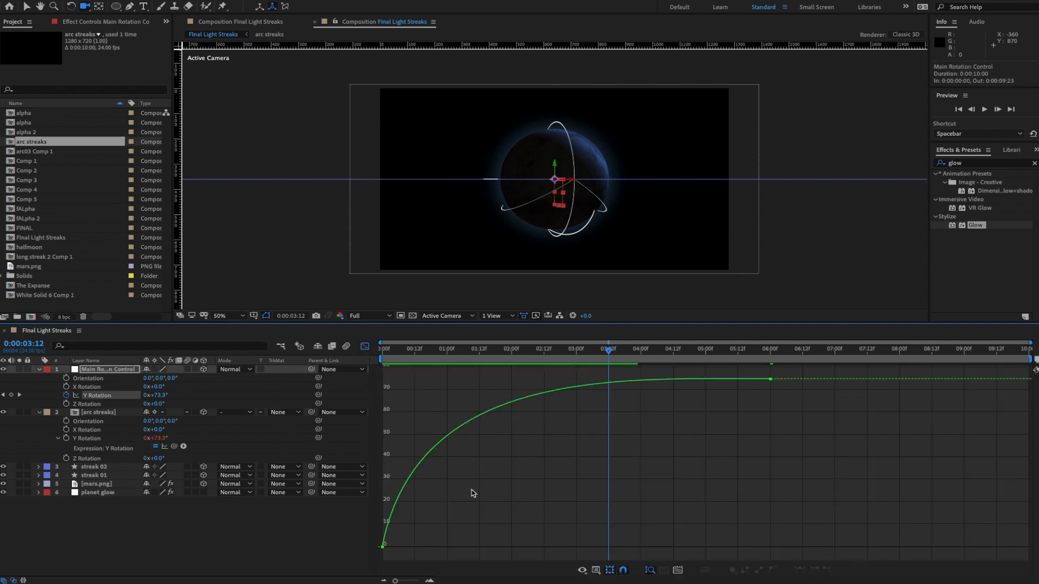
click(381, 548)
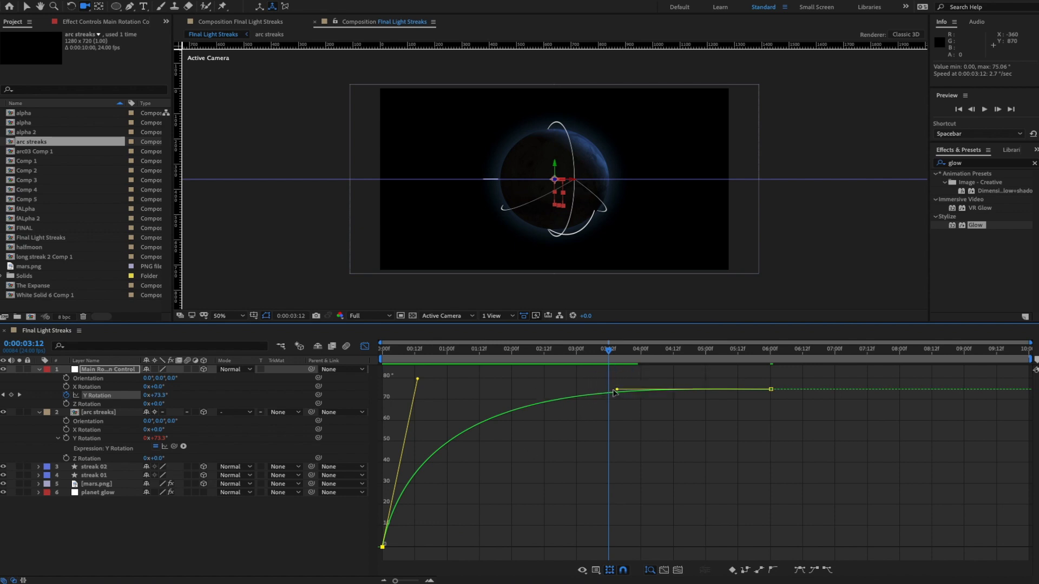
drag(615, 393, 611, 396)
mouse_move(418, 379)
mouse_down()
mouse_move(456, 404)
mouse_move(445, 404)
mouse_up()
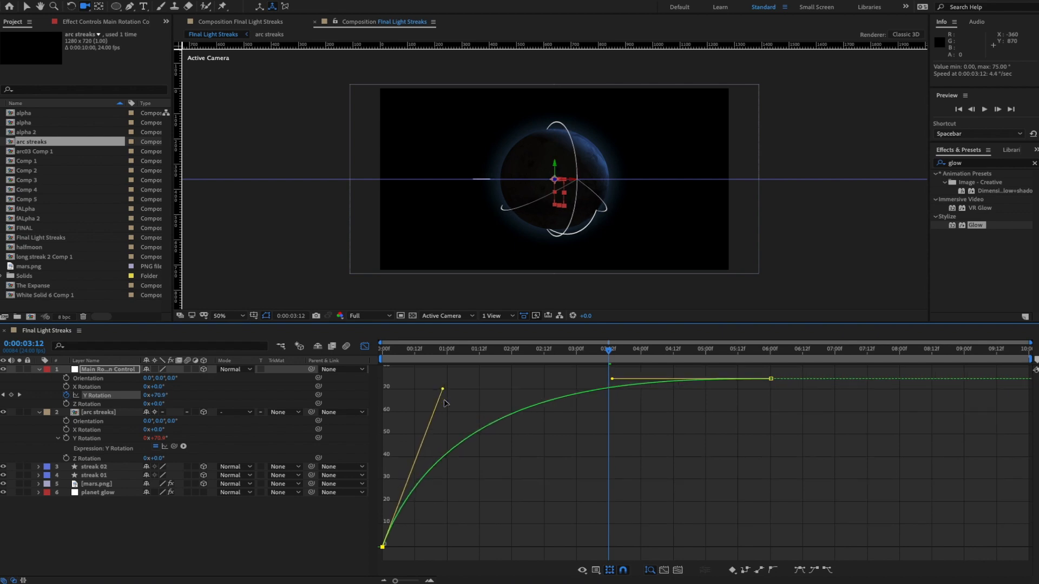
key(space)
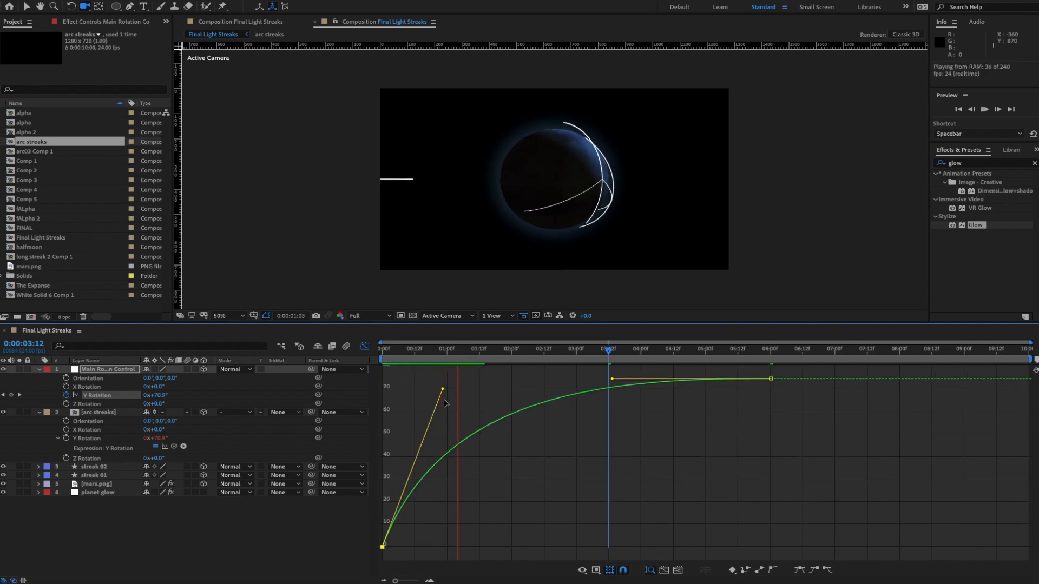
key(space)
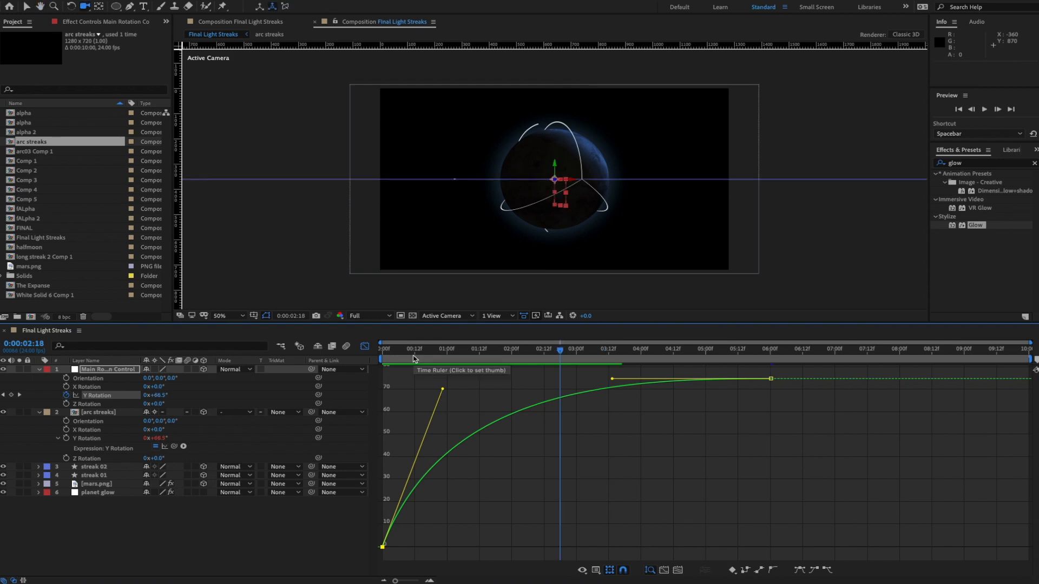
click(365, 345)
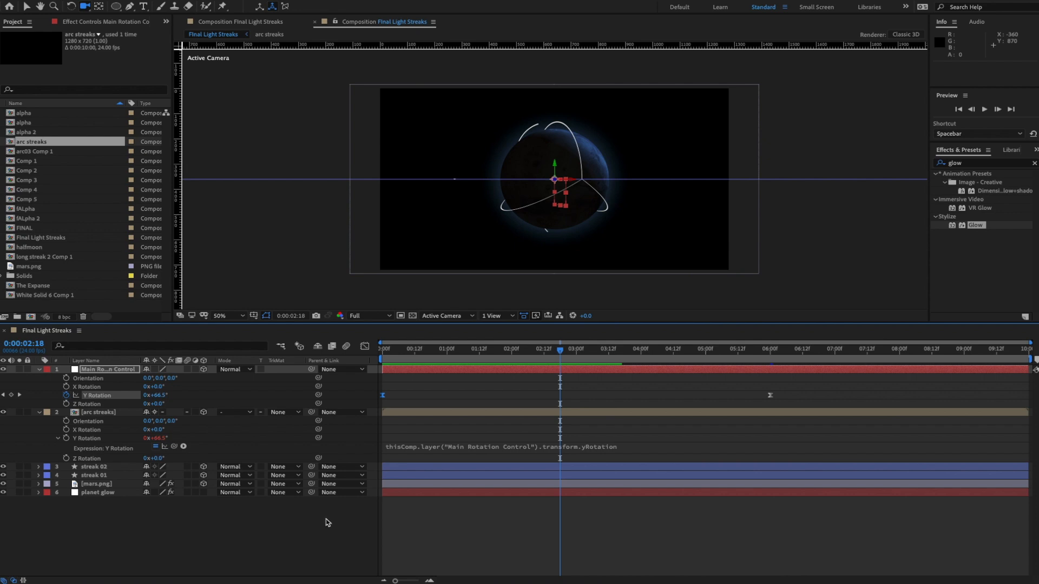
- Set the Main Rotation Control's Y Rotation at 0:00:06:00 to -75° and preview the reversed rotation
drag(562, 354, 770, 351)
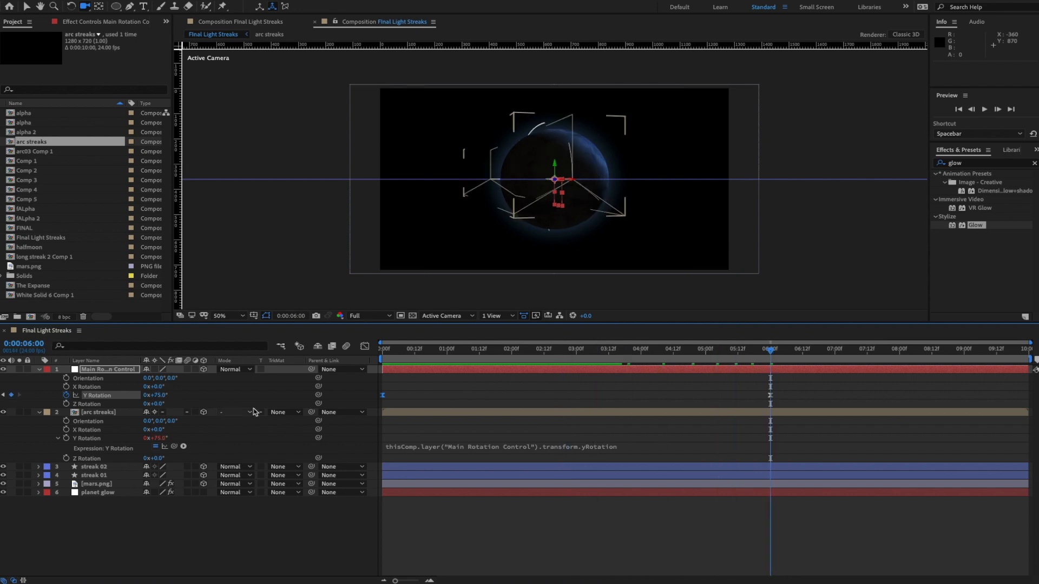
click(158, 397)
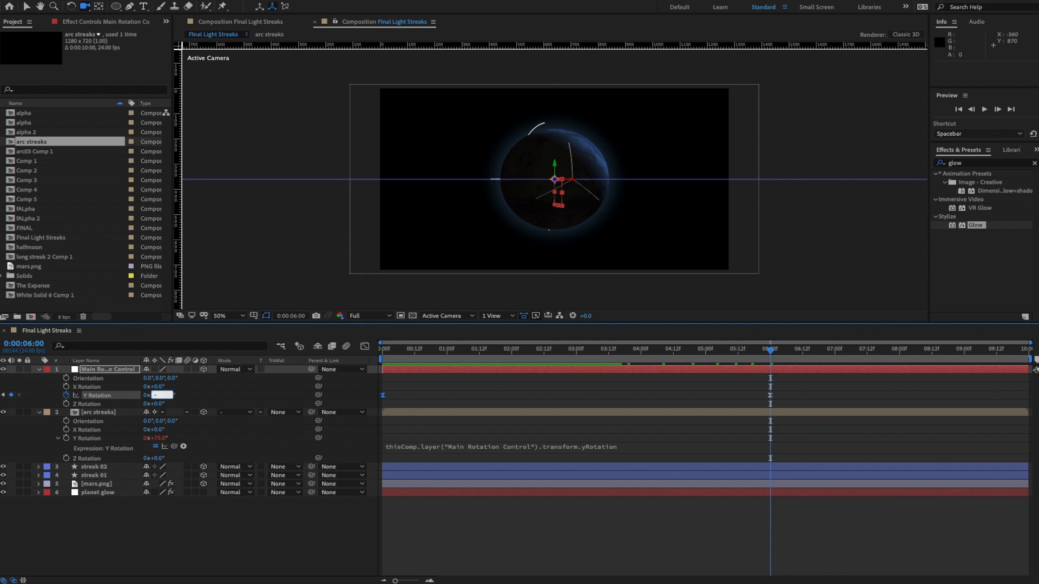
text(-75)
key(Return)
key(space)
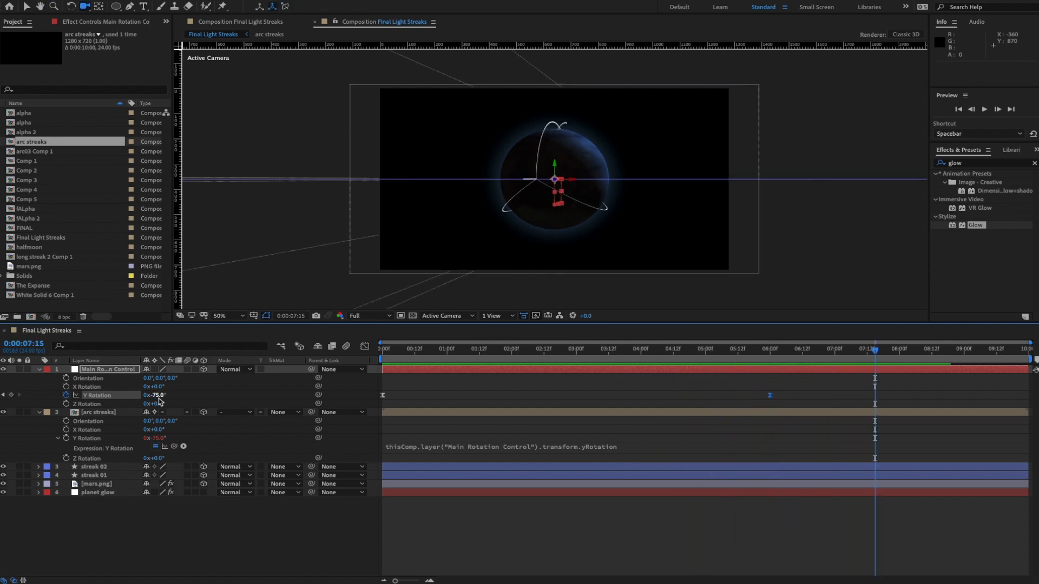
key(space)
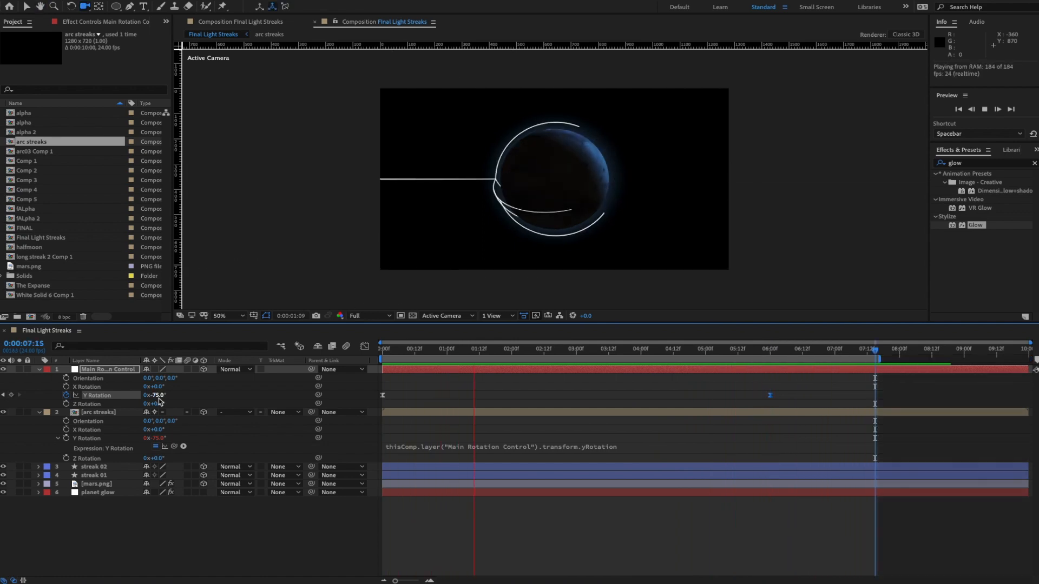
key(space)
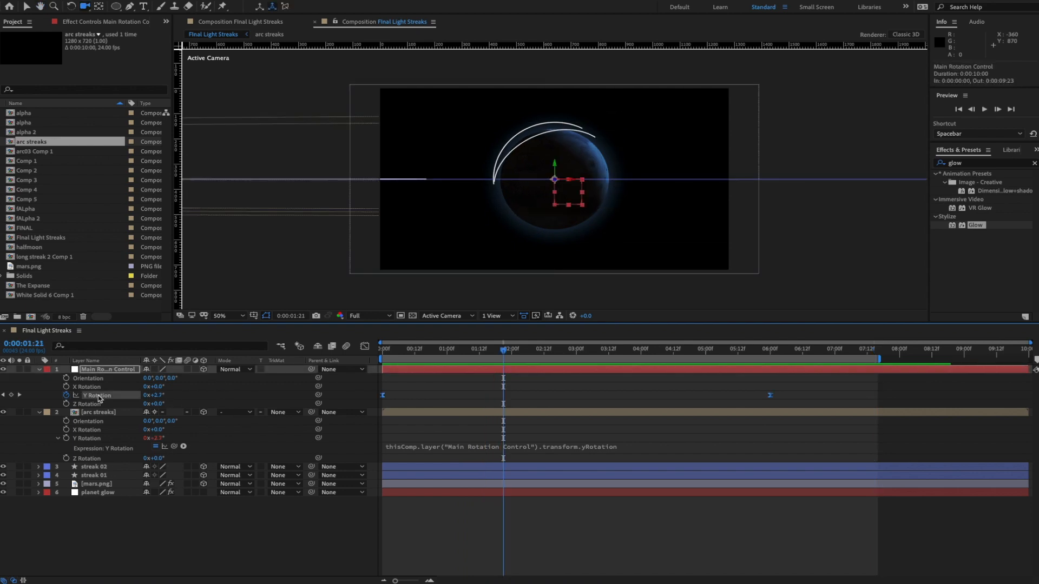
- Reshape the Y Rotation curve to fall steeply from the first keyframe and ease smoothly into -75°, and preview the result
click(364, 347)
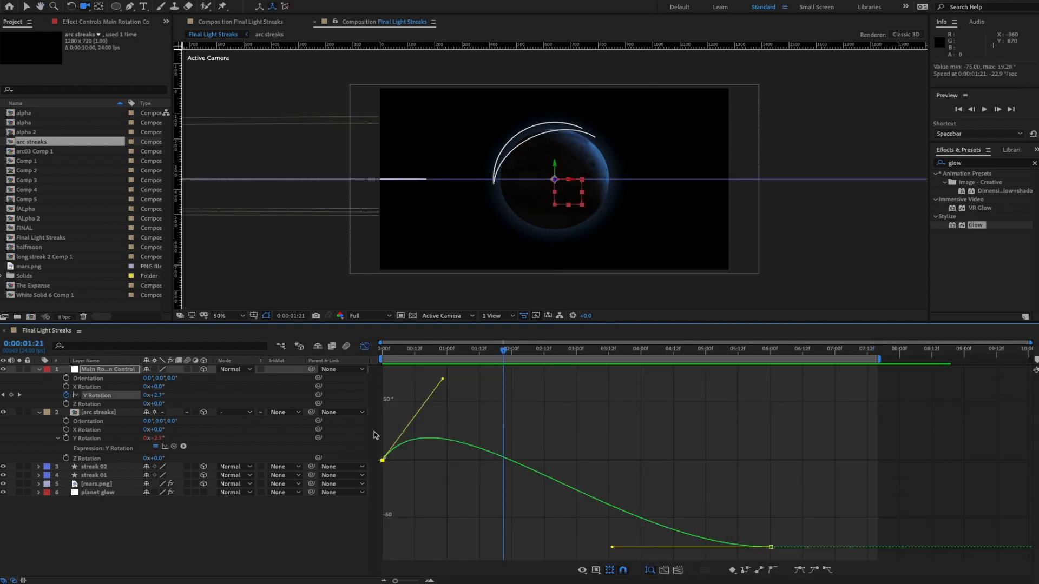
drag(443, 385, 409, 543)
key(space)
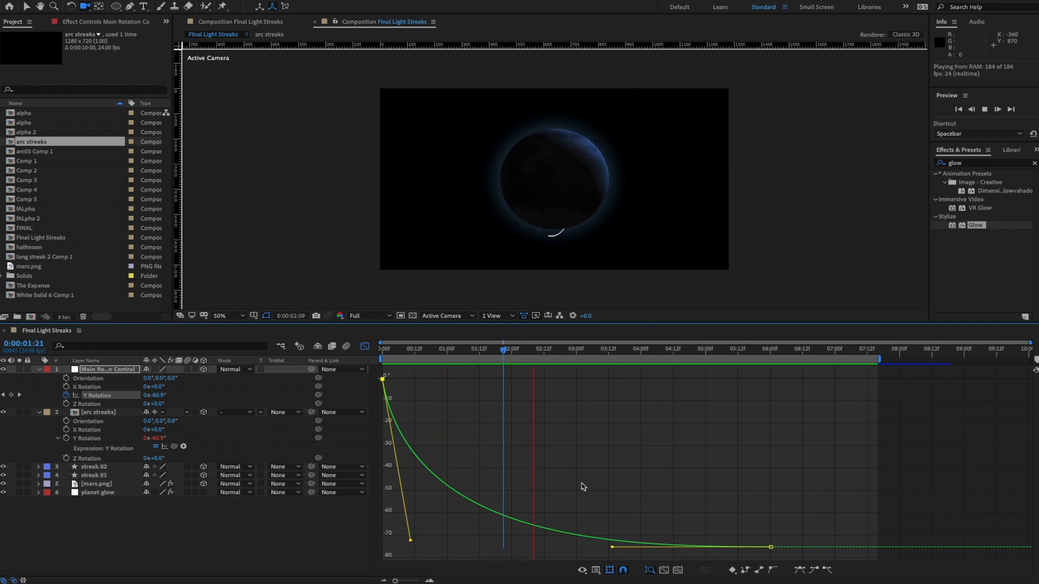
key(space)
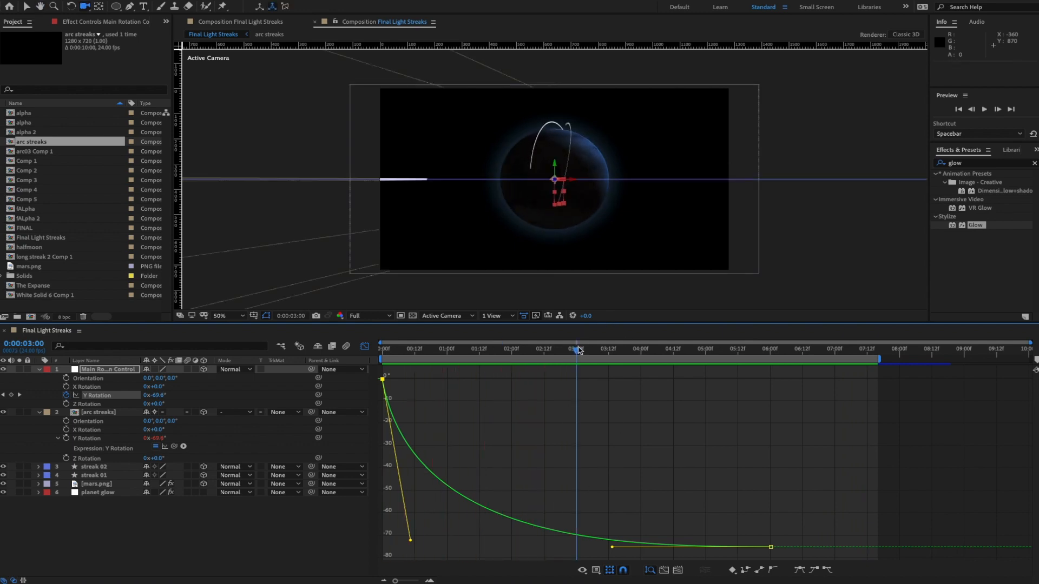
drag(578, 350, 428, 361)
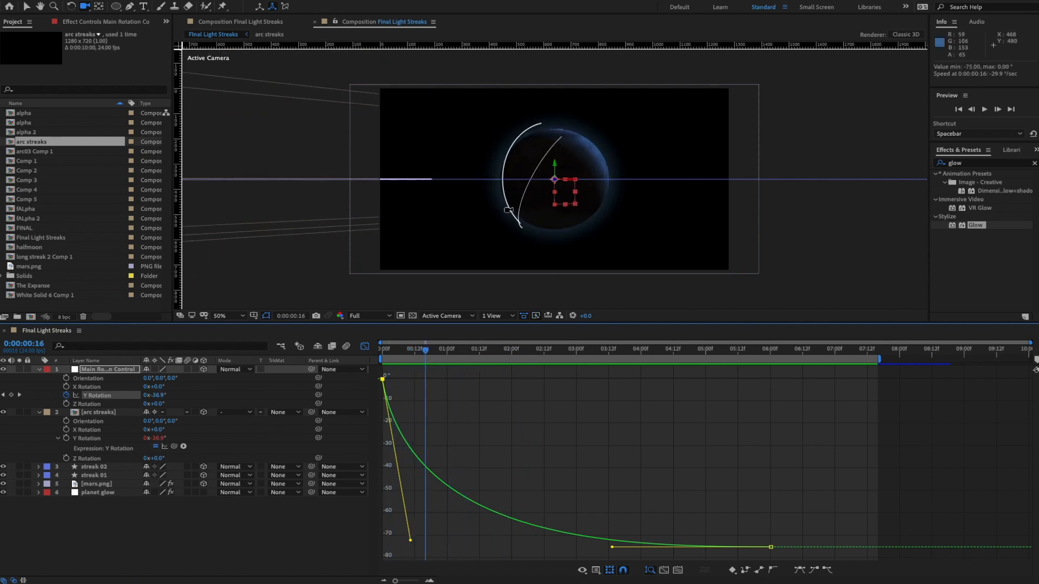
key(space)
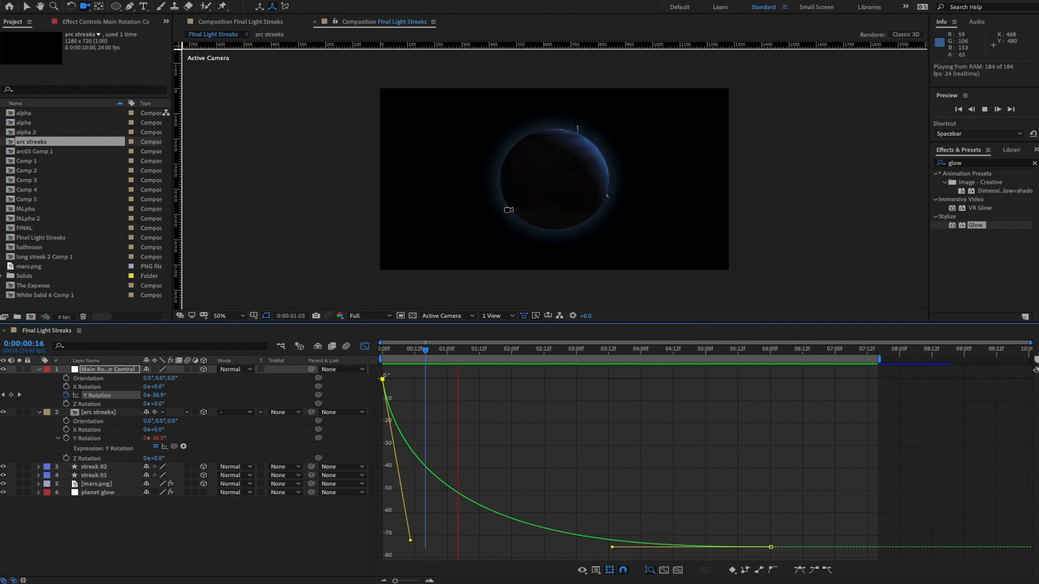
key(space)
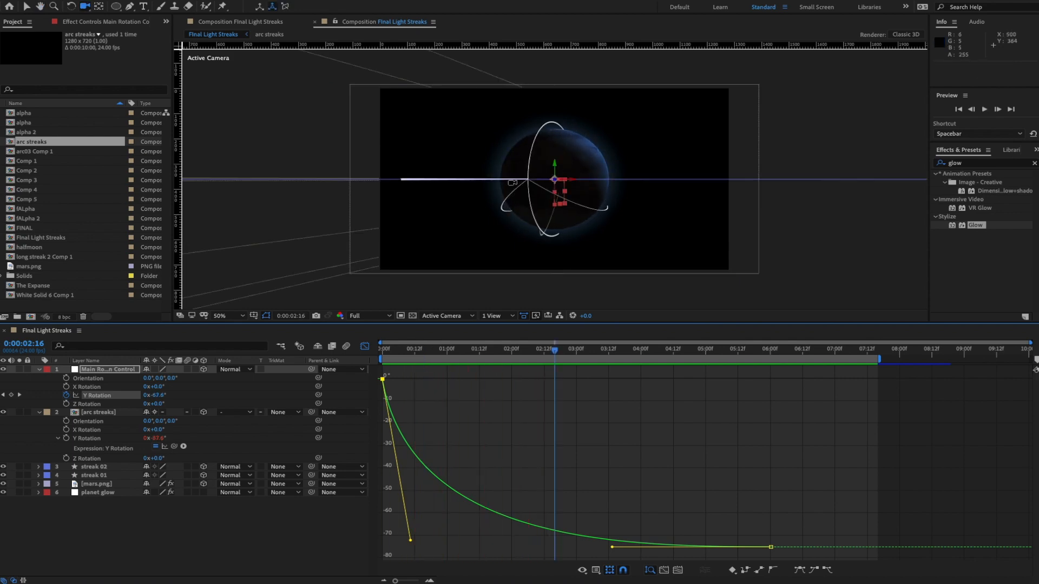
click(365, 346)
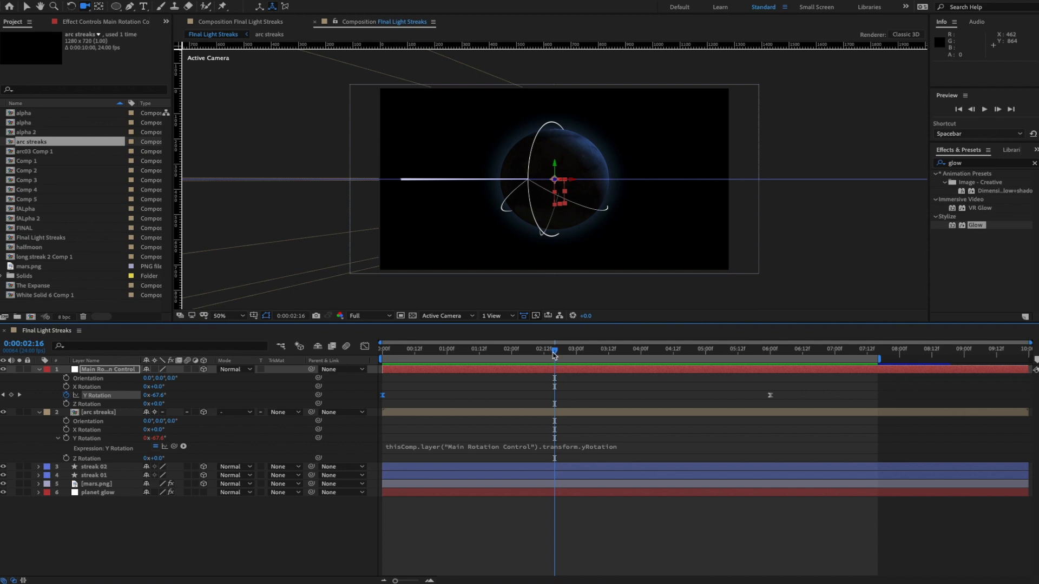
- Reveal the streak 02 layer's rotation properties, set its Y Orientation to 294°, and preview the animation
click(97, 468)
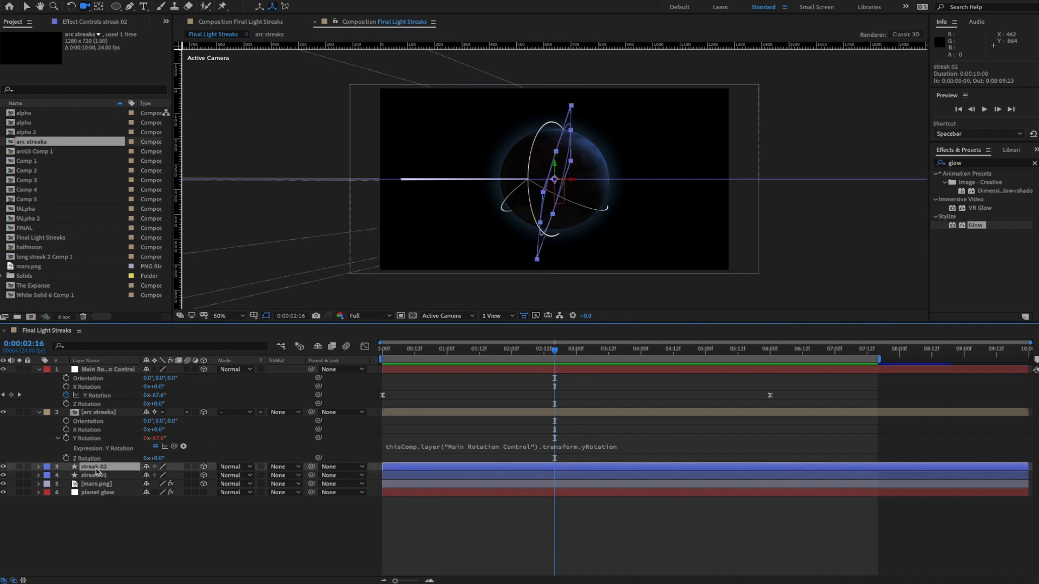
key(r)
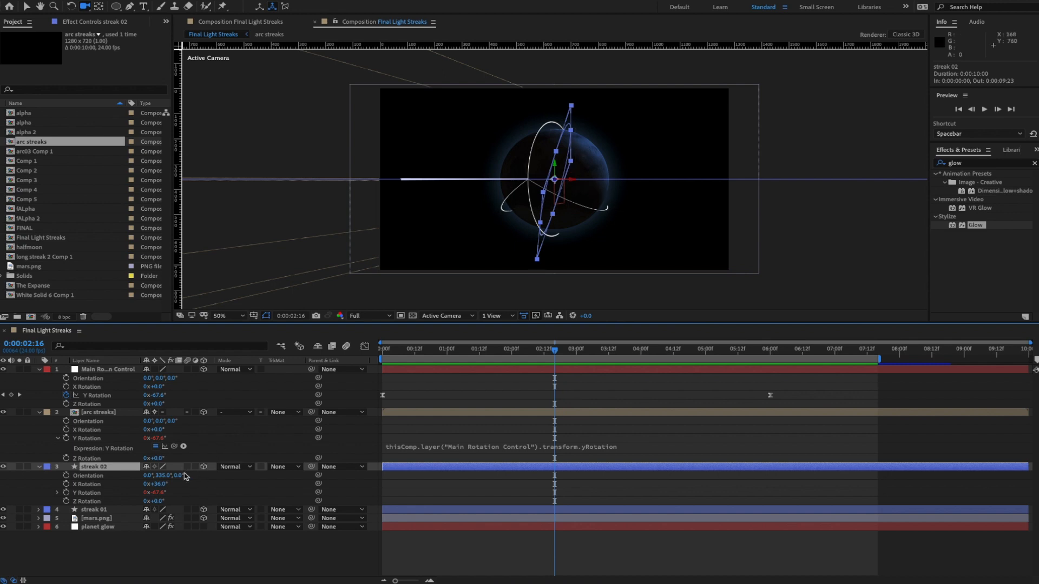
drag(161, 486, 153, 487)
key(ctrl+z)
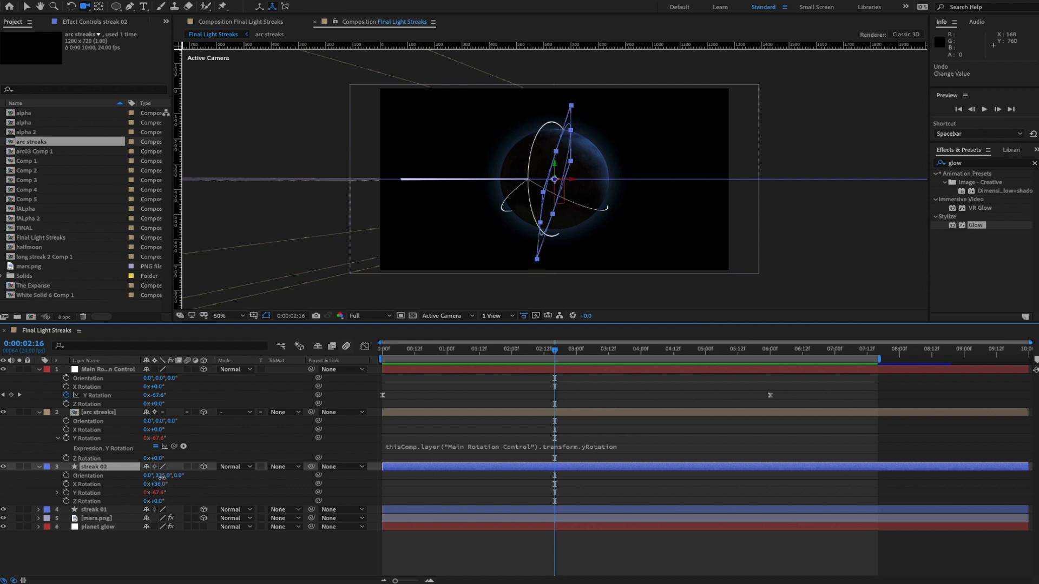
drag(163, 476, 142, 478)
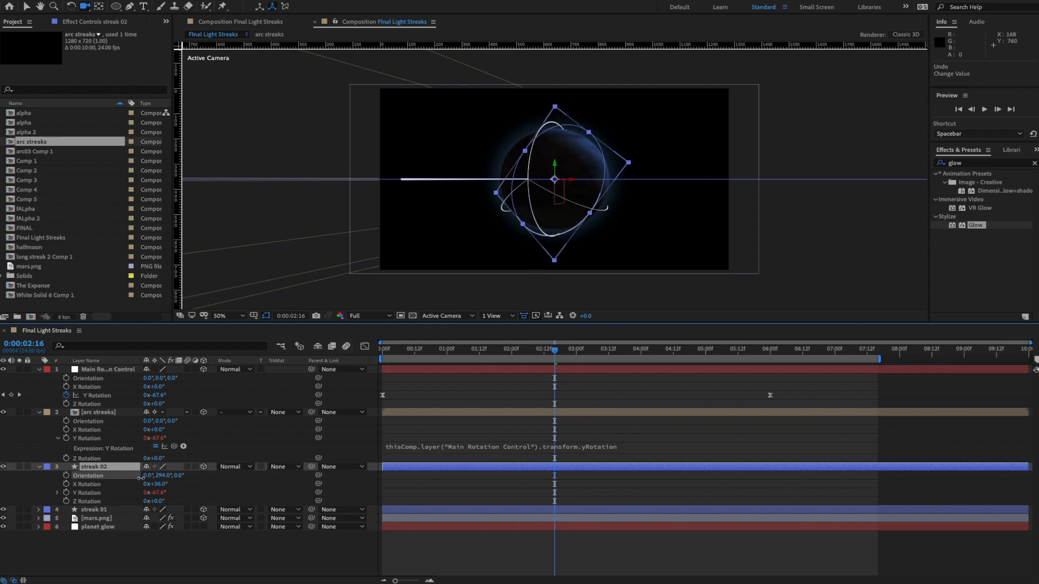
key(space)
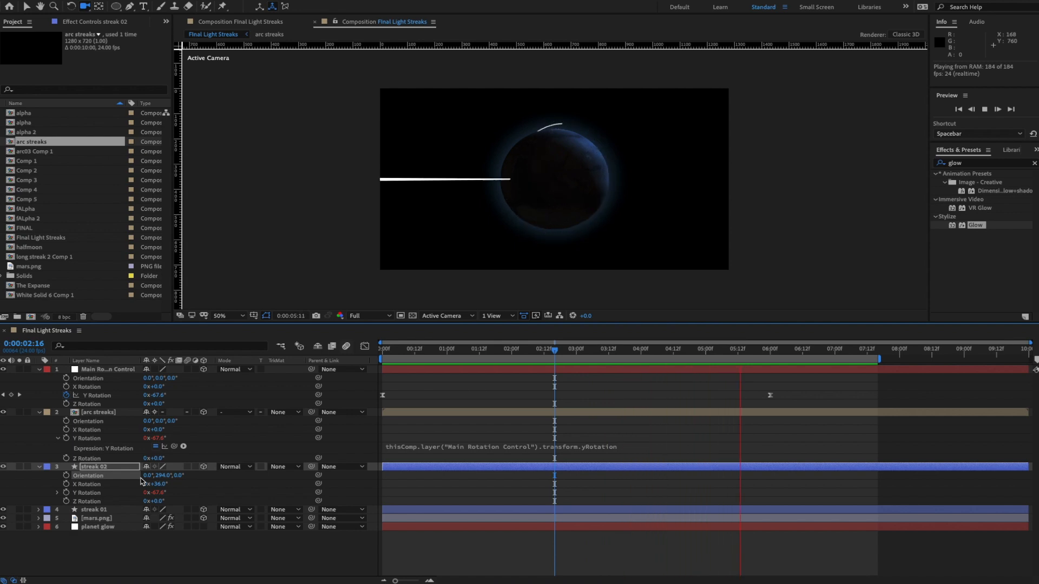
key(space)
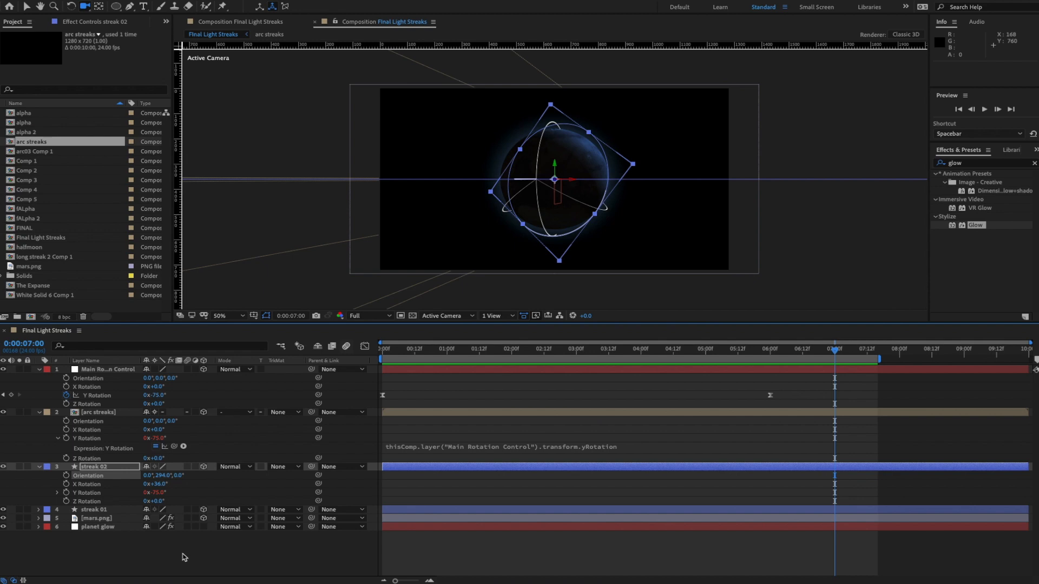
- Move the current time to 0:00:01:00 and collapse the properties of the arc streaks and Main Rotation Control layers
drag(1036, 165, 472, 152)
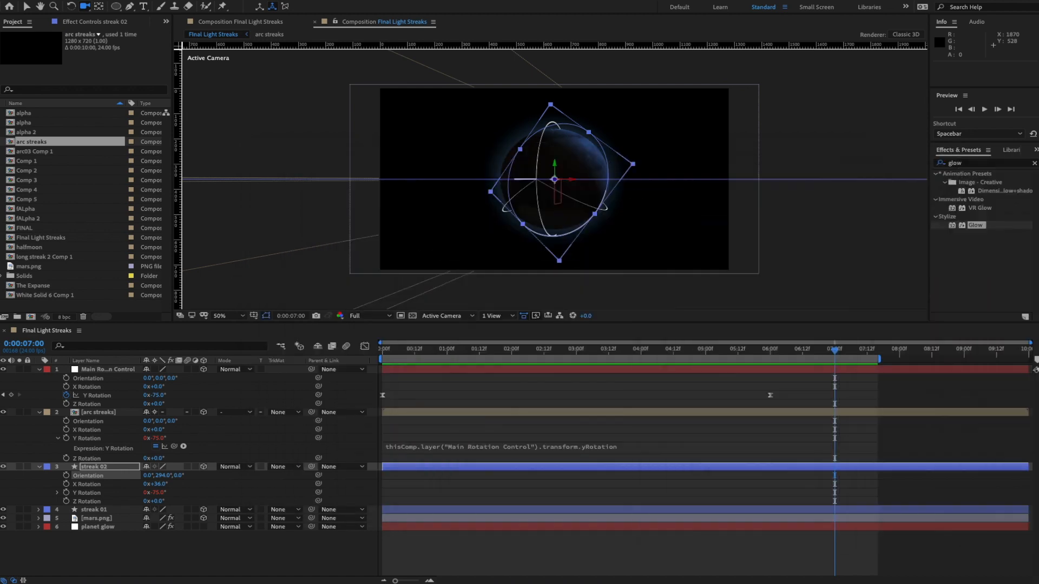
click(248, 562)
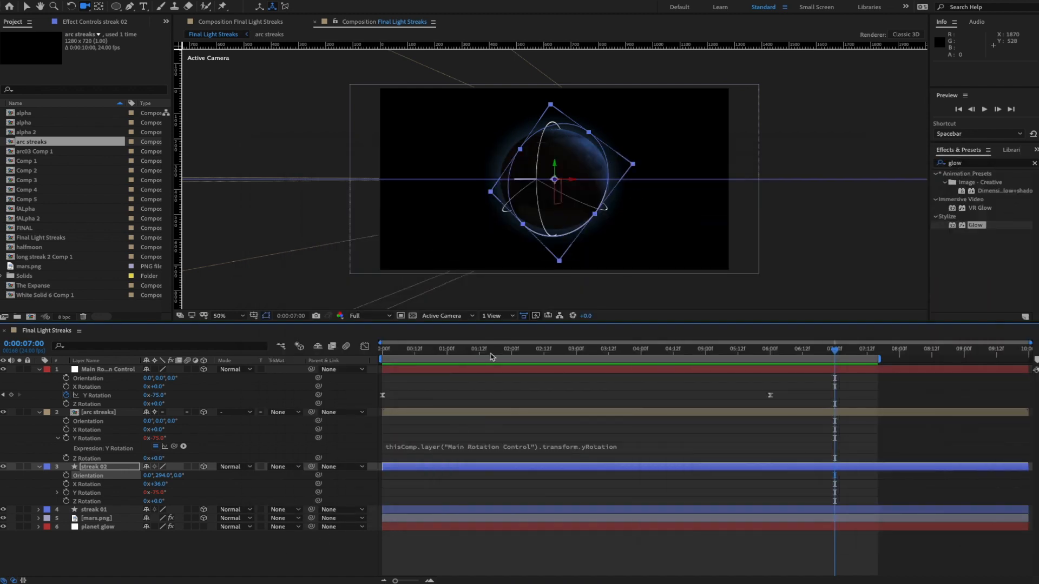
click(447, 350)
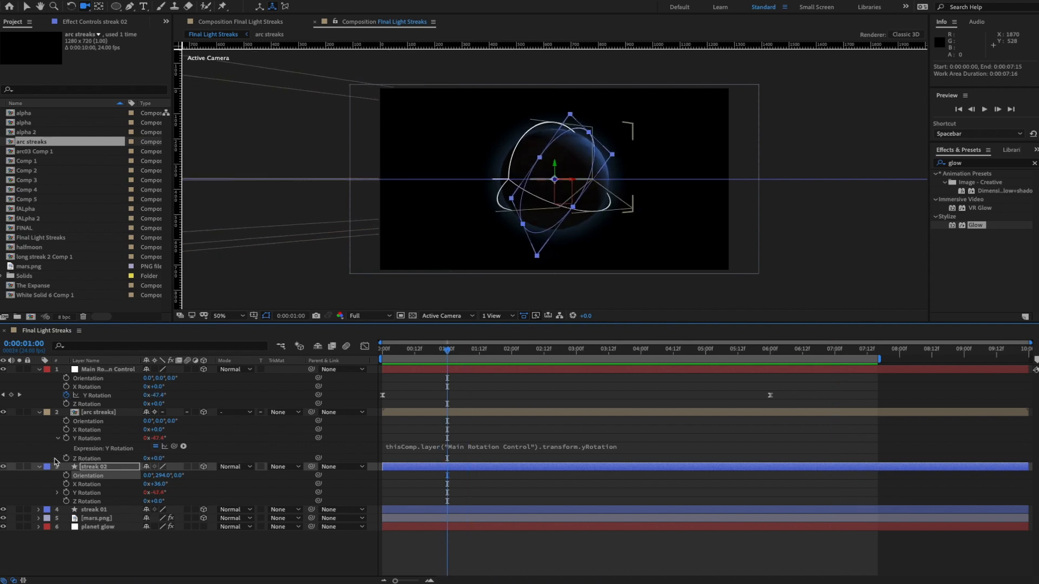
click(40, 413)
click(39, 369)
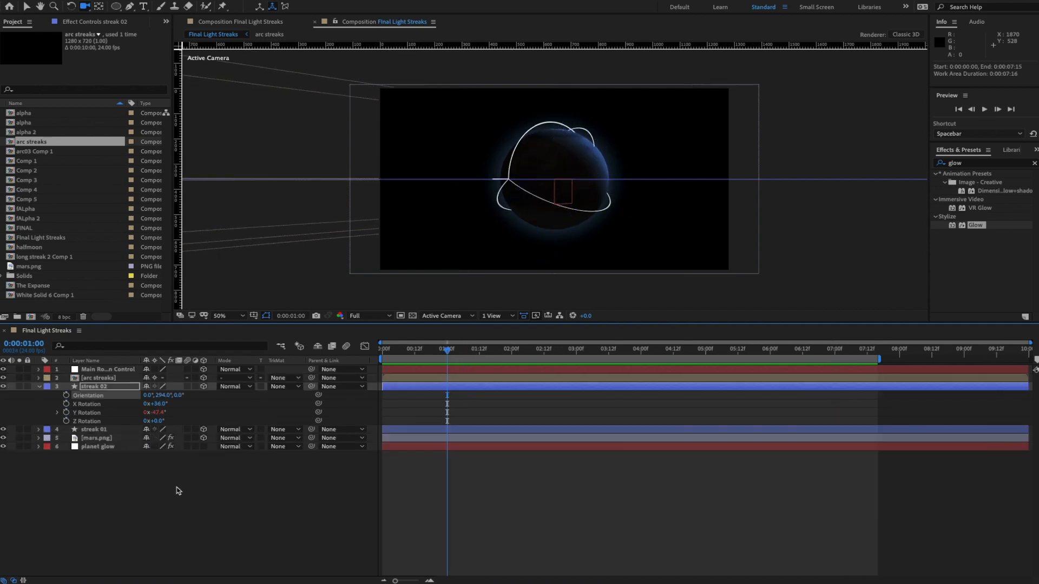
- Collapse the streak 02 layer's properties, then solo the streak 01 layer and preview it
click(176, 487)
click(39, 386)
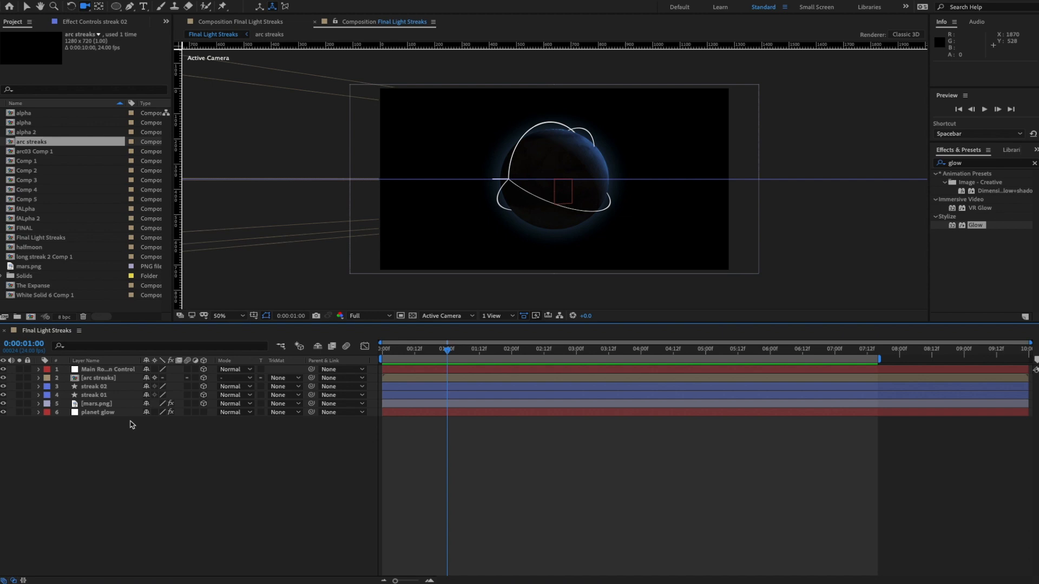
click(20, 395)
key(space)
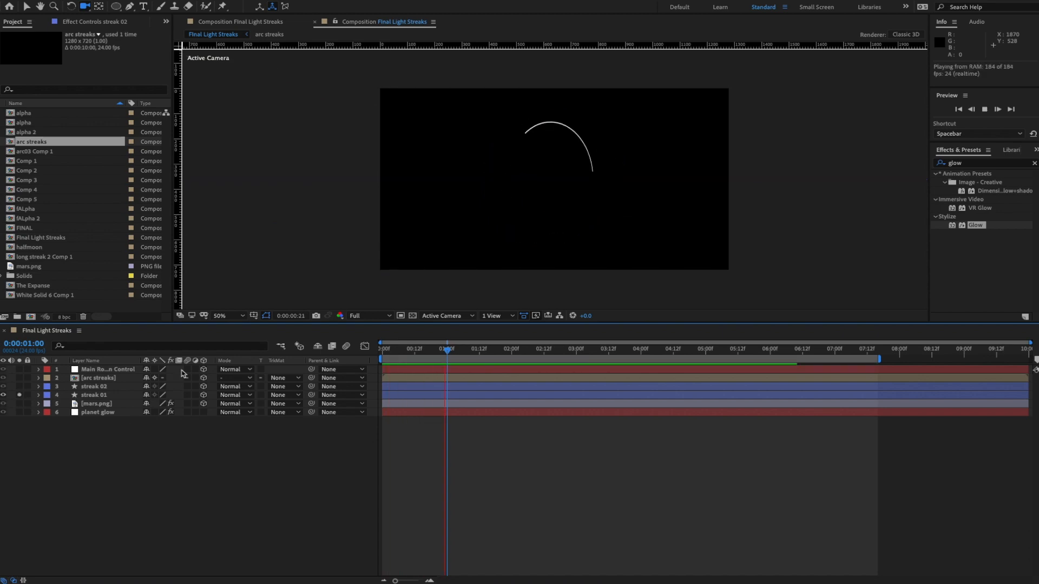
key(space)
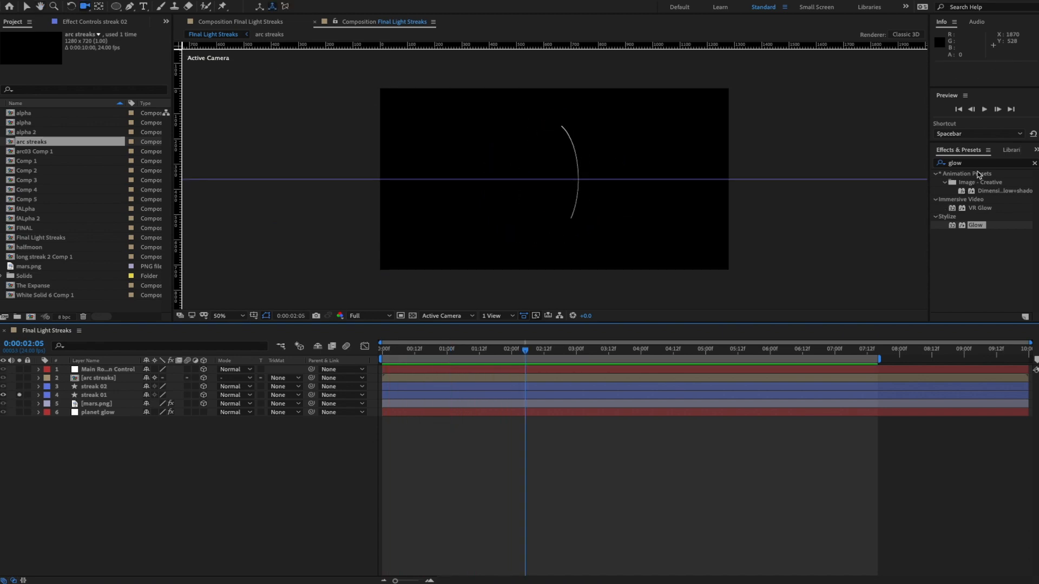
- Apply the Glow effect to streak 01 with Glow Colors set to A & B Colors and both colors bright blue
mouse_move(954, 231)
mouse_down()
mouse_move(635, 415)
mouse_move(171, 422)
mouse_move(103, 398)
mouse_up()
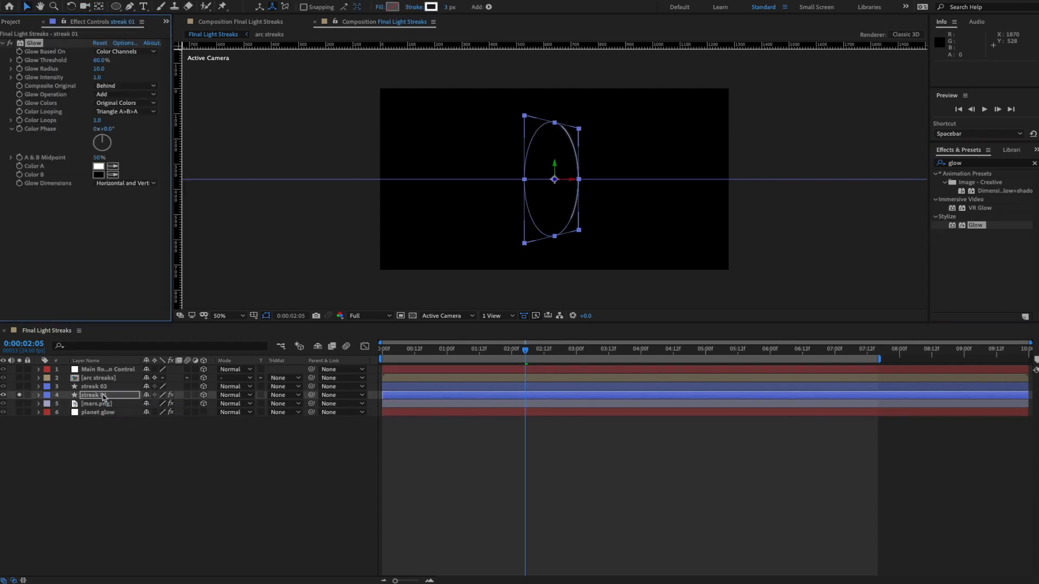
click(227, 455)
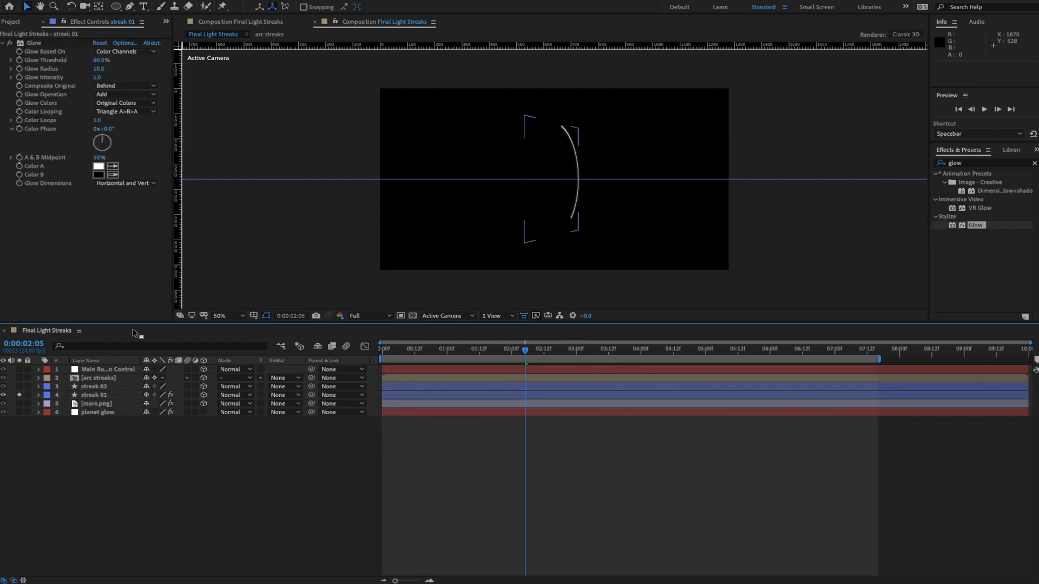
click(98, 168)
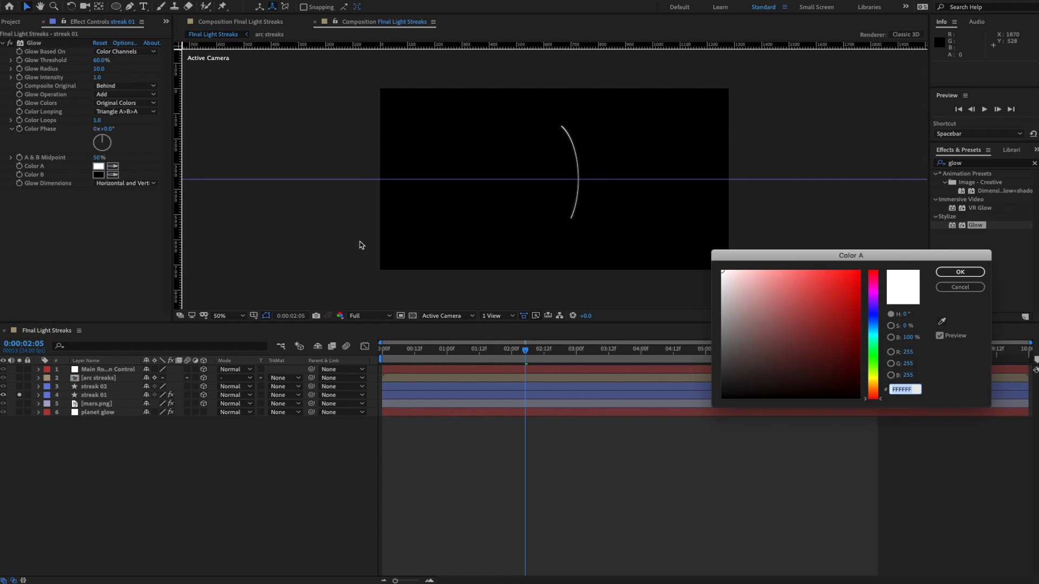
click(874, 335)
click(960, 272)
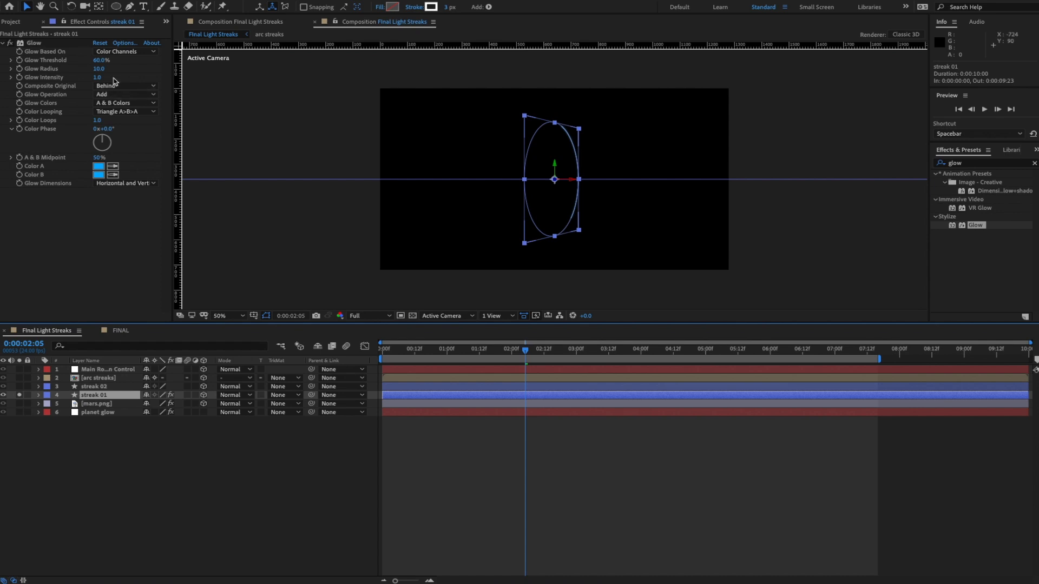
- Set streak 01's Glow Intensity to 5, hide the mask and shape path outlines, and preview the glowing streak
click(98, 77)
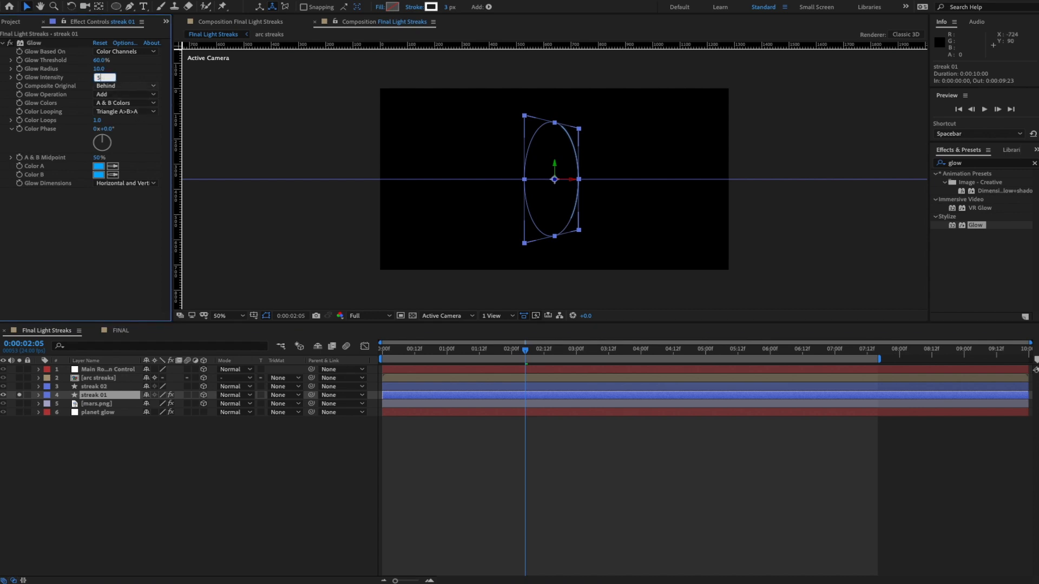
key(Return)
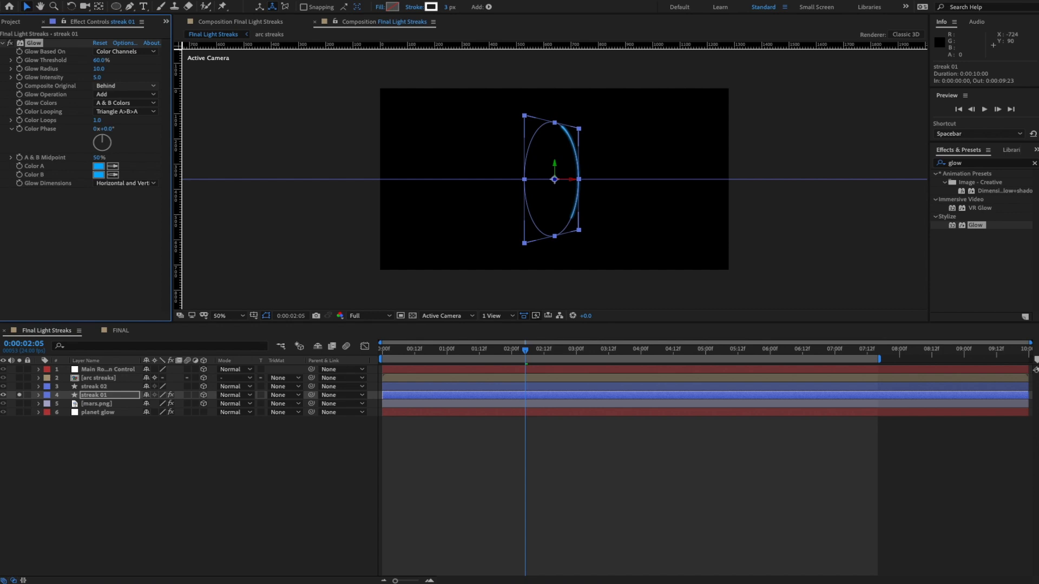
click(267, 316)
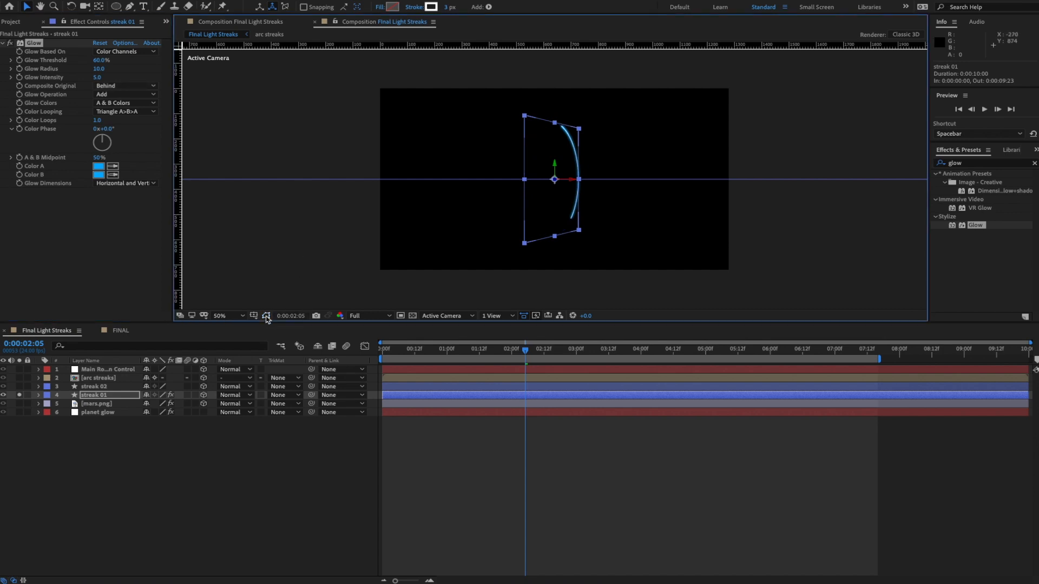
key(space)
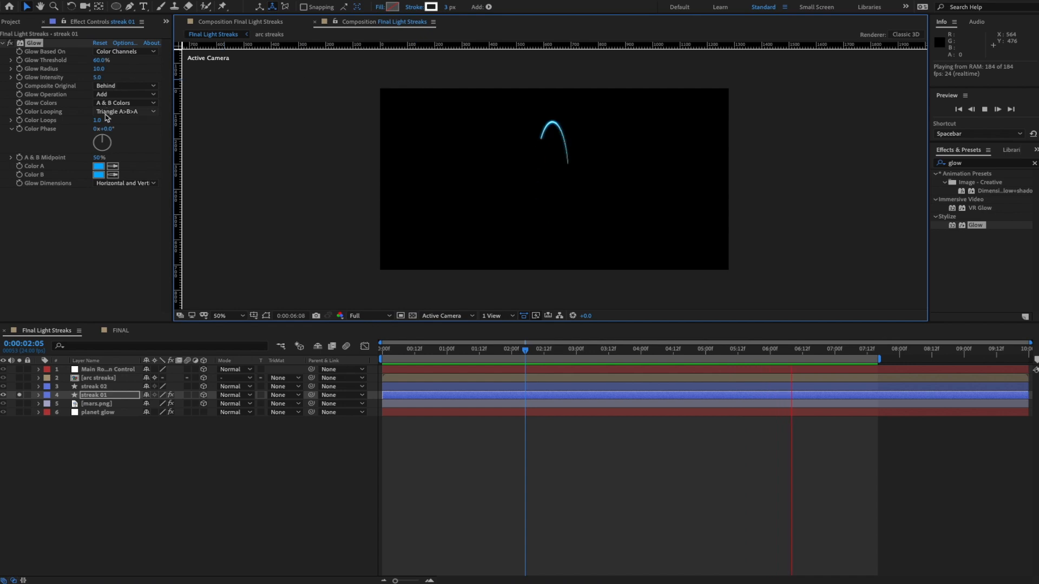
key(space)
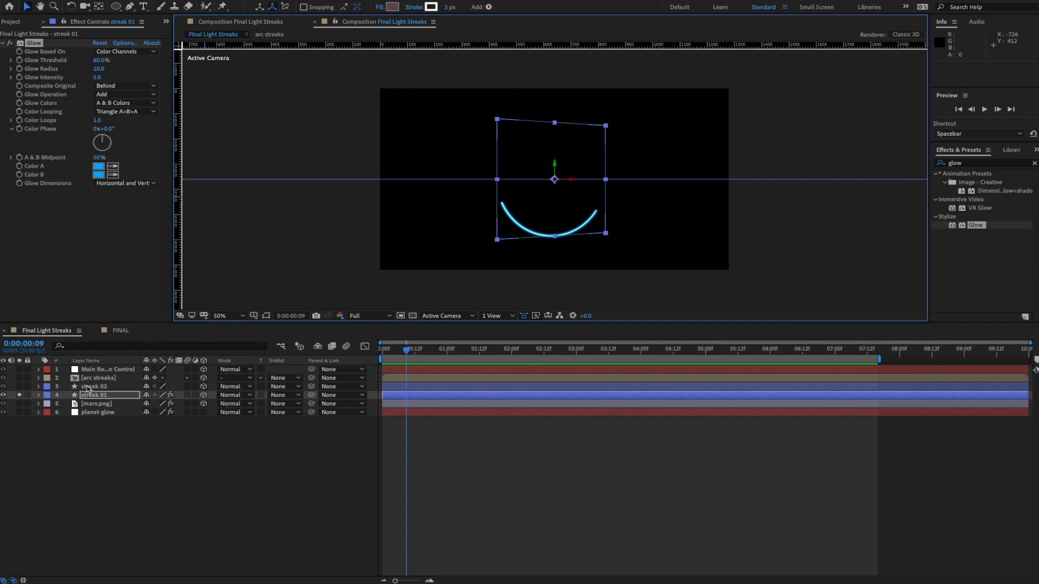
- Turn off streak 01's solo and paste the Glow effect onto the streak 02 layer
click(20, 396)
click(98, 387)
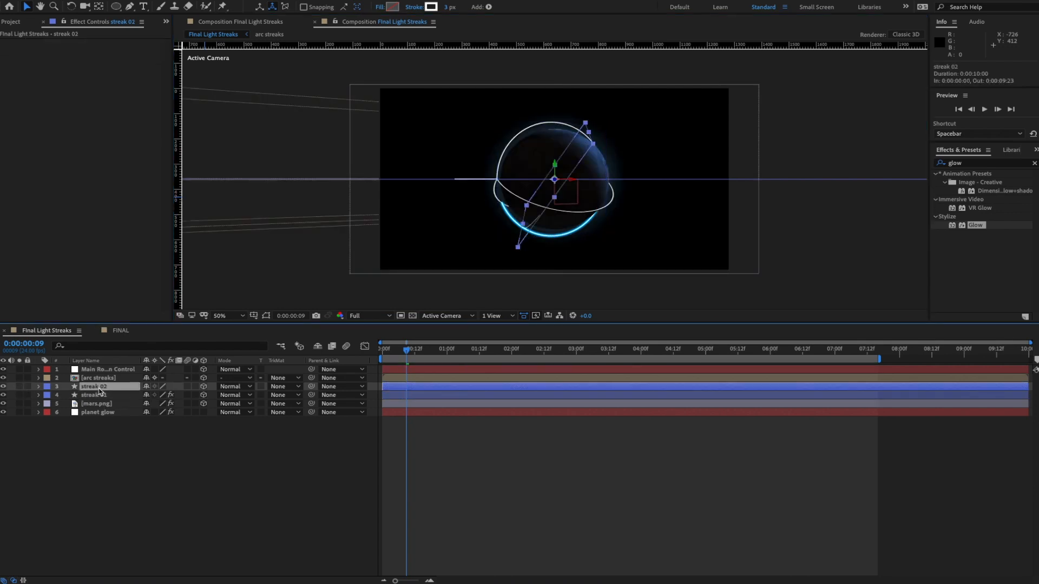
key(ctrl+v)
- Try pasting the Glow effect onto the arc streaks layer and preview the animation
click(100, 379)
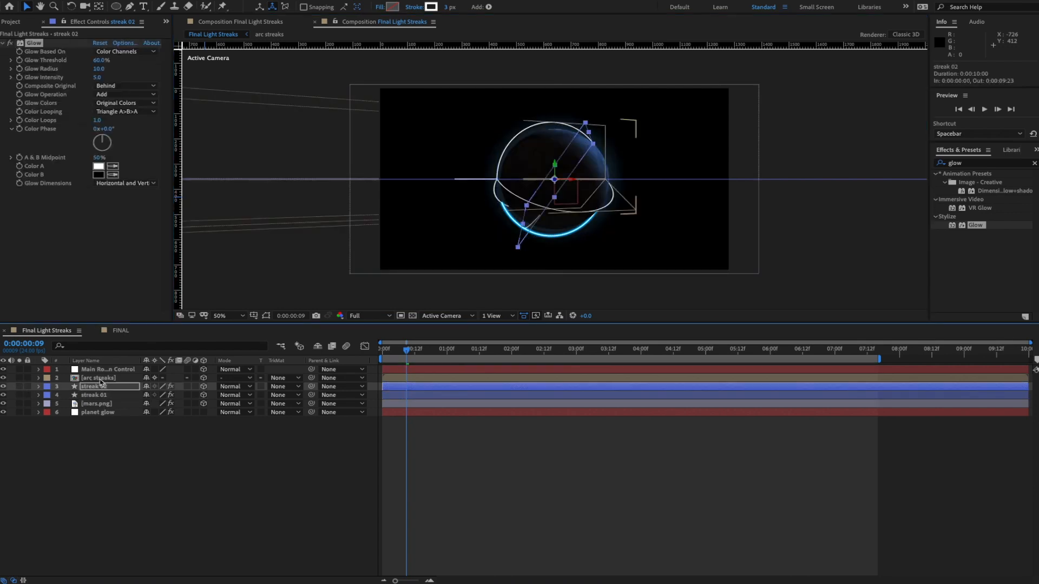
key(ctrl+v)
click(223, 464)
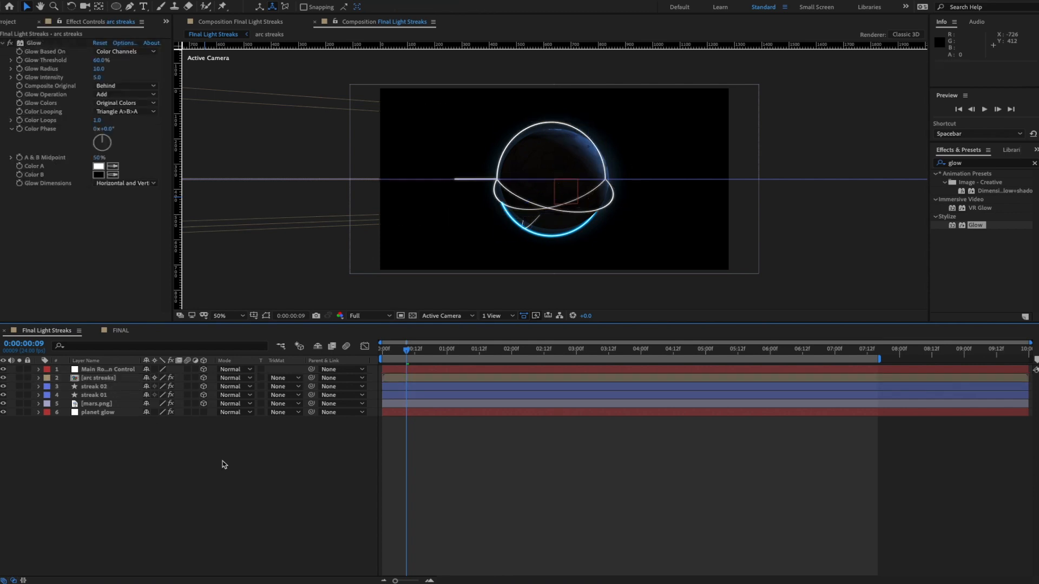
key(space)
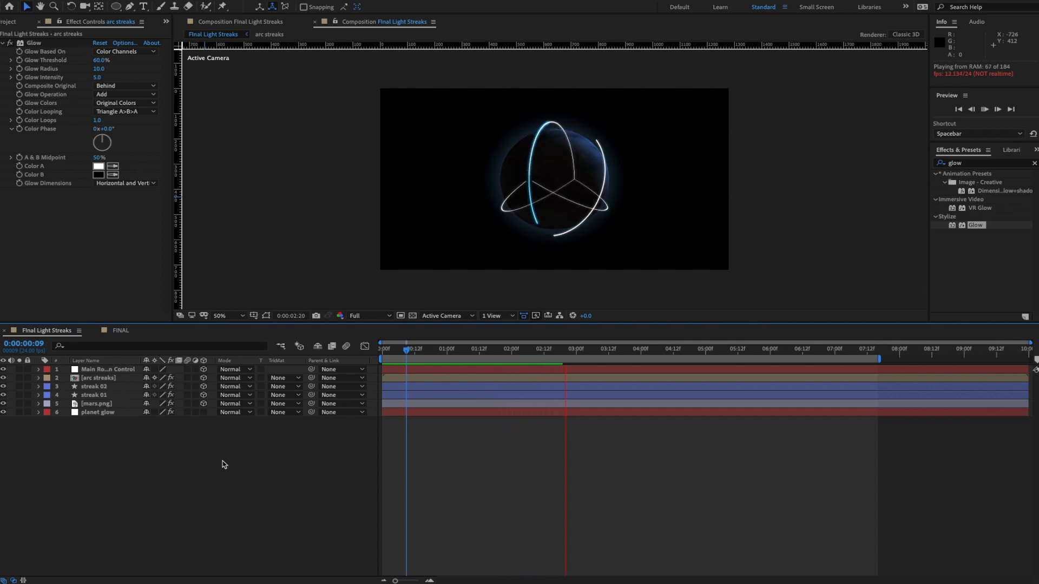
key(space)
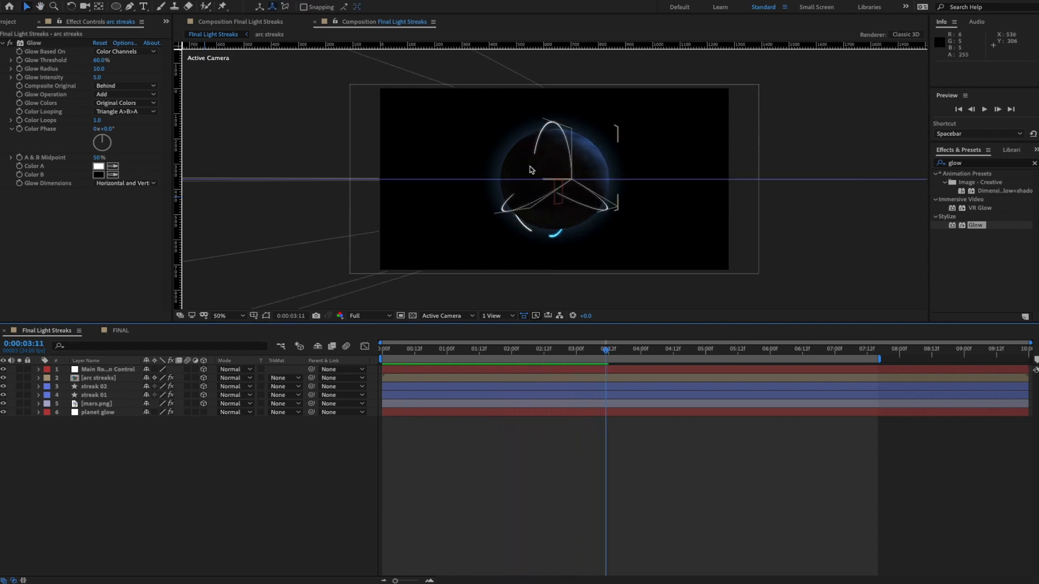
key(space)
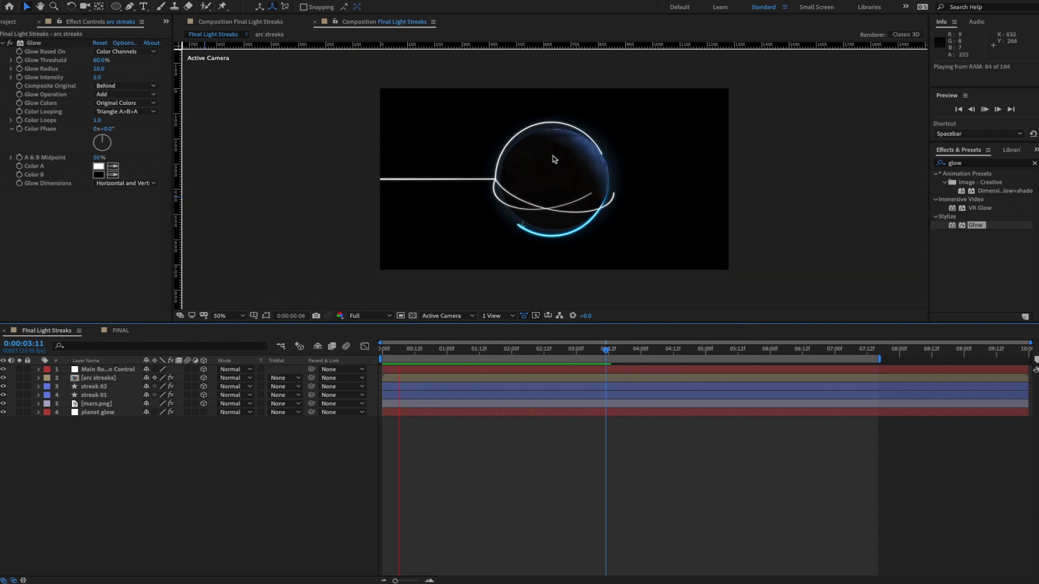
key(space)
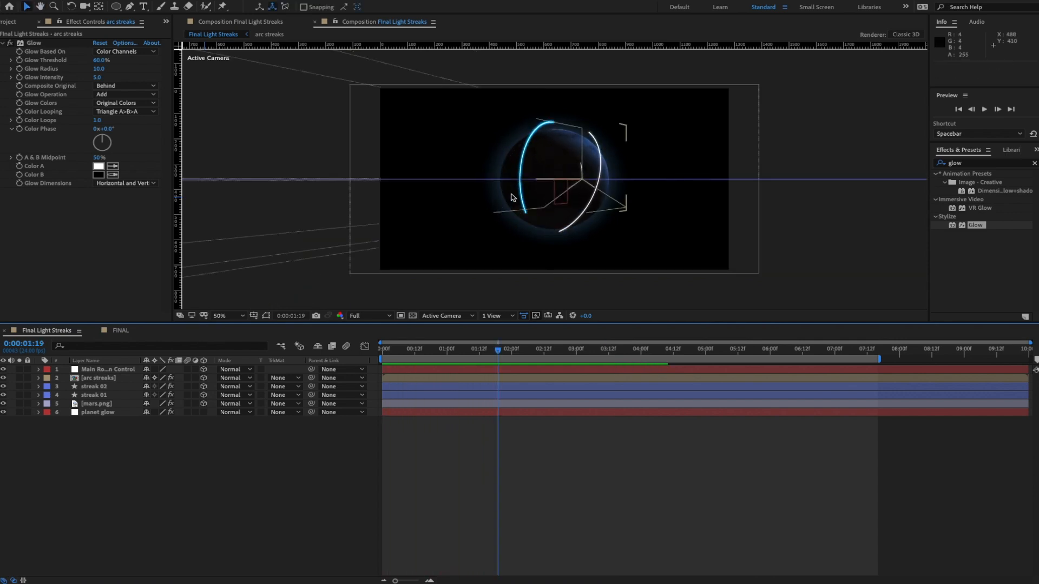
key(super+z)
click(271, 435)
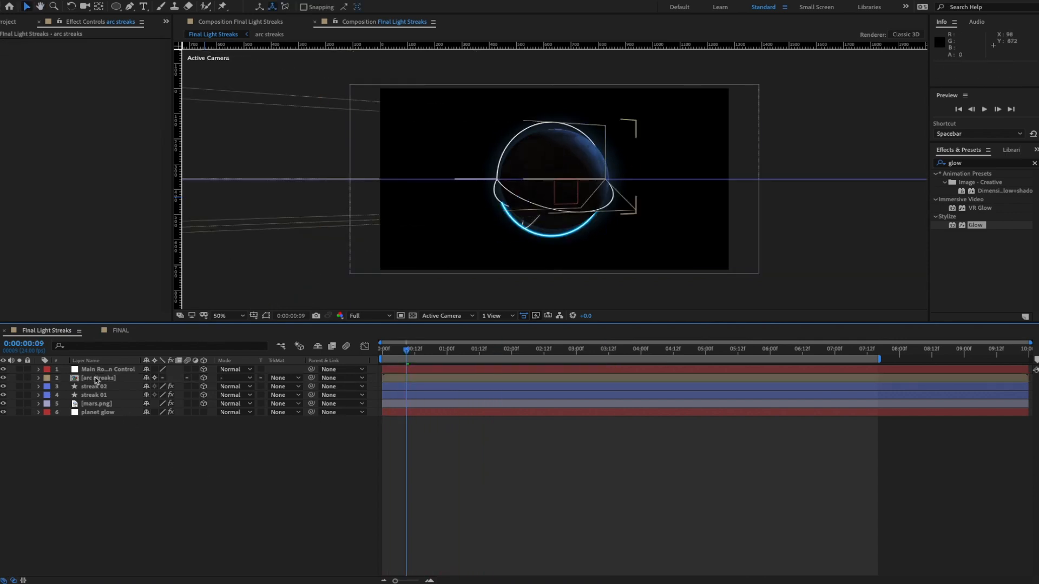
- Collapse the shape layers' properties inside the arc streaks composition and return to the Final Light Streaks composition
double_click(97, 377)
click(38, 421)
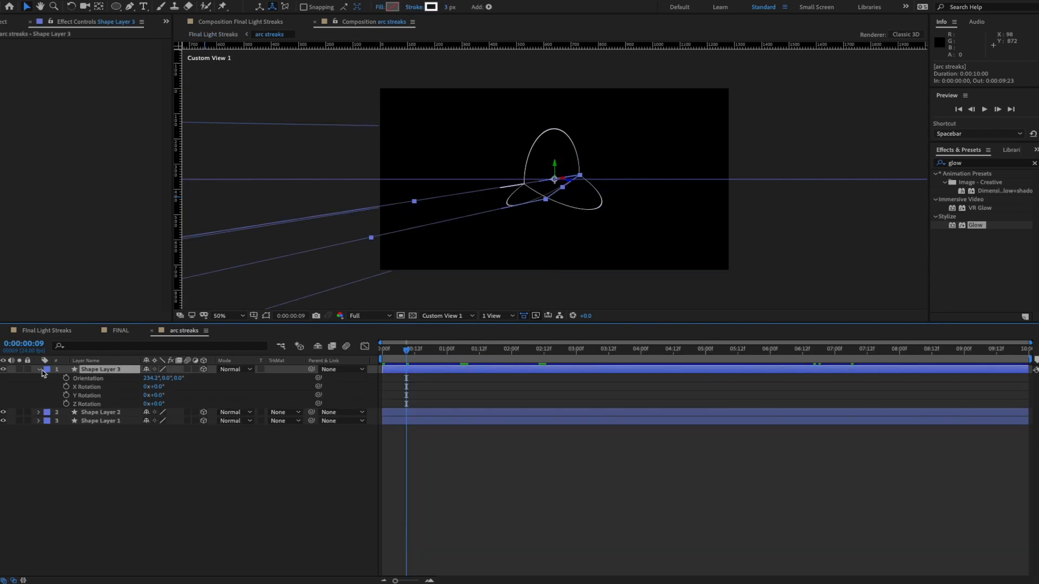
click(38, 369)
click(121, 420)
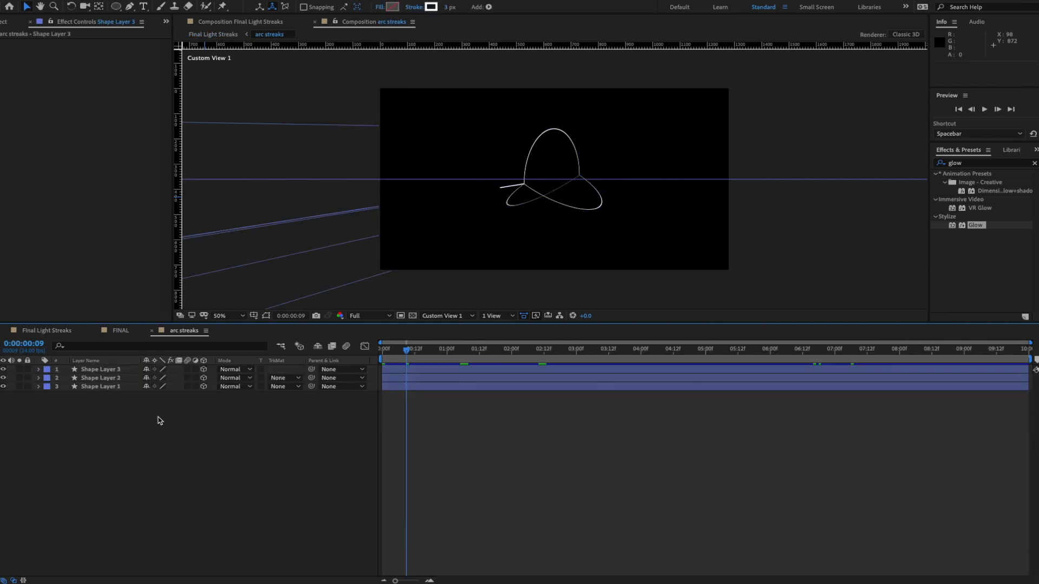
click(103, 369)
click(60, 333)
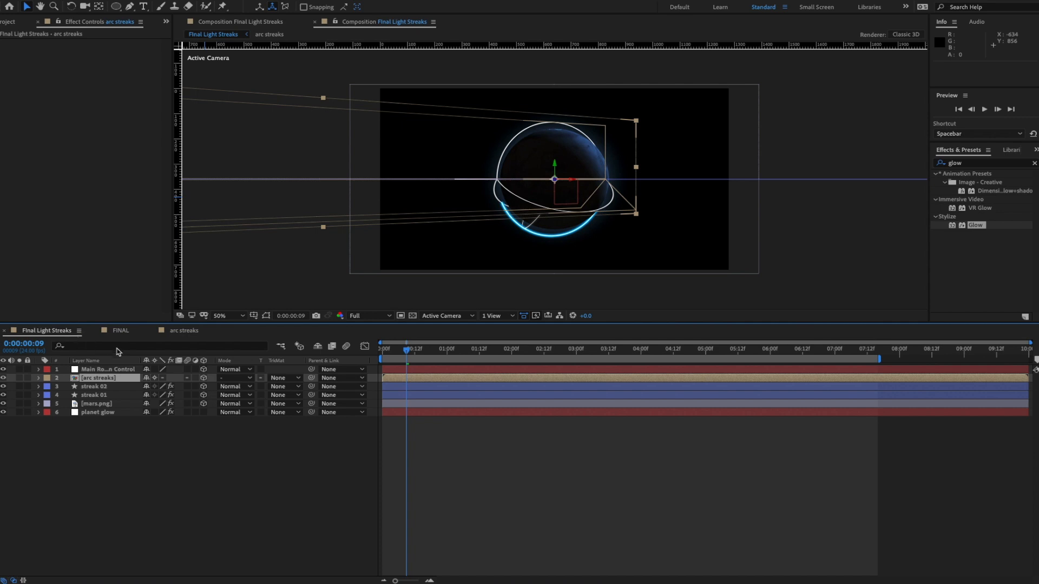
- Copy streak 01's blue Glow effect and paste it onto all three shape layers in the arc streaks composition
click(97, 395)
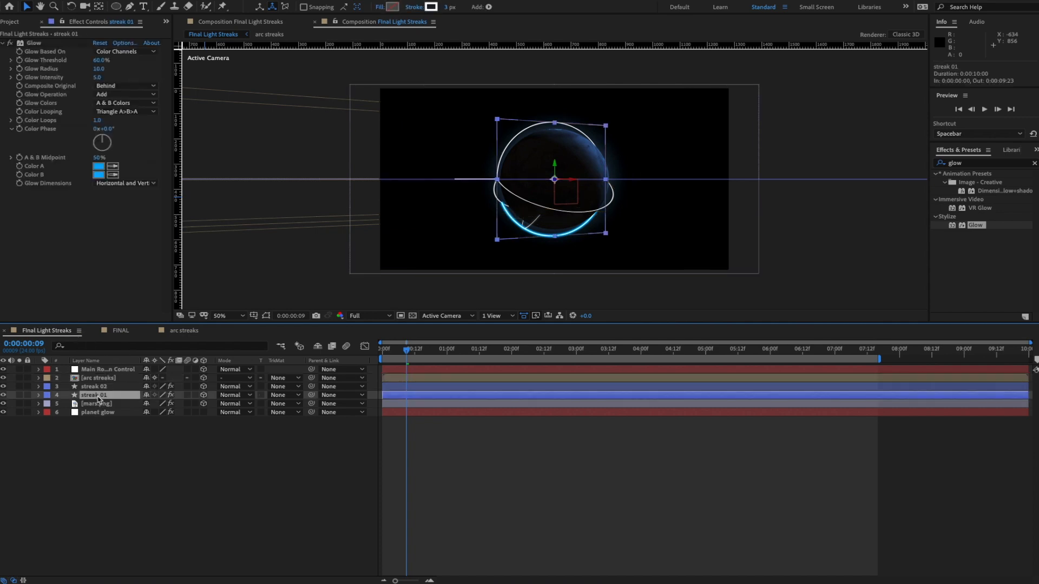
key(e)
click(98, 404)
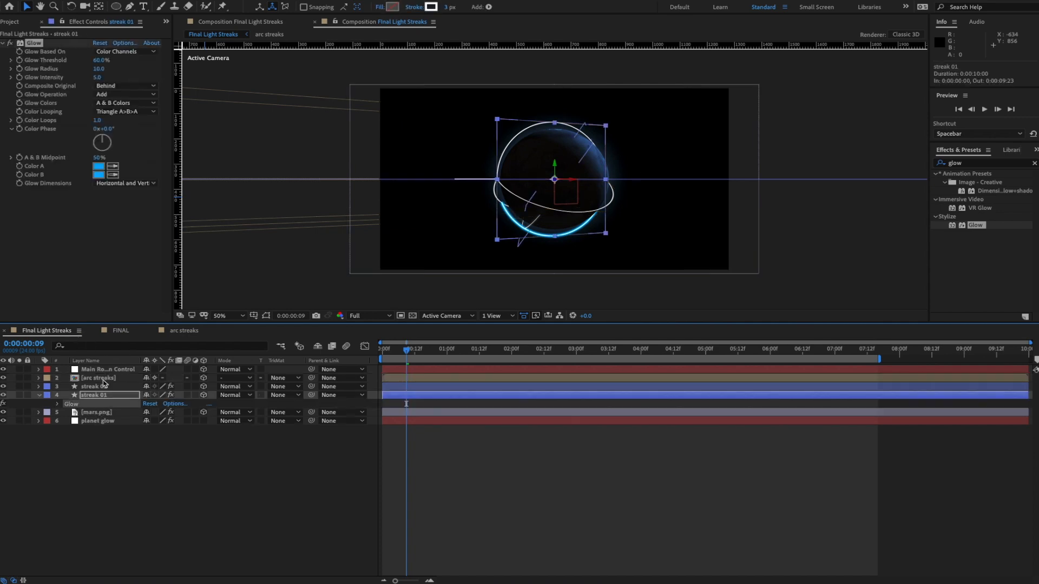
click(96, 330)
click(135, 331)
key(ctrl+v)
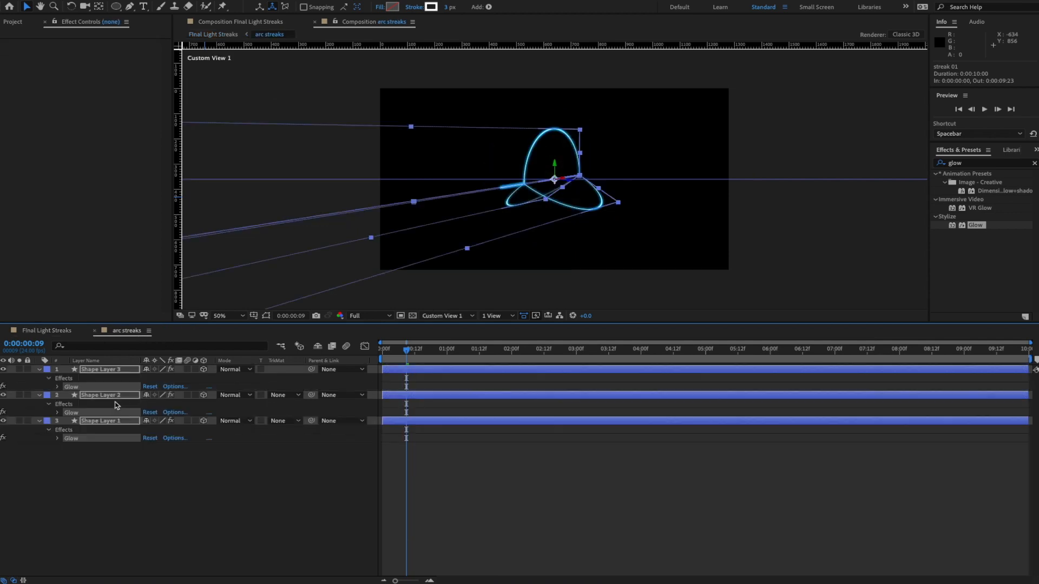
- Return to the Final Light Streaks composition and preview the animation with the glowing arc streaks
click(46, 330)
click(233, 482)
key(space)
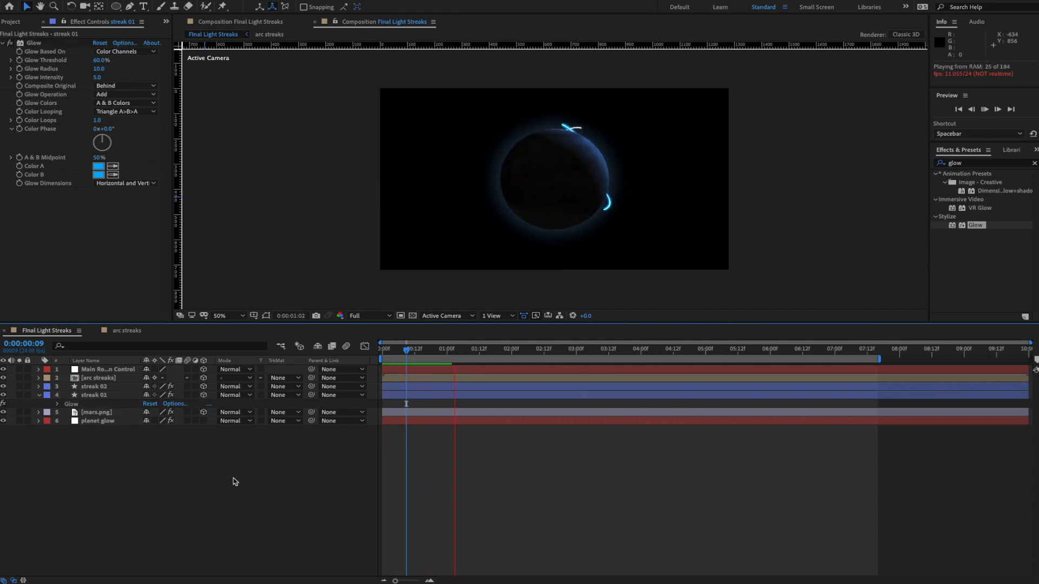
key(space)
- Replace streak 02's Glow effect with the blue Glow copied from streak 01 and preview the animation
click(92, 388)
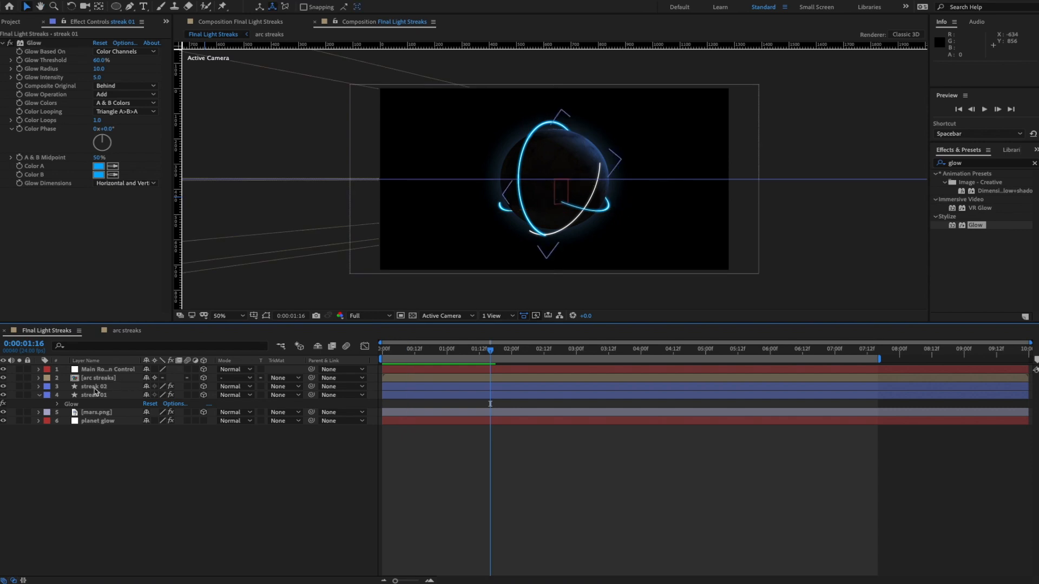
key(e)
click(70, 397)
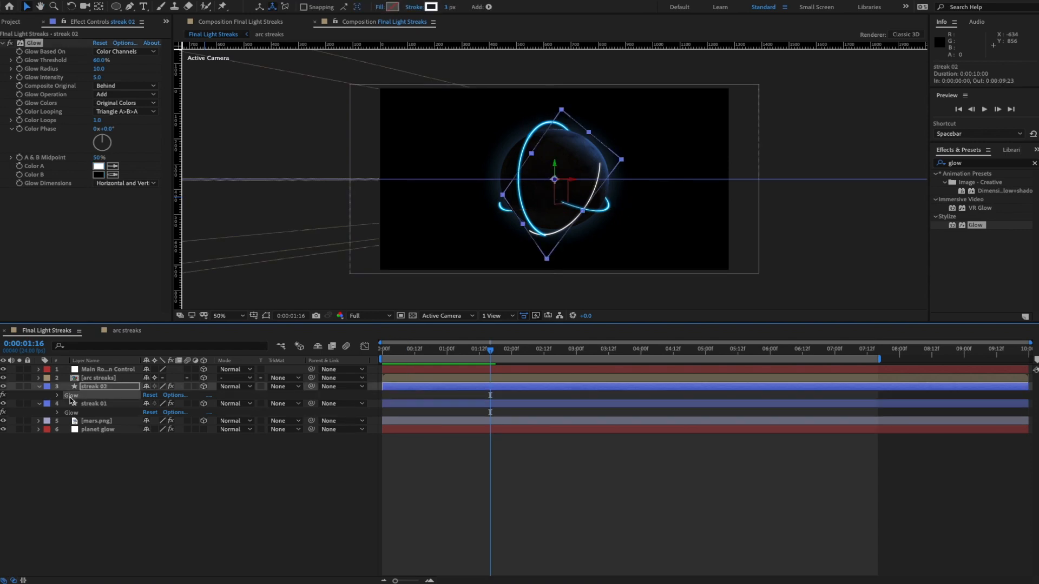
key(Delete)
key(ctrl+z)
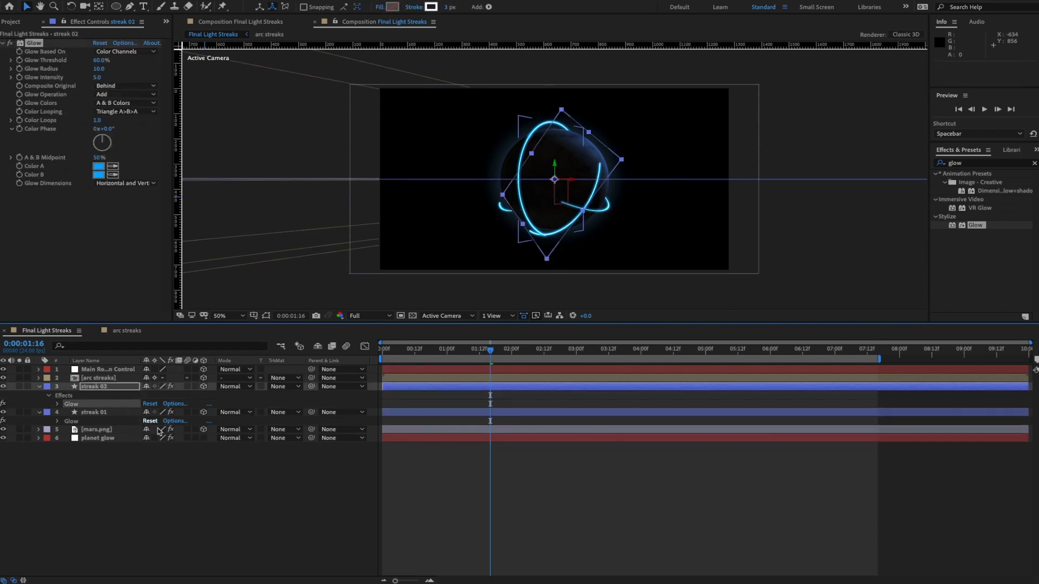
click(238, 457)
key(space)
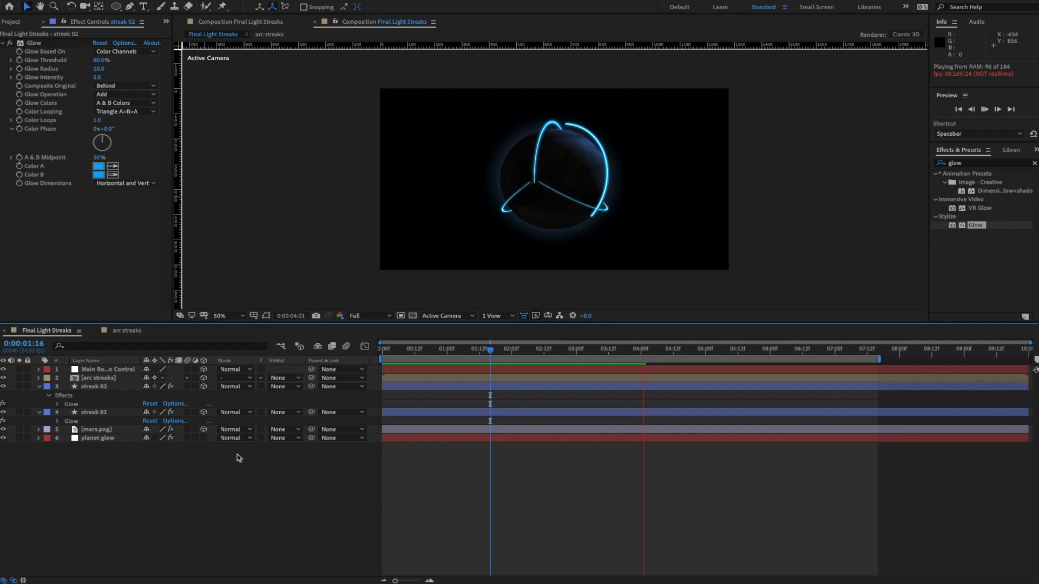
key(space)
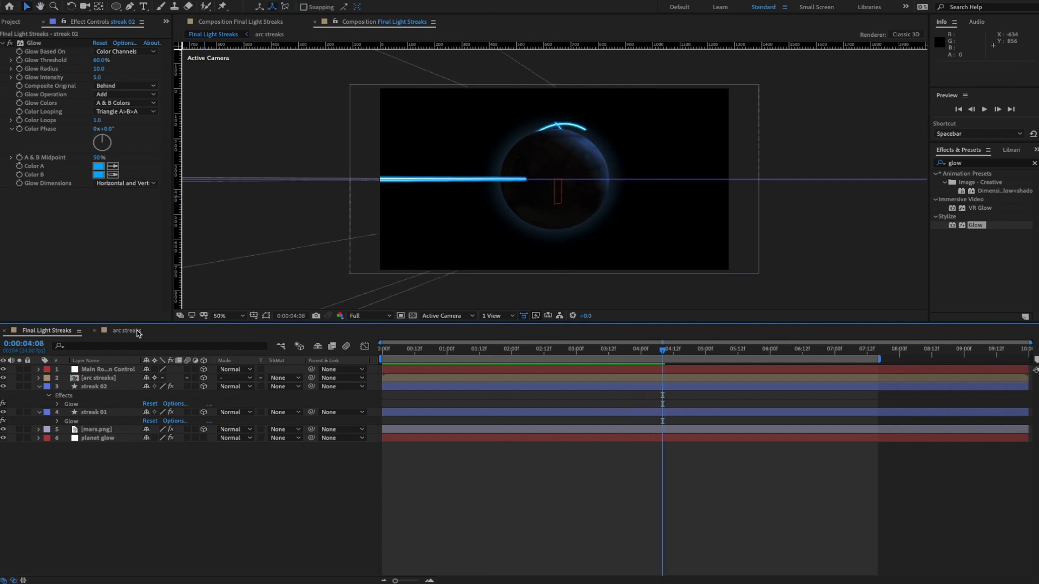
- Open the arc streaks composition, expand Shape Layer 2's contents and select the path of its Ellipse 1
click(137, 332)
click(440, 350)
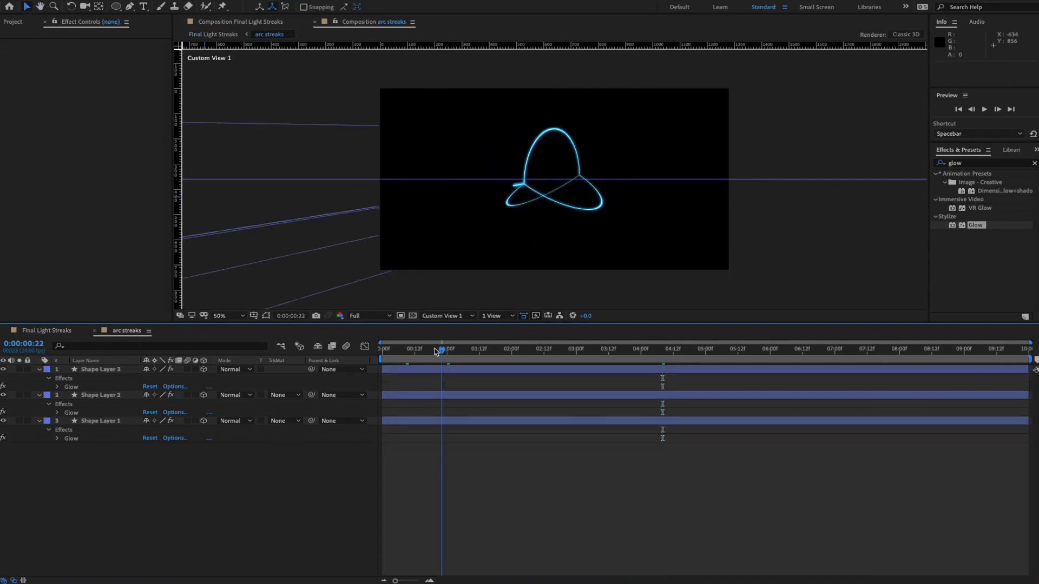
drag(435, 352, 471, 350)
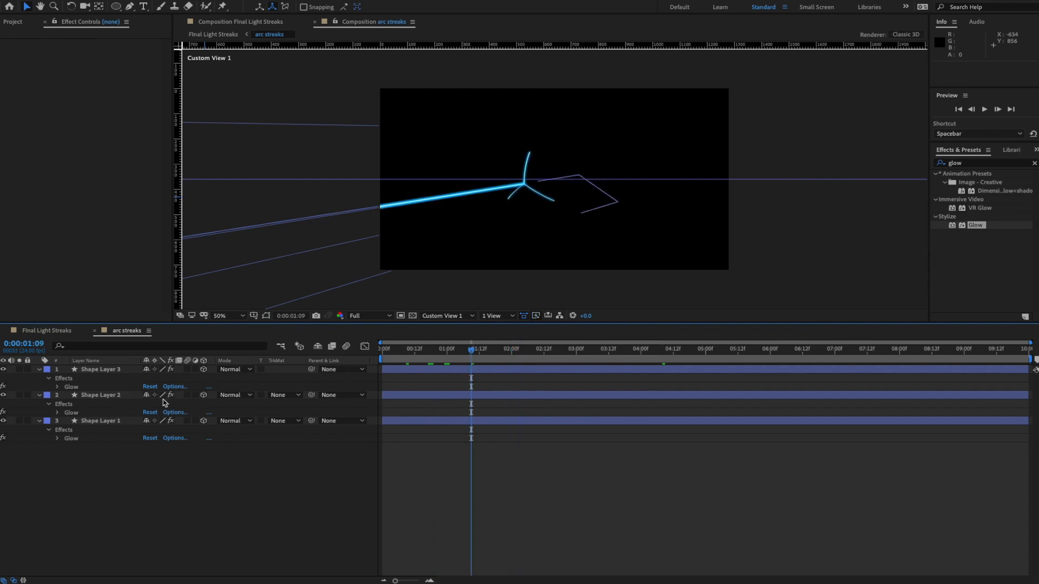
click(99, 396)
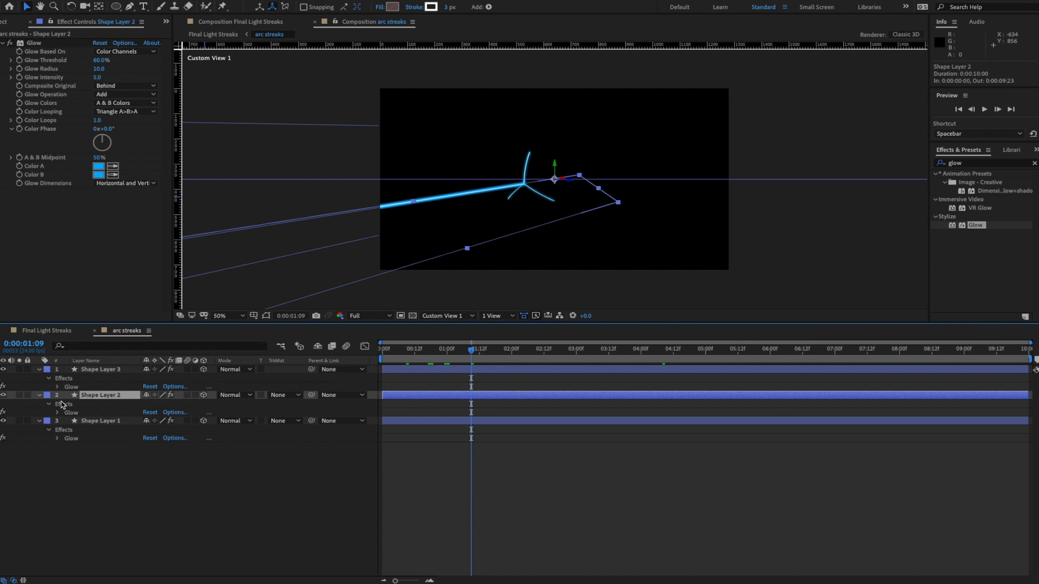
double_click(100, 399)
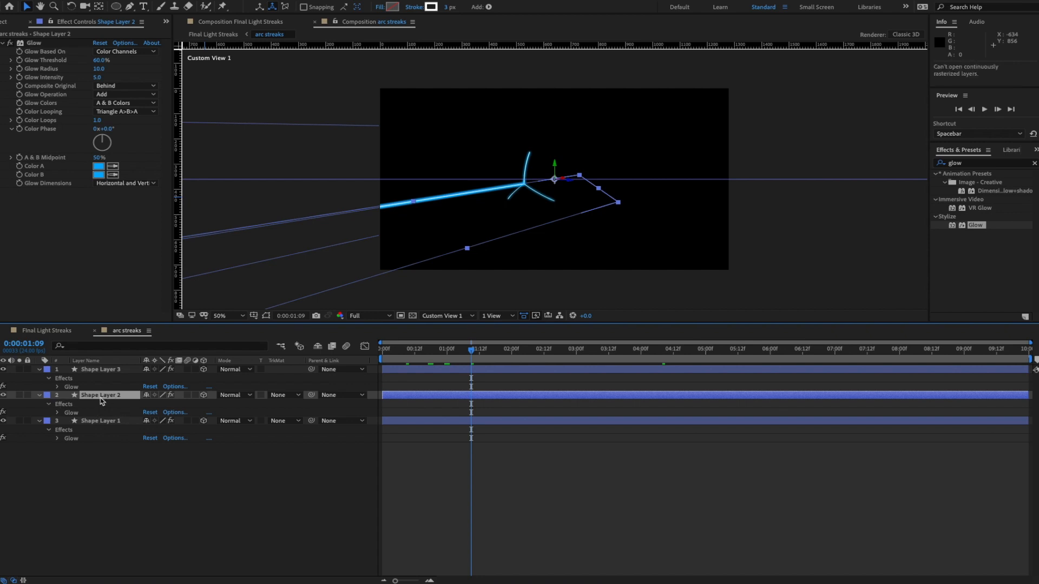
click(39, 396)
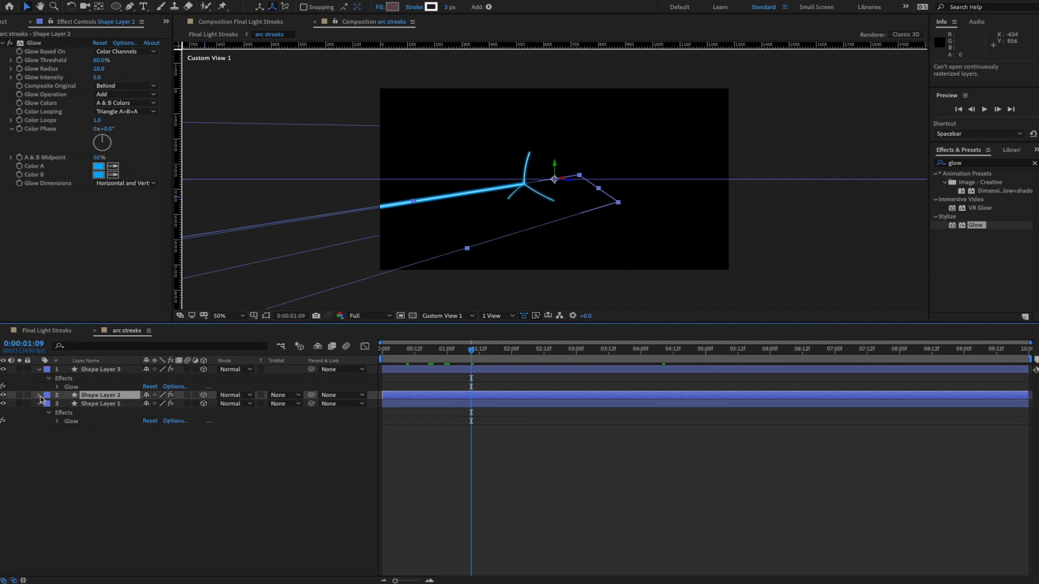
click(39, 396)
click(48, 404)
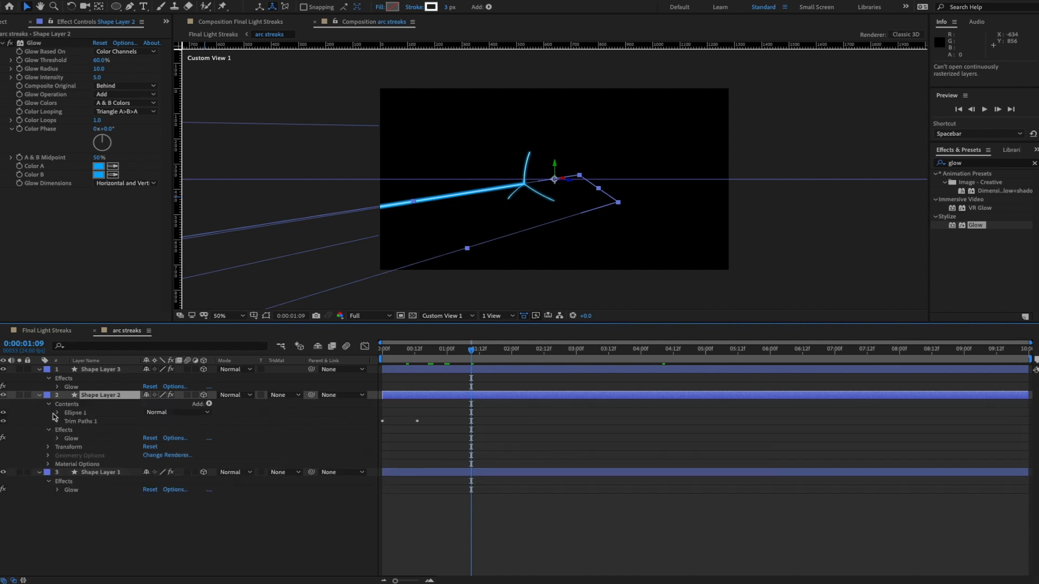
click(58, 413)
click(66, 422)
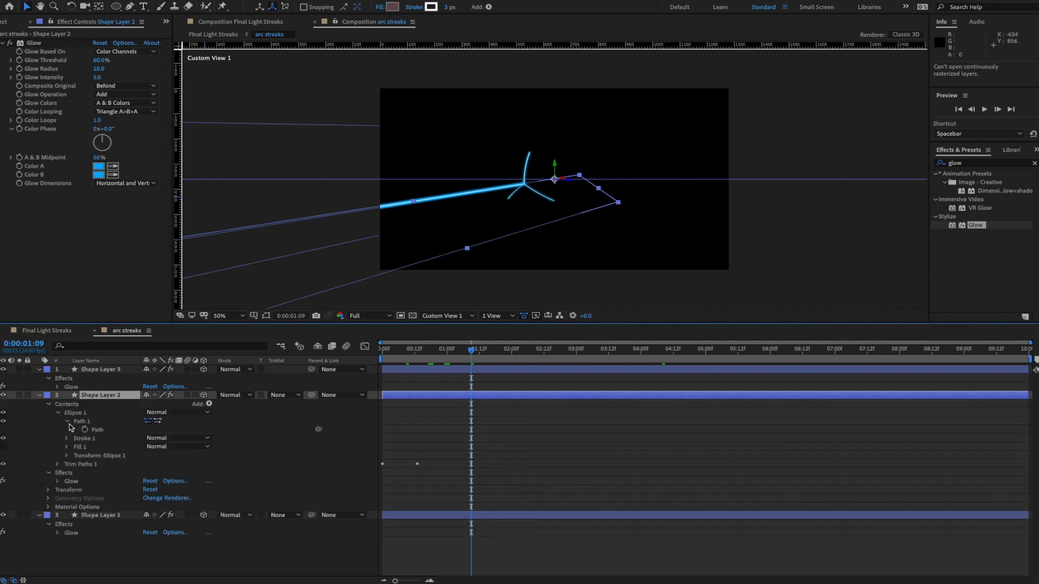
click(93, 430)
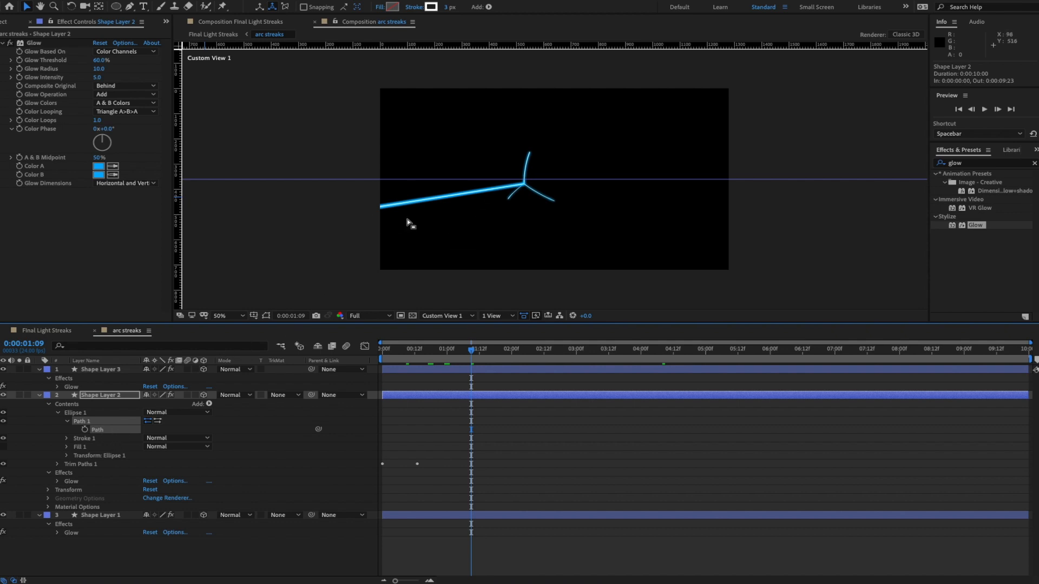
- At 0:00:01:02, hide Trim Paths 1 on Shape Layer 2, solo the layer and return to the Selection tool
key(comma)
key(comma)
key(comma)
key(comma)
key(period)
key(period)
key(period)
key(period)
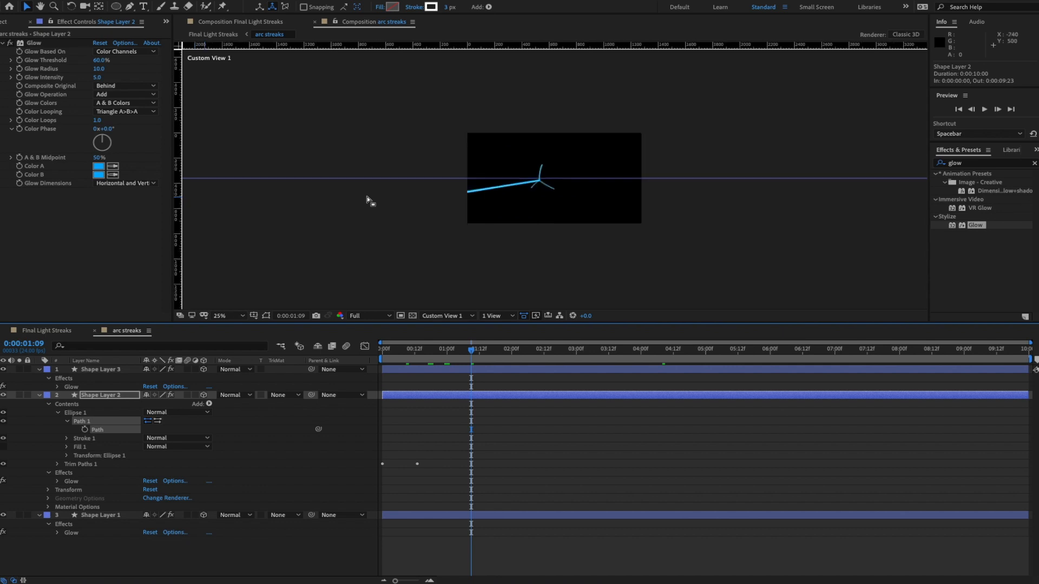
key(c)
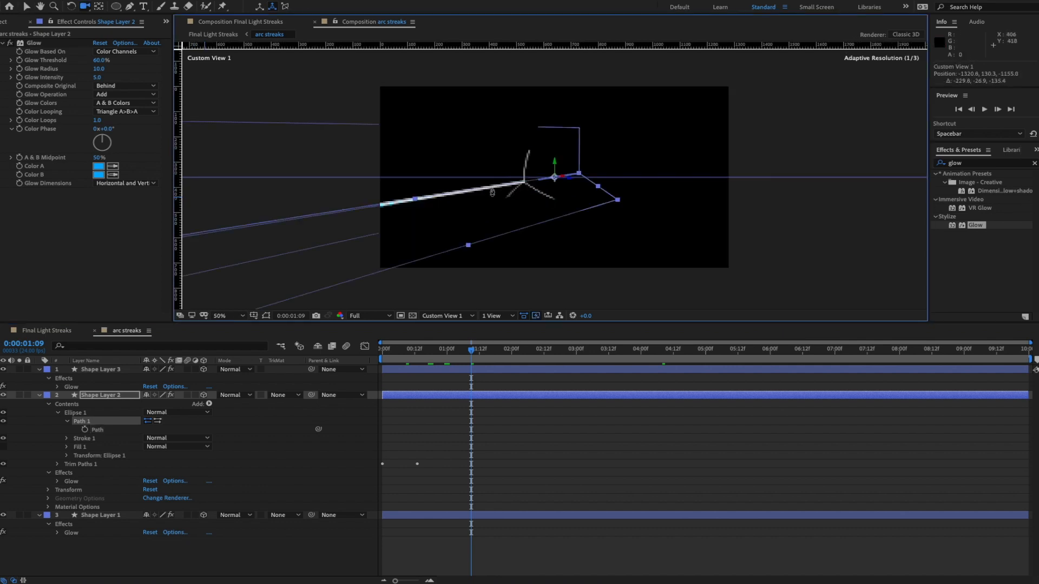
mouse_move(509, 174)
mouse_down()
mouse_move(548, 129)
mouse_move(498, 158)
mouse_move(515, 162)
mouse_up()
mouse_move(471, 349)
mouse_down()
mouse_move(435, 351)
mouse_move(451, 352)
mouse_up()
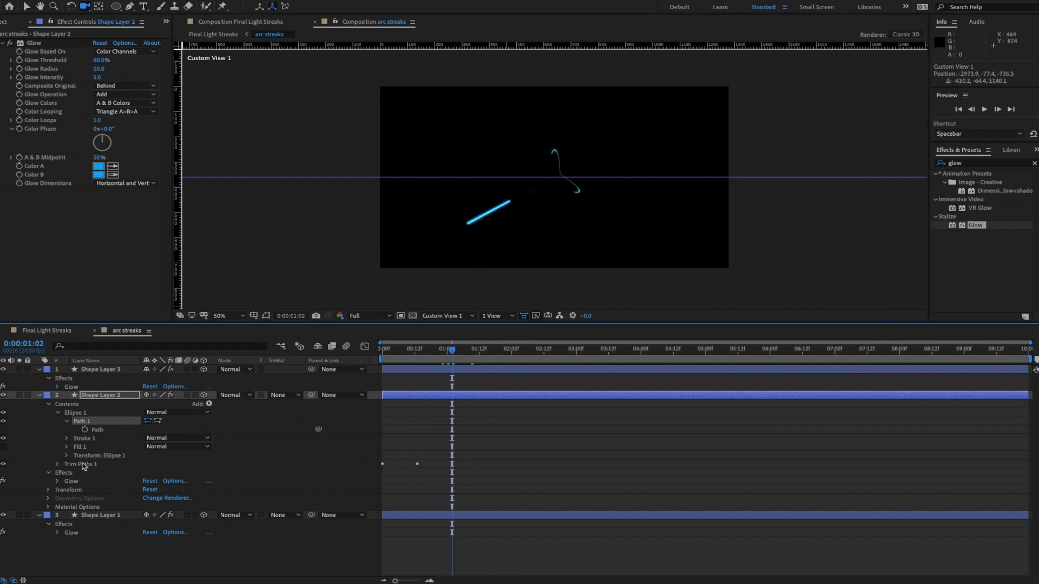
click(3, 464)
click(20, 396)
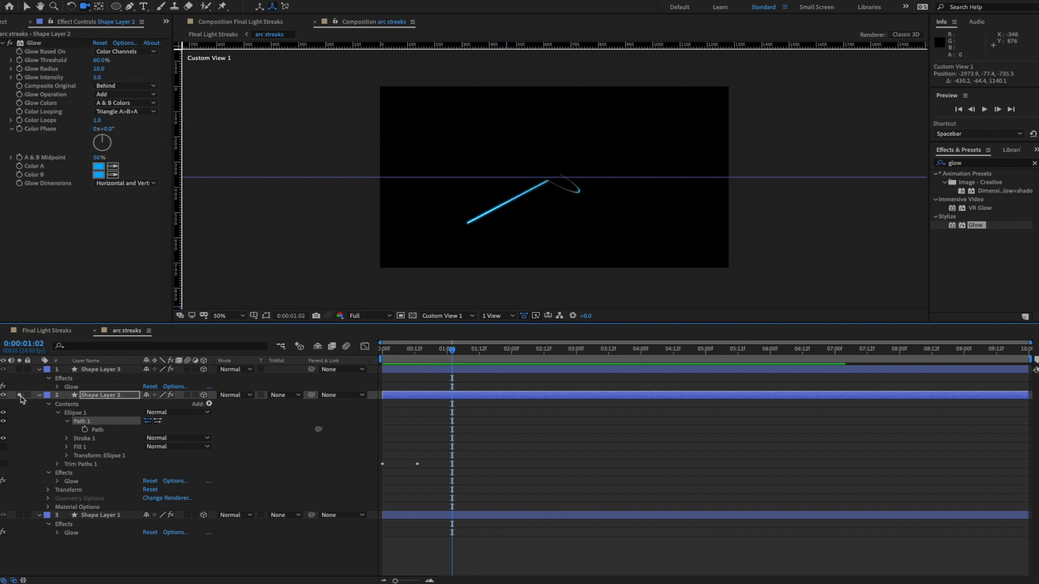
click(101, 431)
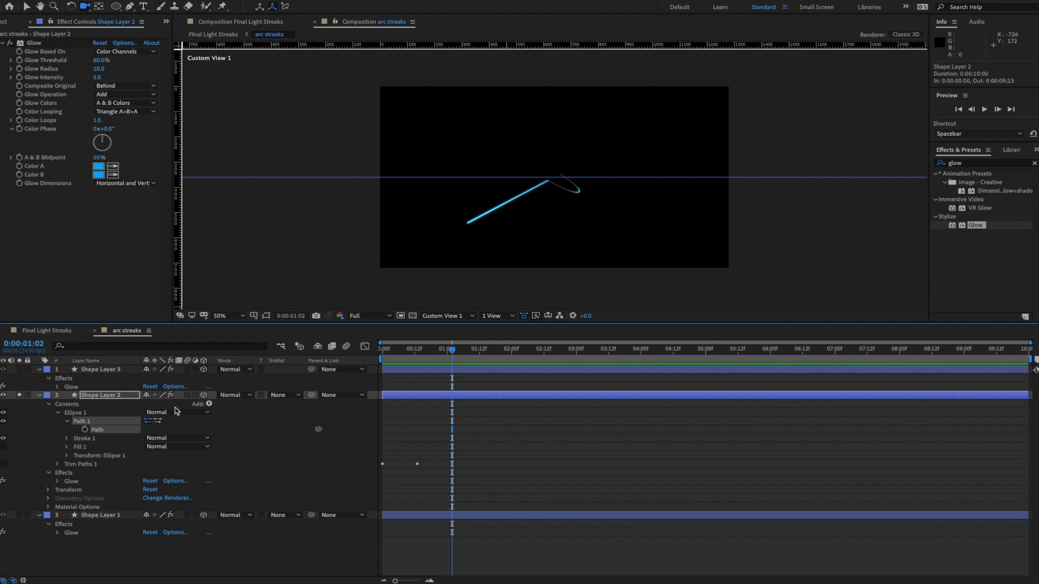
click(26, 6)
click(436, 220)
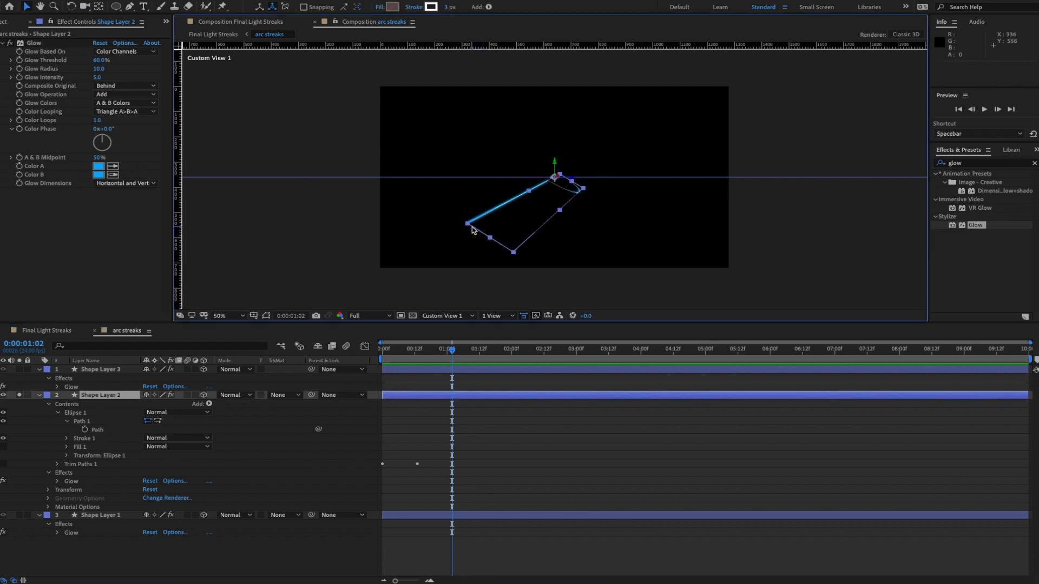
click(460, 222)
click(472, 229)
drag(469, 225, 478, 233)
key(ctrl+z)
key(ctrl+z)
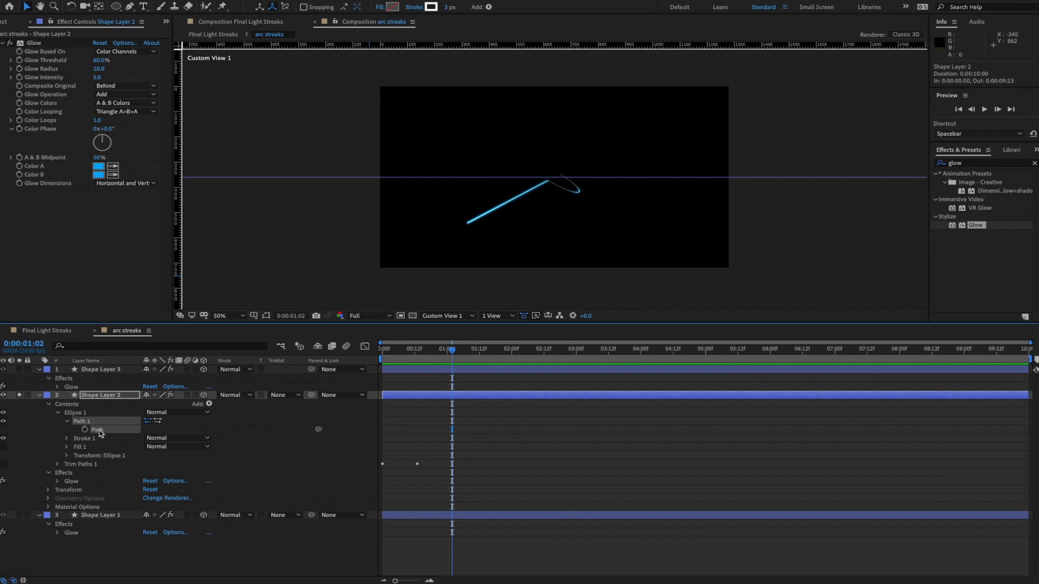
- Move the outer end vertex of Shape Layer 2's Ellipse 1 path inward to about 194, 295
click(123, 444)
click(99, 432)
click(265, 317)
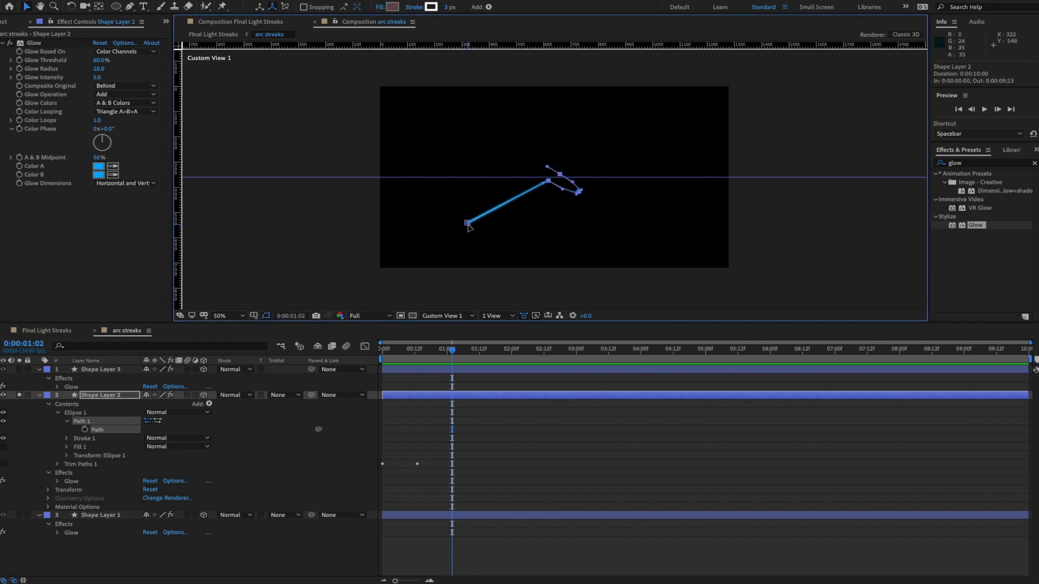
drag(468, 226, 489, 239)
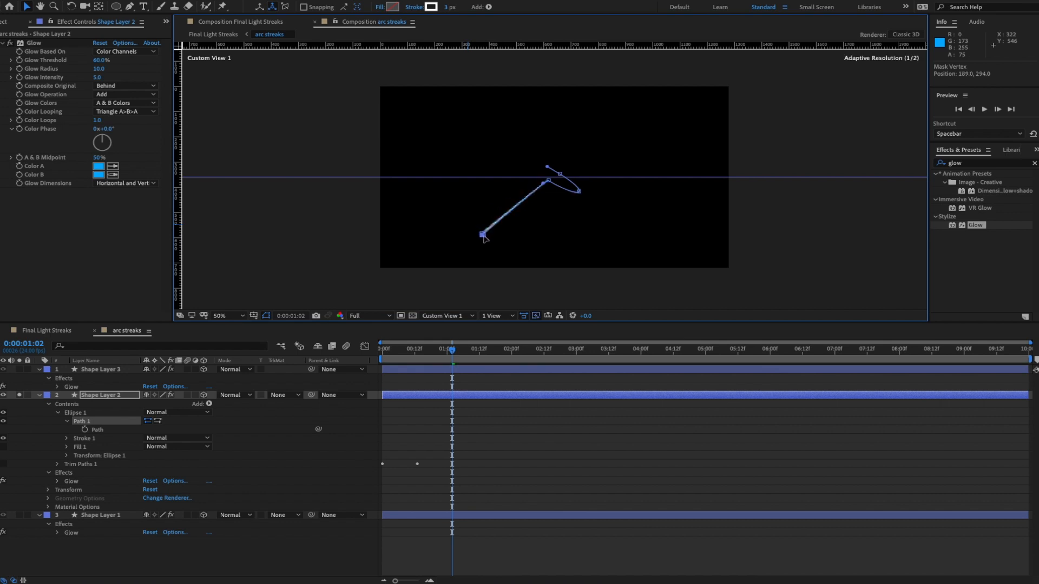
- Unsolo Shape Layer 2, show its Trim Paths 1 again and preview the arc streaks animation
click(19, 395)
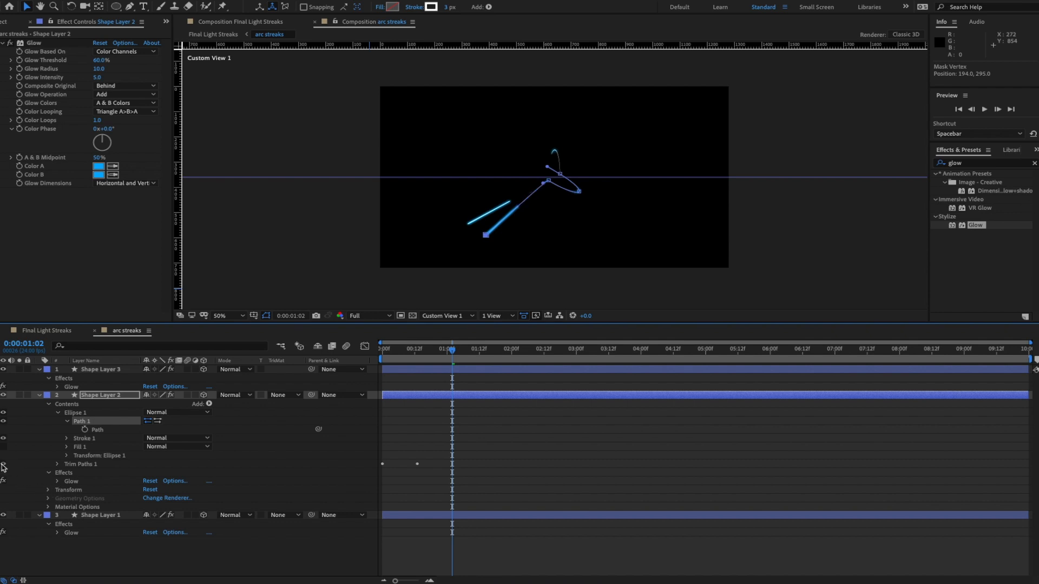
key(space)
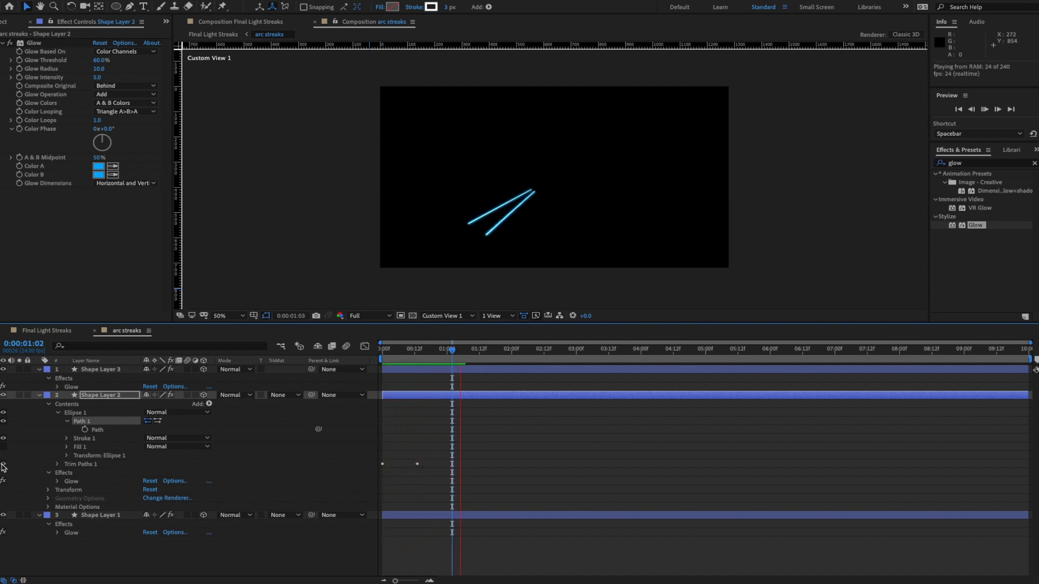
key(space)
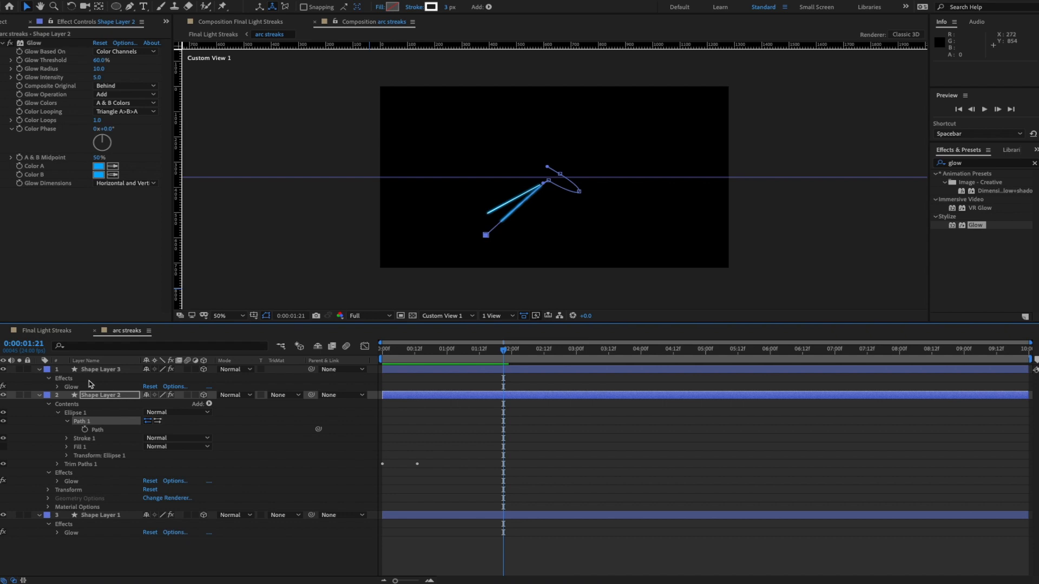
- Hide Trim Paths 1 on Shape Layer 3, solo the layer and select its Ellipse 1 path at 0:00:02:05
click(100, 370)
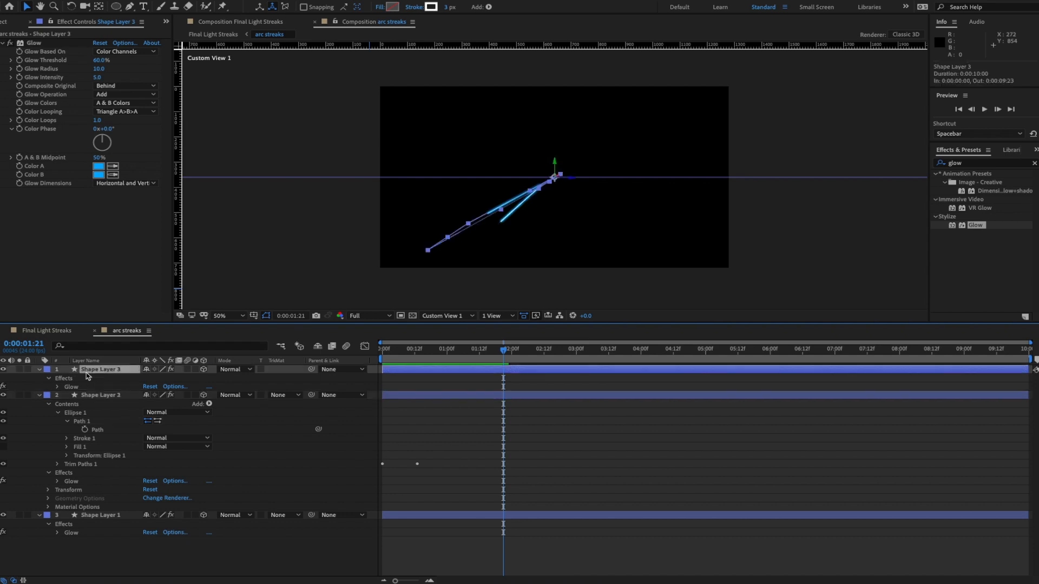
click(39, 370)
click(49, 378)
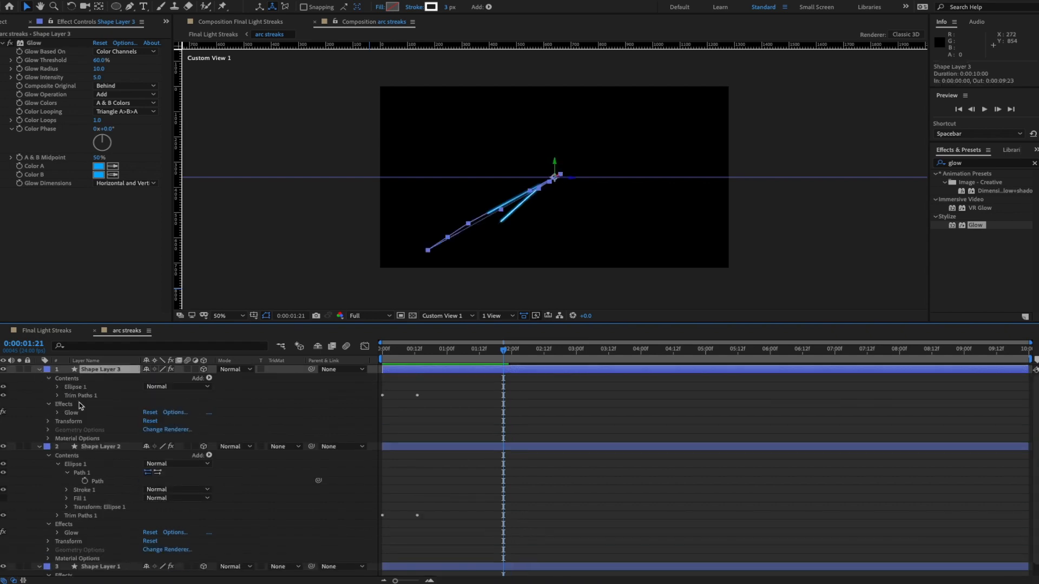
click(58, 388)
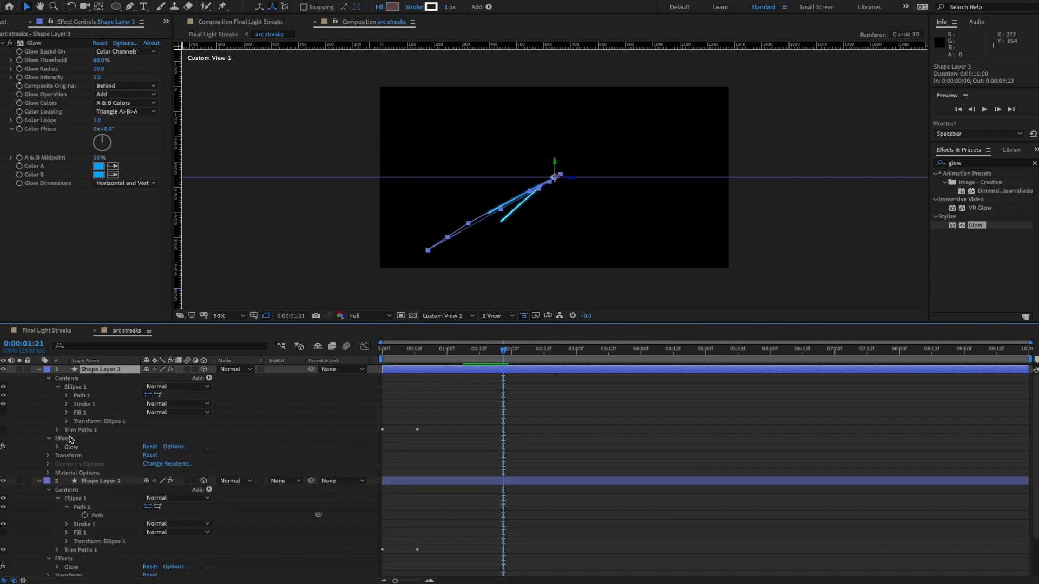
click(19, 369)
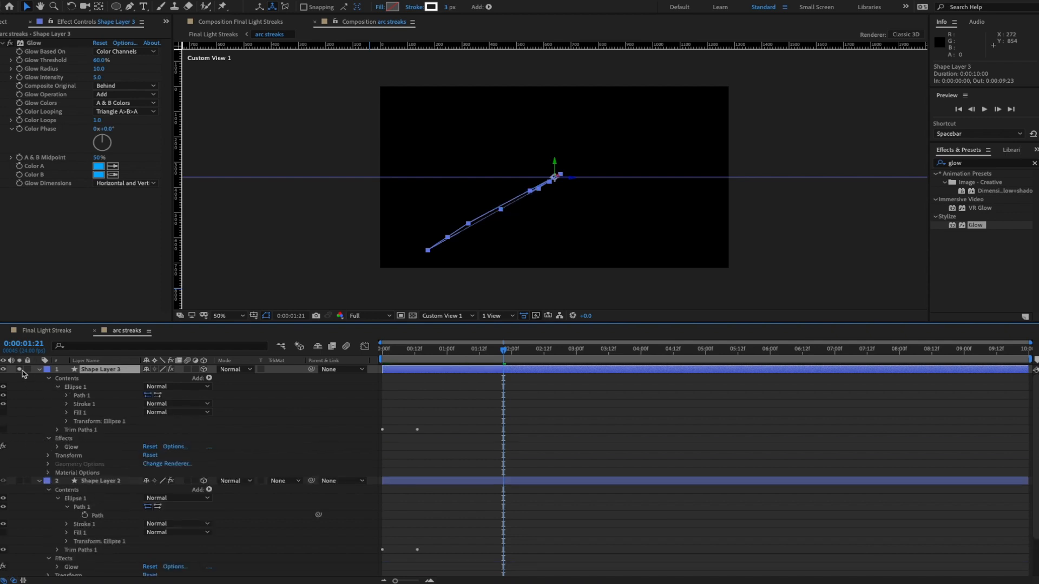
mouse_move(518, 355)
mouse_down()
mouse_move(574, 354)
mouse_move(525, 355)
mouse_up()
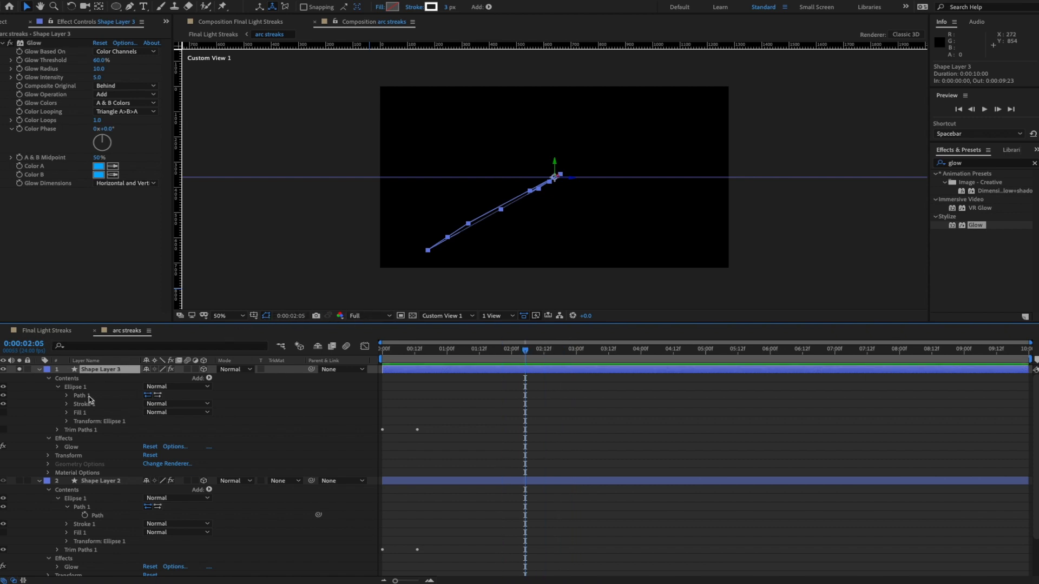
click(67, 395)
click(97, 405)
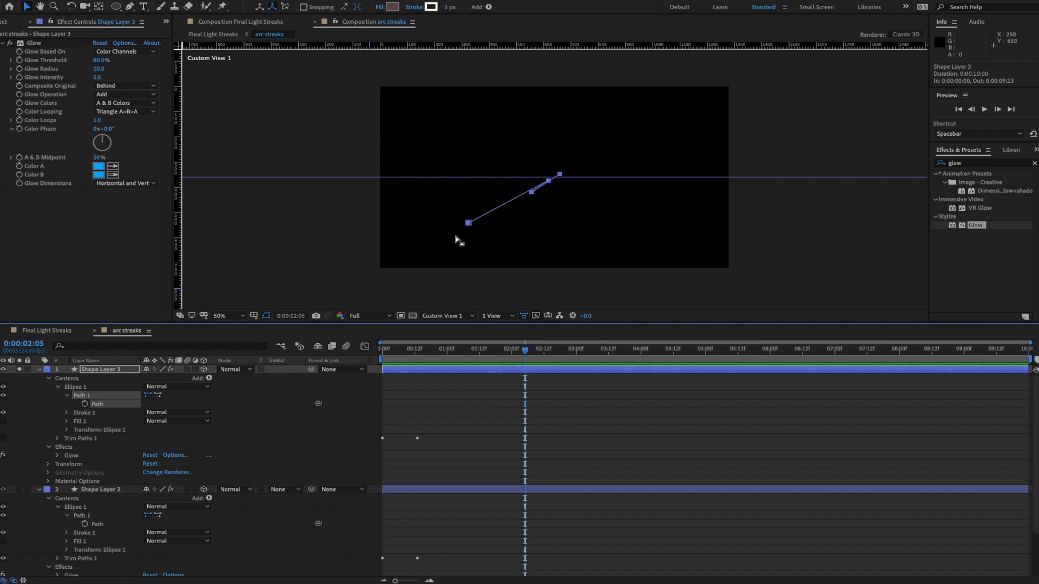
- Unsolo Shape Layer 3 and collapse the properties of Shape Layers 3 and 2
click(468, 224)
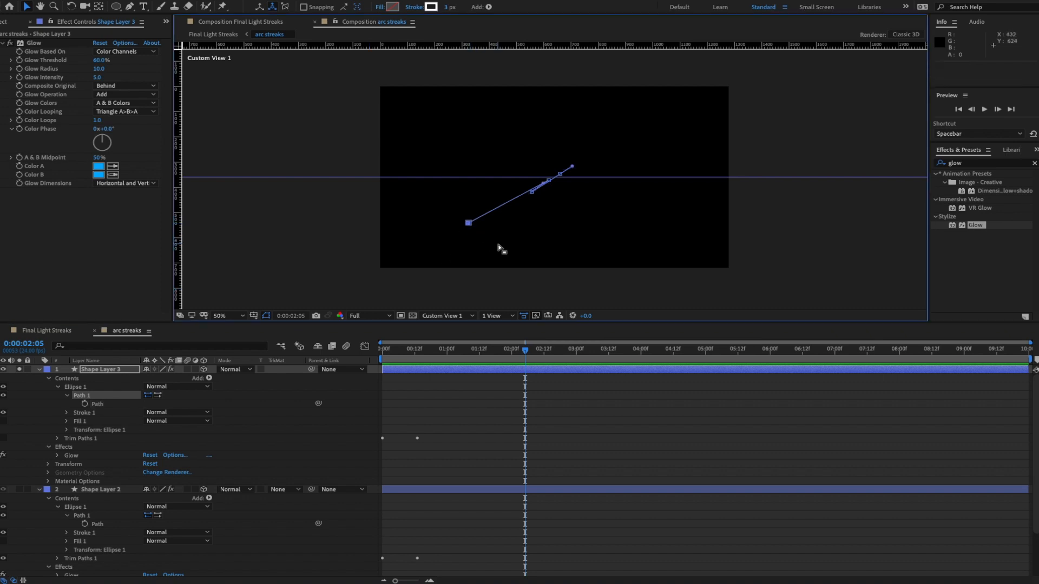
key(c)
drag(514, 209, 541, 198)
key(v)
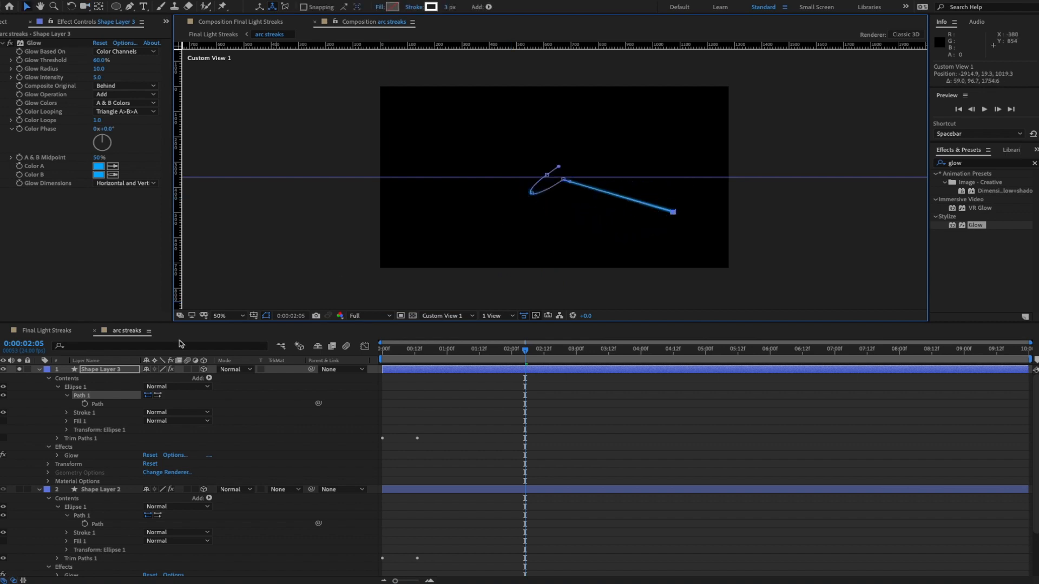
click(19, 369)
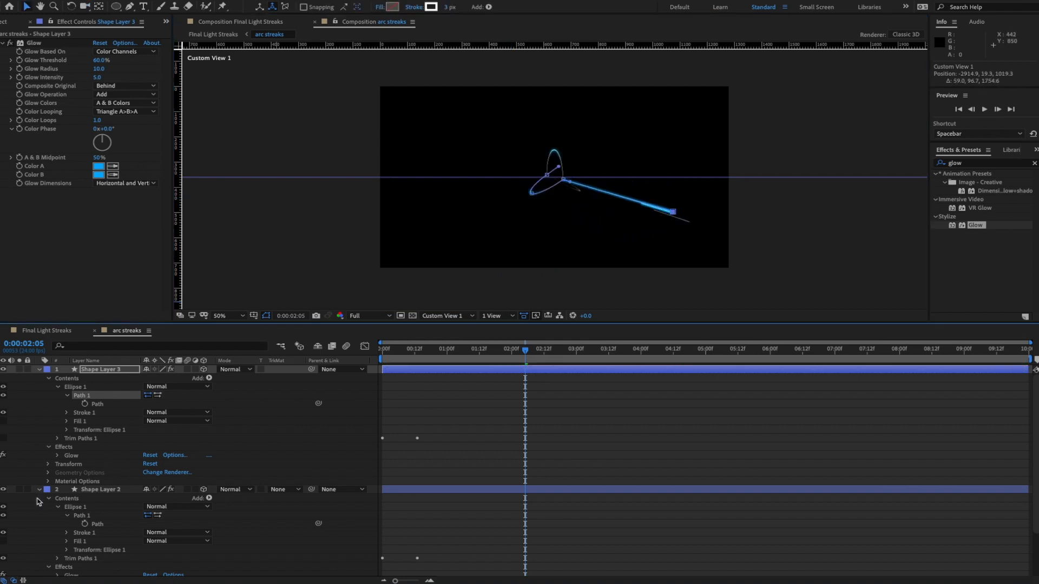
scroll(71, 480, down, 1)
scroll(72, 457, up, 1)
click(40, 371)
click(40, 379)
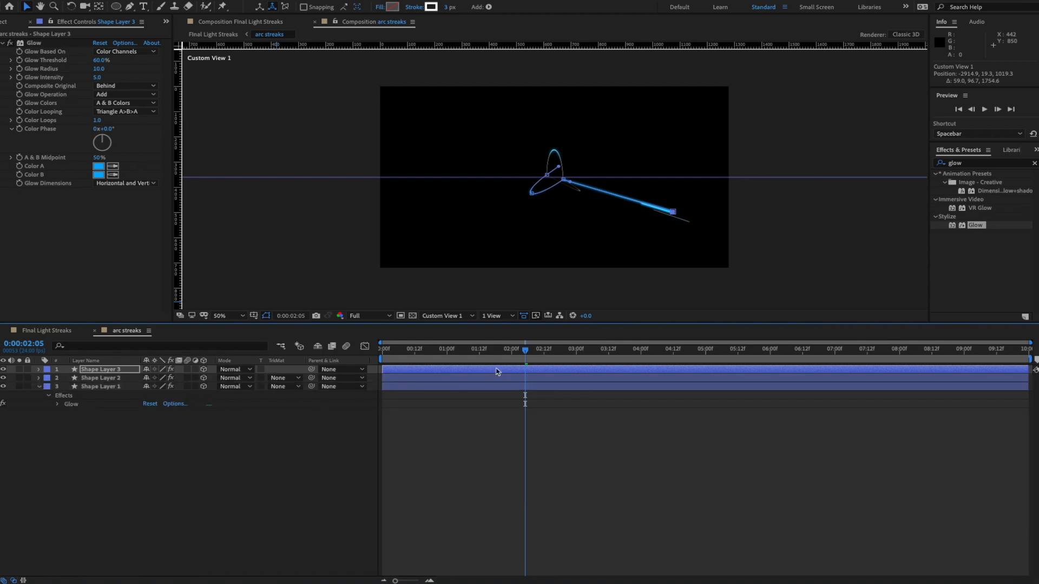
- At 0:00:01:16, move the outer end vertex of Shape Layer 3's path away from the other two streak ends
drag(524, 350, 489, 350)
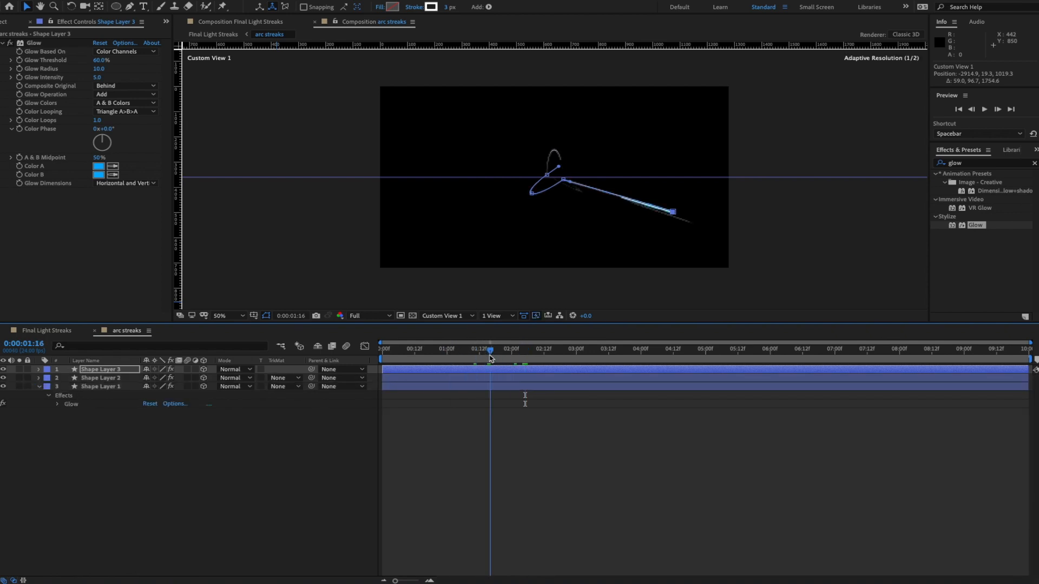
mouse_move(673, 213)
mouse_down()
mouse_move(677, 202)
mouse_move(534, 204)
mouse_up()
key(c)
key(v)
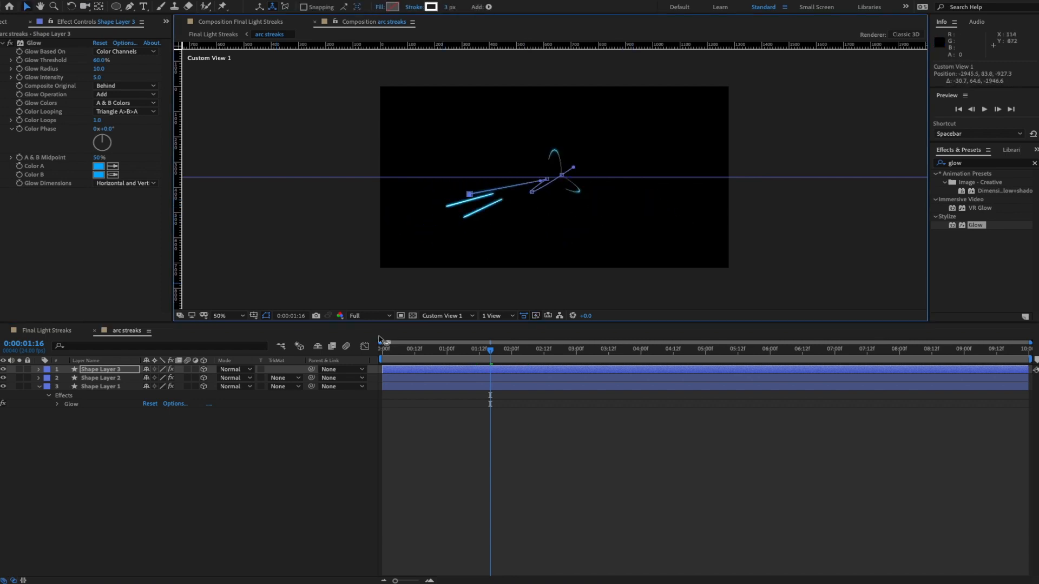
- Preview the animation in the Final Light Streaks composition and reopen the arc streaks composition
click(96, 331)
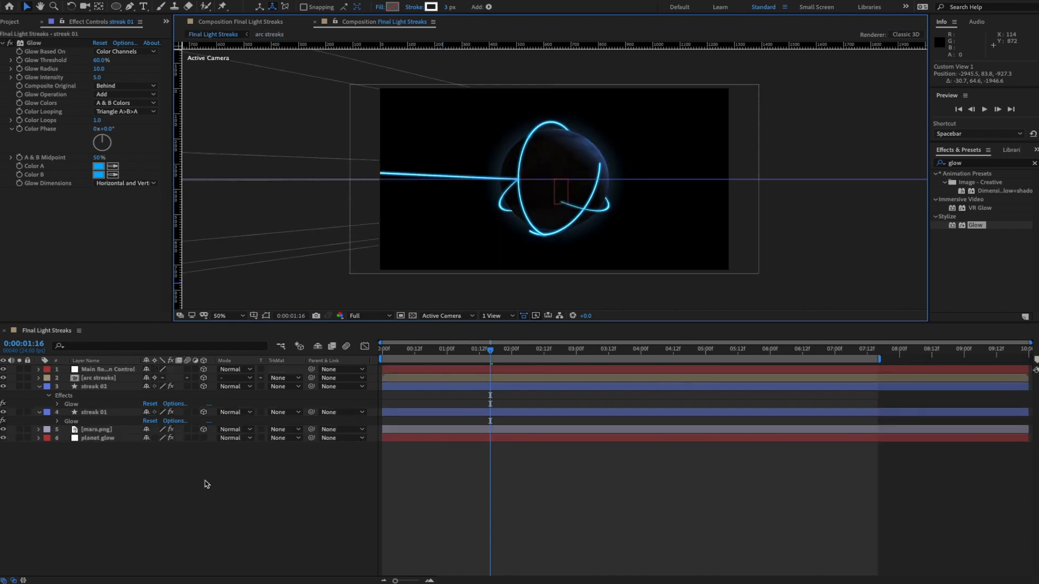
key(space)
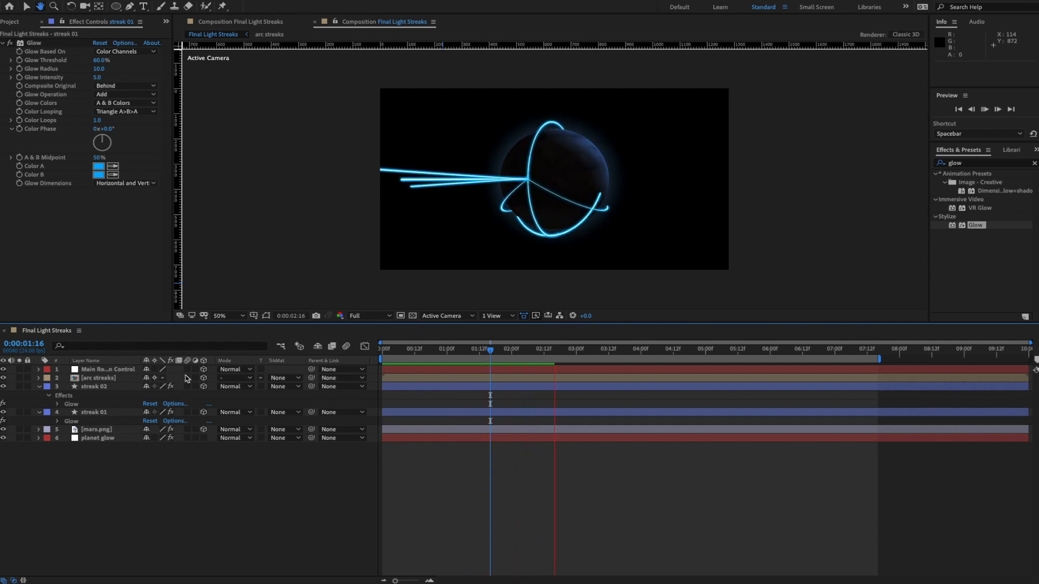
key(space)
double_click(99, 380)
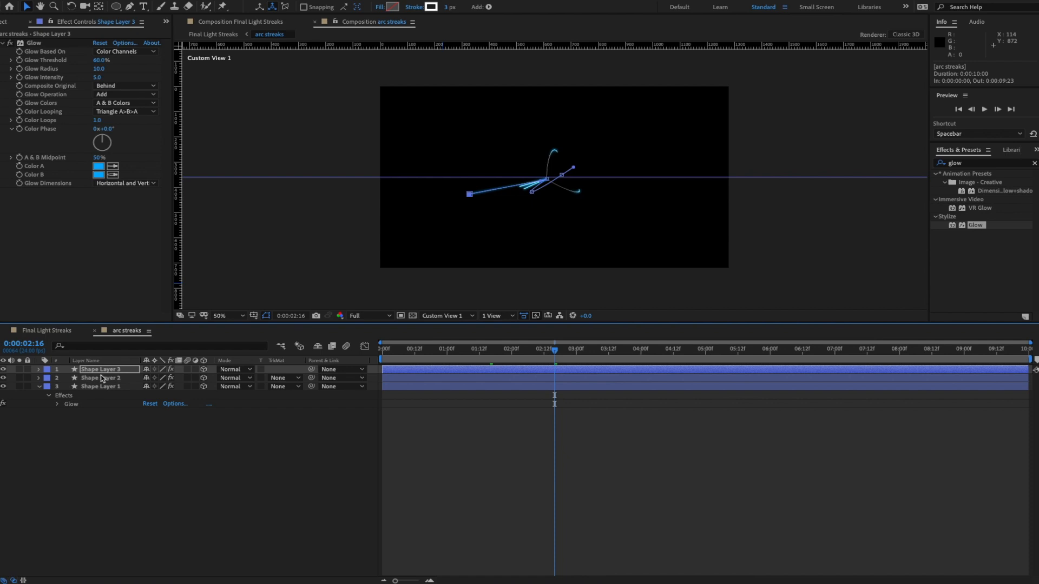
- Re-enable Trim Paths 1 on Shape Layer 3 and preview the animation in the Final Light Streaks composition
click(105, 372)
key(u)
key(u)
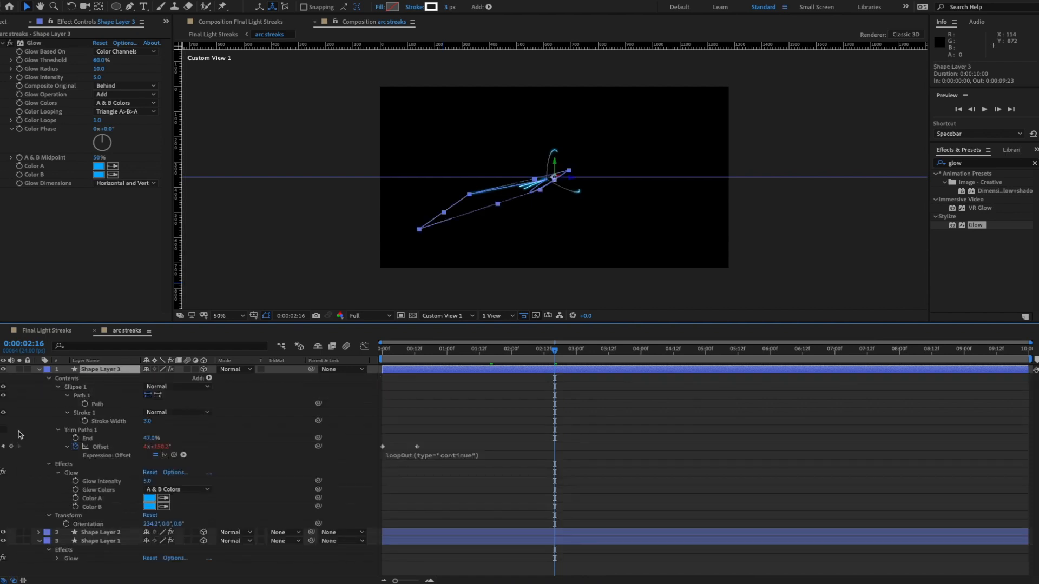
click(61, 332)
key(space)
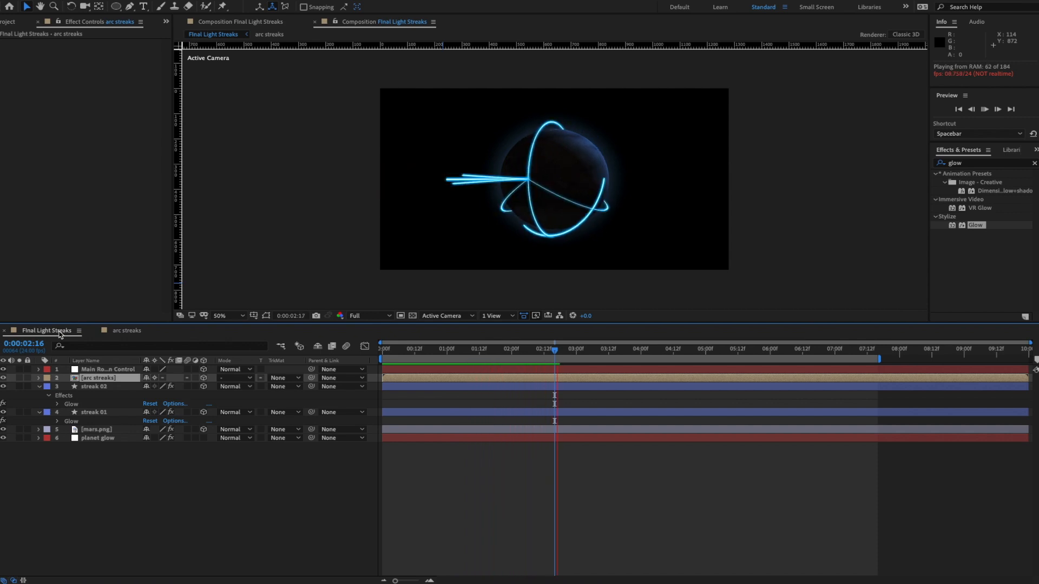
- In the arc streaks composition, move Shape Layer 3's second Trim Paths Offset keyframe to 0:00:00:19 and set End to 70%
click(127, 331)
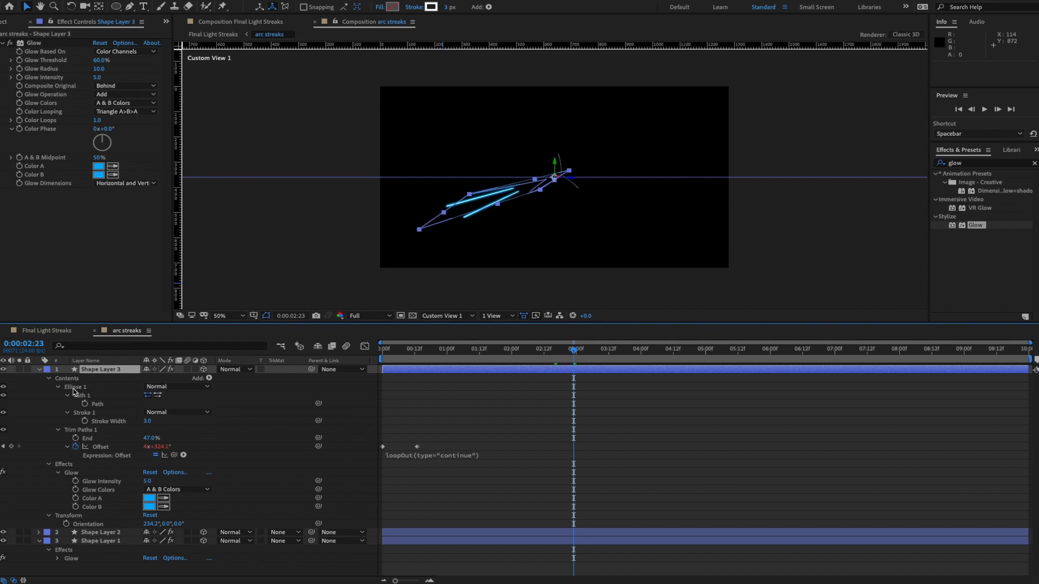
click(49, 378)
click(49, 388)
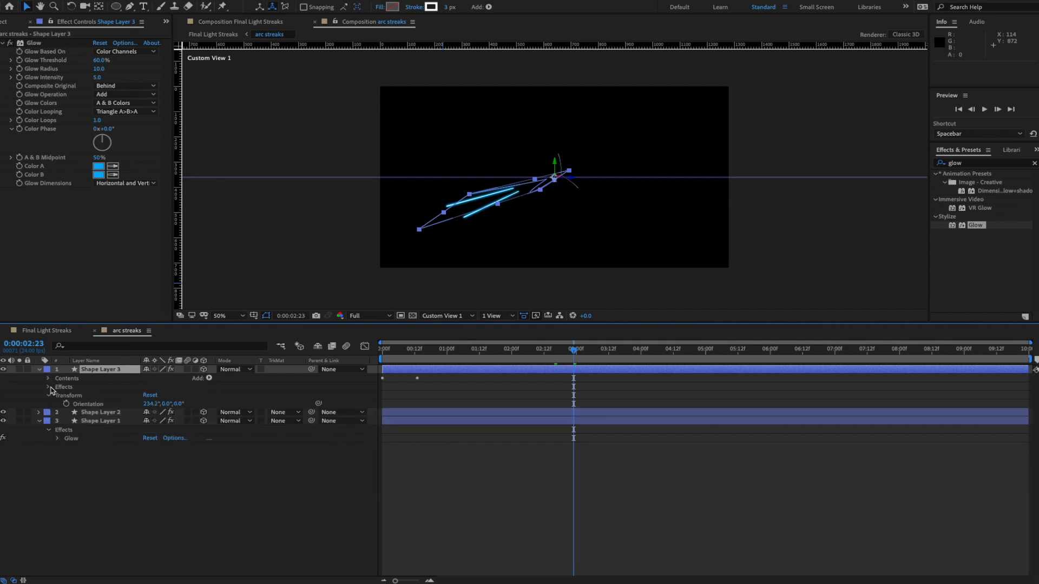
click(110, 370)
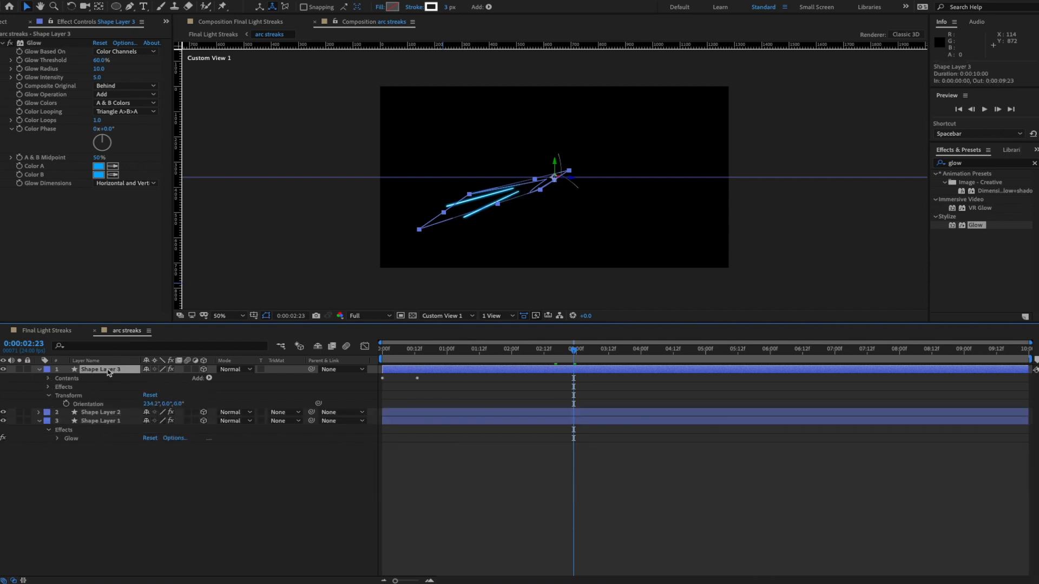
key(e)
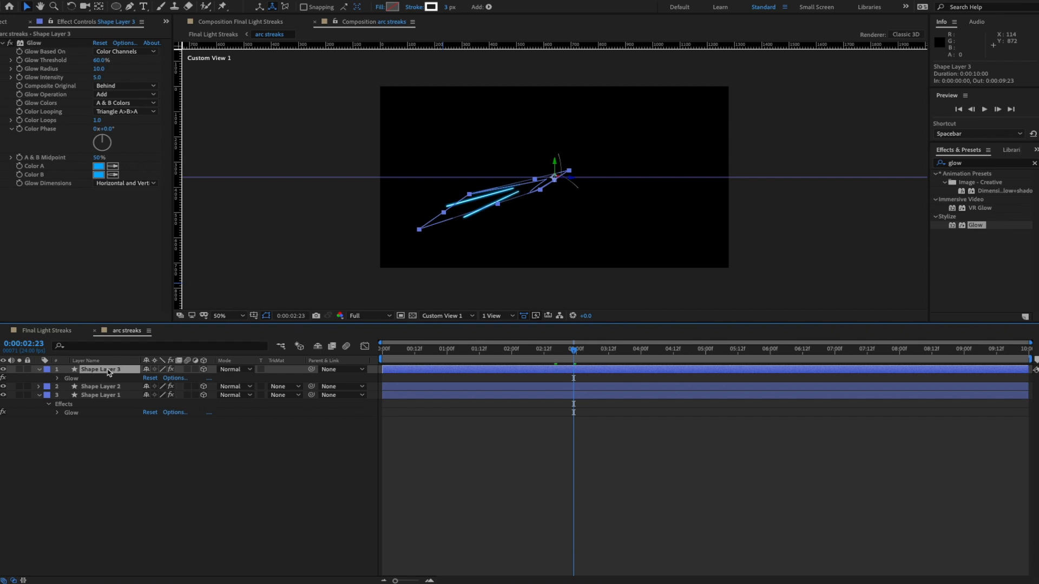
key(u)
key(u)
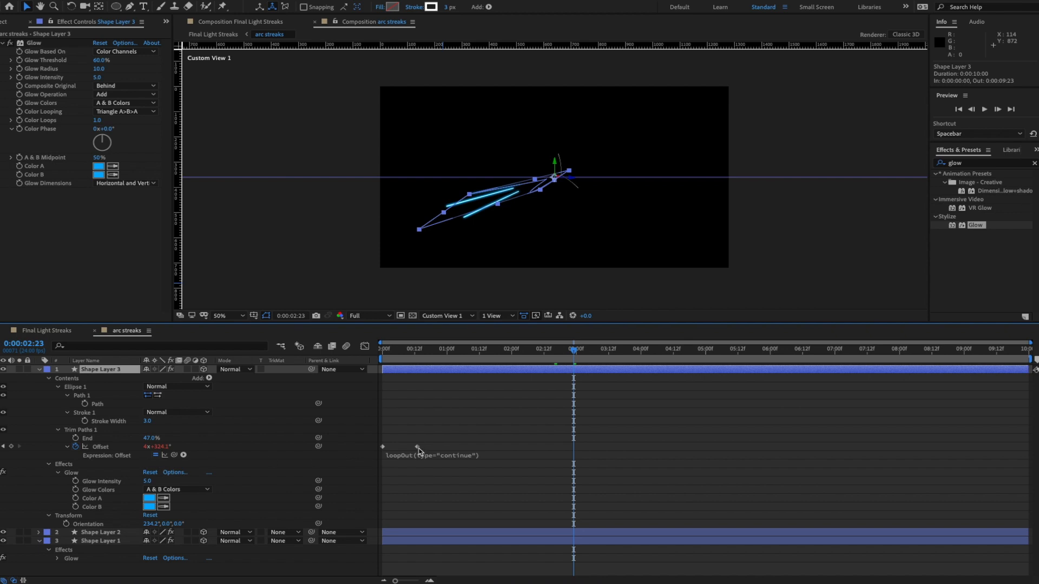
click(417, 448)
drag(419, 451, 434, 451)
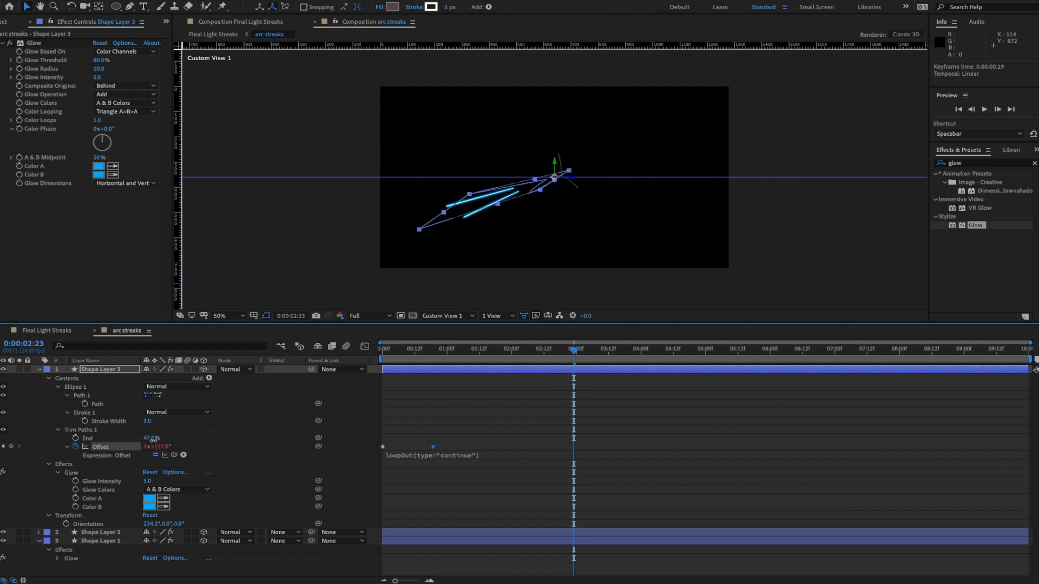
drag(153, 438, 171, 439)
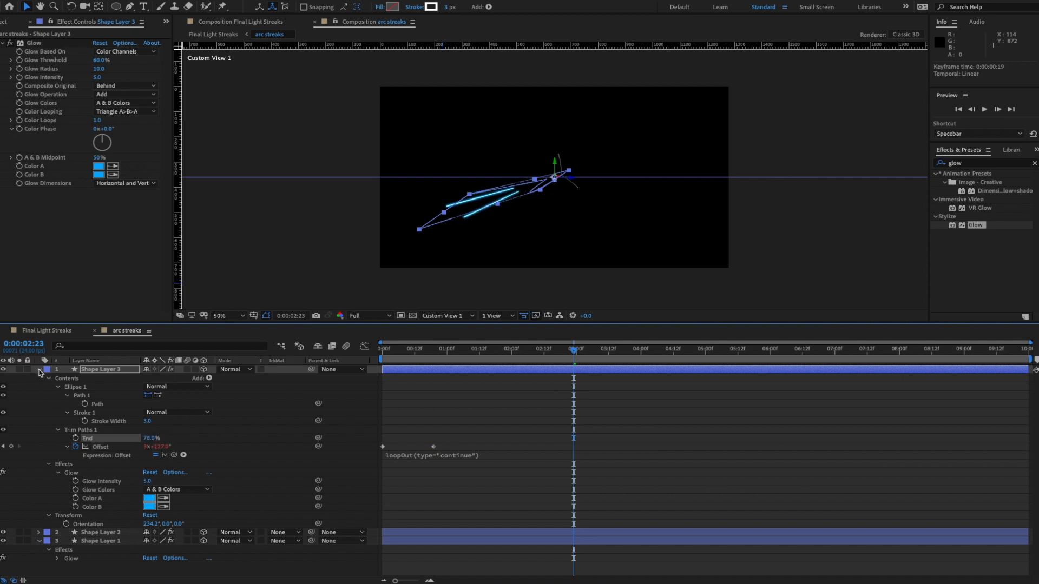
- Move Shape Layer 2's second Trim Paths Offset keyframe to 0:00:00:09 and lower its End percentage to shorten the streak
click(39, 369)
click(102, 379)
key(u)
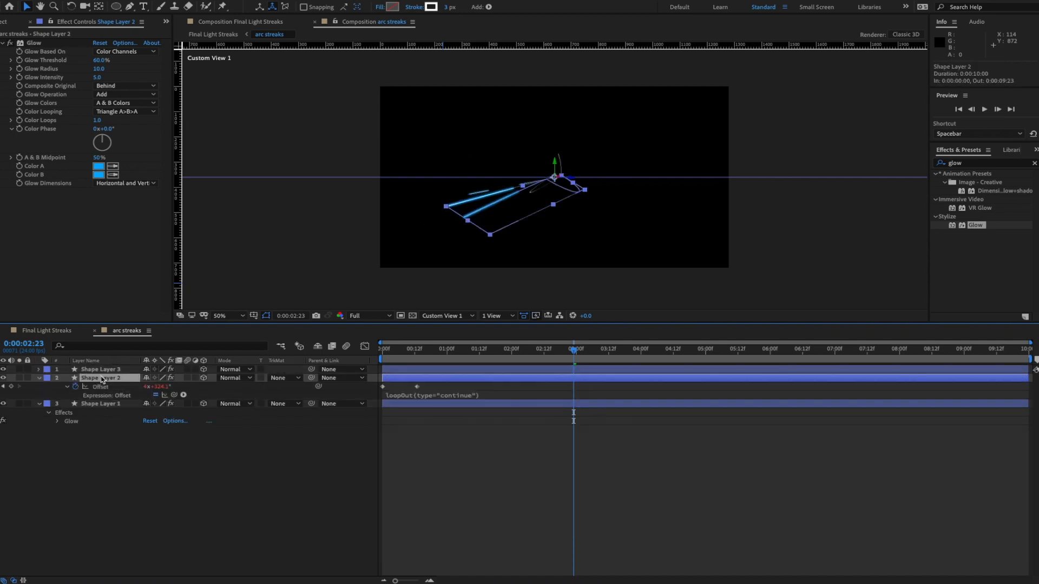
key(e)
key(u)
key(u)
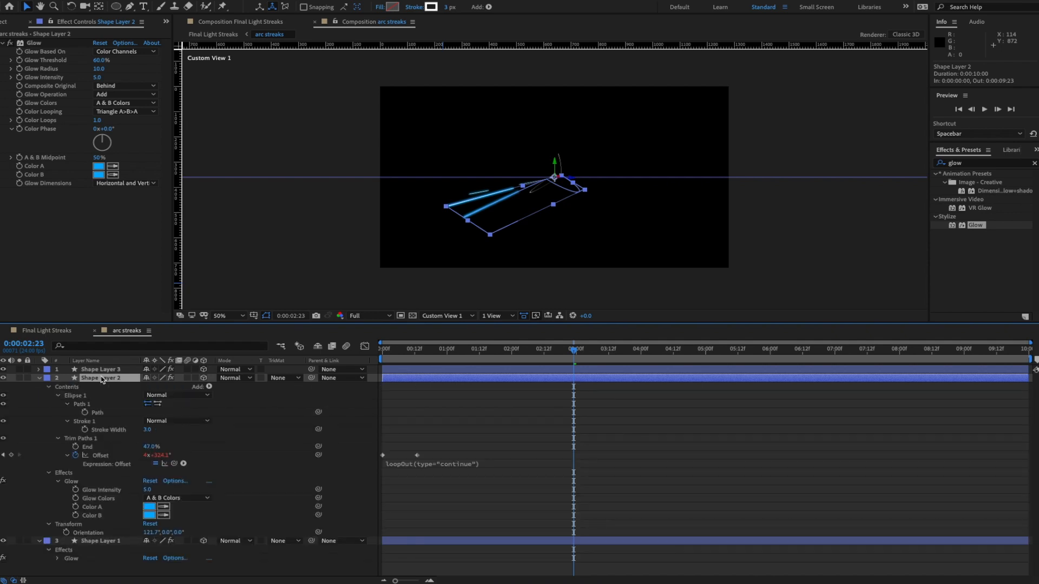
drag(417, 457, 406, 456)
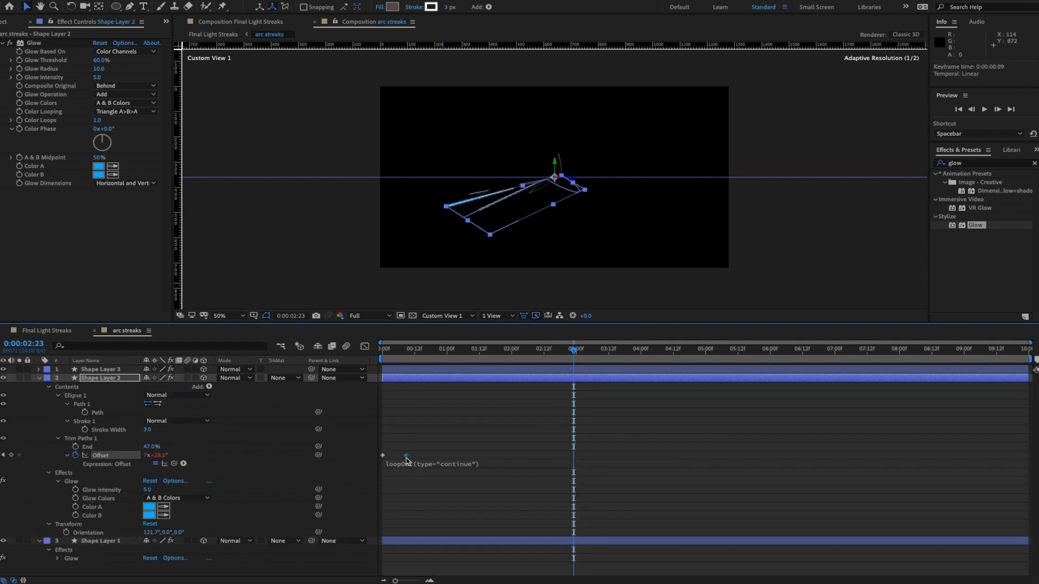
drag(150, 447, 141, 447)
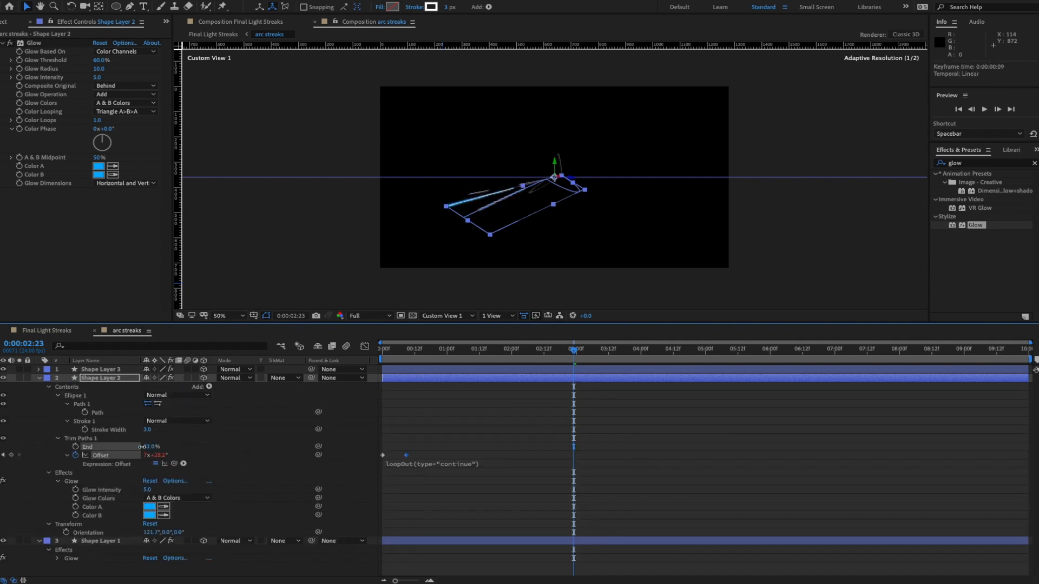
- Play back the Final Light Streaks composition to check the varied streak speeds and lengths
click(52, 331)
key(space)
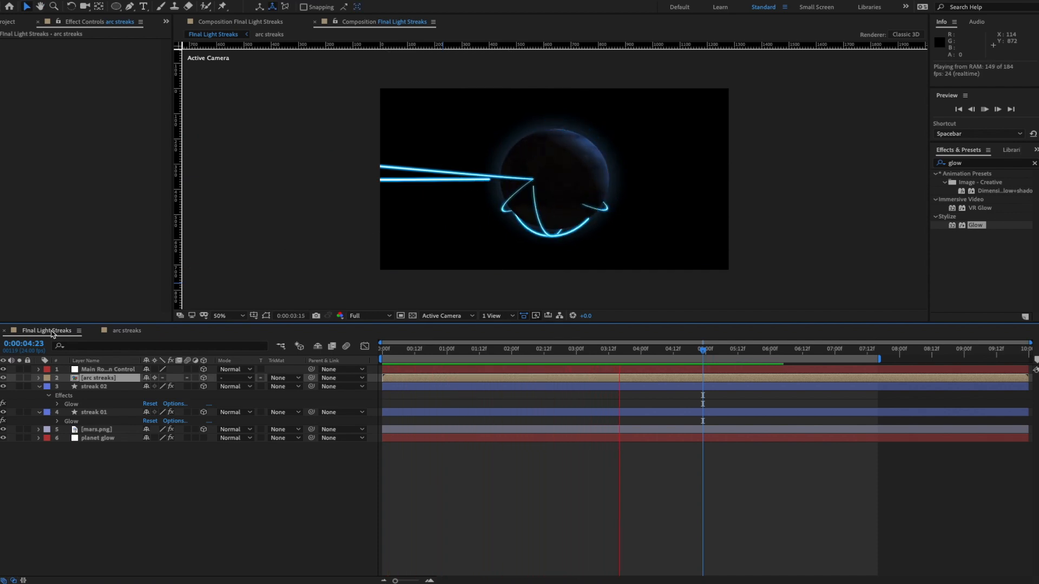
key(space)
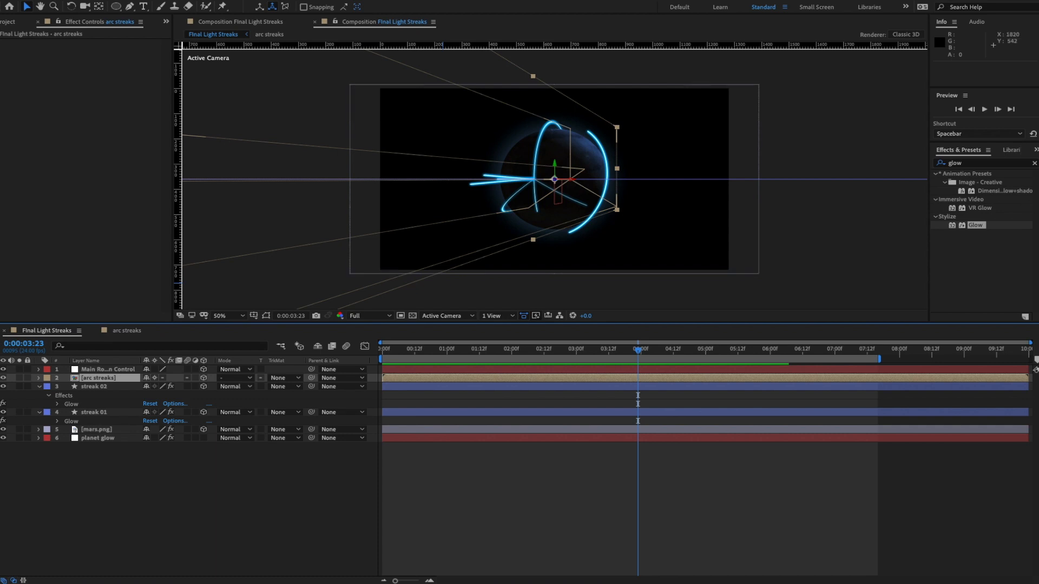
- Bring up the reference video FINAL.mov and scrub through it to examine the curved streaks passing around the planet
drag(1038, 137, 357, 136)
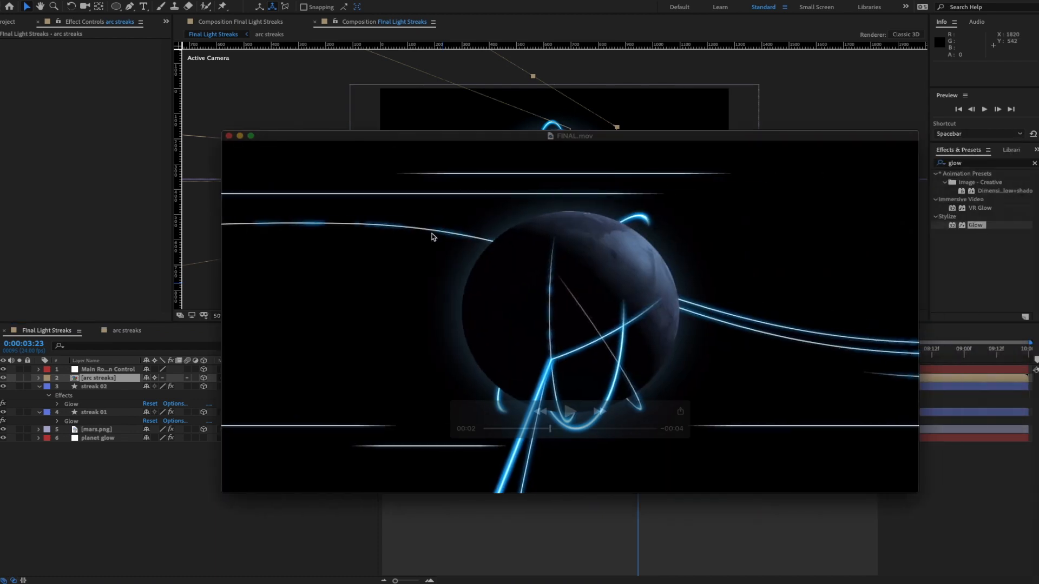
drag(552, 433, 449, 431)
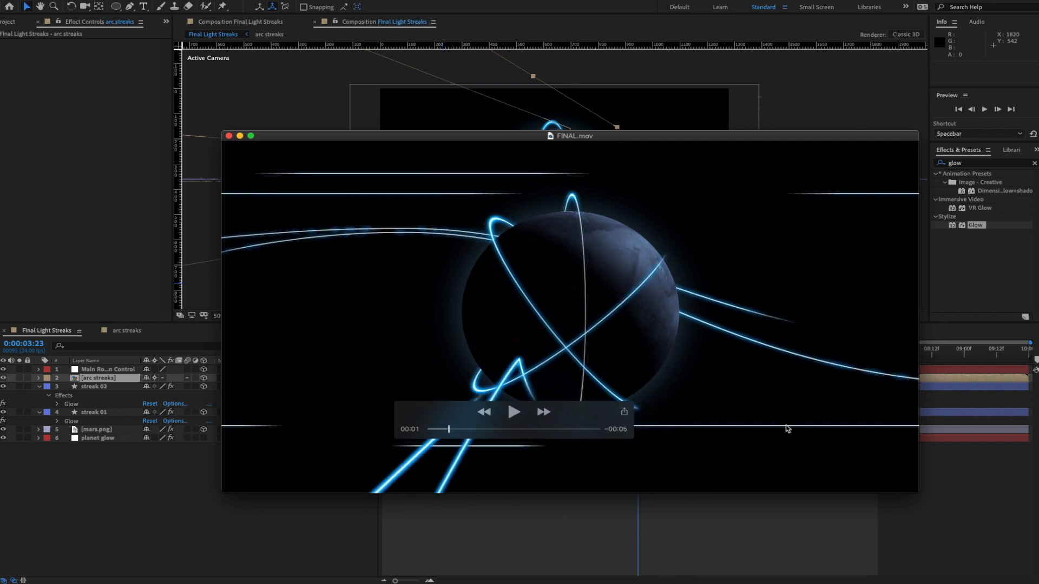
drag(452, 434, 456, 433)
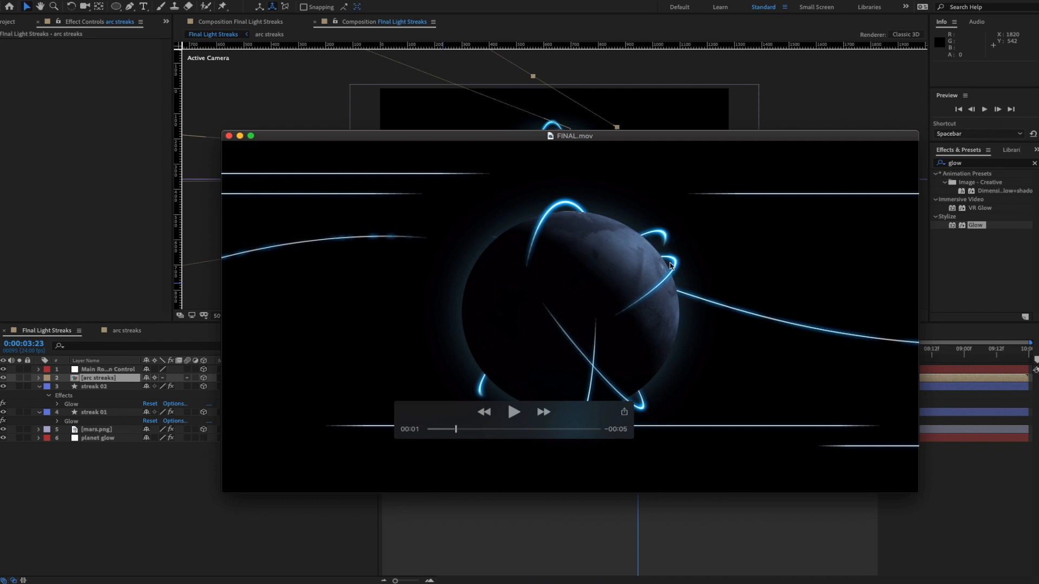
drag(457, 434, 469, 431)
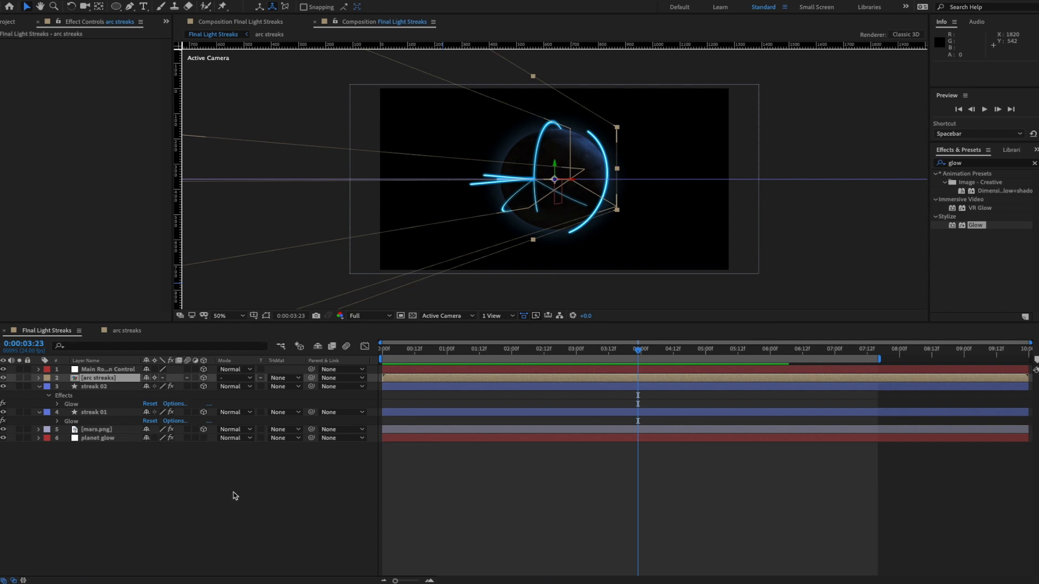
- At 0:00:00:00 with no layer selected, draw a four-point wavy Pen path across the planet, extending beyond both frame sides
click(393, 349)
drag(377, 352, 373, 353)
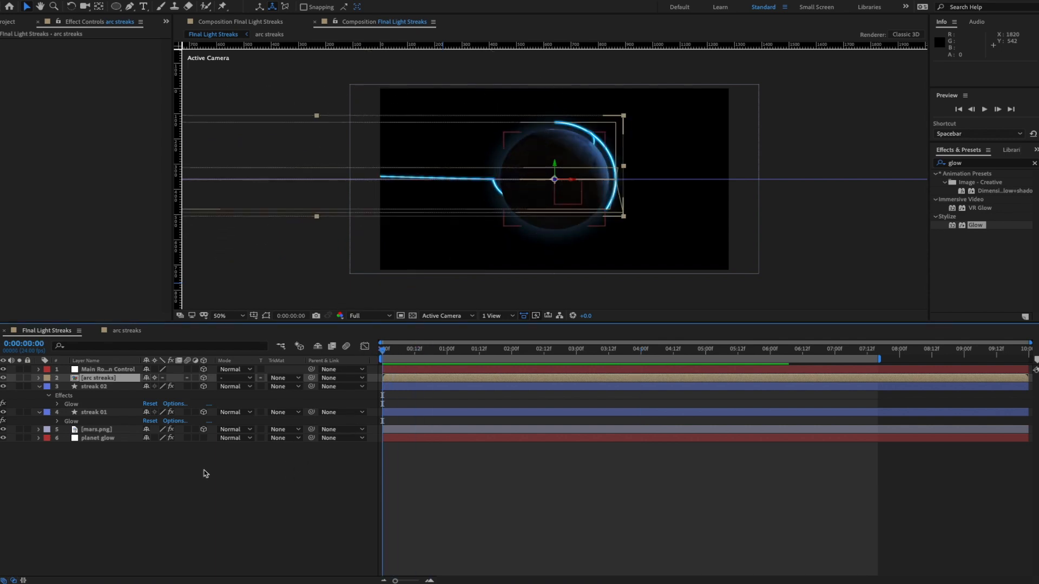
click(194, 487)
click(130, 6)
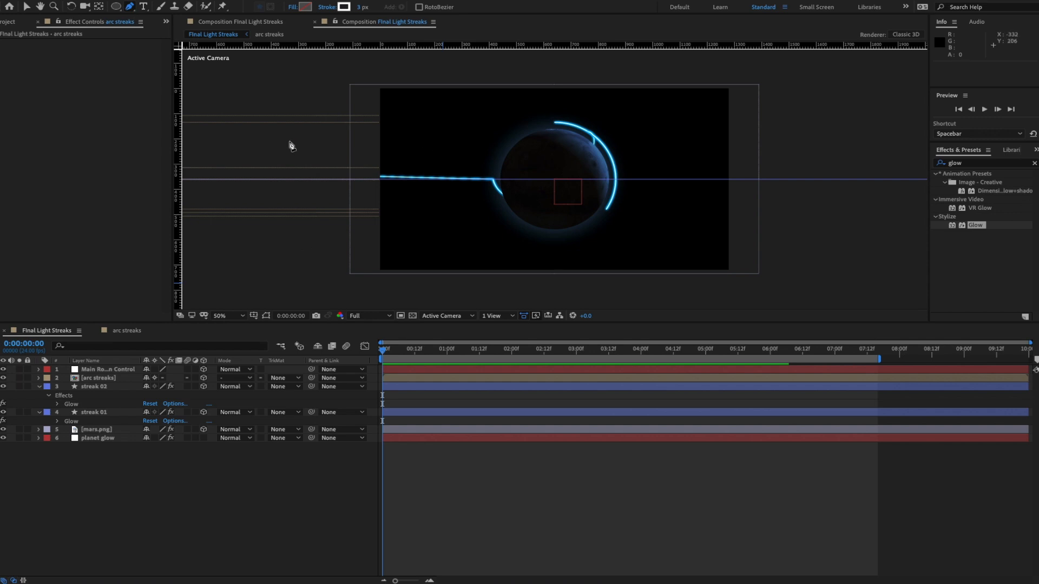
click(288, 141)
click(471, 129)
drag(491, 141, 500, 145)
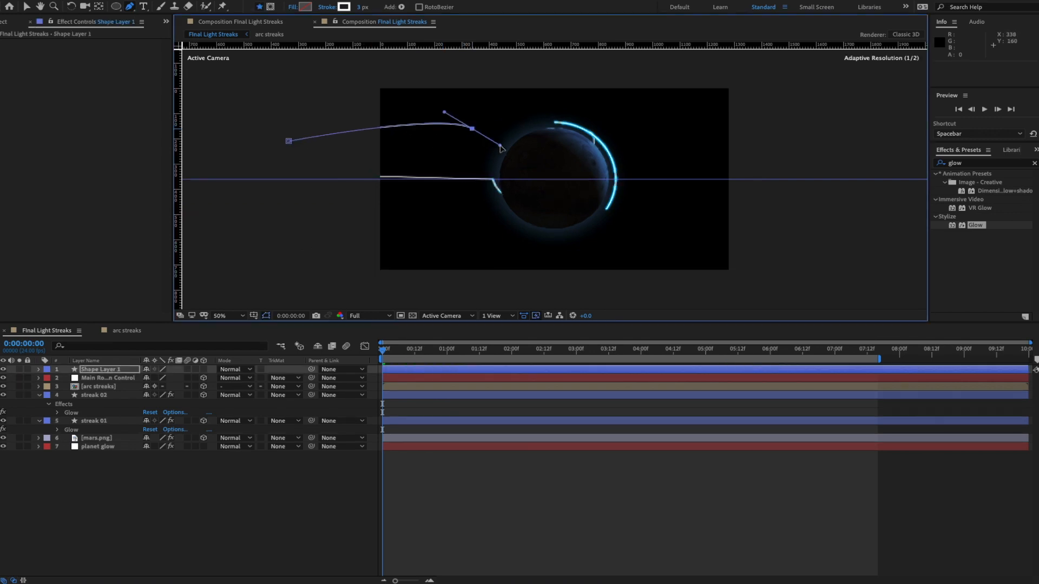
drag(668, 152, 685, 148)
click(776, 107)
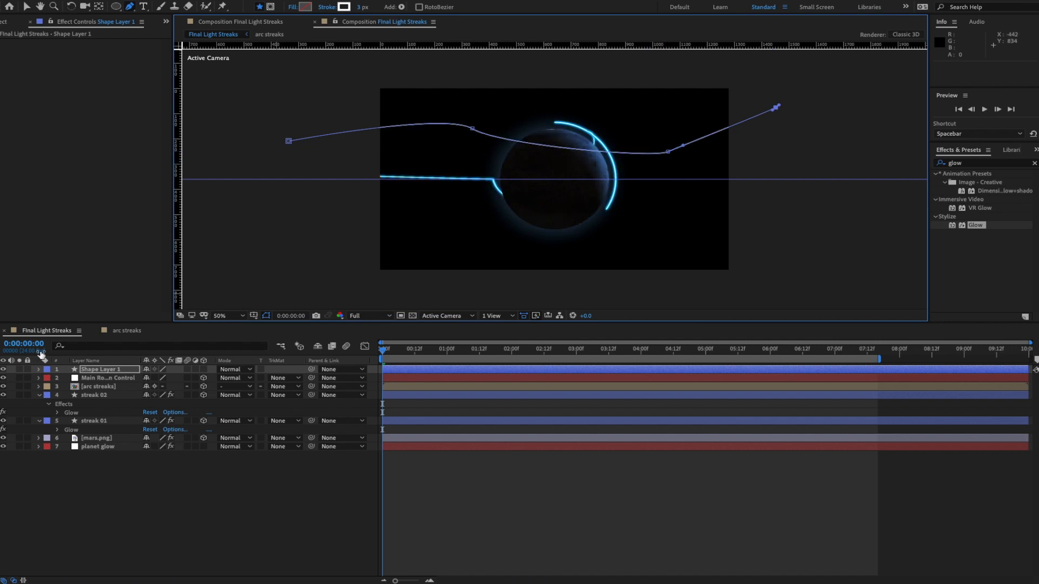
- Solo the new Shape Layer 1 and smooth the path's two middle vertices with longer tangent handles
click(20, 369)
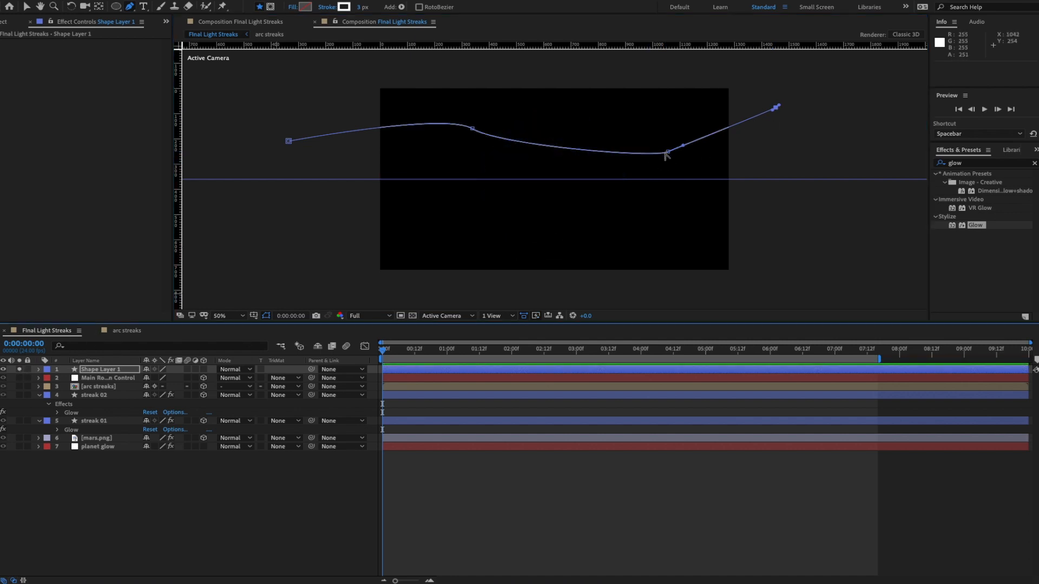
drag(667, 152, 717, 143)
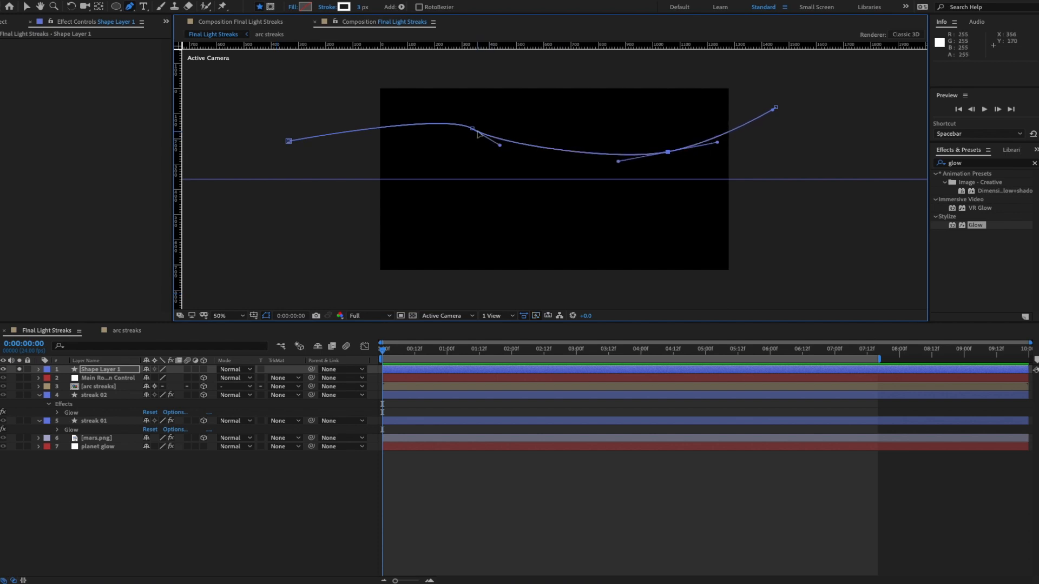
drag(473, 129, 529, 141)
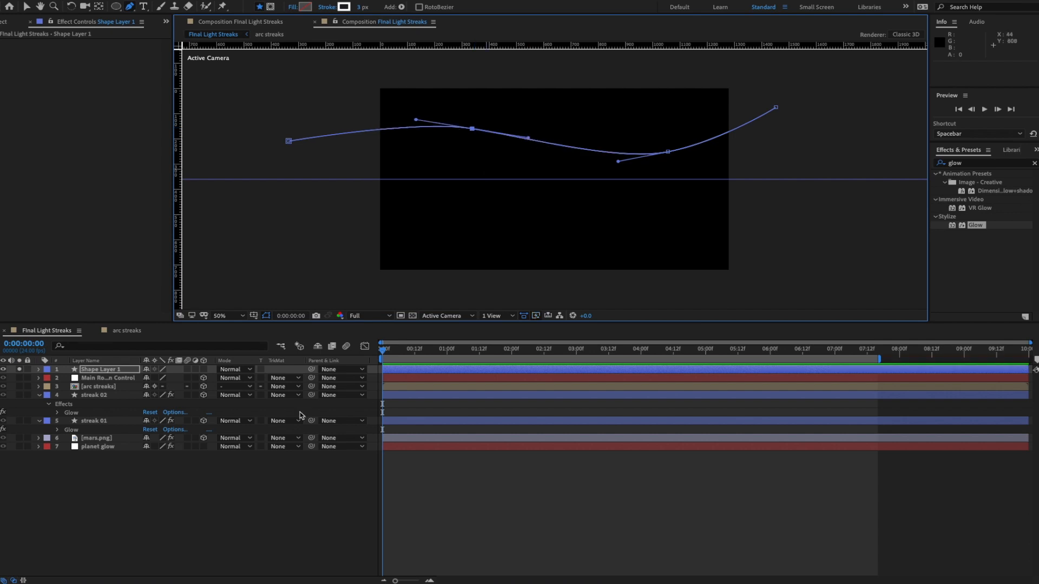
click(232, 484)
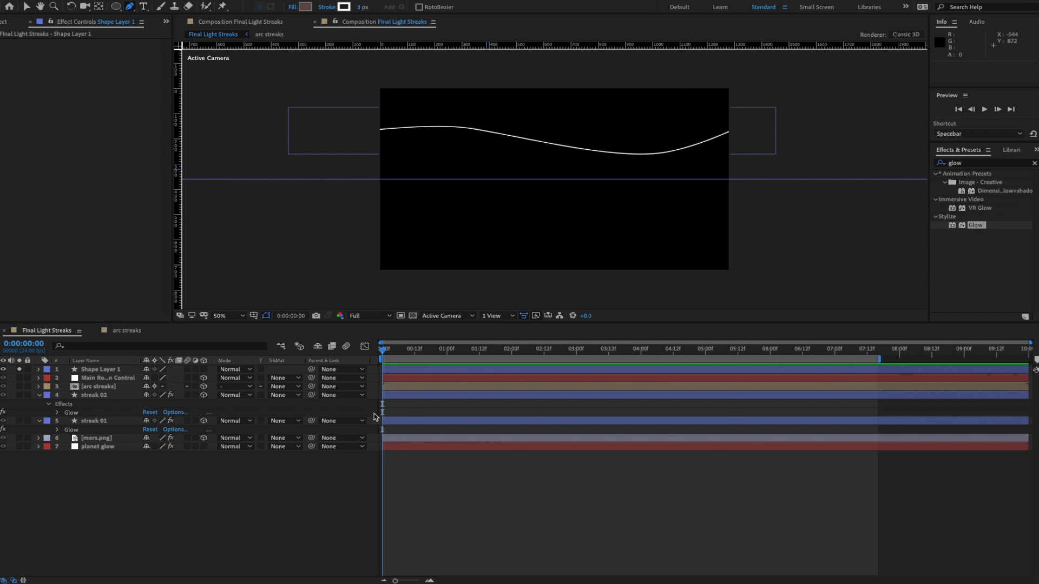
- Add Trim Paths to Shape 1 of Shape Layer 1 and expand its properties
click(99, 371)
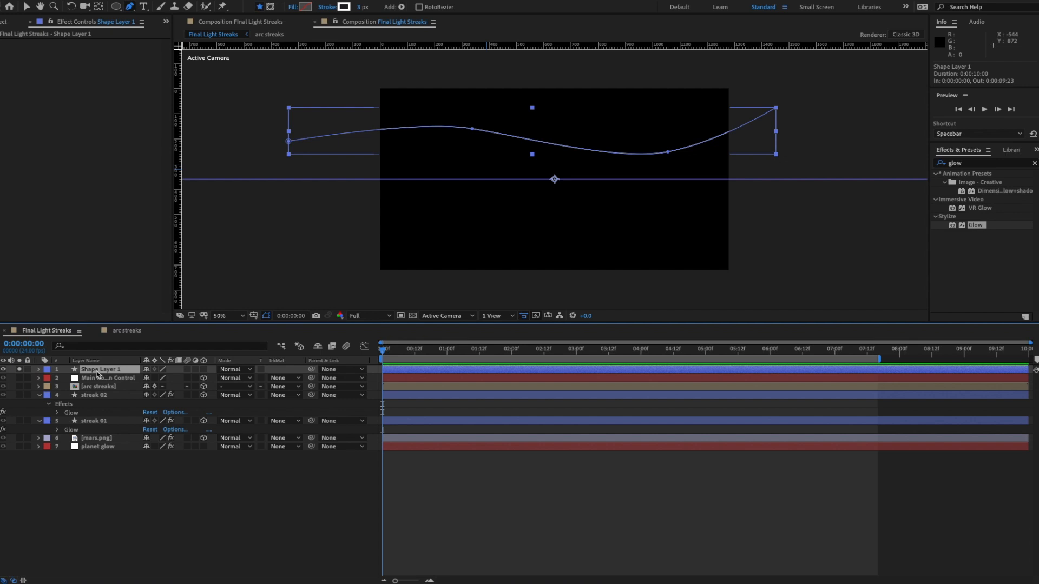
click(39, 369)
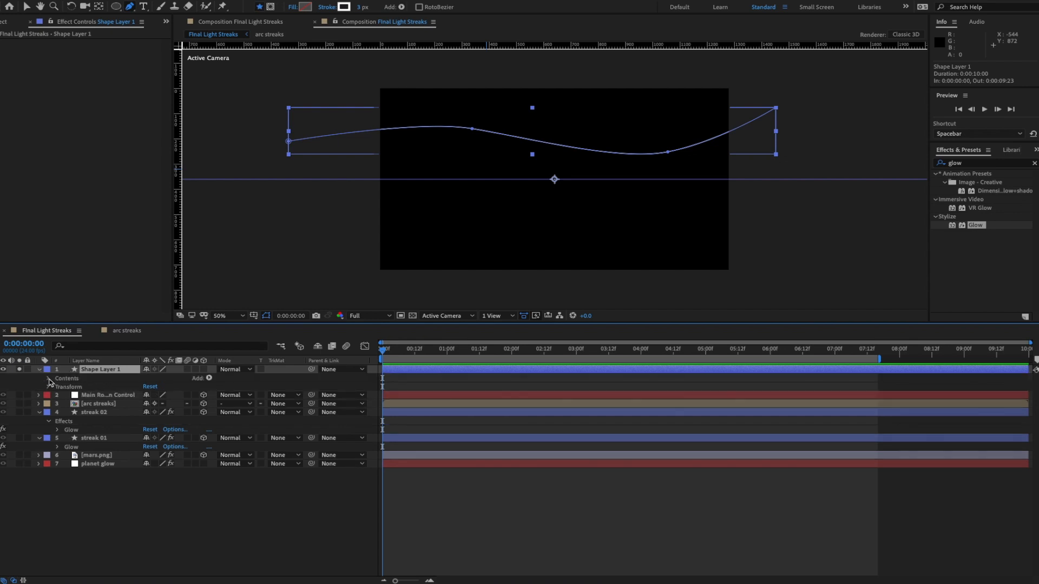
click(48, 378)
click(58, 387)
click(74, 386)
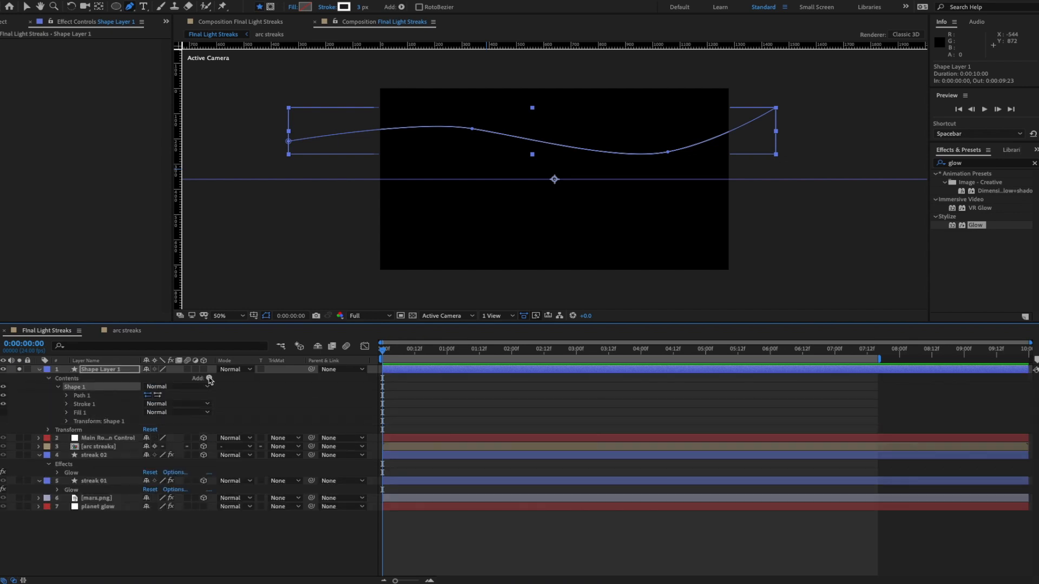
click(209, 379)
click(244, 537)
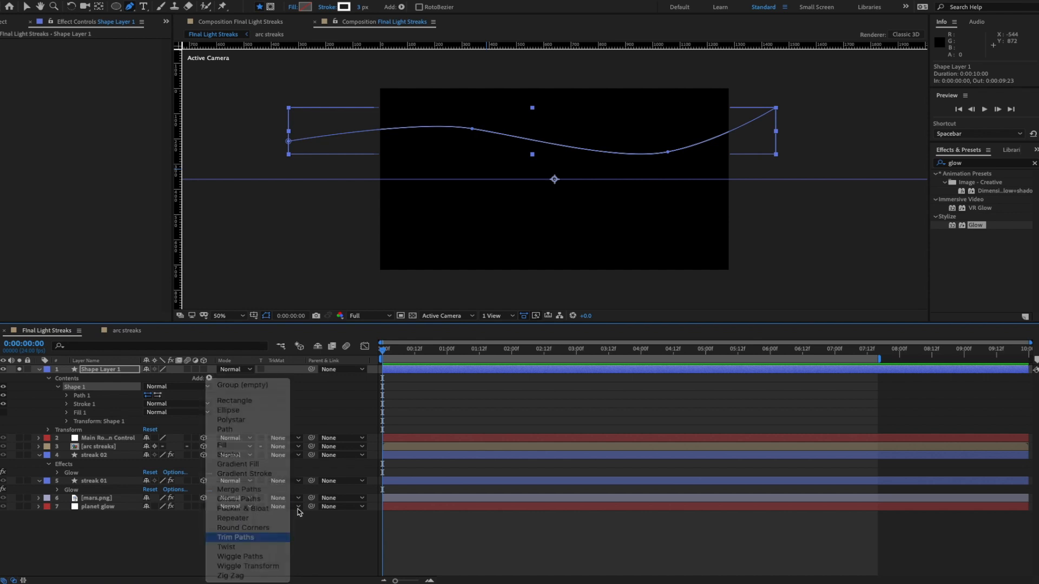
click(67, 404)
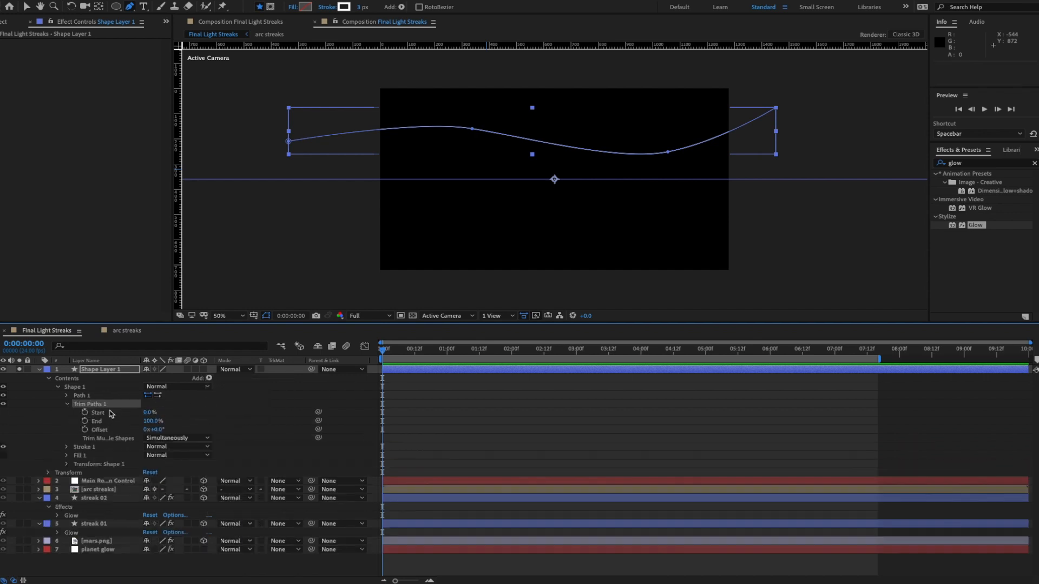
- Set Trim Paths End to 38% and keyframe Offset from 0° at 0:00:00:00 to 149° at 0:00:00:22, then preview the streak
drag(152, 423, 124, 425)
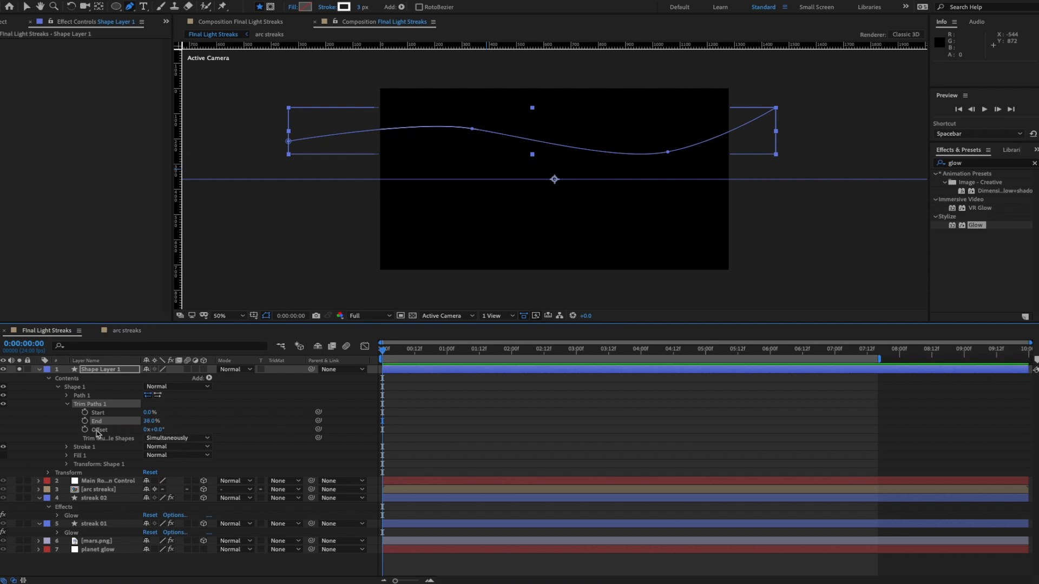
click(84, 429)
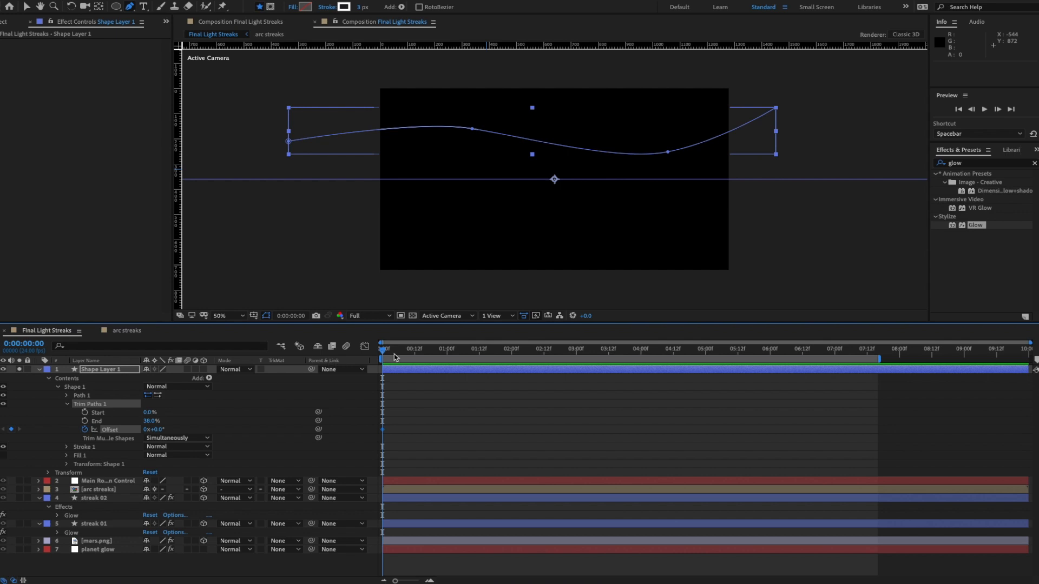
drag(394, 357, 442, 356)
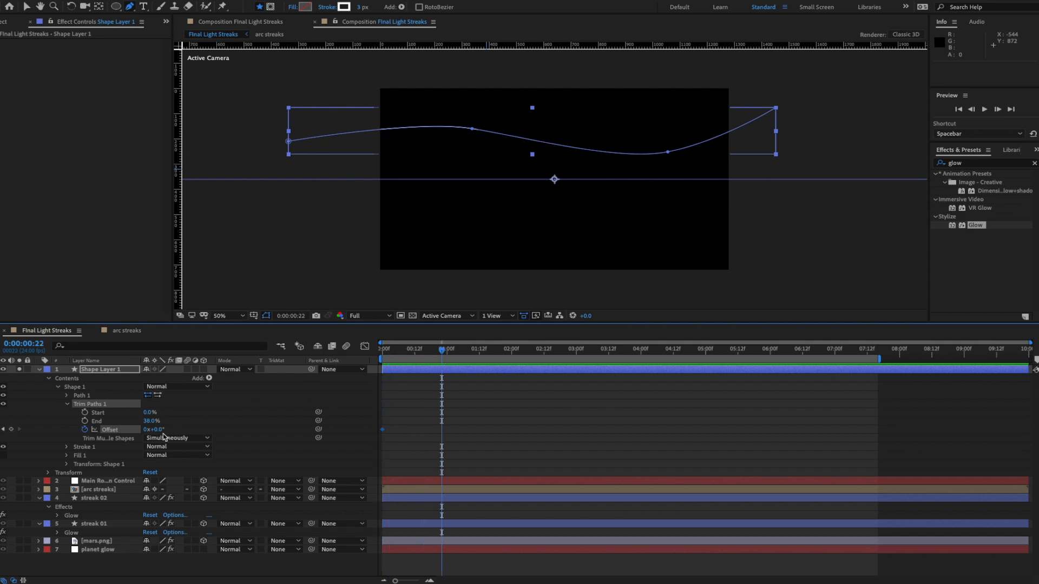
drag(163, 430, 242, 431)
key(space)
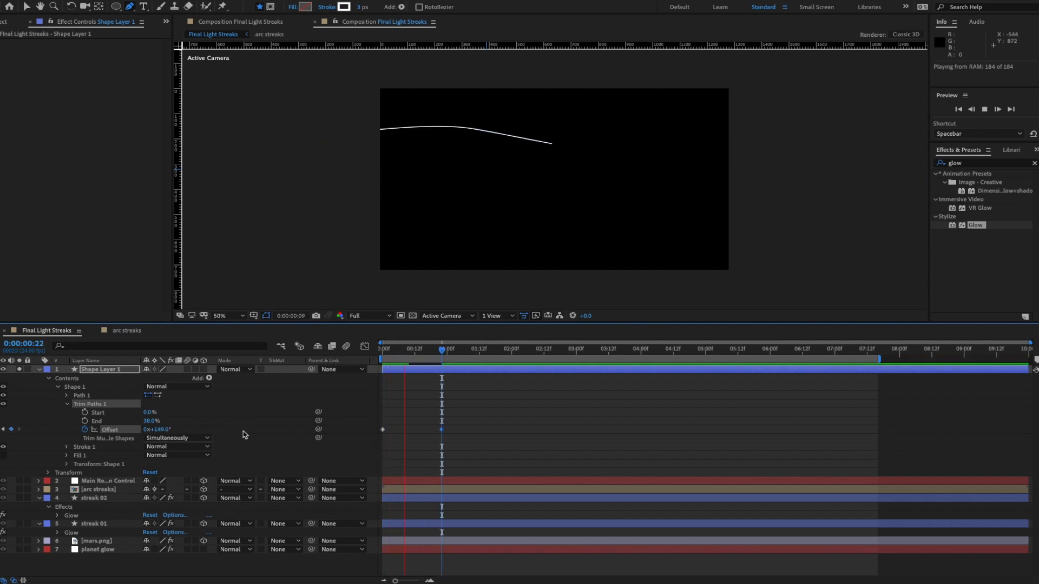
key(space)
- Speed up the streak by moving its second Offset keyframe to 0:00:00:06, preview it, and set Trim Paths End to 26%
drag(441, 429, 401, 438)
key(space)
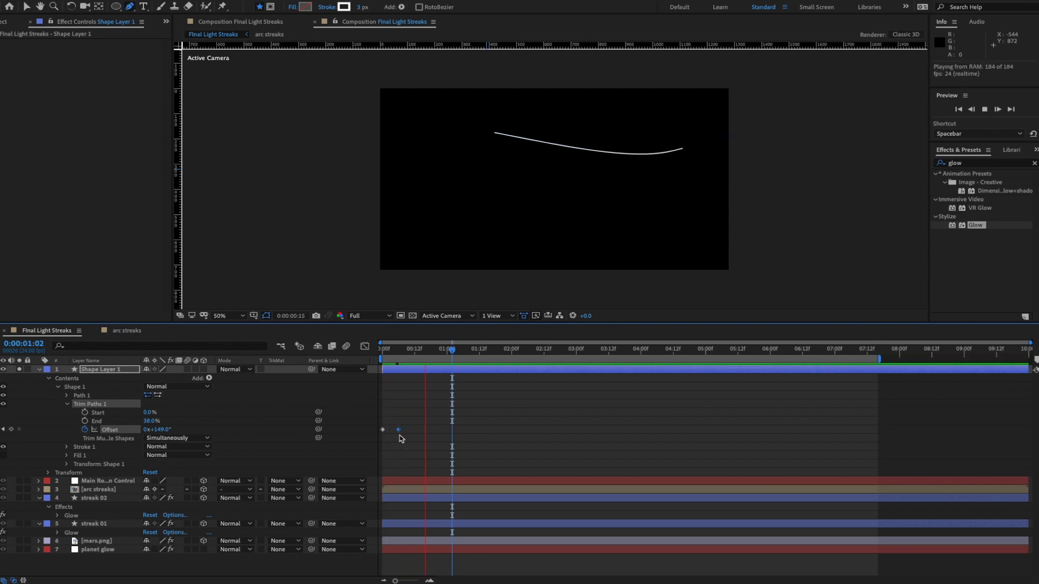
key(space)
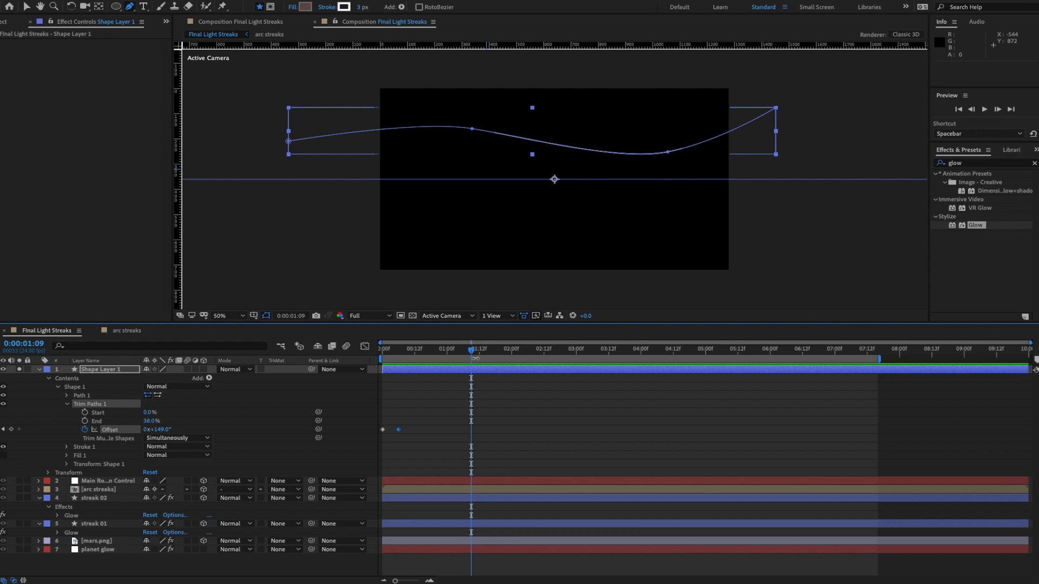
key(Home)
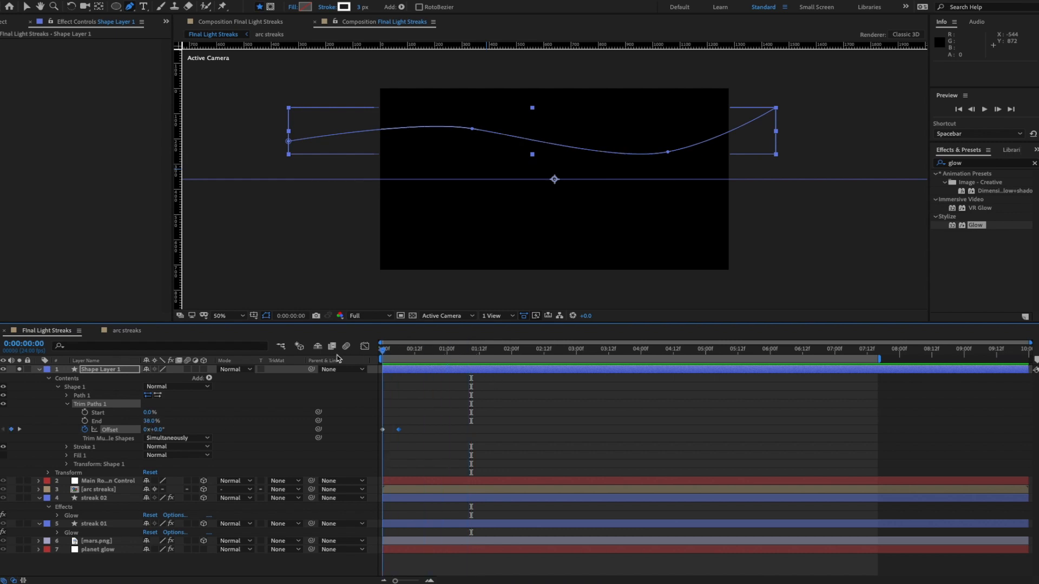
key(space)
key(space)
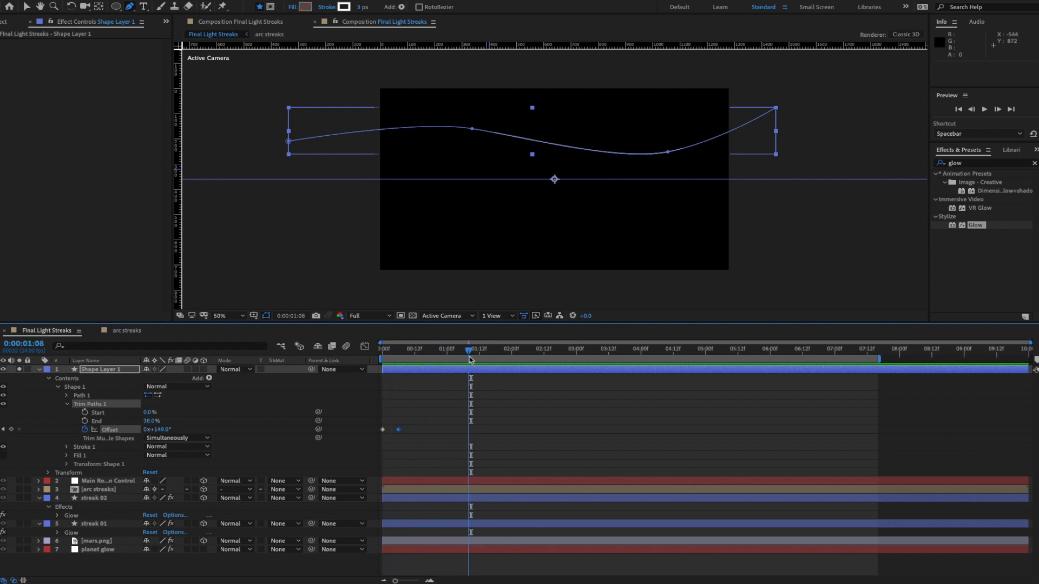
mouse_move(149, 421)
mouse_down()
mouse_move(162, 423)
mouse_move(143, 425)
mouse_up()
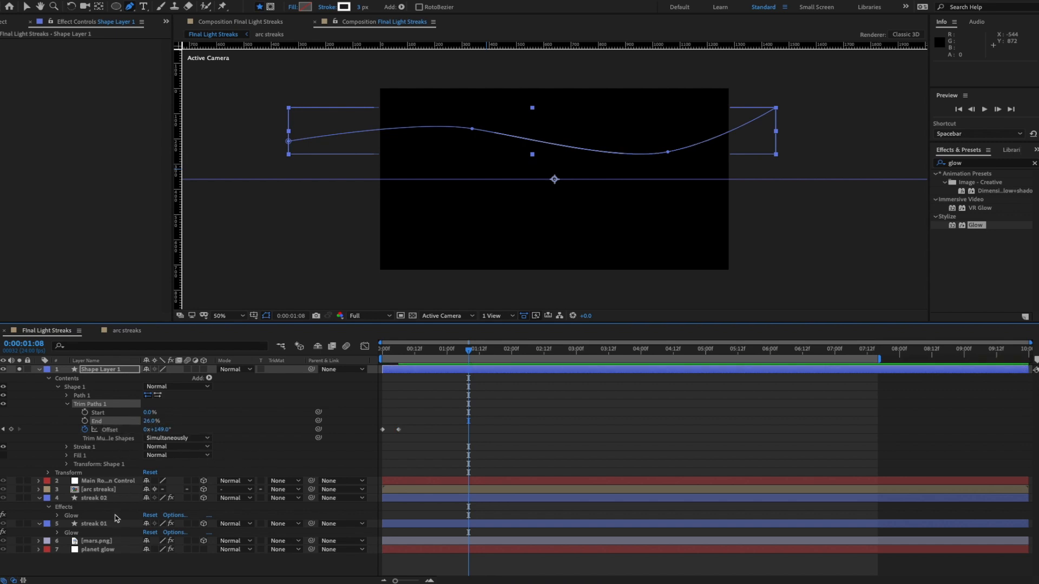
- Copy the loopOut(type="continue") expression from streak 02's Offset to Shape Layer 1's Trim Paths Offset and preview the looping streak
click(98, 499)
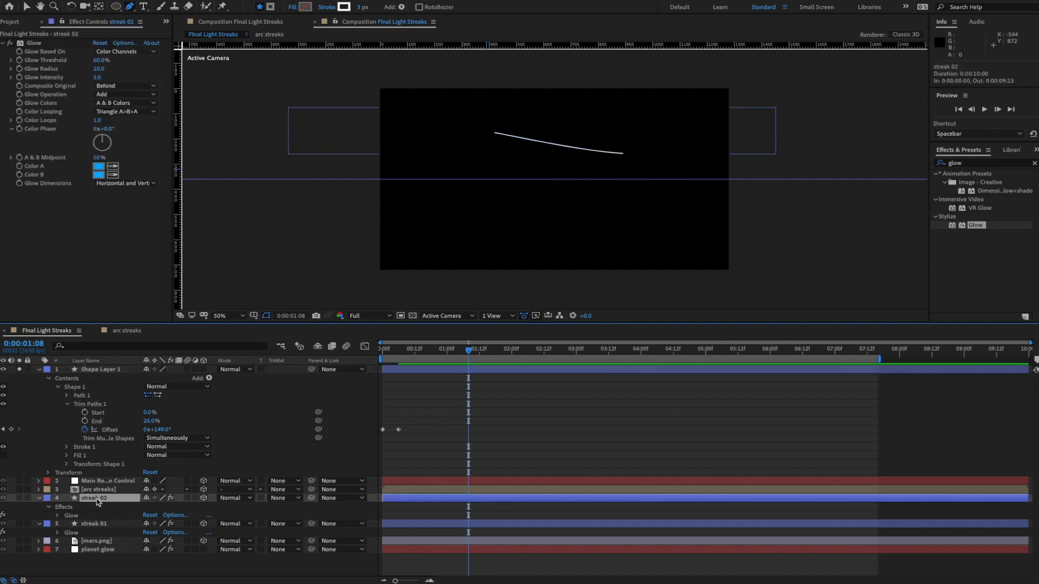
key(e)
key(e)
click(493, 515)
key(super+c)
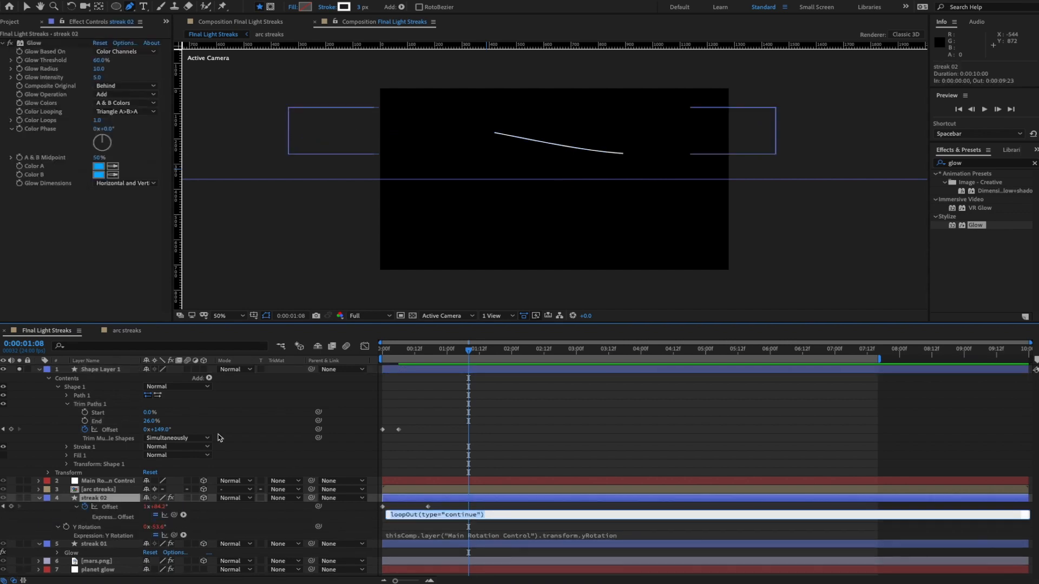
alt+click(85, 430)
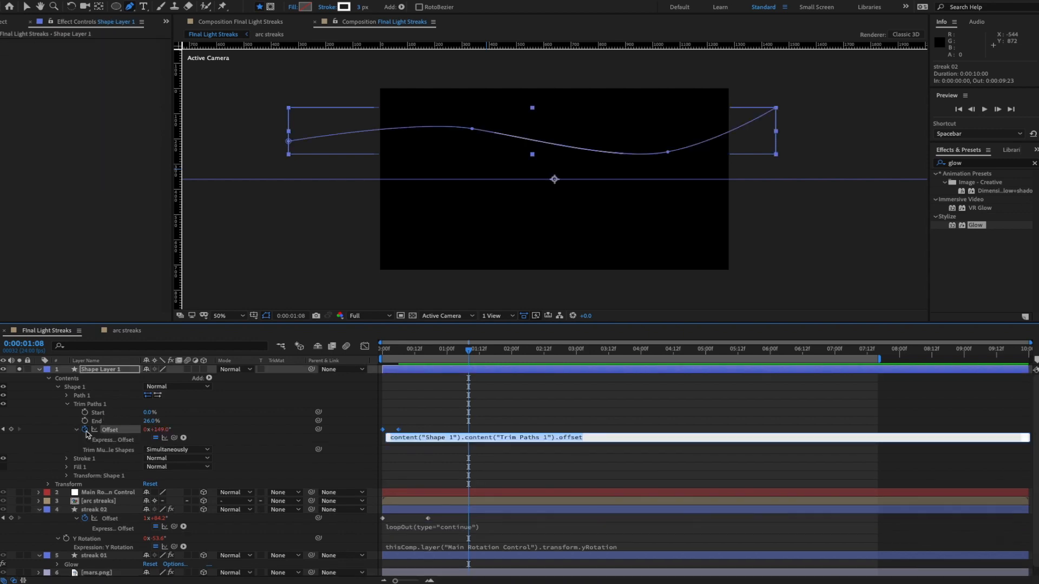
key(super+v)
key(KP_Enter)
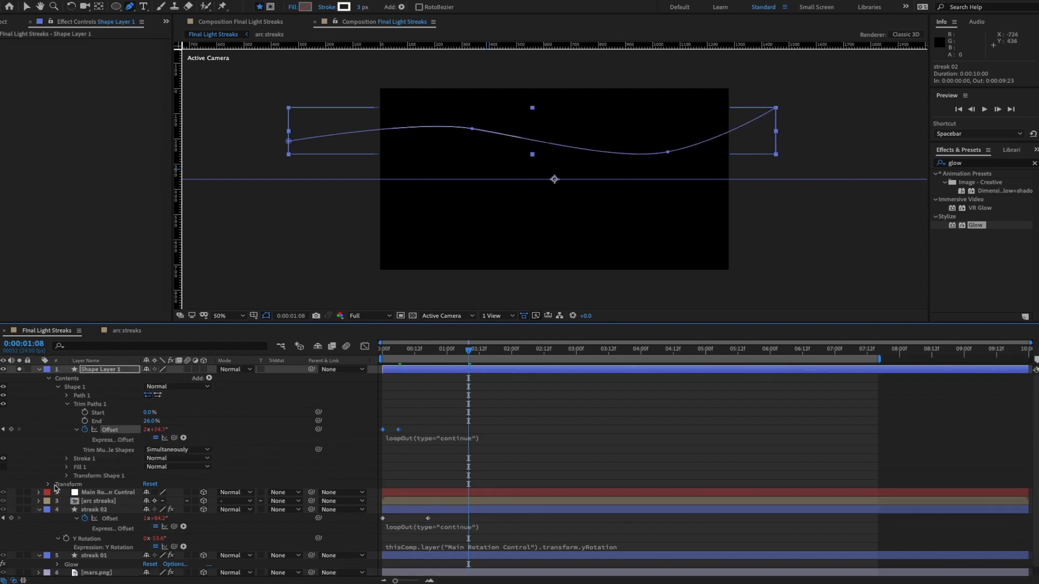
click(38, 509)
key(space)
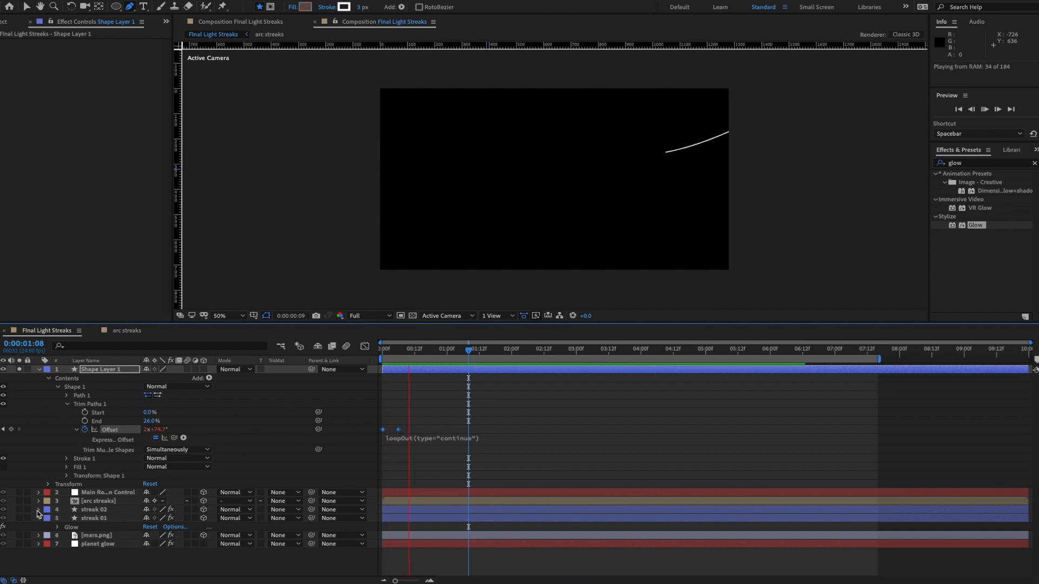
key(space)
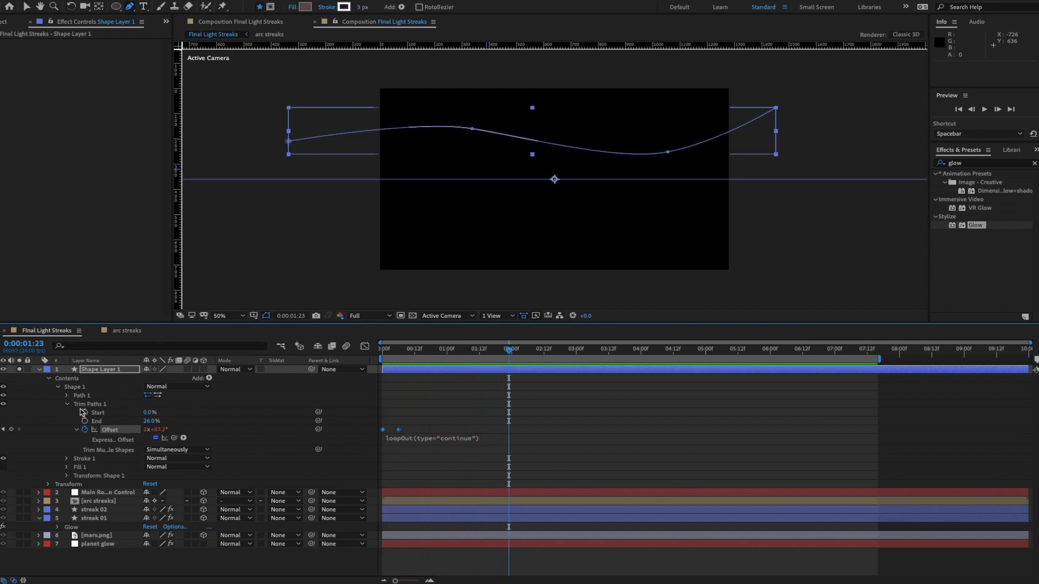
- Collapse Shape 1 in Shape Layer 1 and duplicate it within the same layer
click(67, 404)
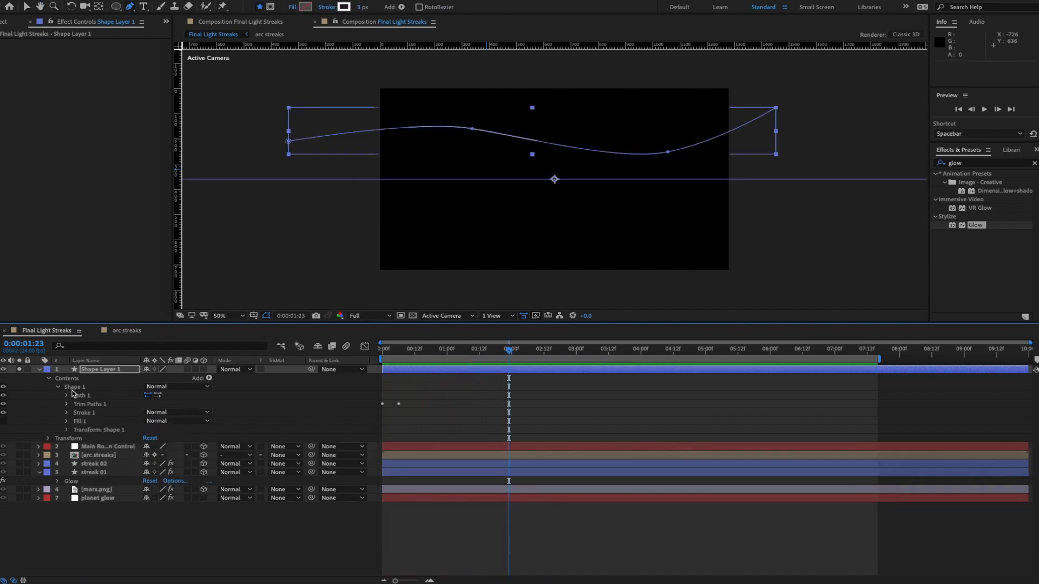
click(64, 389)
click(58, 387)
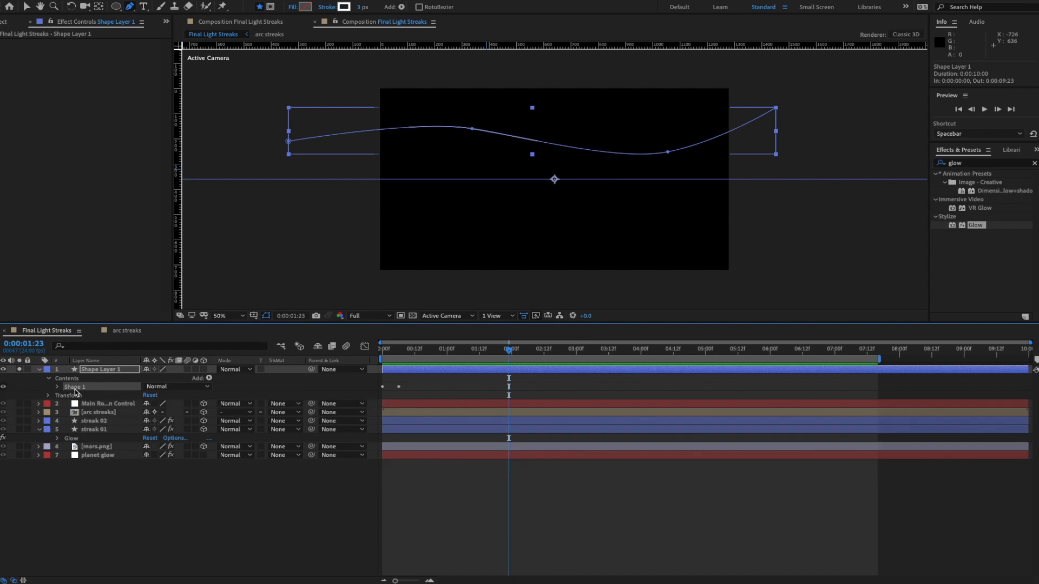
key(ctrl+d)
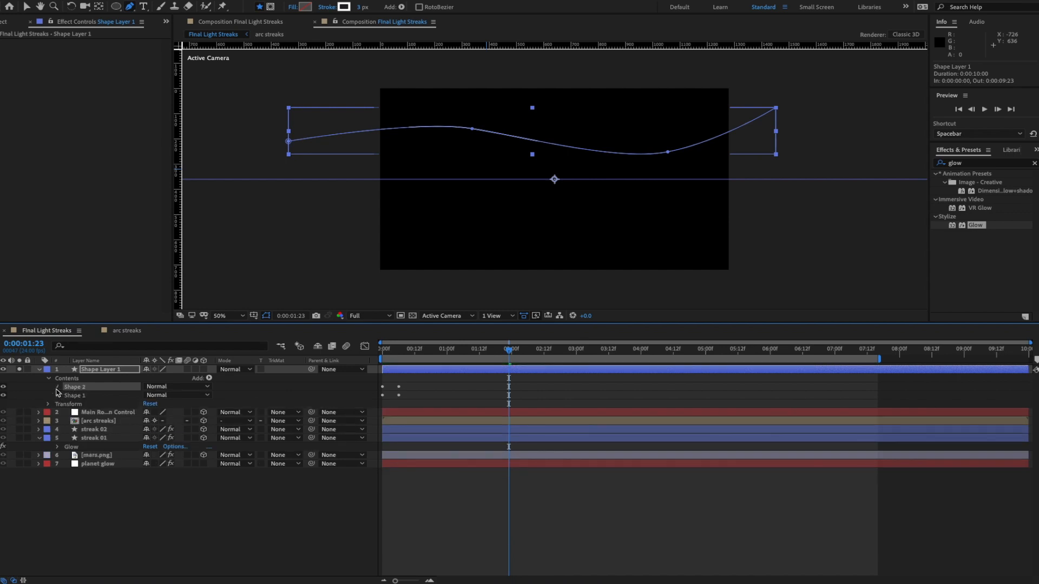
- Shift Shape 2's path slightly below the original, adjust its two middle vertices to vary the gap, and preview both streaks
click(57, 387)
click(68, 395)
click(97, 404)
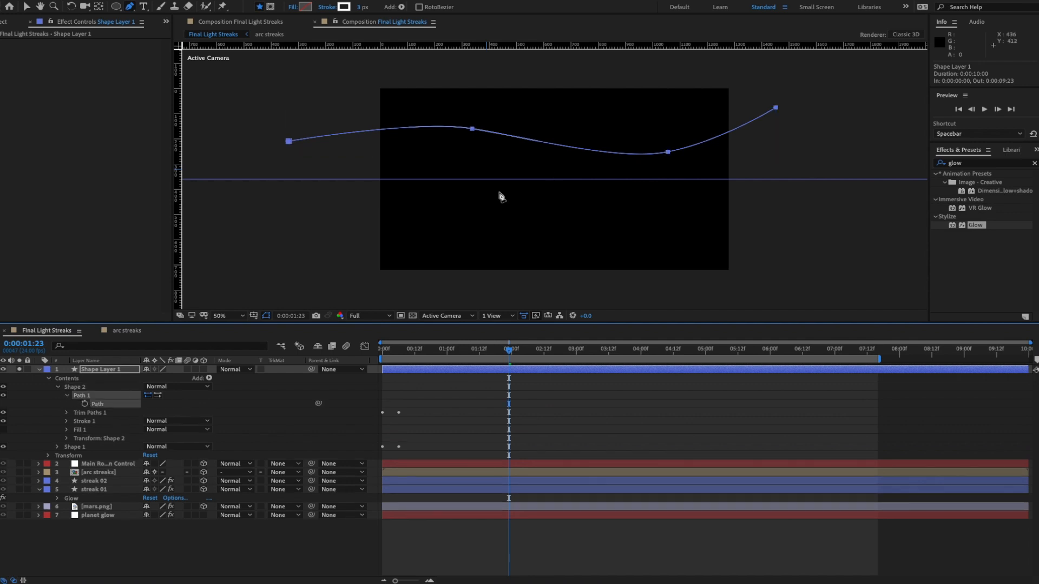
drag(472, 129, 471, 133)
click(473, 141)
drag(669, 163, 671, 169)
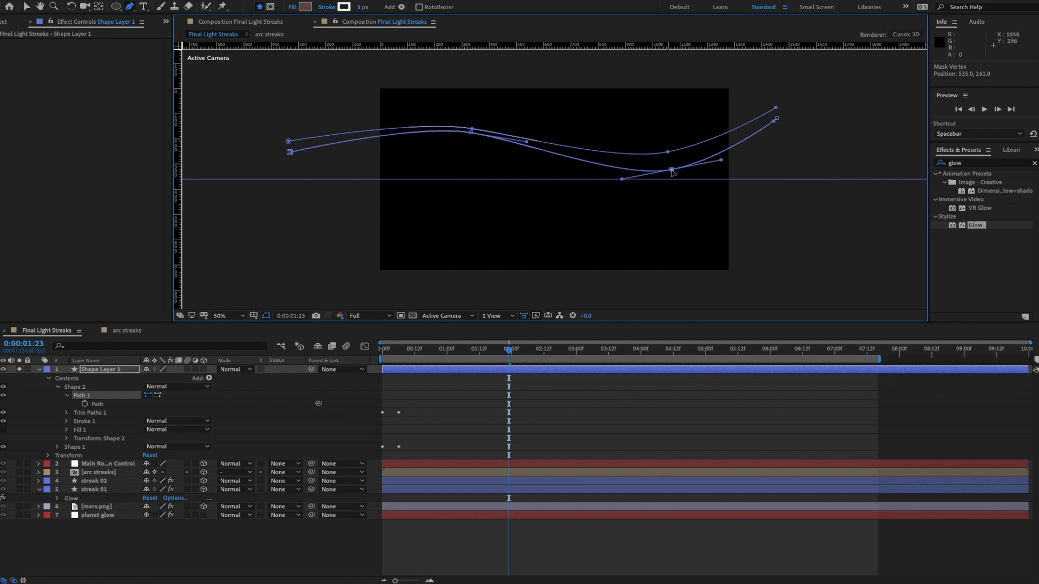
click(266, 543)
key(space)
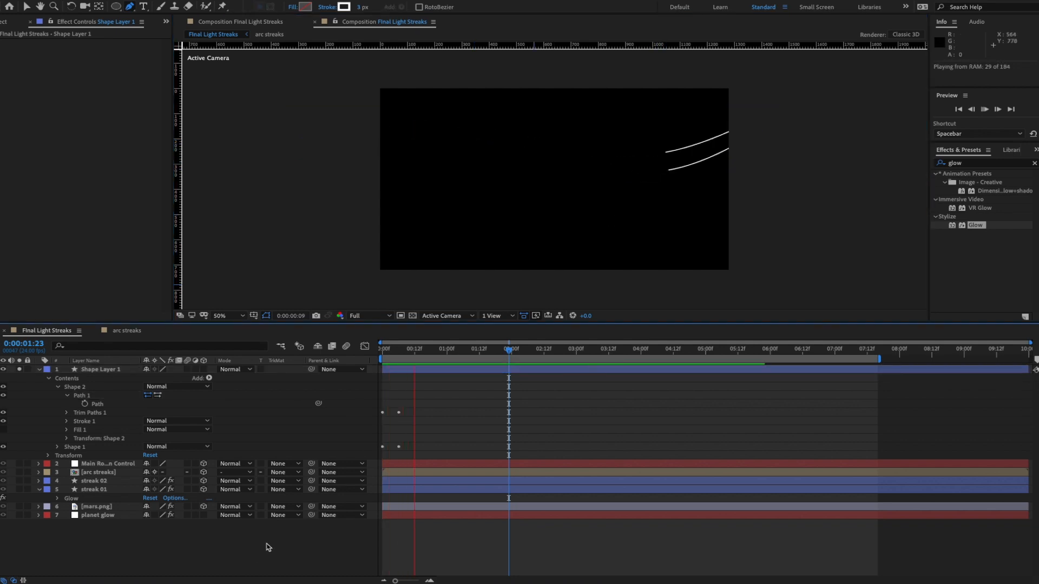
key(space)
- Reveal Shape Layer 1's keyframes, move Shape 2's first Offset keyframe to -0:00:00:03, and preview the staggered streaks
click(108, 369)
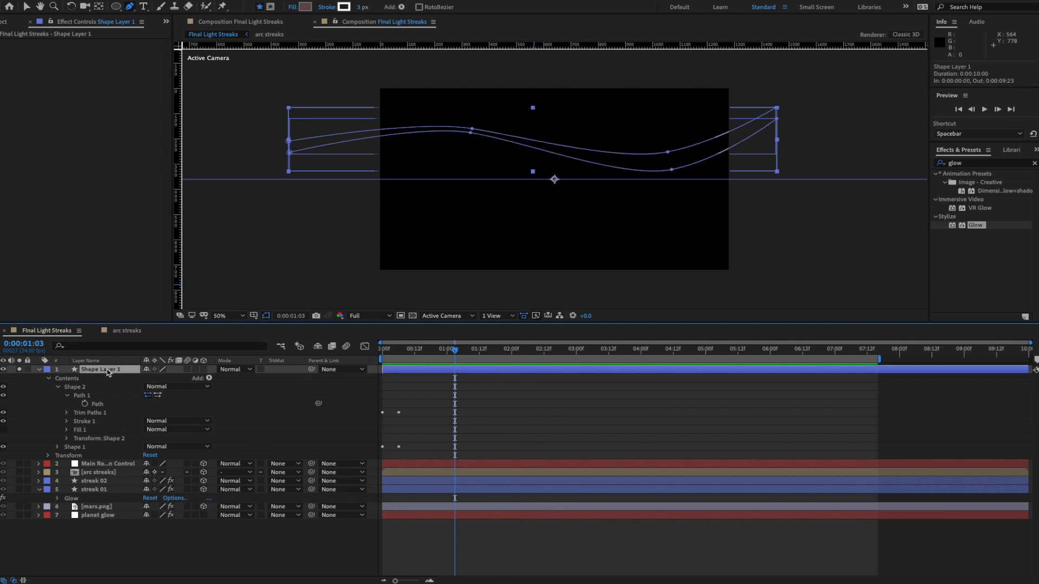
key(u)
click(422, 388)
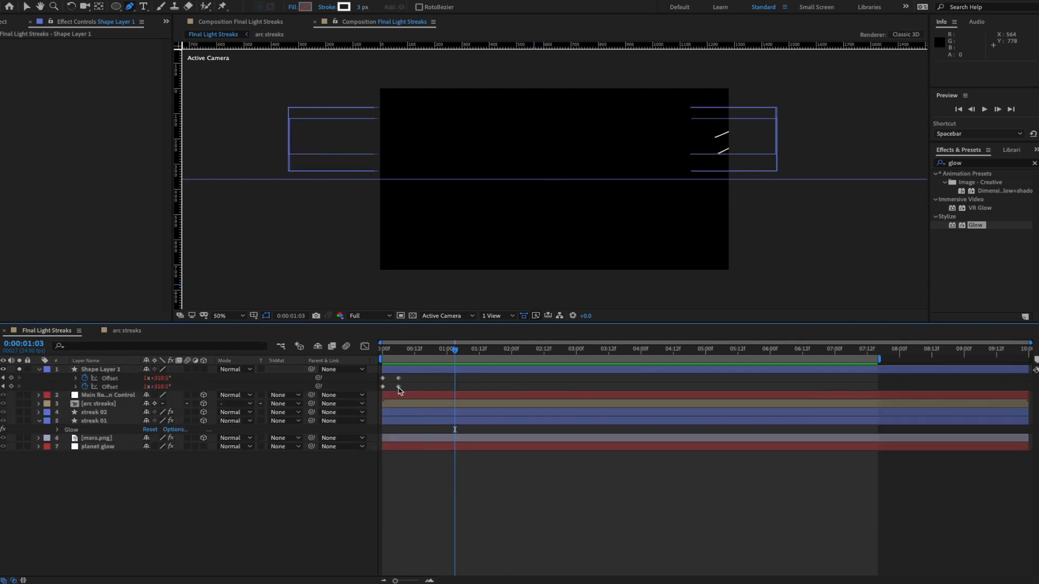
drag(399, 387, 377, 382)
key(super+z)
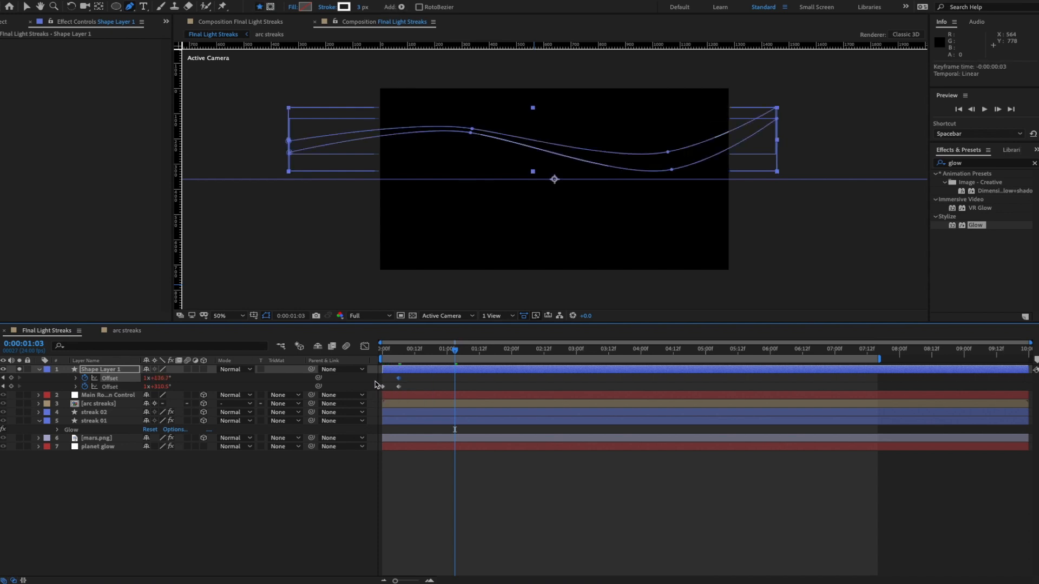
key(space)
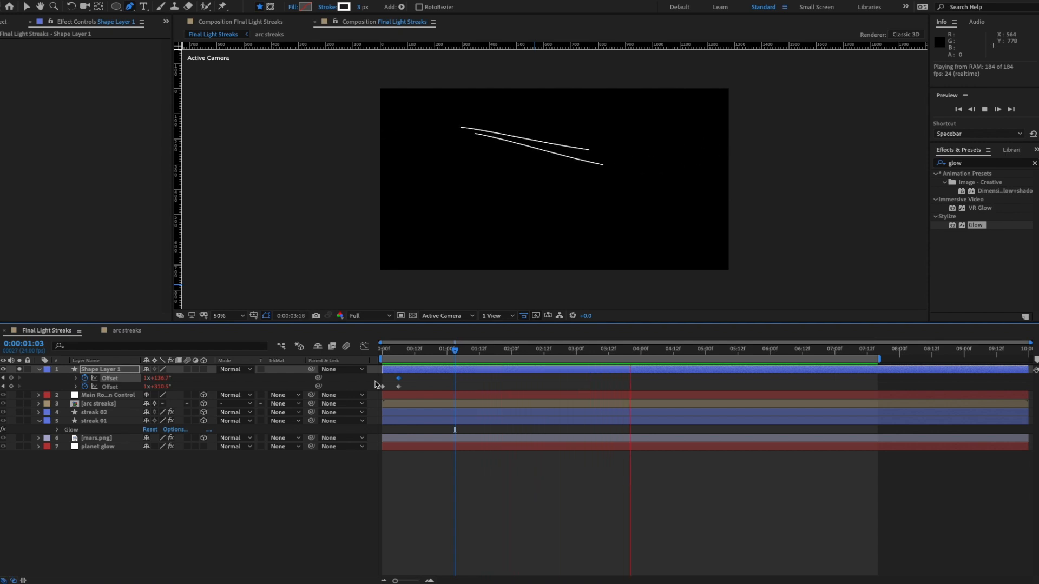
key(space)
- Show the contents of Shape Layer 1 and duplicate Shape 2
click(39, 369)
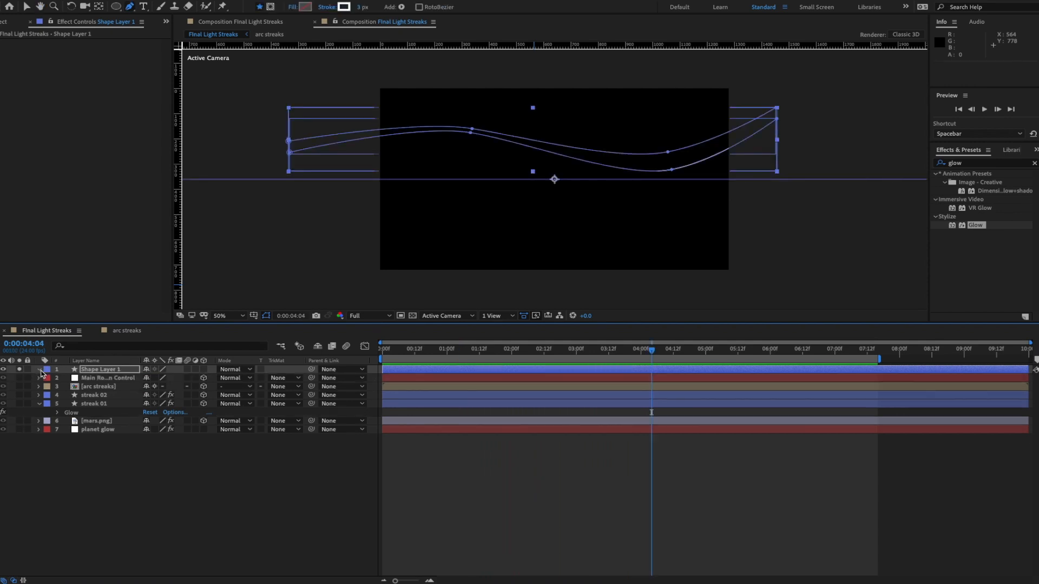
click(39, 369)
click(58, 387)
click(58, 396)
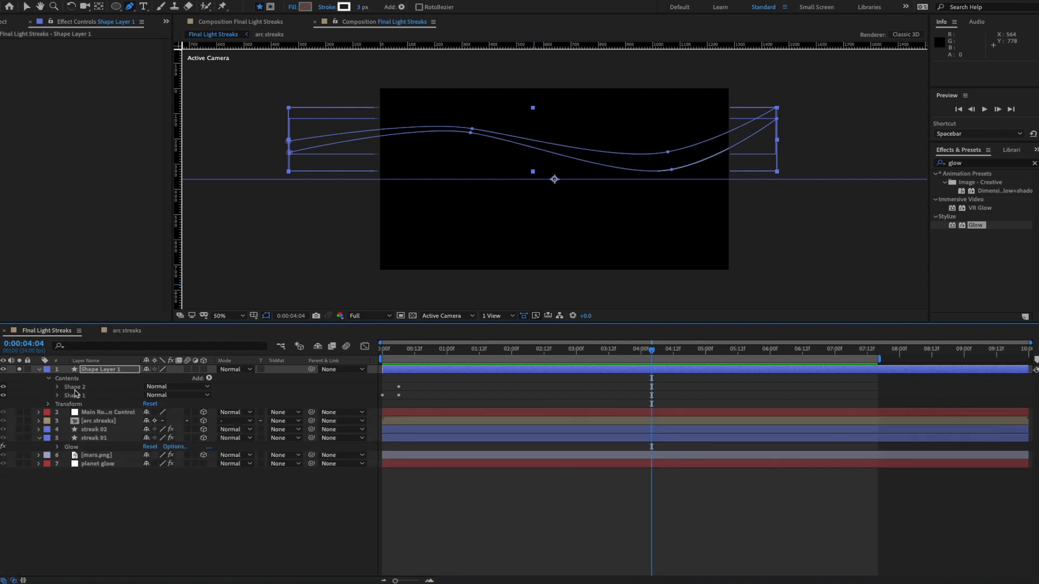
click(76, 387)
key(ctrl+d)
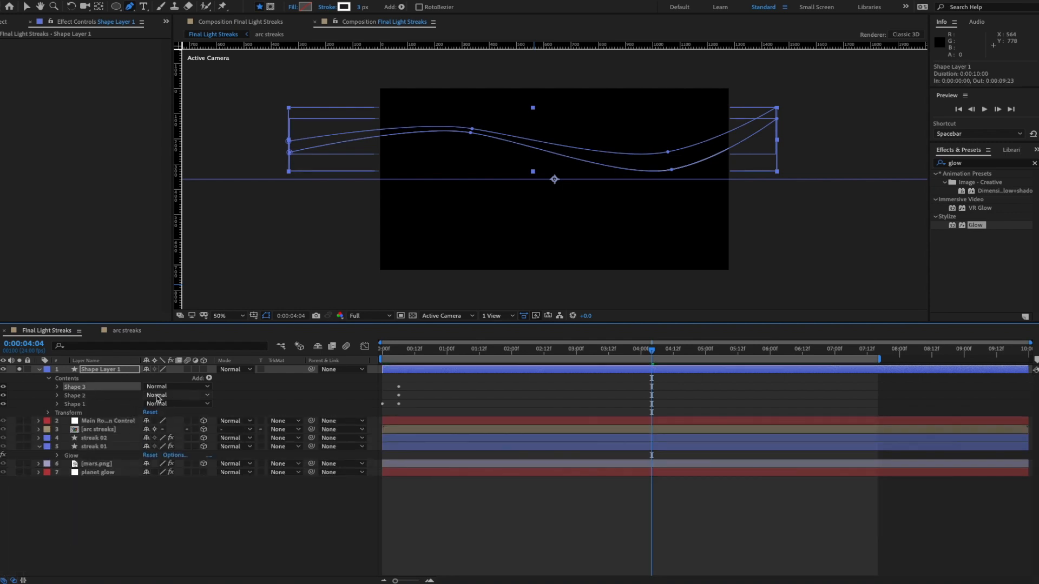
- Reveal the modified properties of Shape 3 and set its Trim Paths End to 64%
key(u)
key(u)
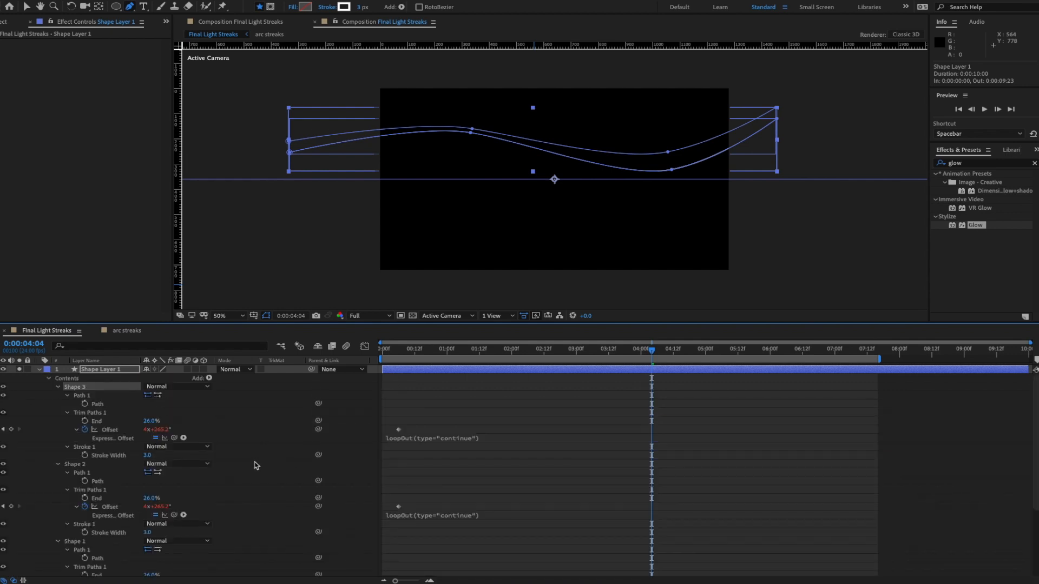
click(57, 464)
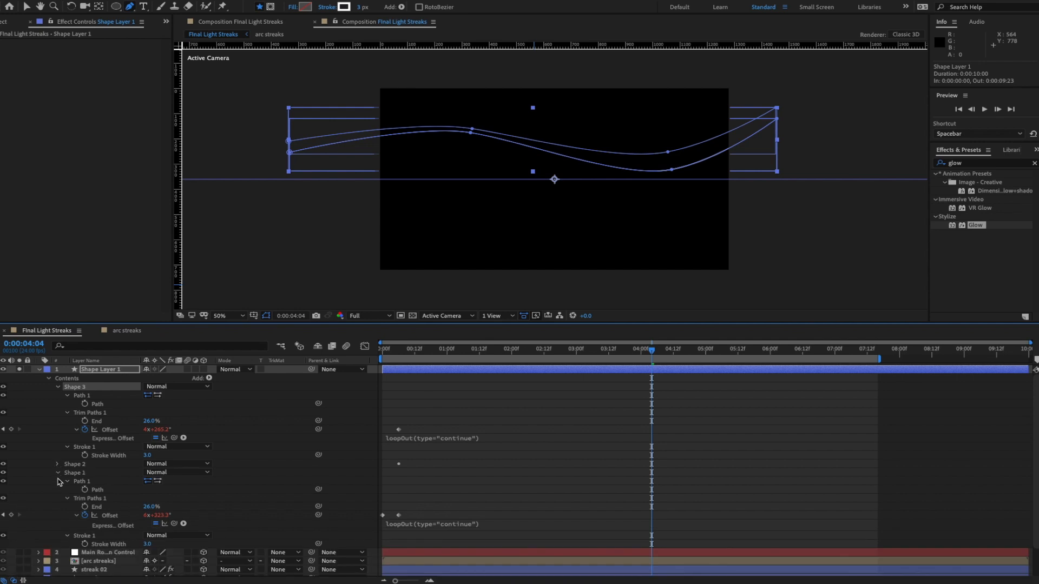
click(58, 472)
drag(145, 420, 168, 423)
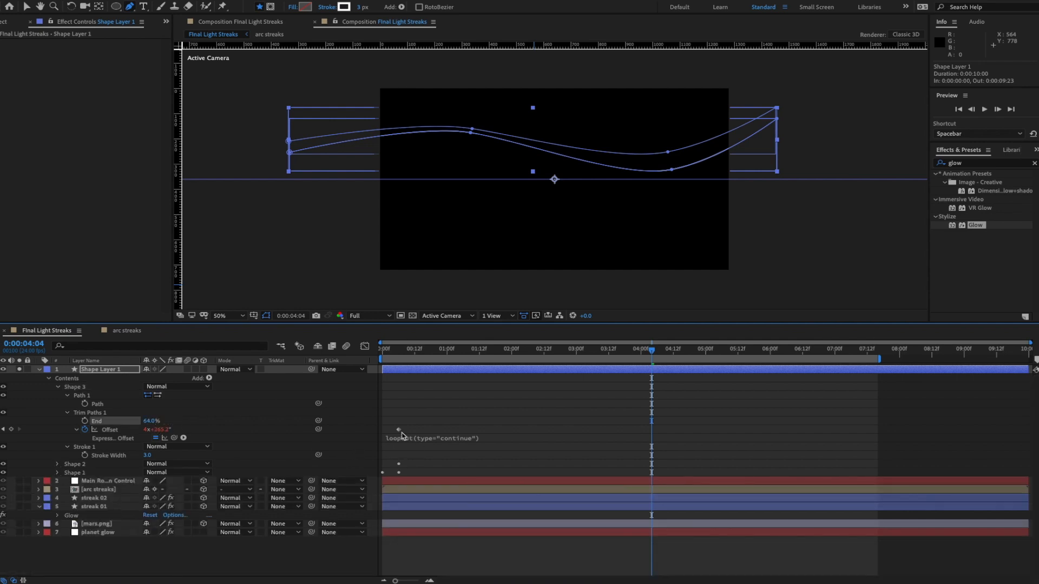
- Slow Shape 3's streak by moving its 149° Offset keyframe to 0:00:00:11 and preview the three streaks
click(109, 430)
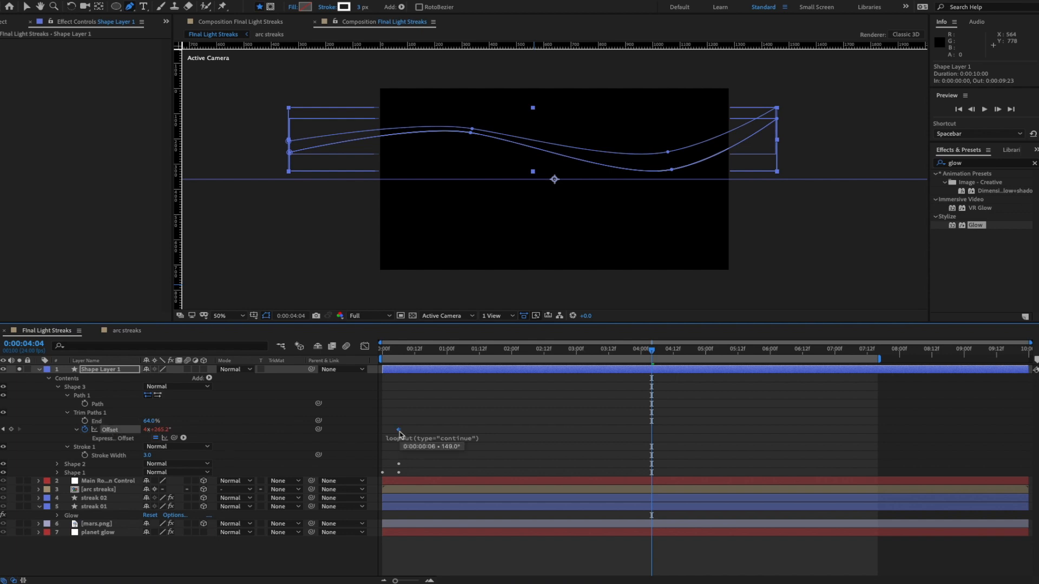
drag(399, 433, 413, 433)
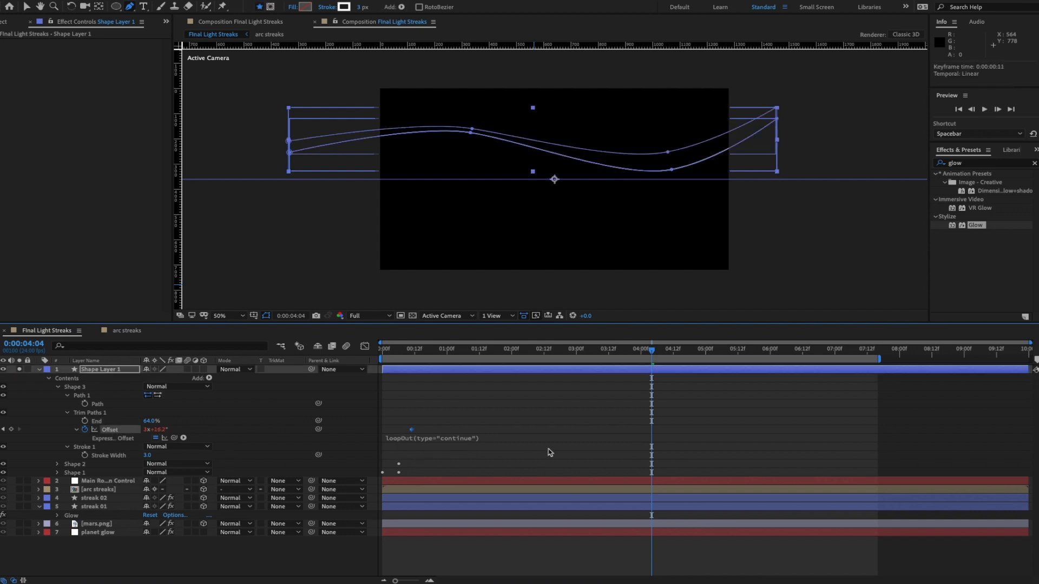
key(space)
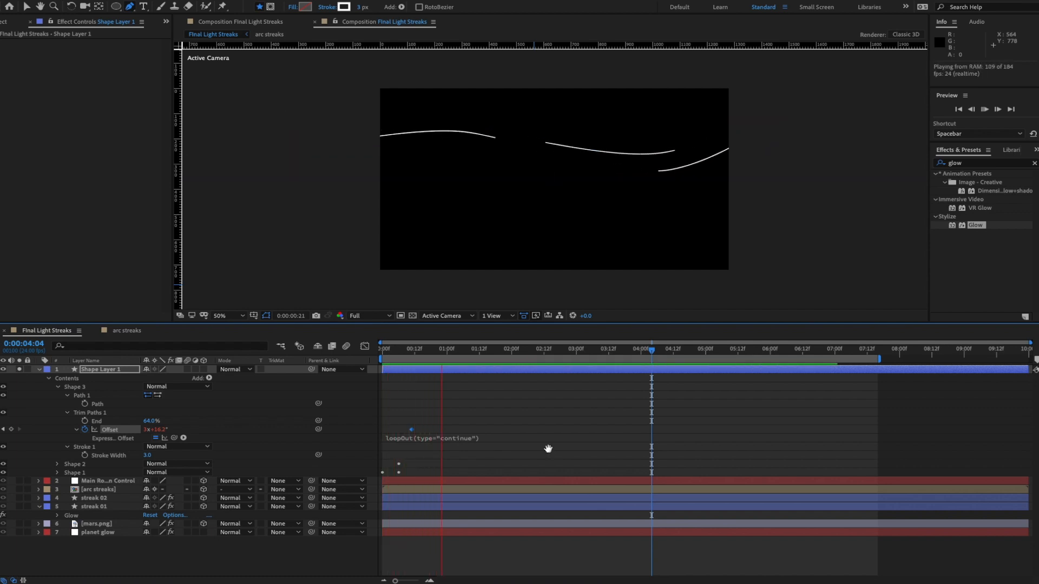
key(space)
- Shift Shape 3's path slightly upward away from the overlapping streak, preview the motion, and undo the stray new path
click(98, 404)
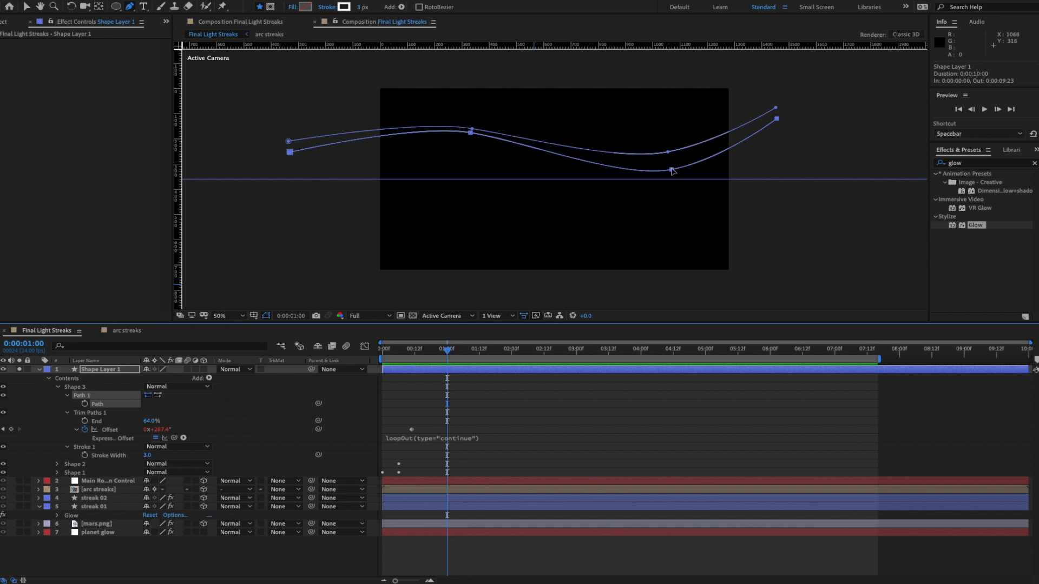
drag(672, 169, 671, 159)
key(ctrl+d)
key(space)
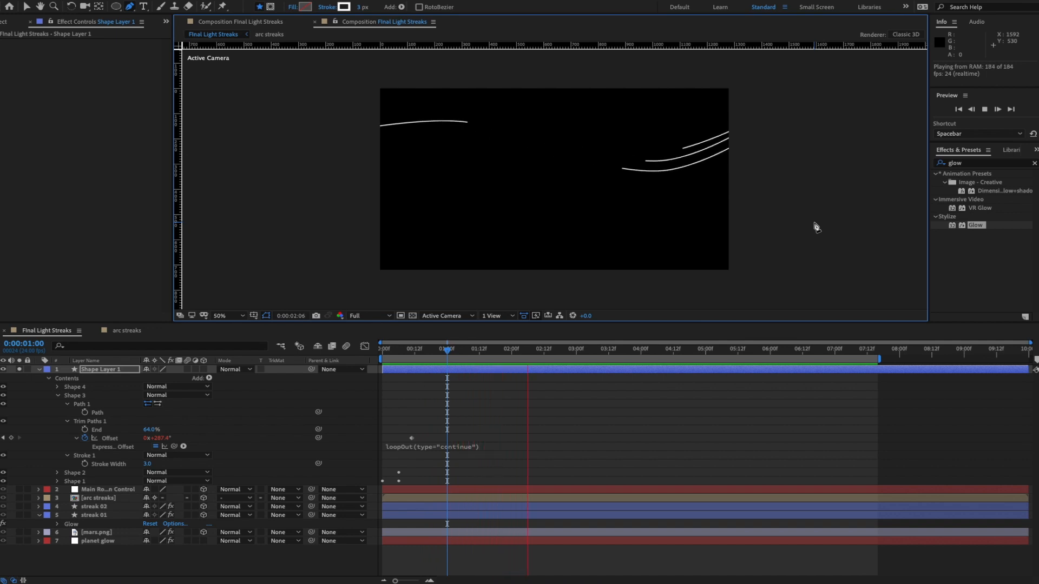
key(space)
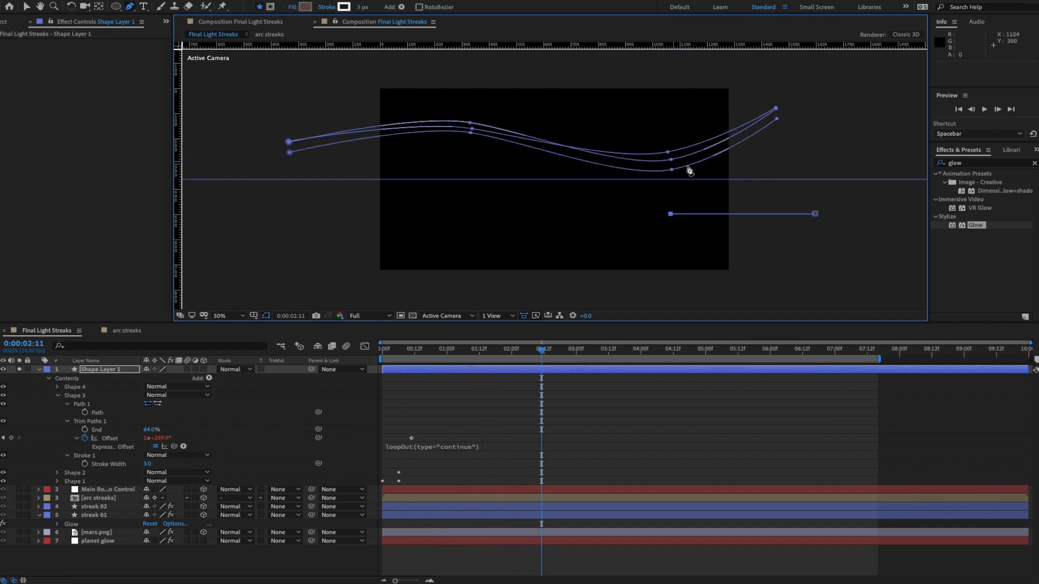
key(ctrl+z)
key(ctrl+z)
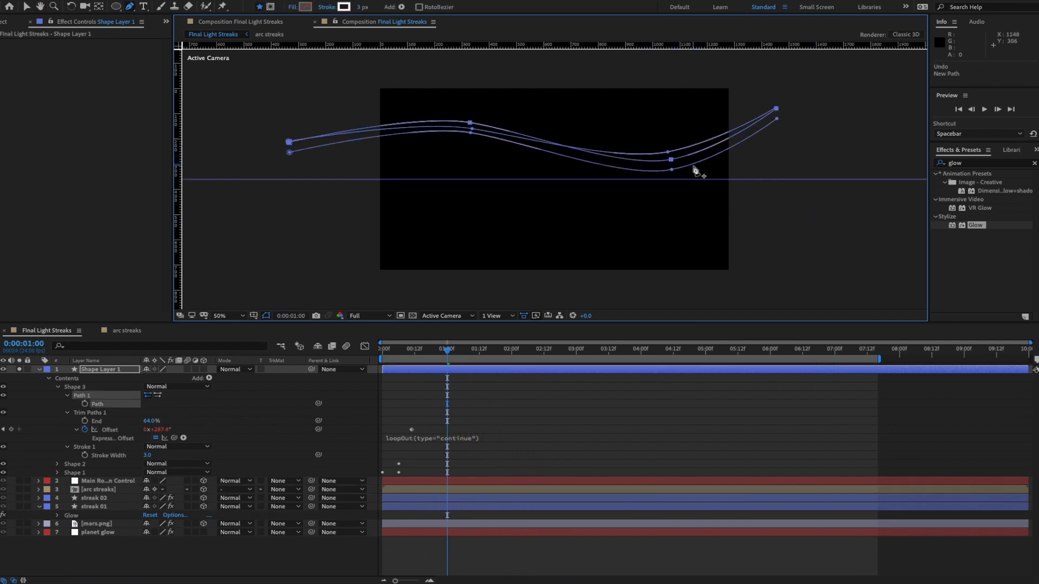
key(v)
click(668, 152)
drag(667, 152, 667, 147)
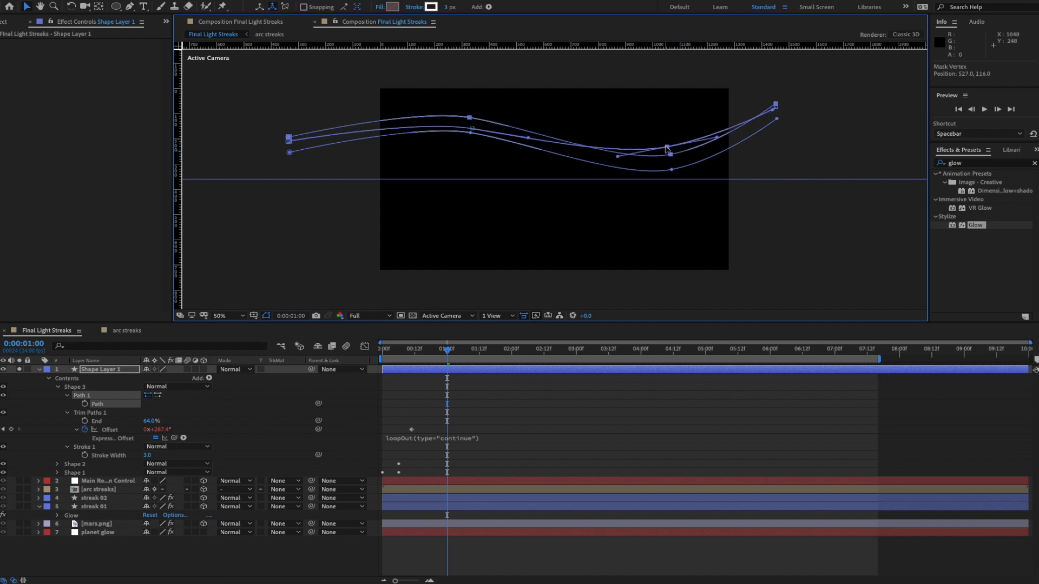
key(ctrl+z)
- Raise the crest vertex of Shape 3's path slightly and preview the three streaks
click(100, 417)
click(105, 402)
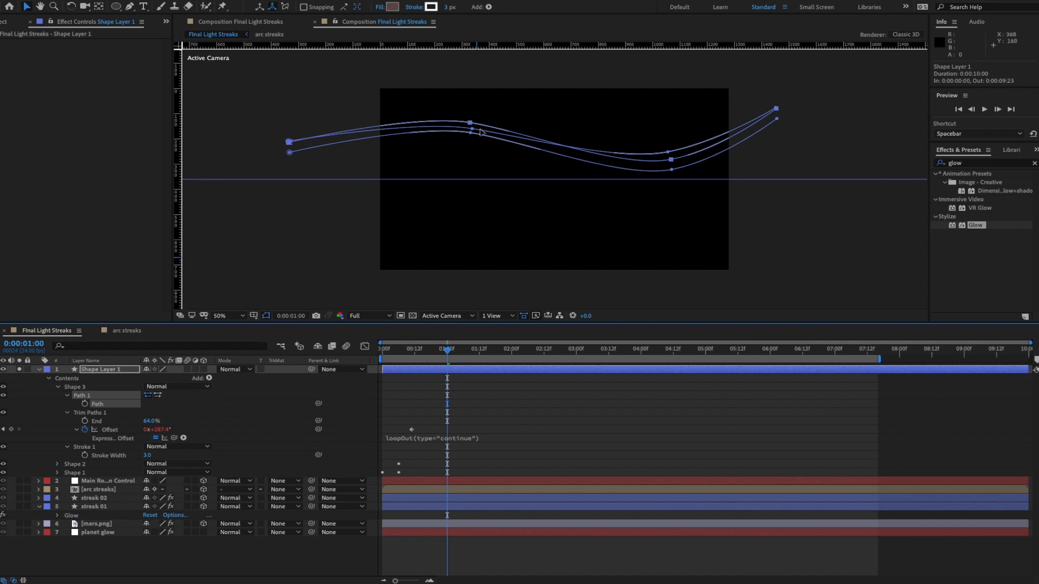
click(470, 123)
drag(470, 123, 470, 121)
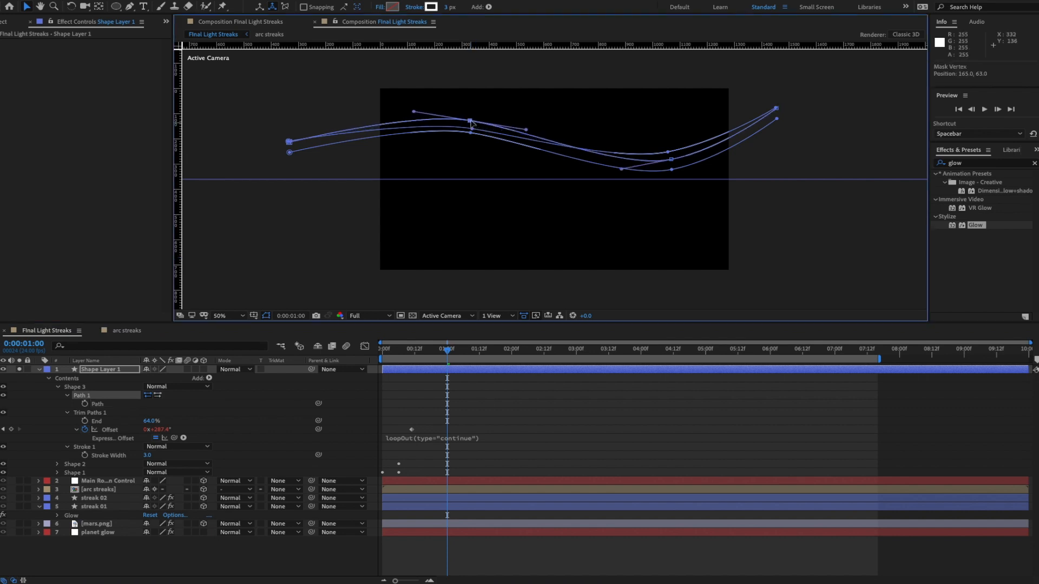
key(space)
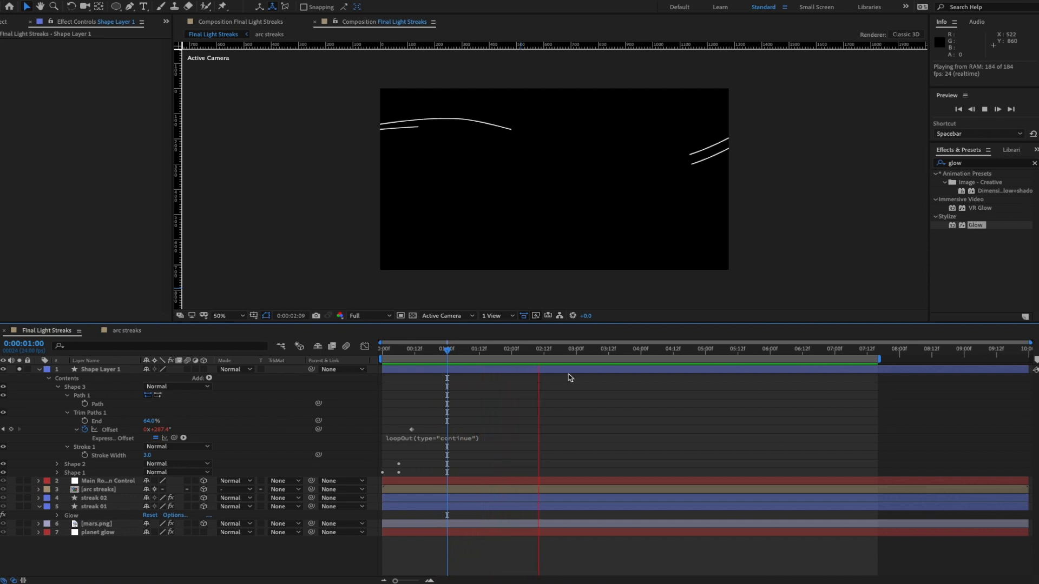
key(space)
- Collapse Shape Layer 1 with its solo turned off and rename it "flat streaks"
click(39, 370)
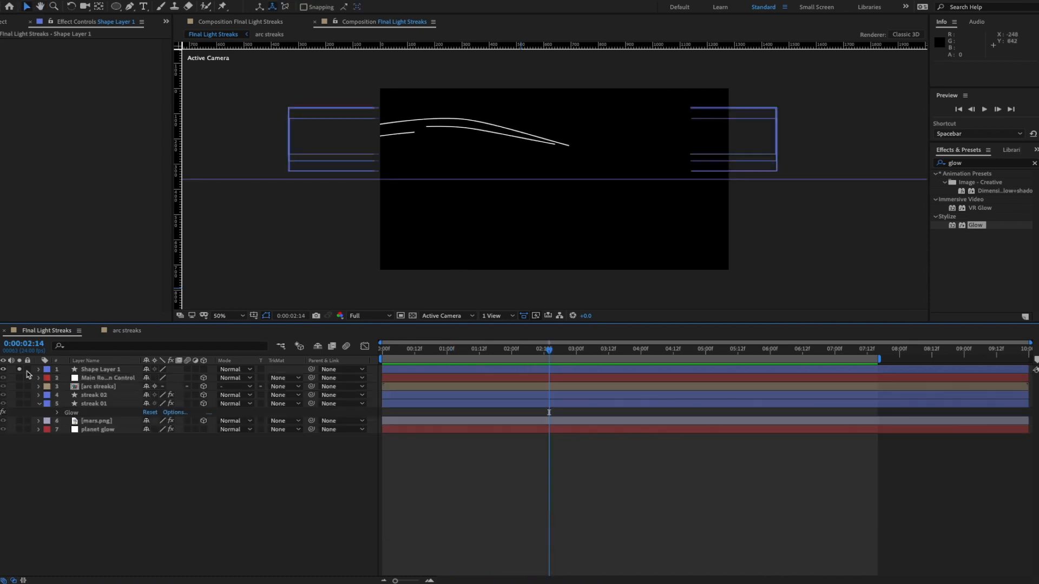
click(112, 370)
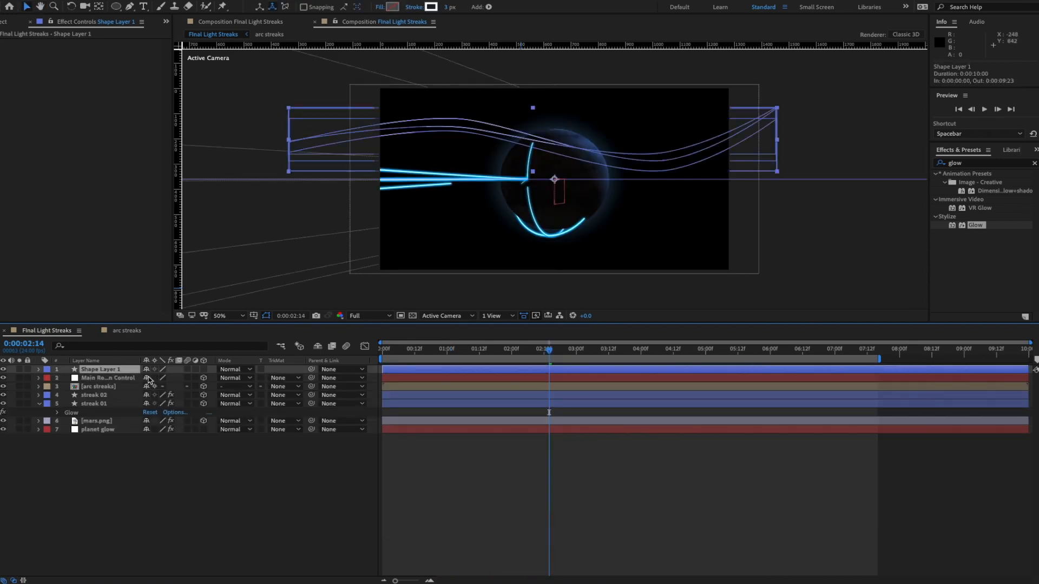
key(Return)
text(flat strea)
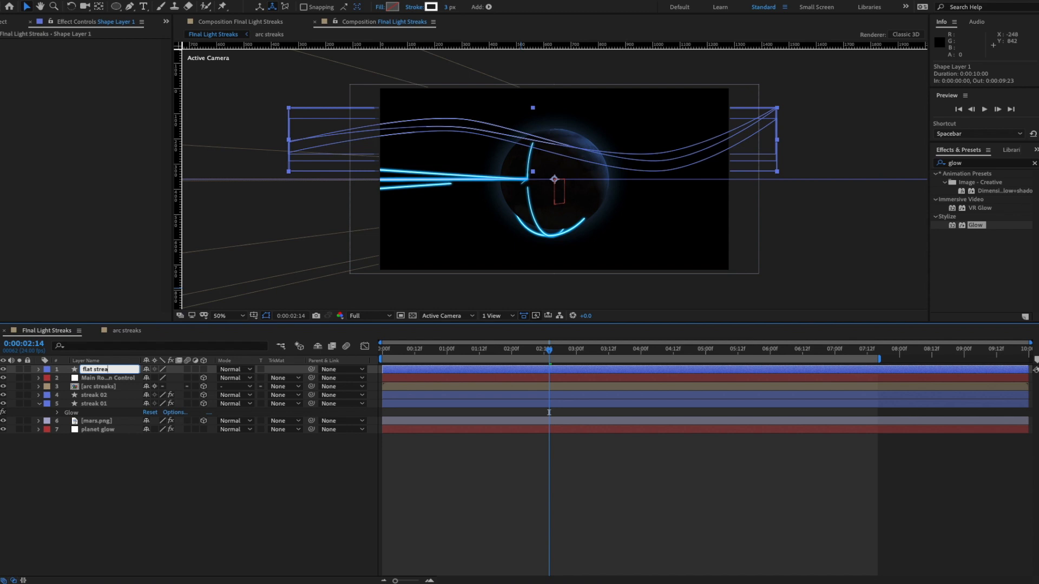
text(ks)
key(Return)
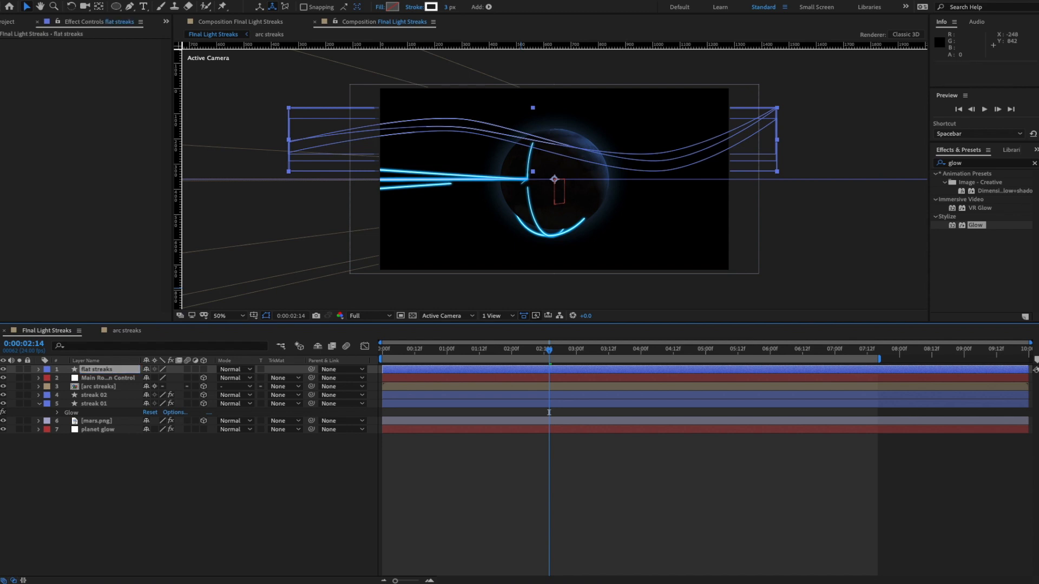
- Move the flat streaks layer below mars.png, just above planet glow, and preview the streaks passing behind the planet
drag(112, 371, 107, 426)
click(182, 467)
key(space)
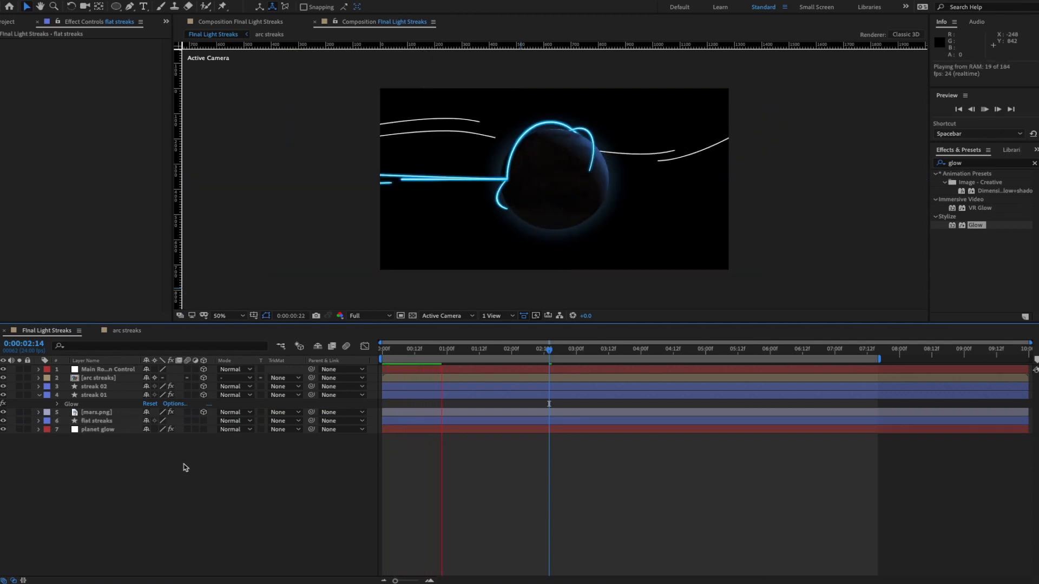
key(space)
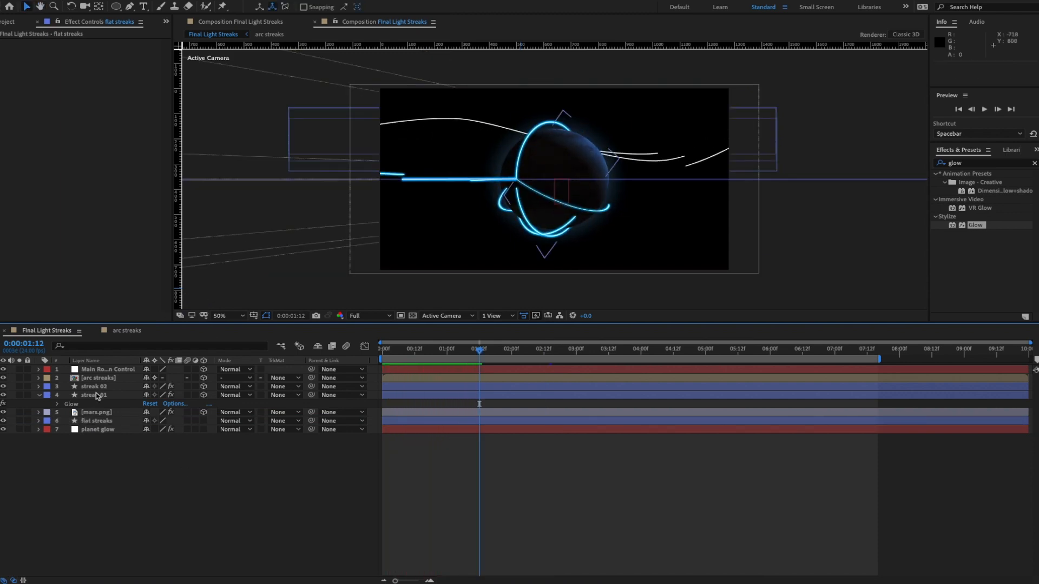
- Copy the Glow effect from streak 01 onto the flat streaks layer and preview the result
click(80, 406)
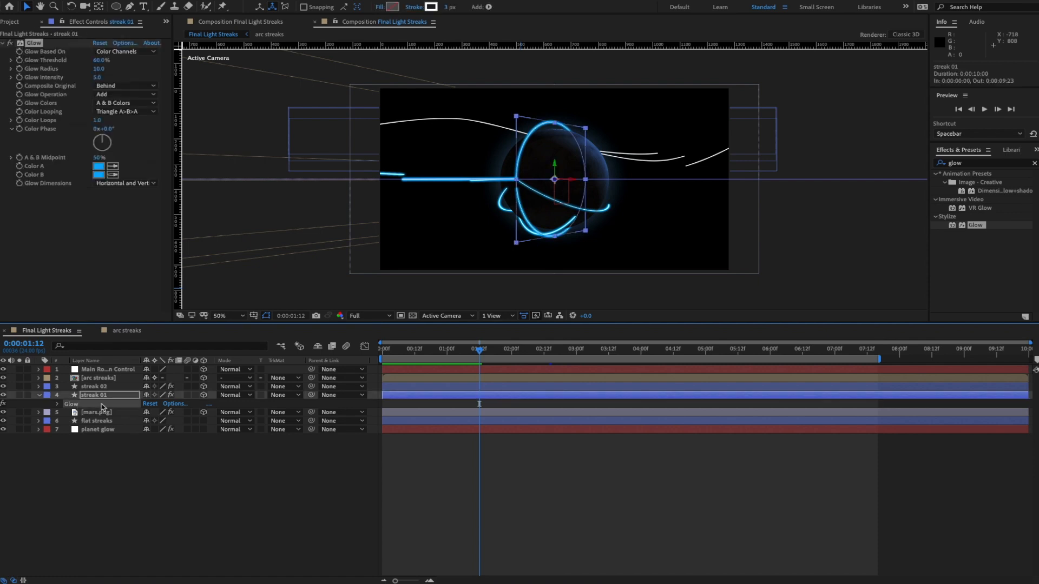
click(100, 421)
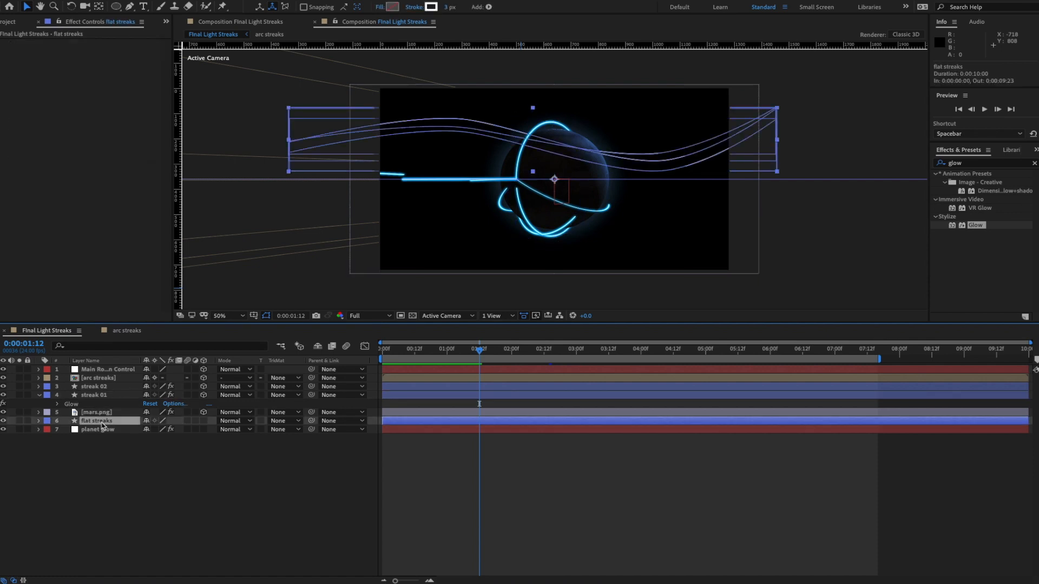
key(ctrl+v)
key(space)
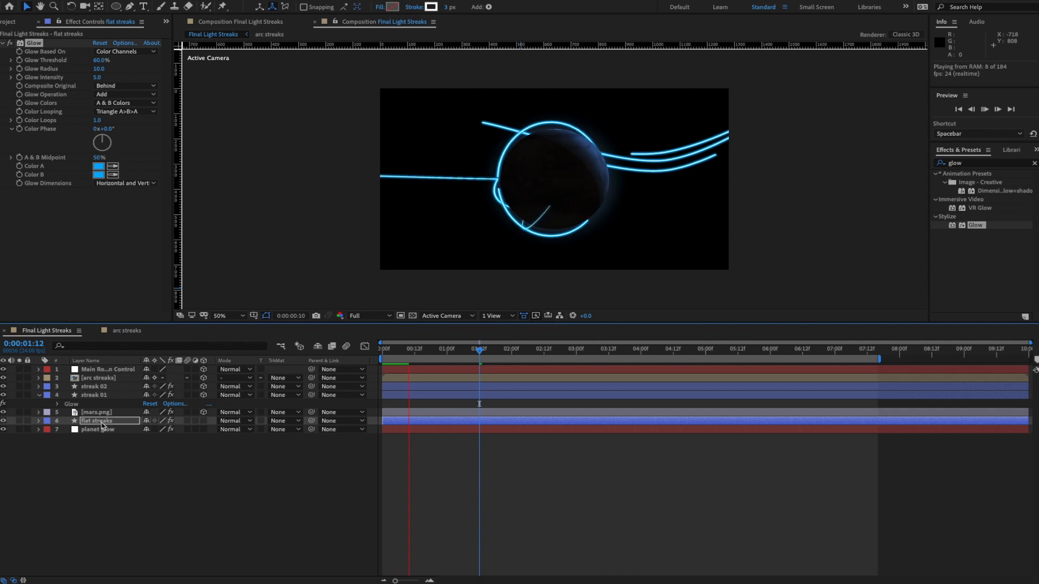
key(space)
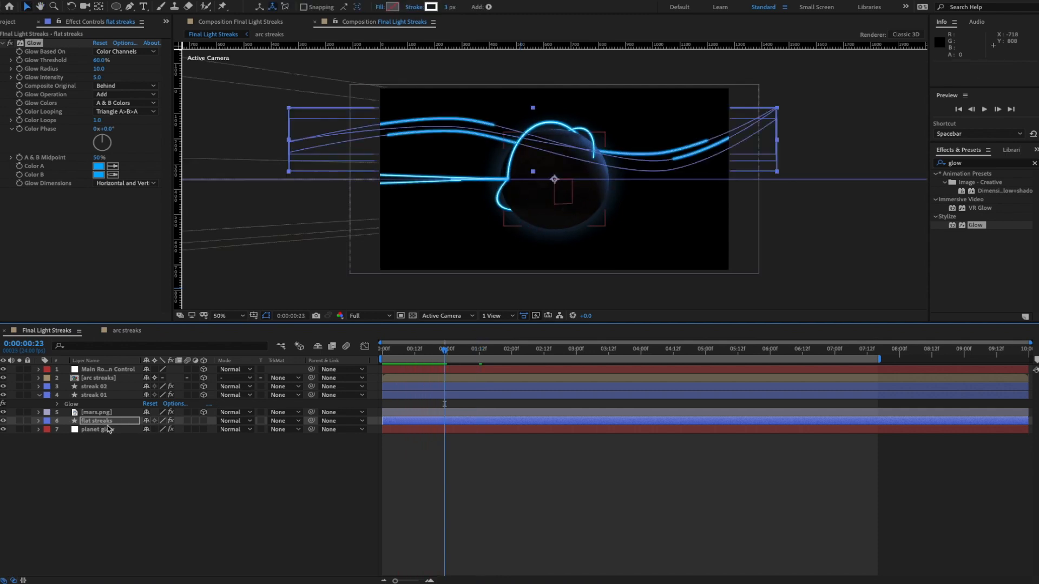
- Reveal all modified properties of the flat streaks layer, including each shape's stroke width
click(106, 422)
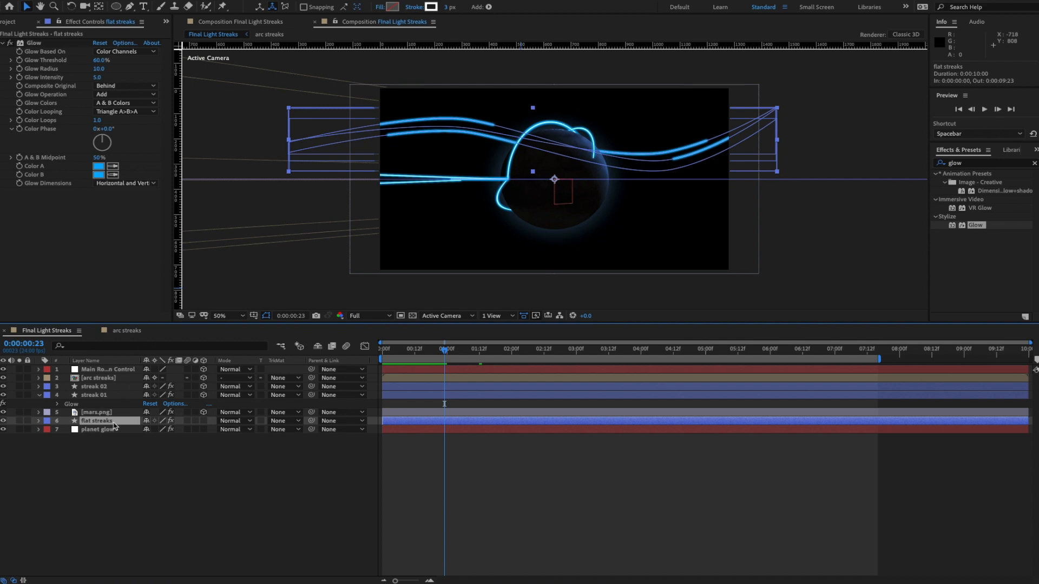
key(u)
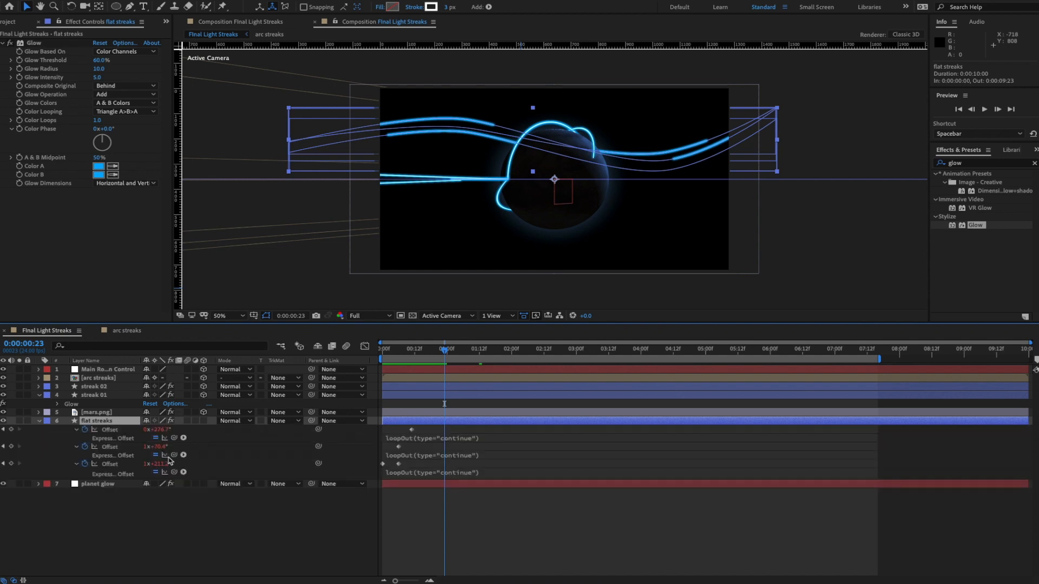
key(u)
key(u)
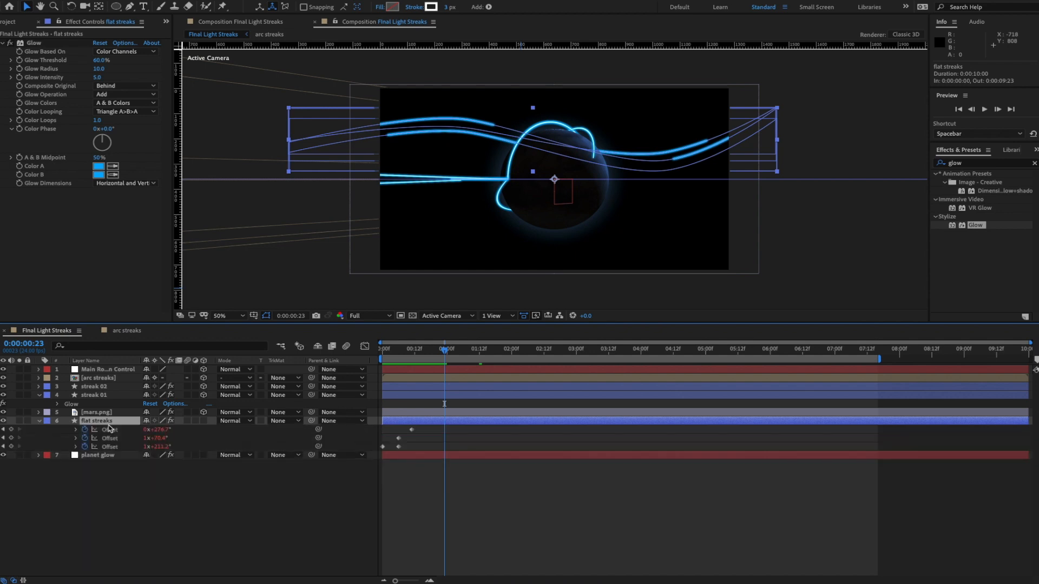
key(u)
key(u)
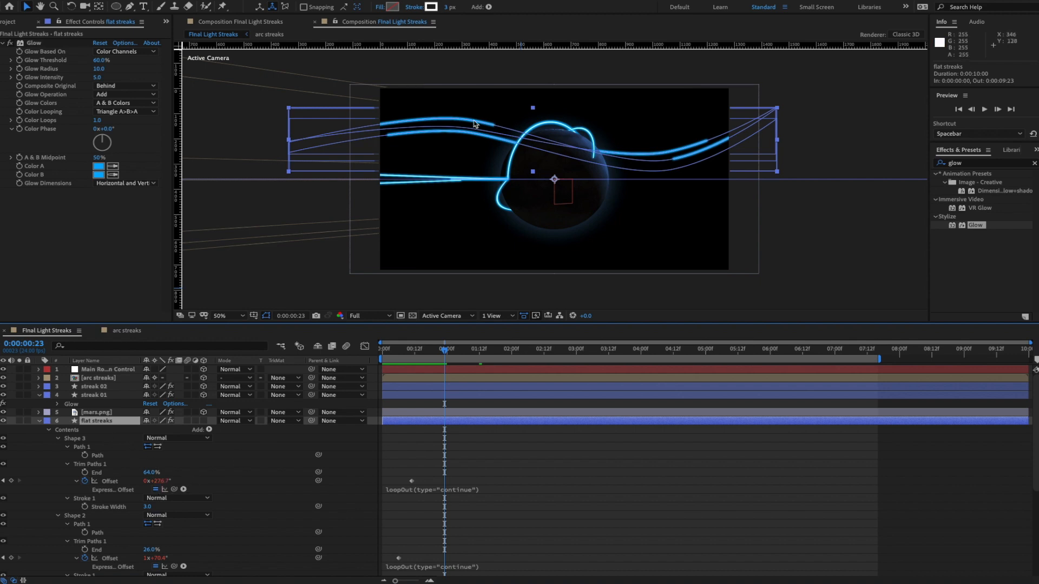
- Set the Stroke Width of Shape 3, Shape 2 and Shape 1 in flat streaks to 1 and preview the animation
click(149, 509)
text(1)
key(Return)
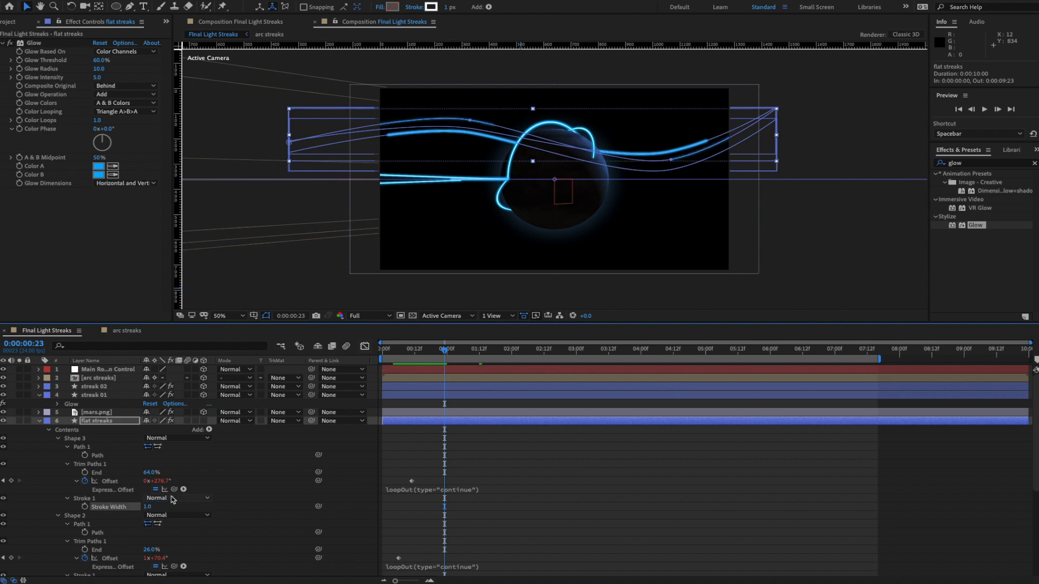
scroll(151, 542, down, 3)
click(149, 542)
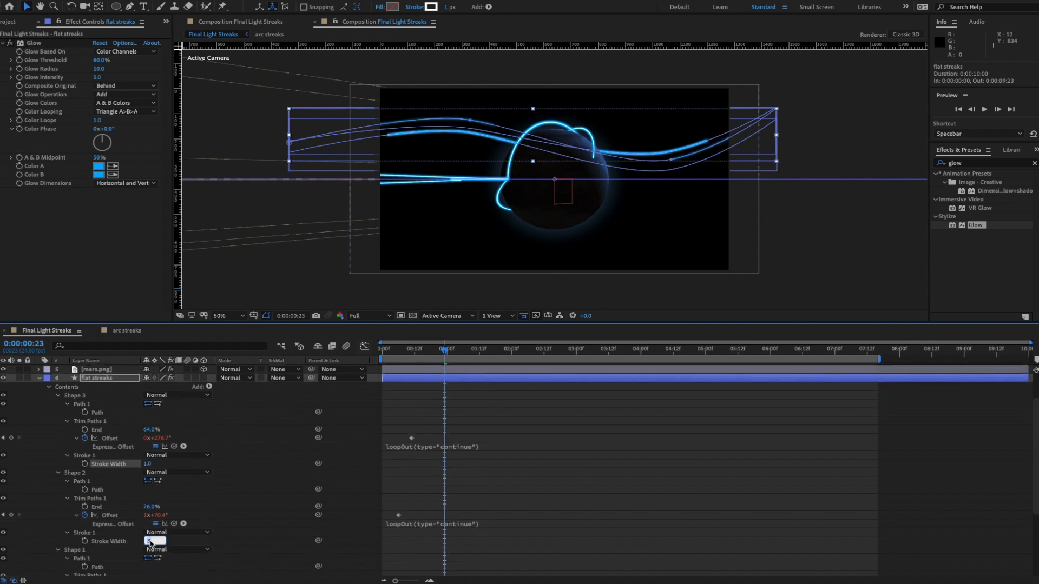
key(Return)
scroll(180, 550, down, 4)
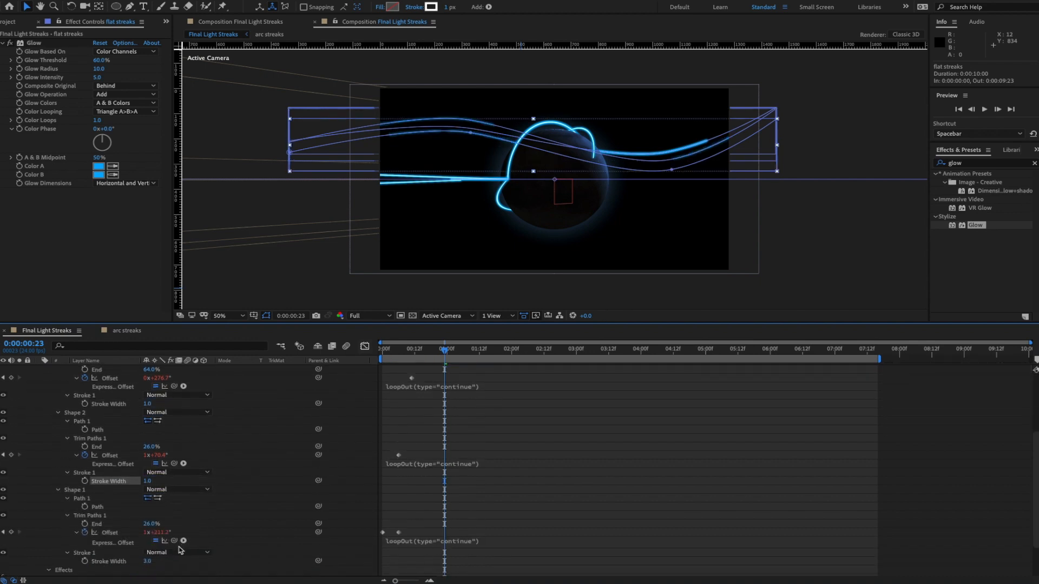
click(150, 562)
text(1)
key(Return)
key(space)
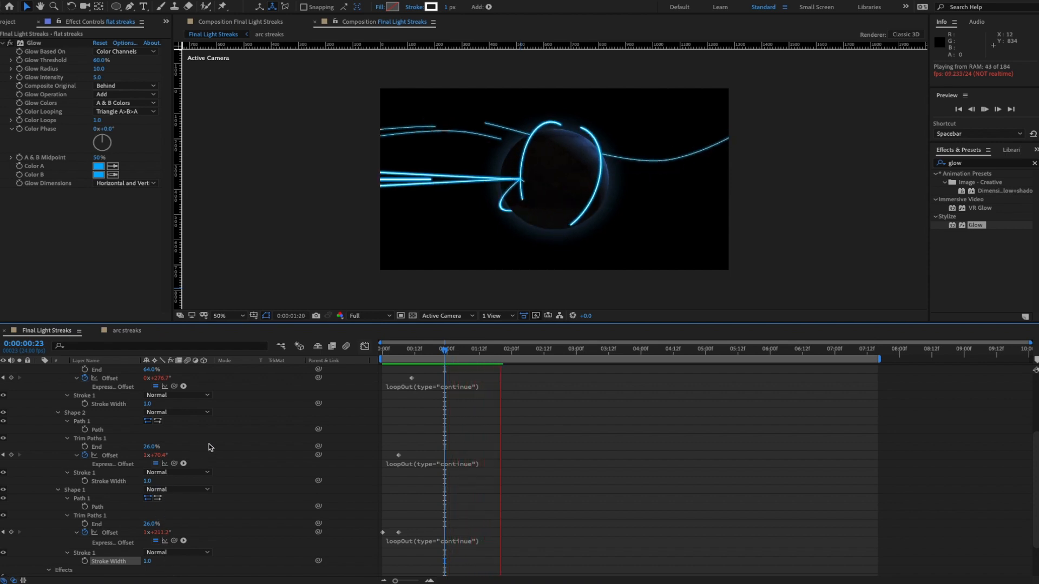
- Collapse the flat streaks layer and duplicate it
scroll(60, 414, up, 5)
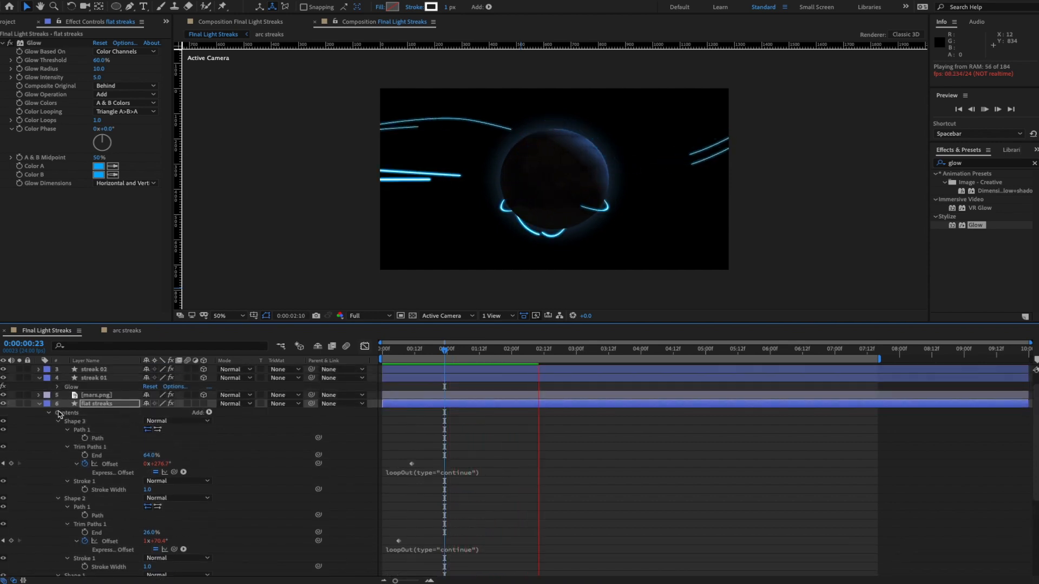
click(40, 404)
click(70, 456)
click(99, 423)
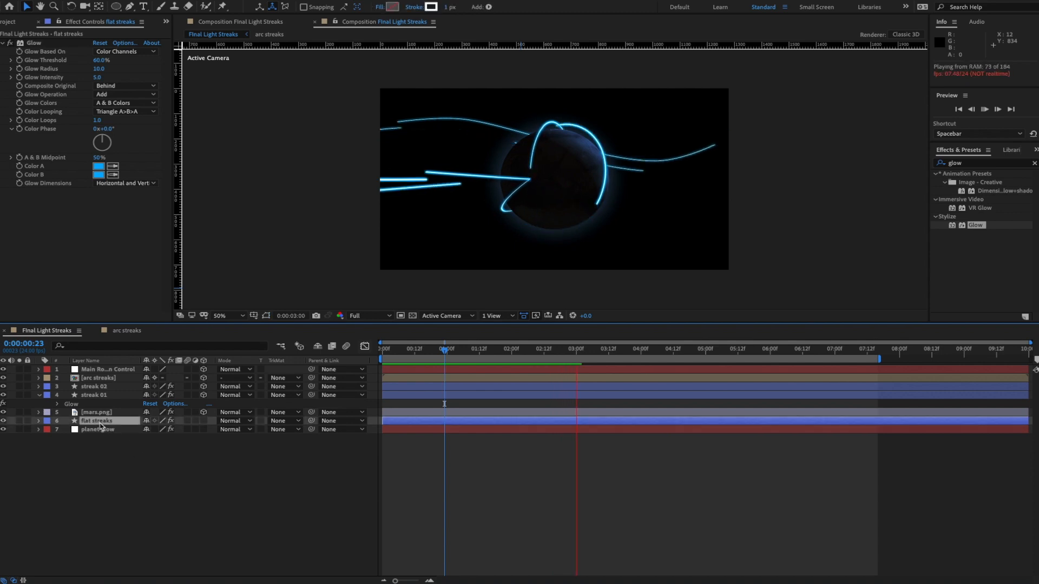
key(ctrl+d)
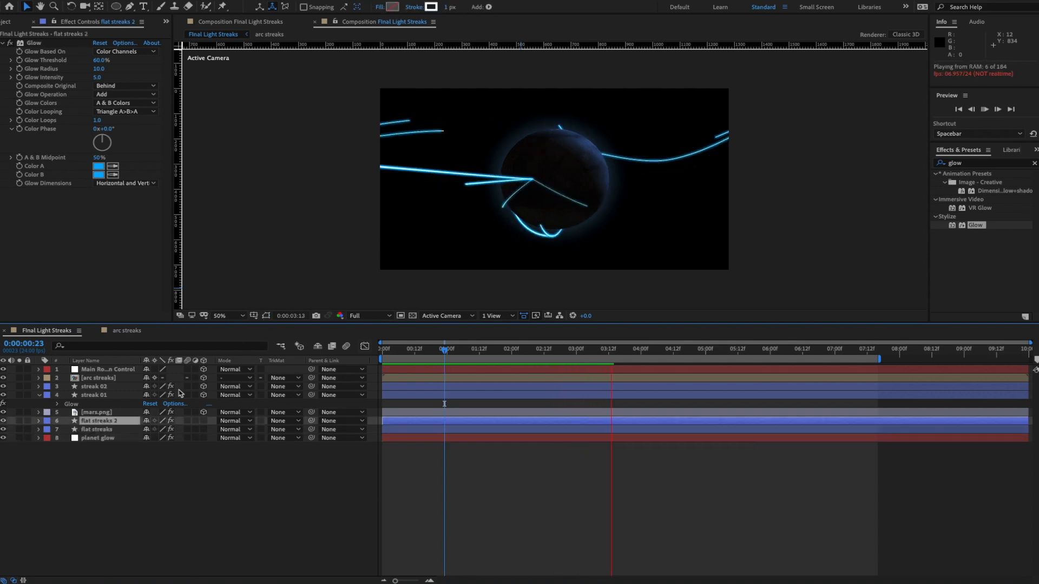
- Move flat streaks 2 down to Position 640, 692 and preview the second set of streaks
key(p)
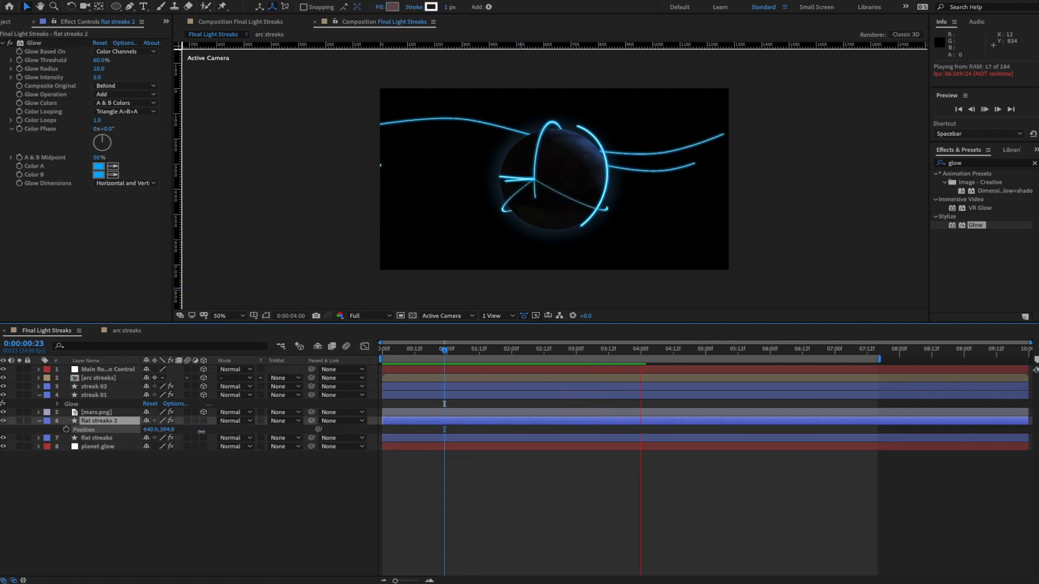
drag(201, 431, 344, 439)
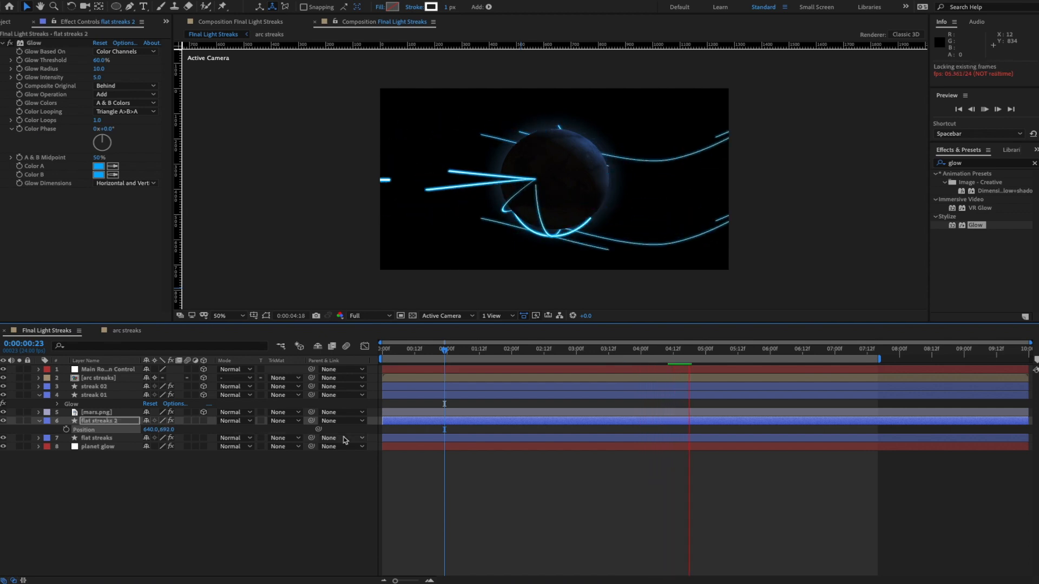
key(space)
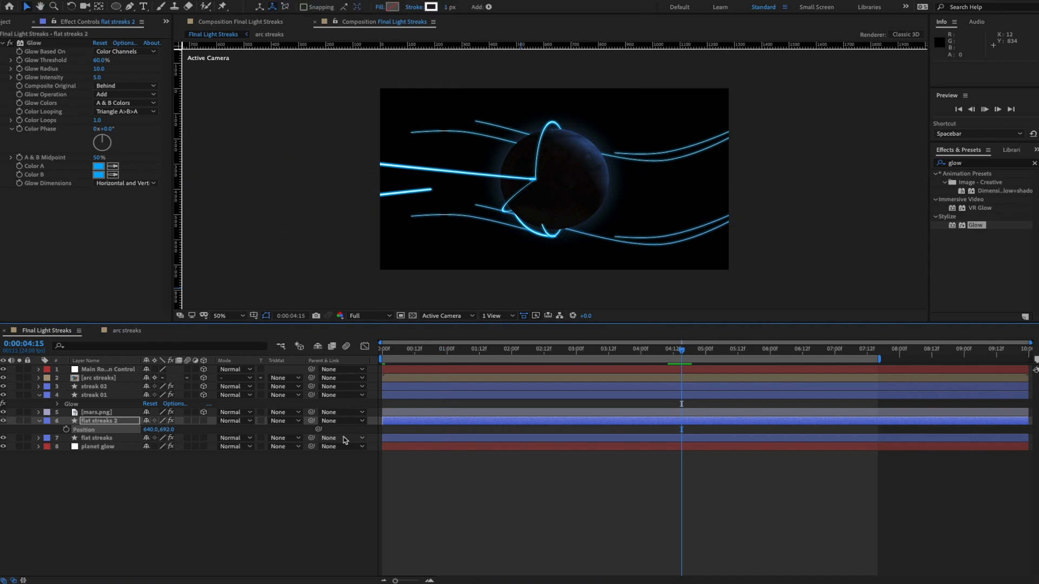
key(space)
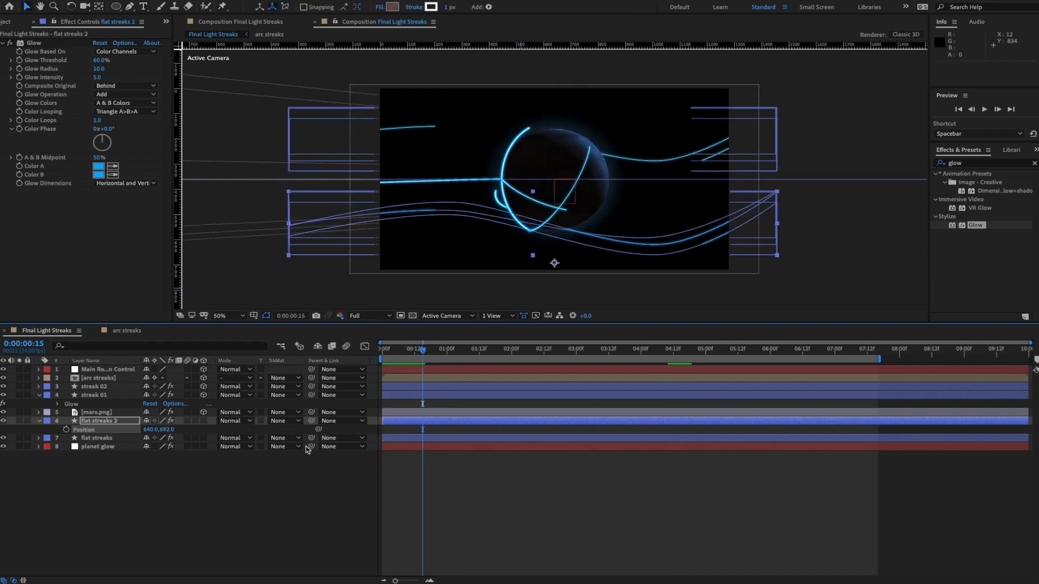
- Set the Opacity of flat streaks 2 to 60% and preview the animation
click(104, 423)
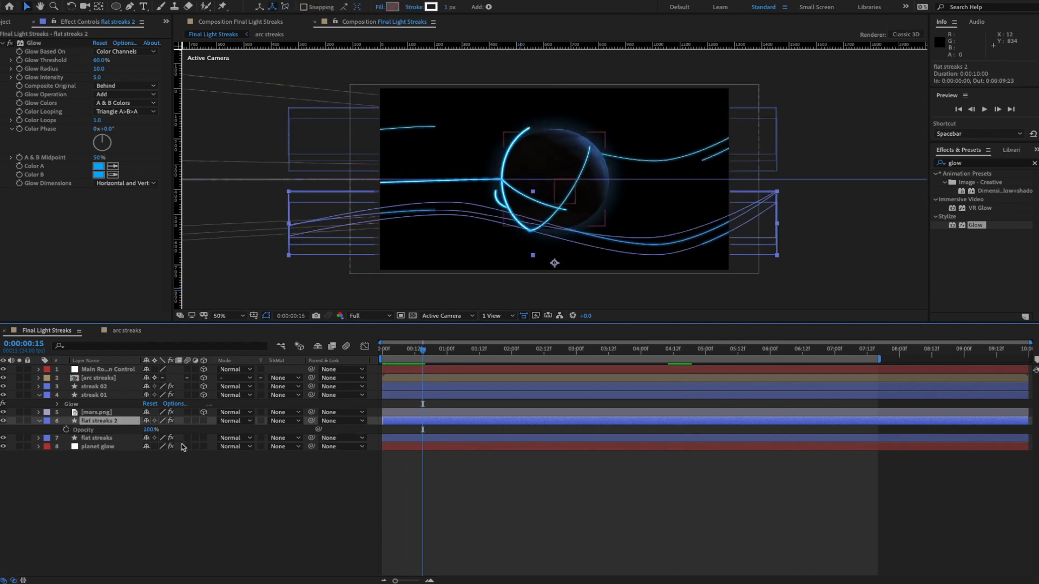
key(t)
drag(129, 431, 123, 432)
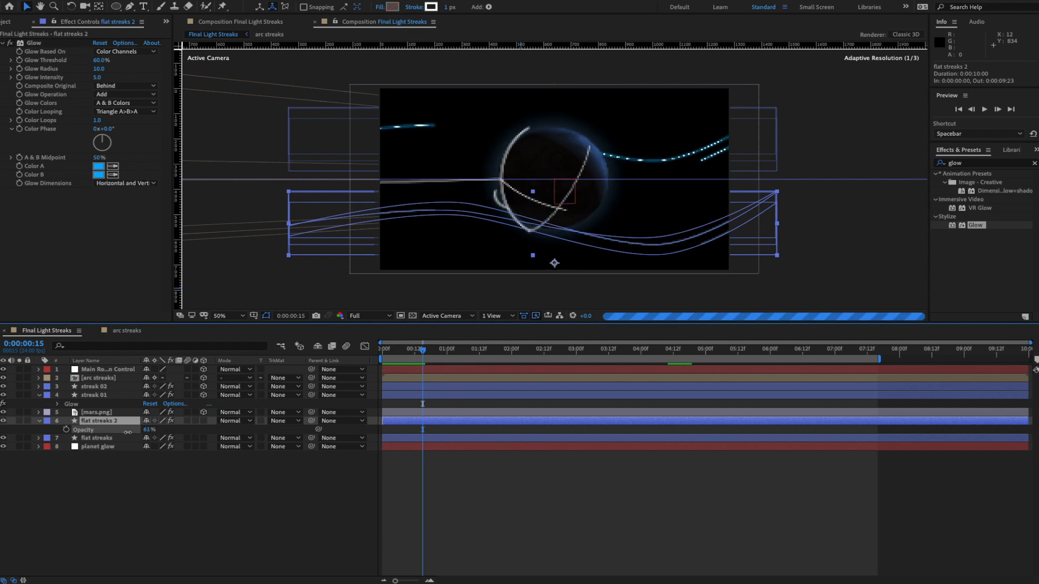
click(181, 546)
key(space)
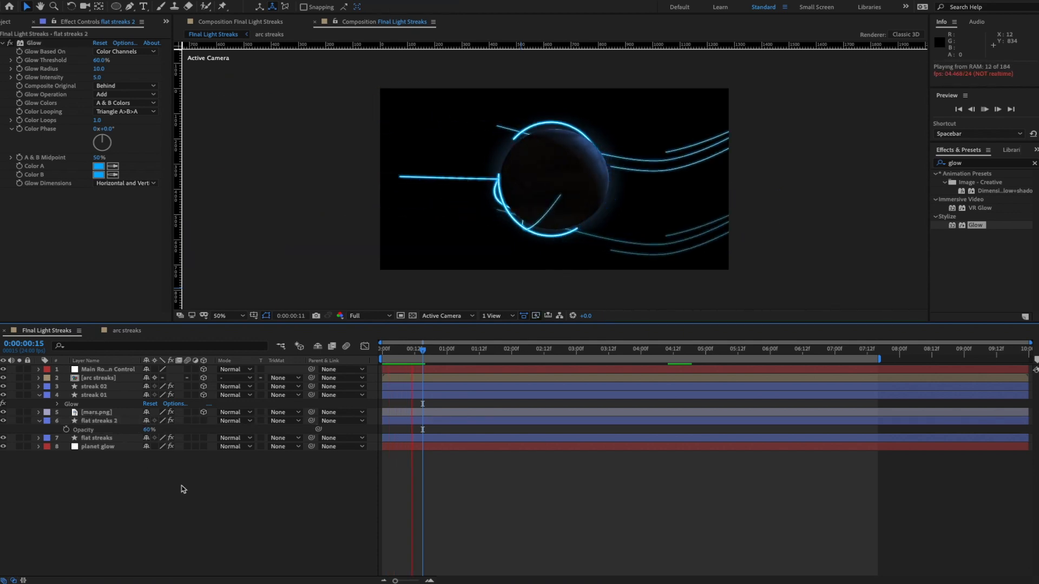
key(space)
- Shift the original flat streaks layer about half a second earlier in time and preview the offset between both streak sets
drag(442, 440, 409, 441)
key(space)
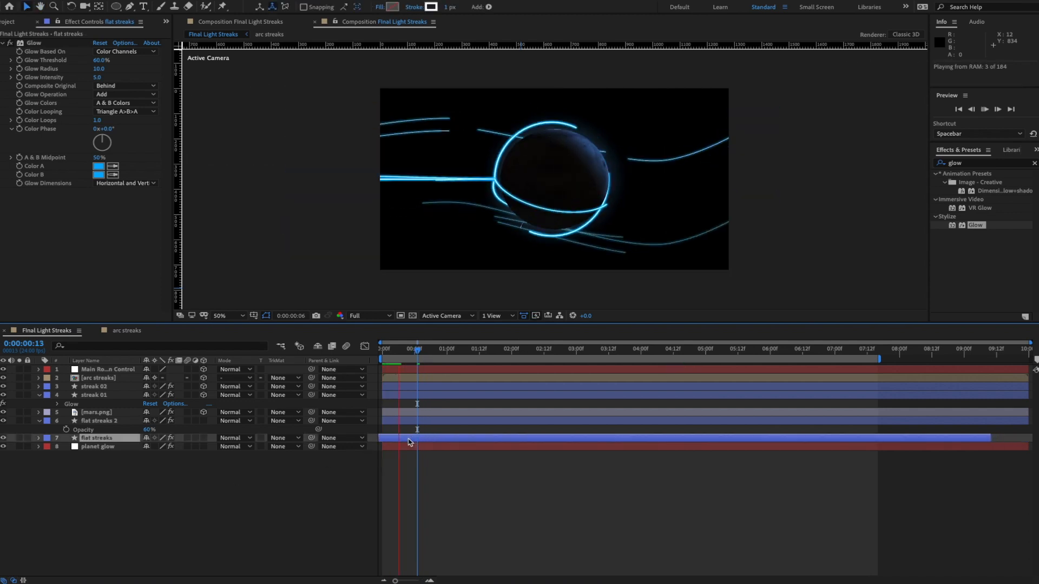
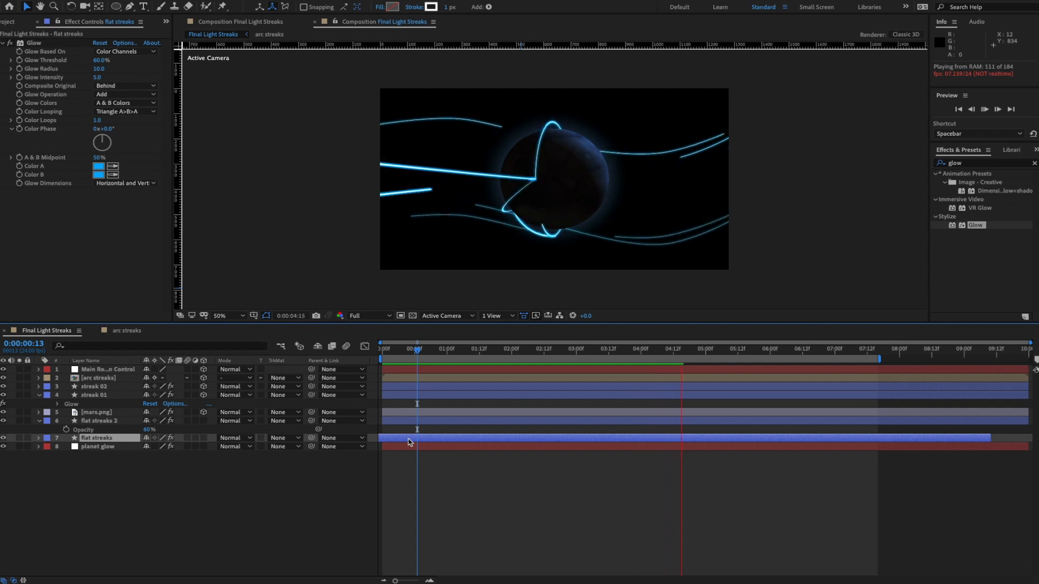
key(space)
- Switch to the FINAL.mov reference video to examine its straight horizontal streaks, and return to the After Effects composition
key(super+Tab)
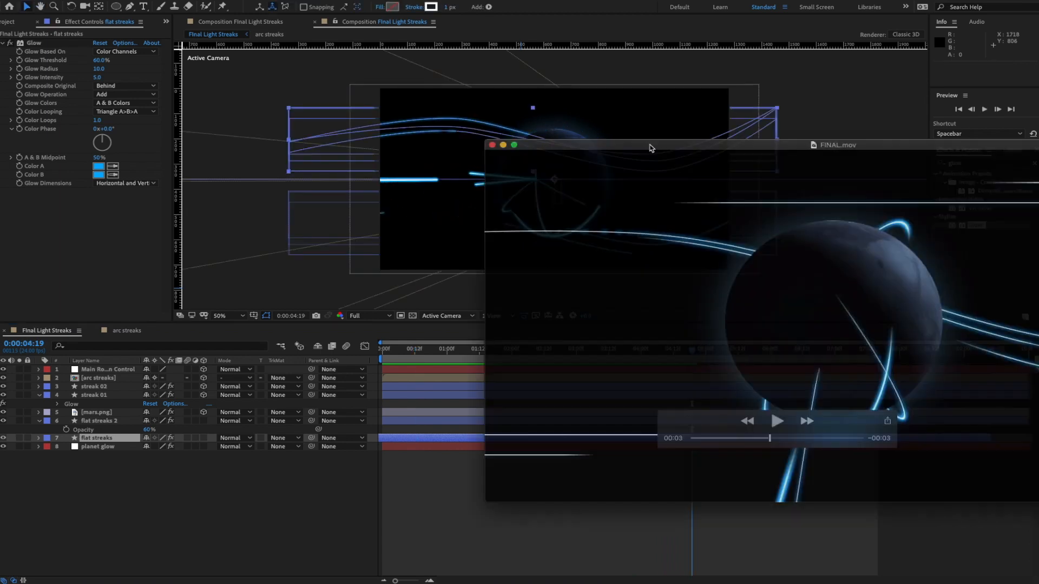
drag(652, 147, 451, 137)
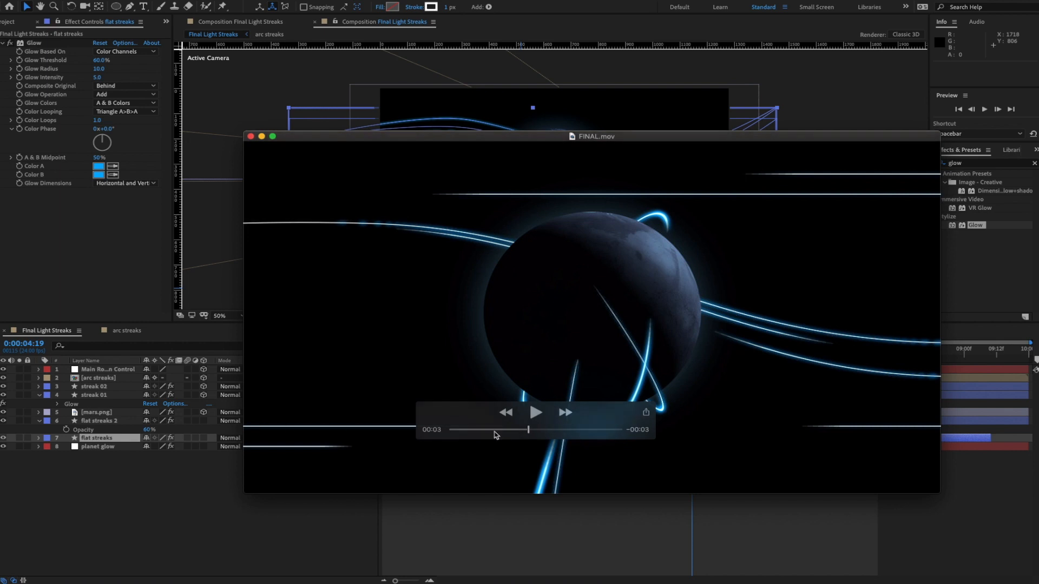
drag(463, 132, 649, 151)
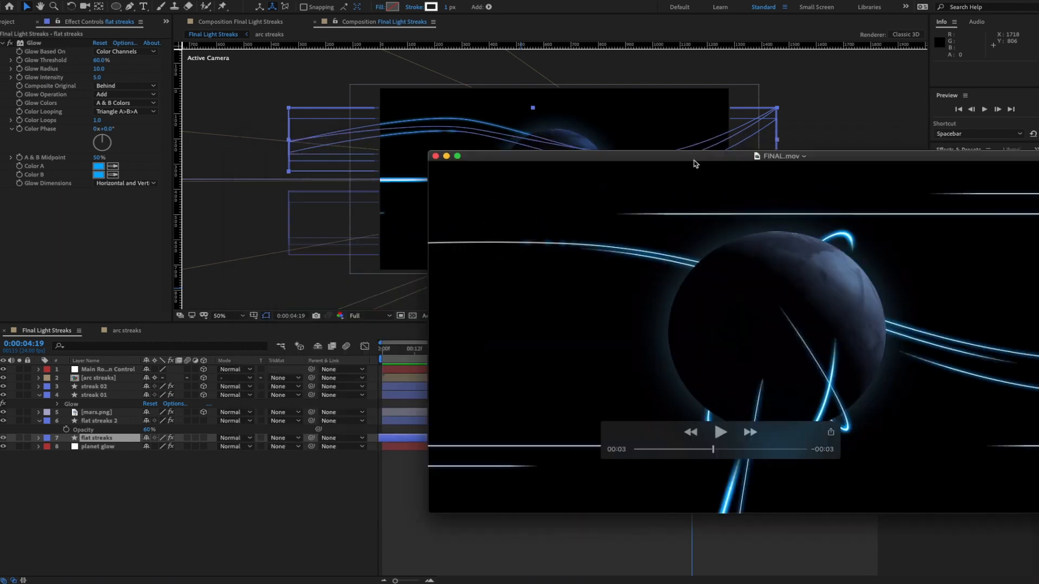
key(super+Tab)
click(218, 474)
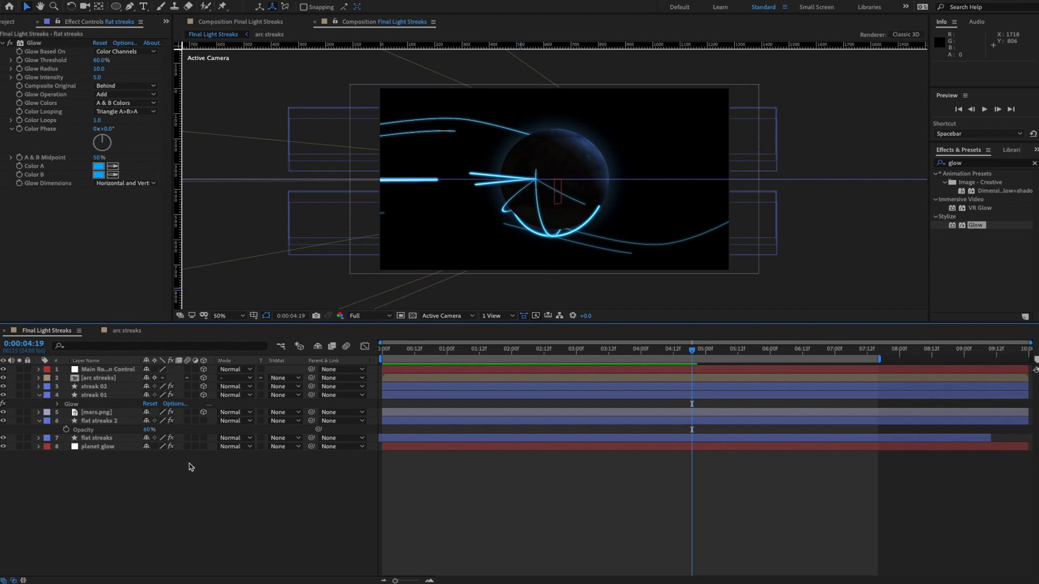
- Draw a straight horizontal Pen line on a new shape layer across the planet's upper edge, extending beyond both sides of the frame
key(g)
click(263, 125)
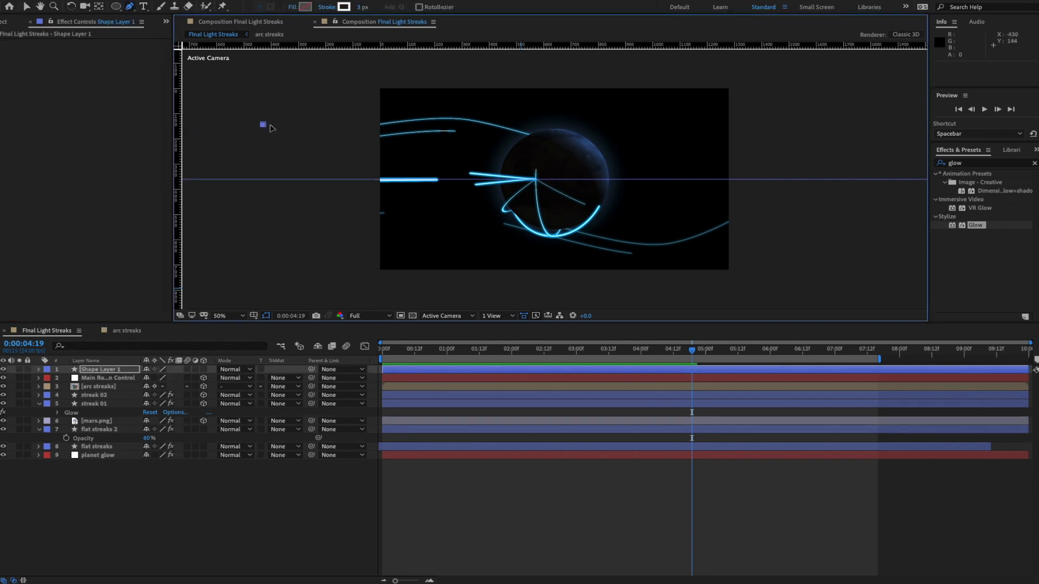
click(760, 125)
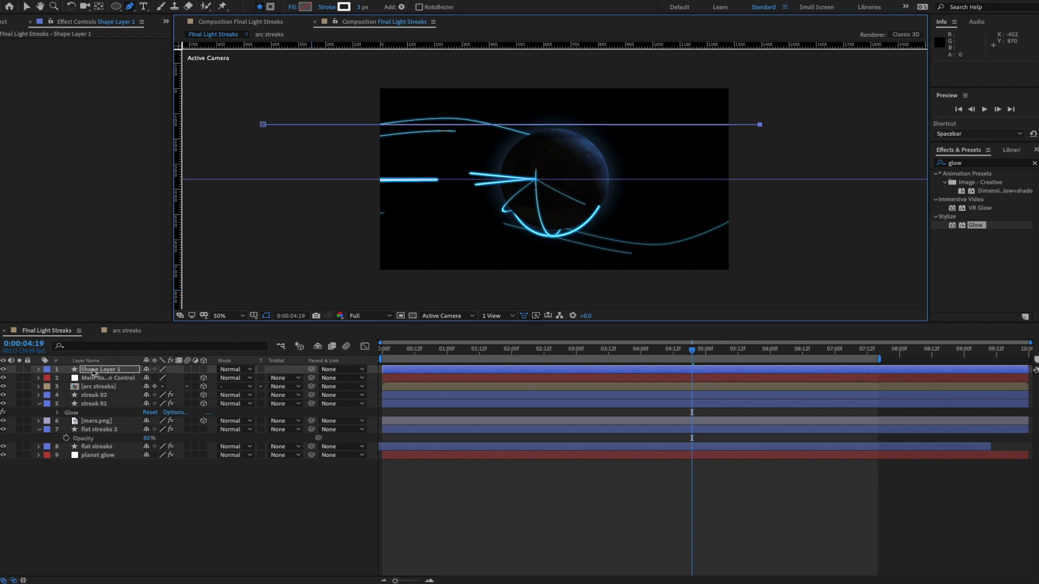
- Copy the animated Trim Paths 1 from Ellipse 1 in streak 02 and collapse that layer
click(38, 396)
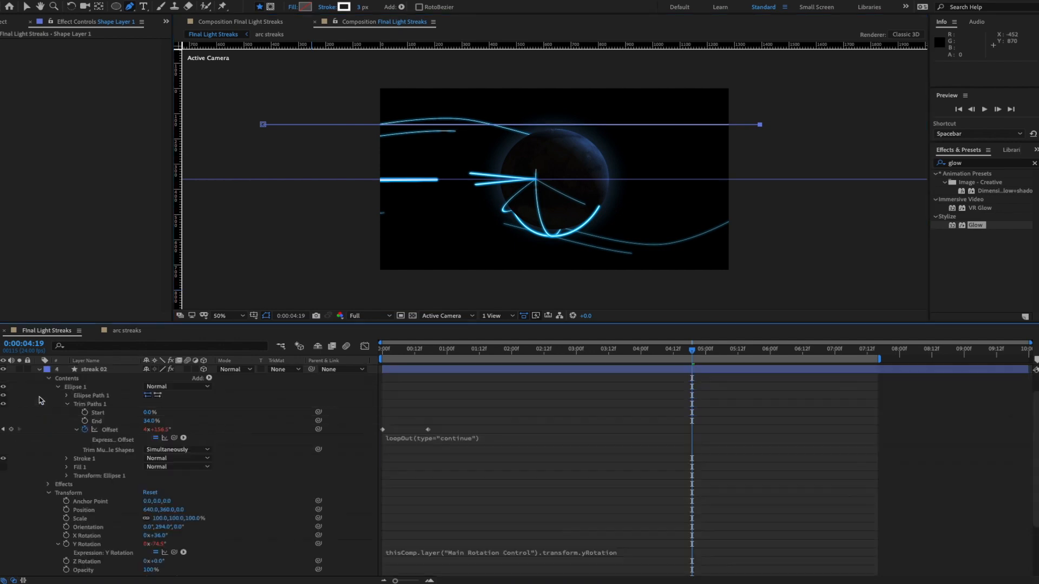
click(49, 380)
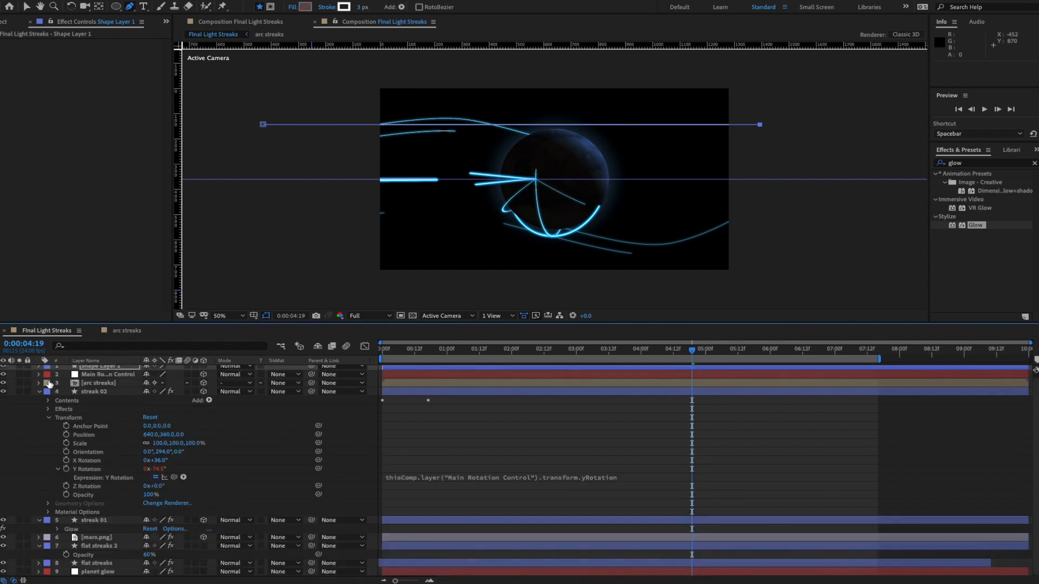
click(49, 417)
click(48, 404)
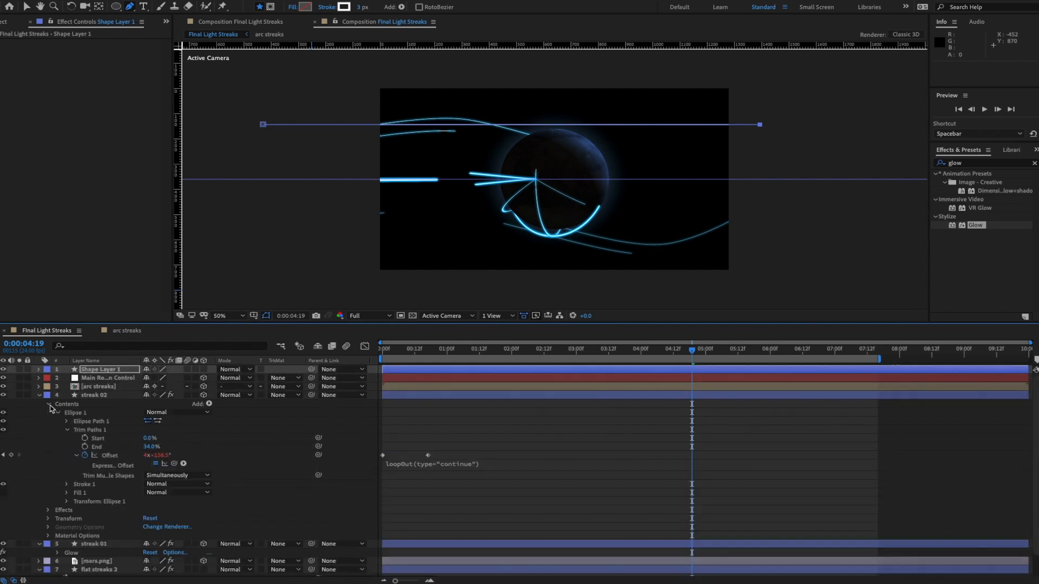
click(58, 412)
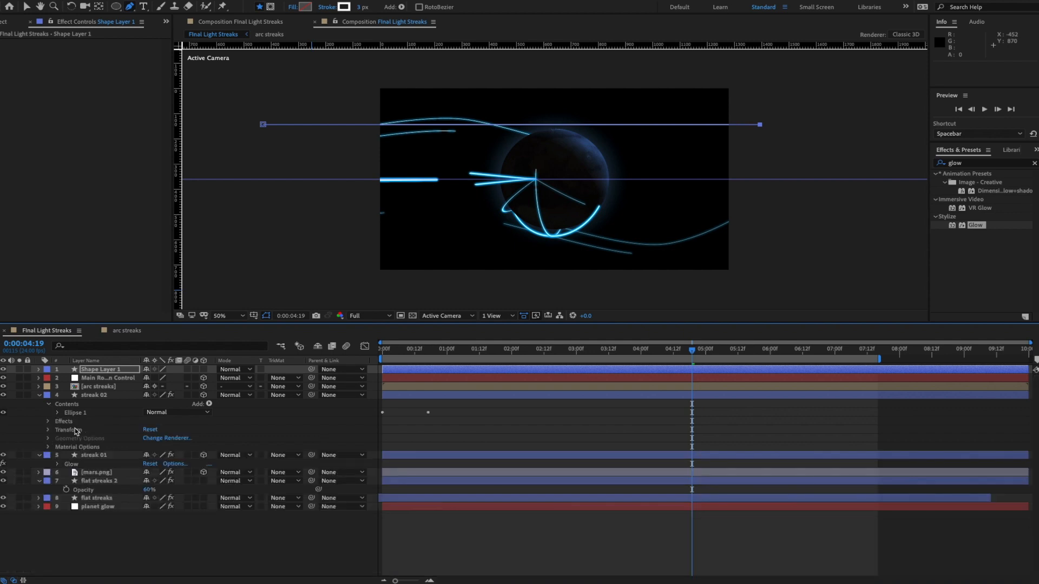
click(61, 419)
click(59, 414)
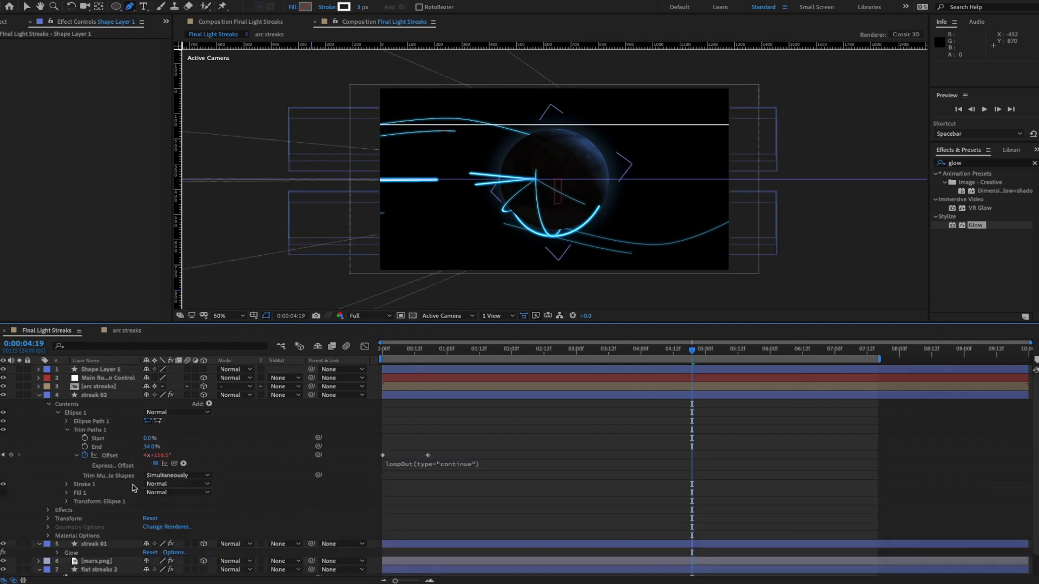
click(103, 432)
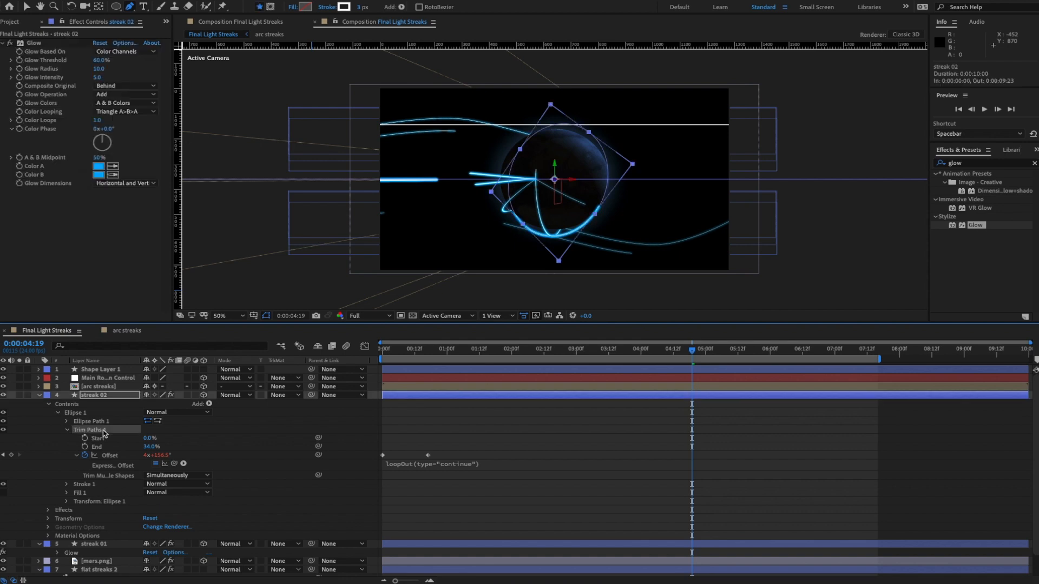
click(40, 396)
- Solo Shape Layer 1, paste the copied Trim Paths onto the layer and preview it
click(92, 370)
click(19, 369)
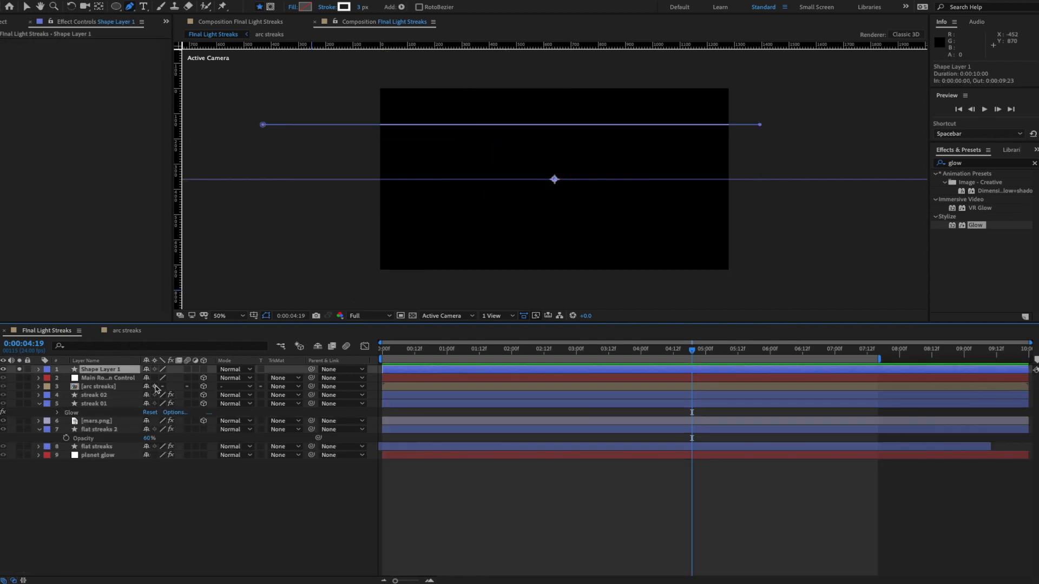
key(ctrl+v)
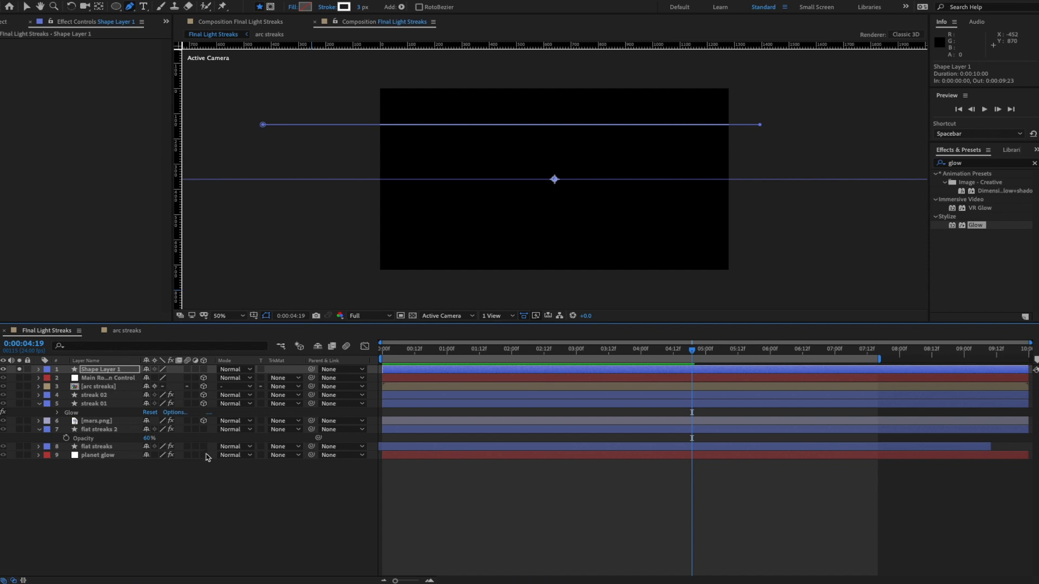
key(space)
key(space)
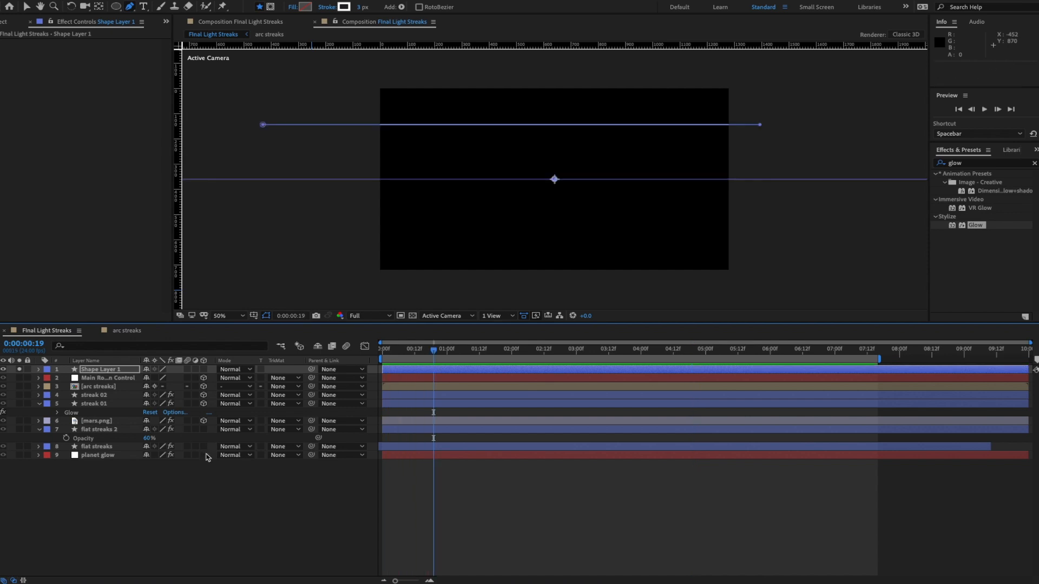
- Paste the copied Trim Paths inside Shape 1 of Shape Layer 1 and preview the moving line
click(38, 370)
click(41, 378)
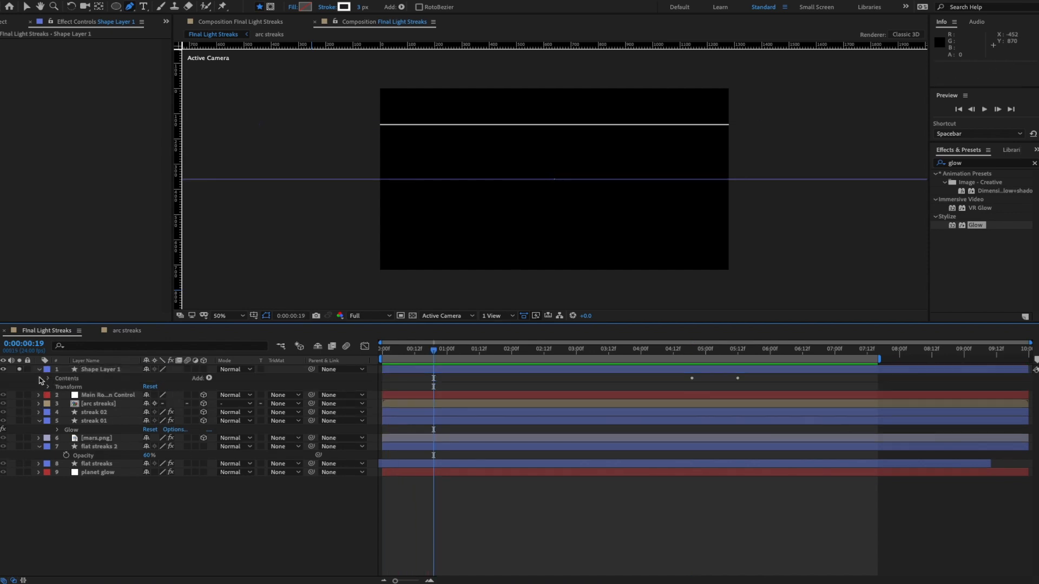
click(48, 378)
click(57, 387)
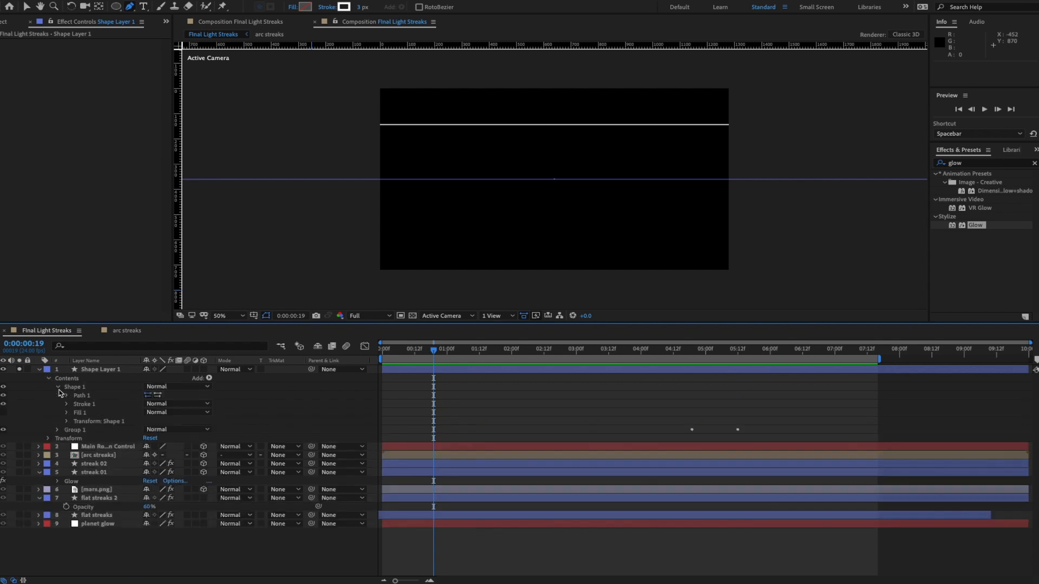
click(75, 388)
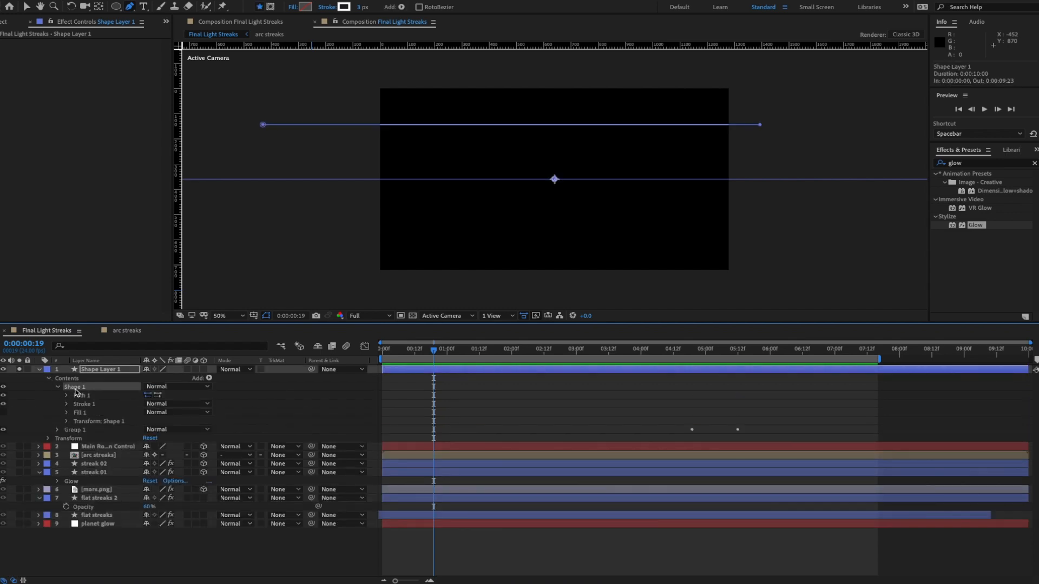
key(ctrl+v)
key(space)
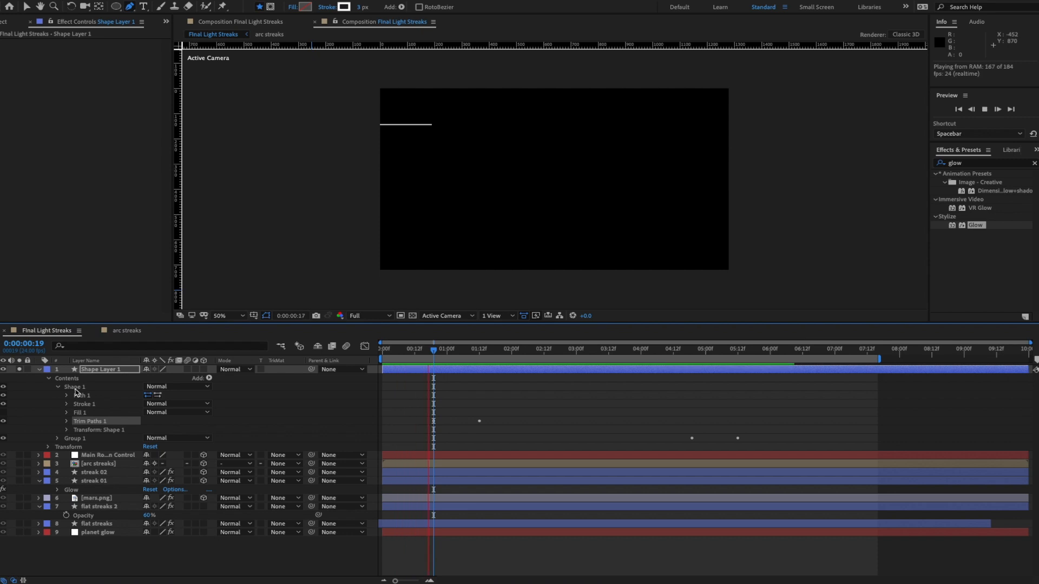
key(g)
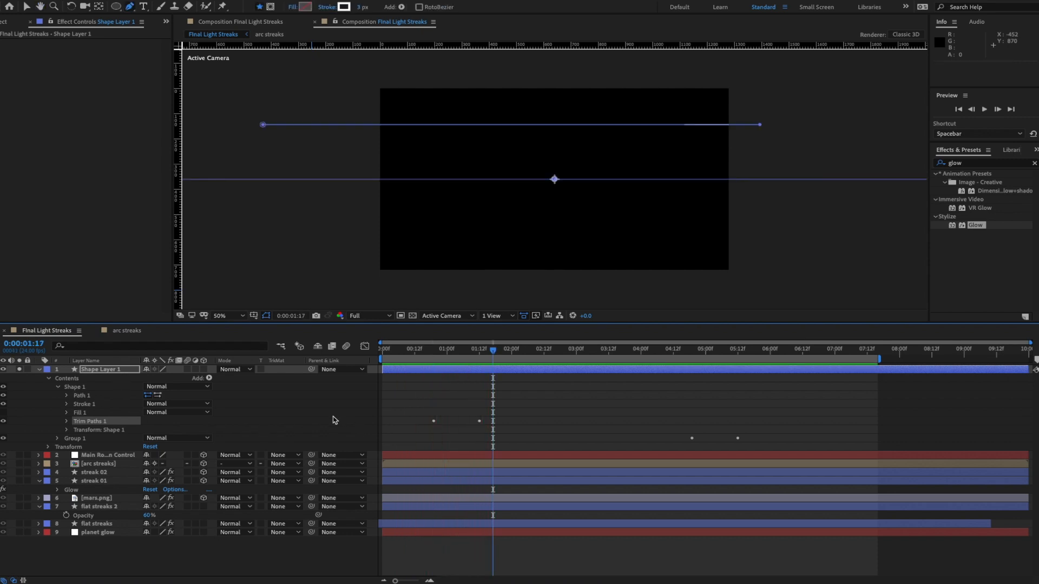
- Reveal the modified properties of Shape Layer 1, delete the surplus Group 1 and preview the line
click(98, 370)
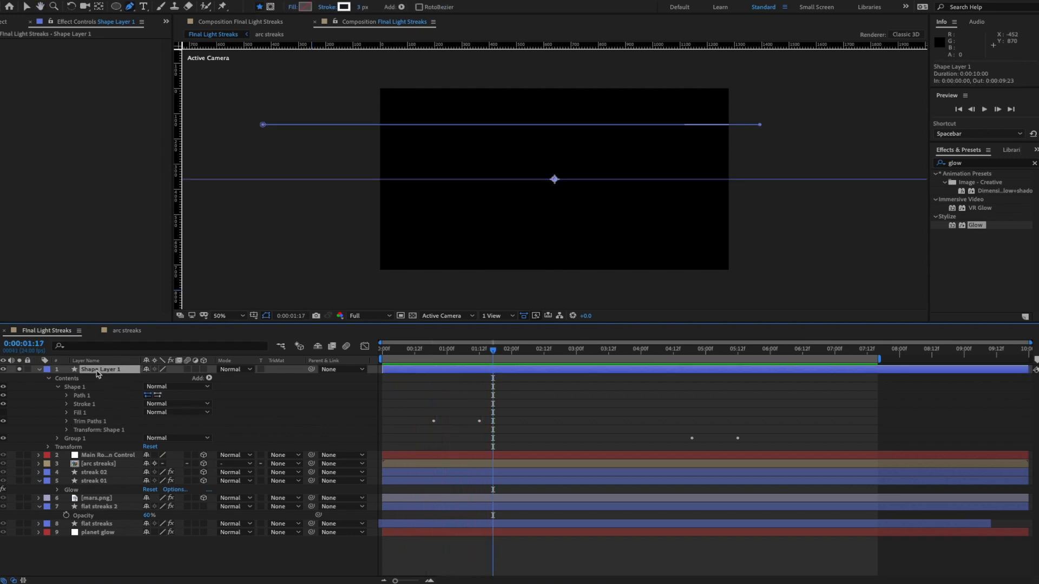
key(u)
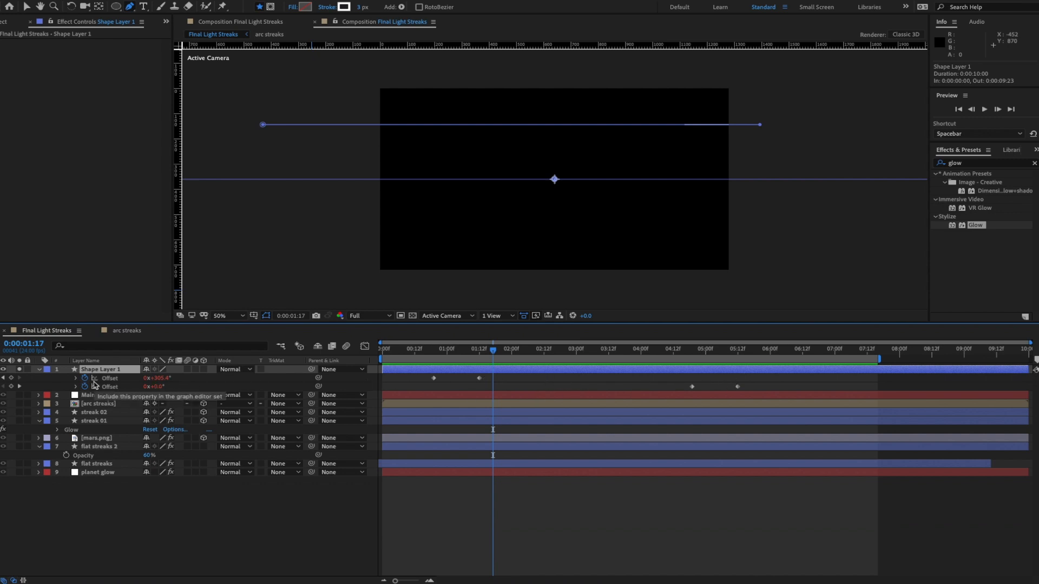
key(u)
key(u)
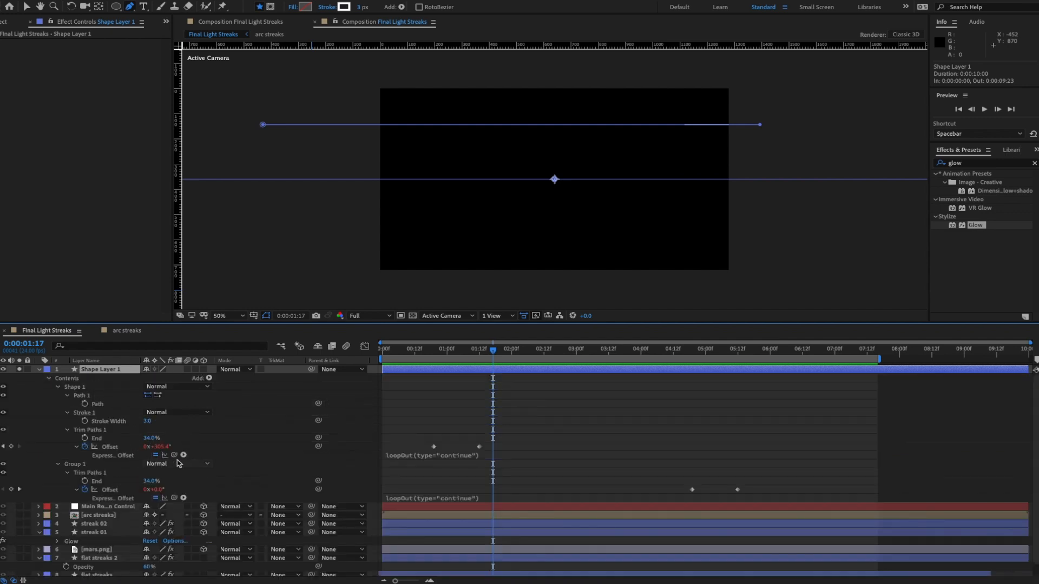
click(76, 464)
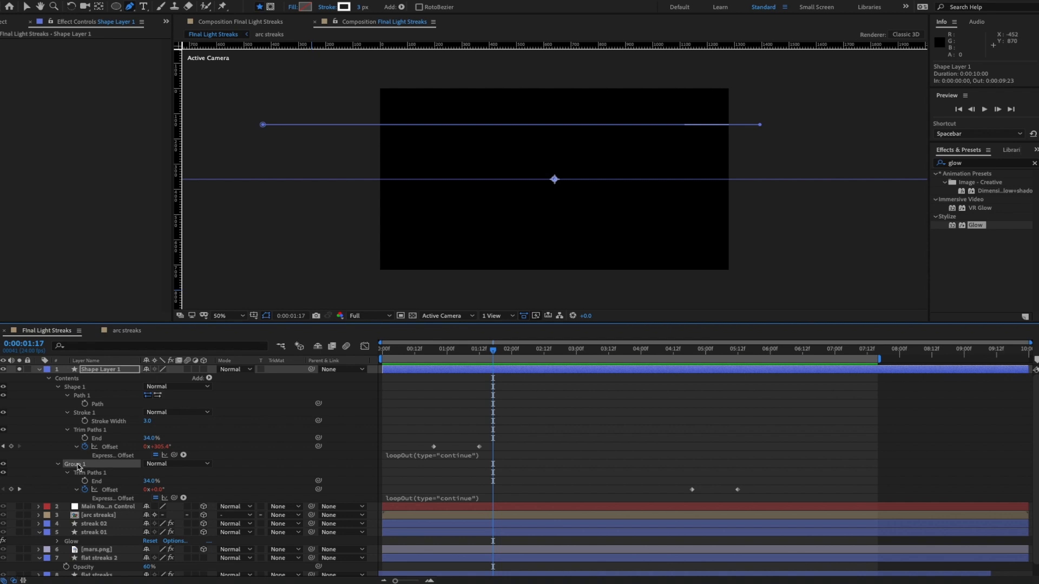
key(Delete)
key(space)
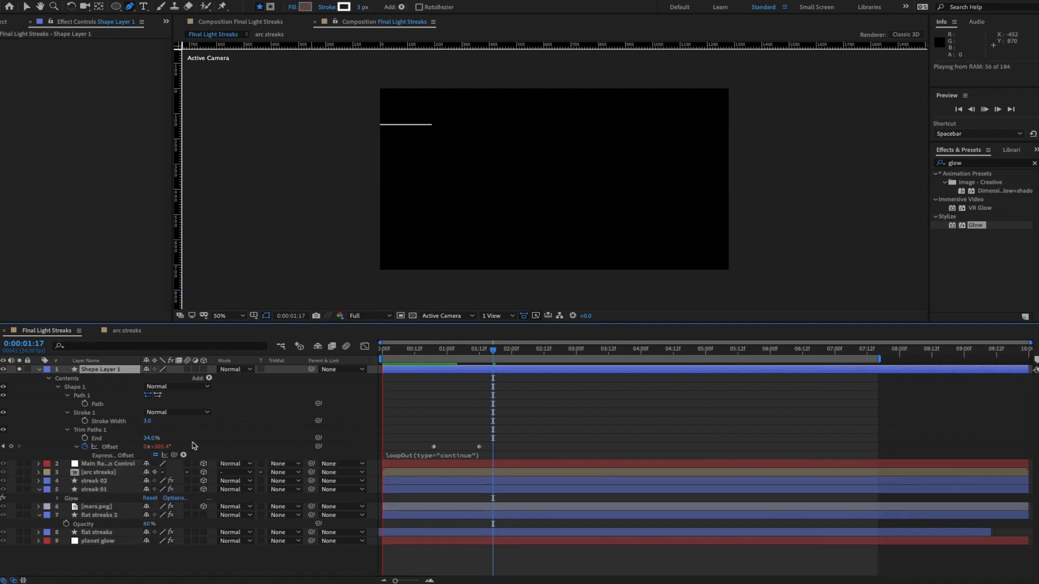
key(space)
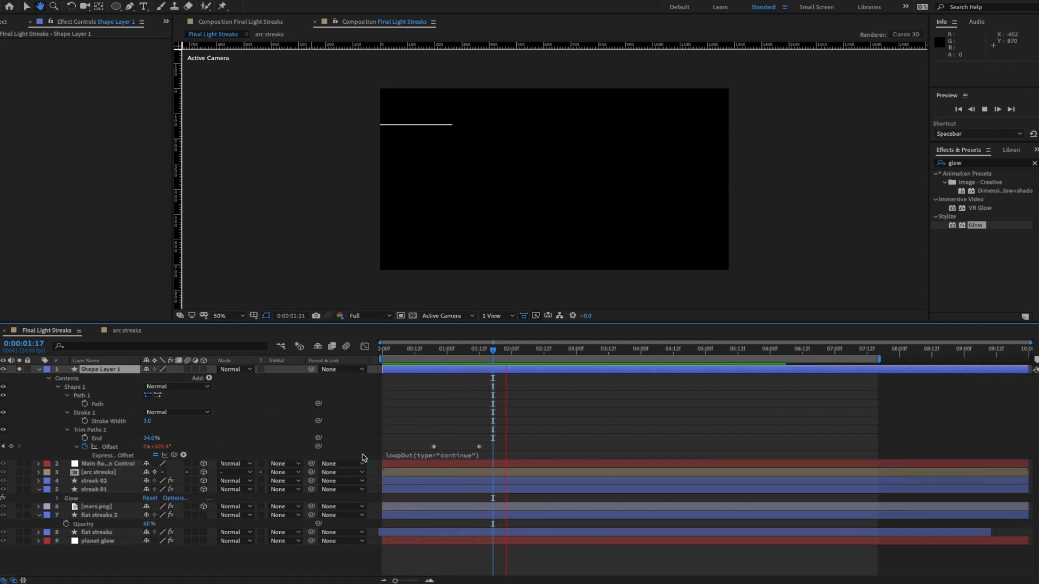
- Move both Trim Paths Offset keyframes of Shape 1 back to the start of the timeline and preview the loop
drag(489, 441, 379, 449)
key(space)
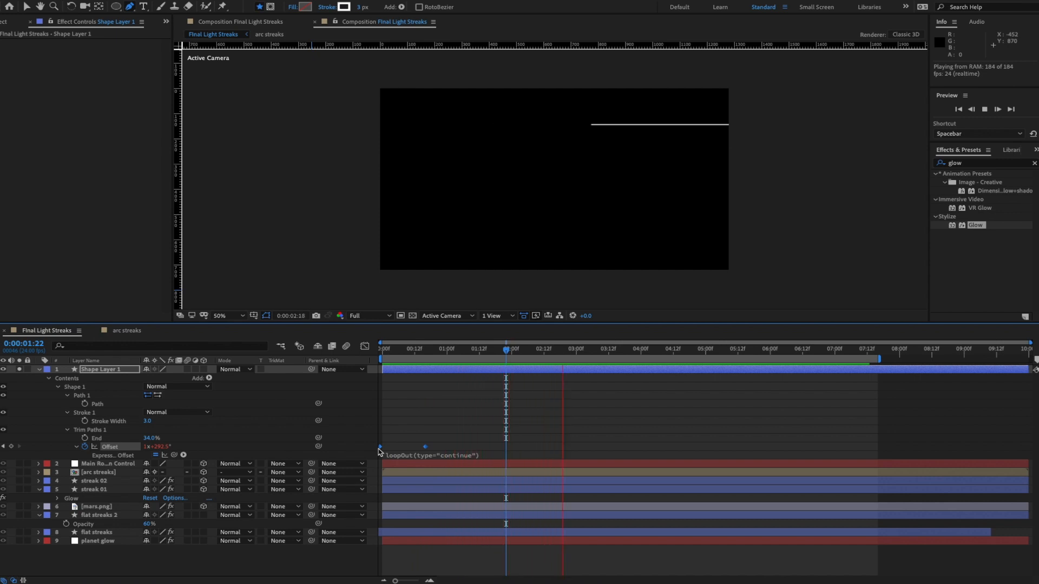
key(space)
- Speed up the line by moving the second Offset keyframe to 0:00:00:09, and collapse Shape 1
click(400, 440)
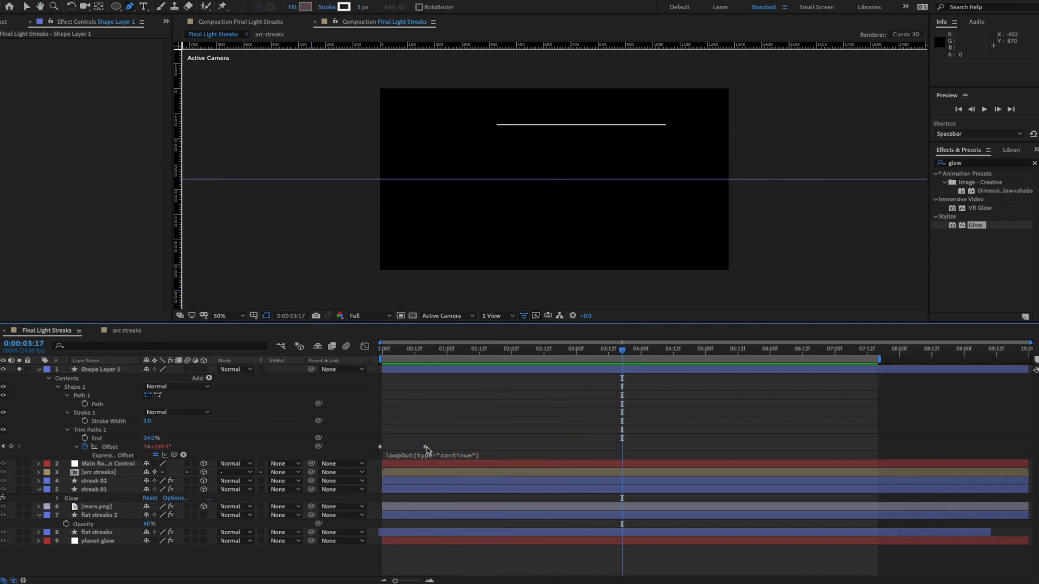
drag(426, 447, 408, 451)
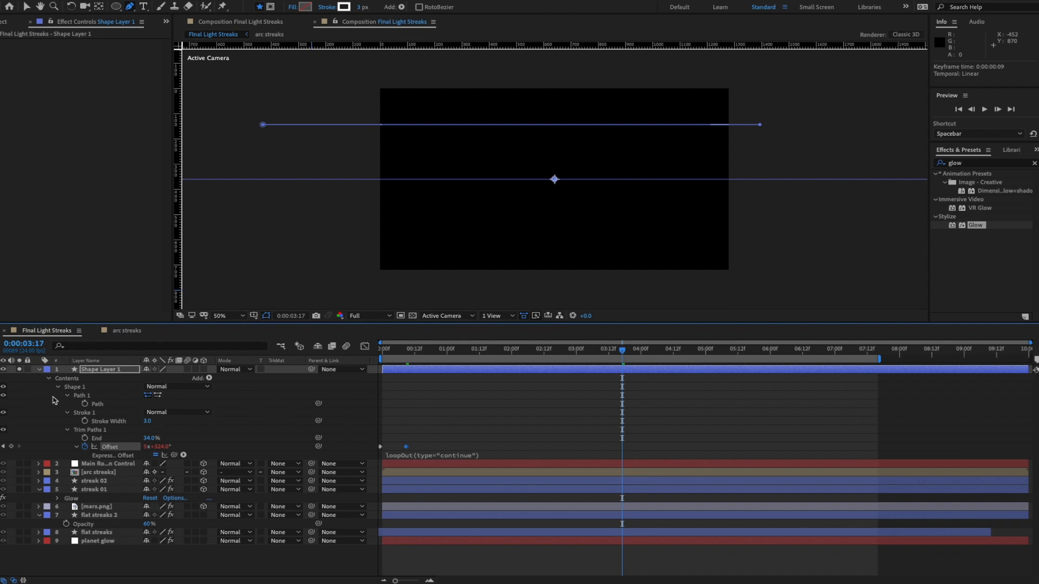
click(70, 389)
click(58, 387)
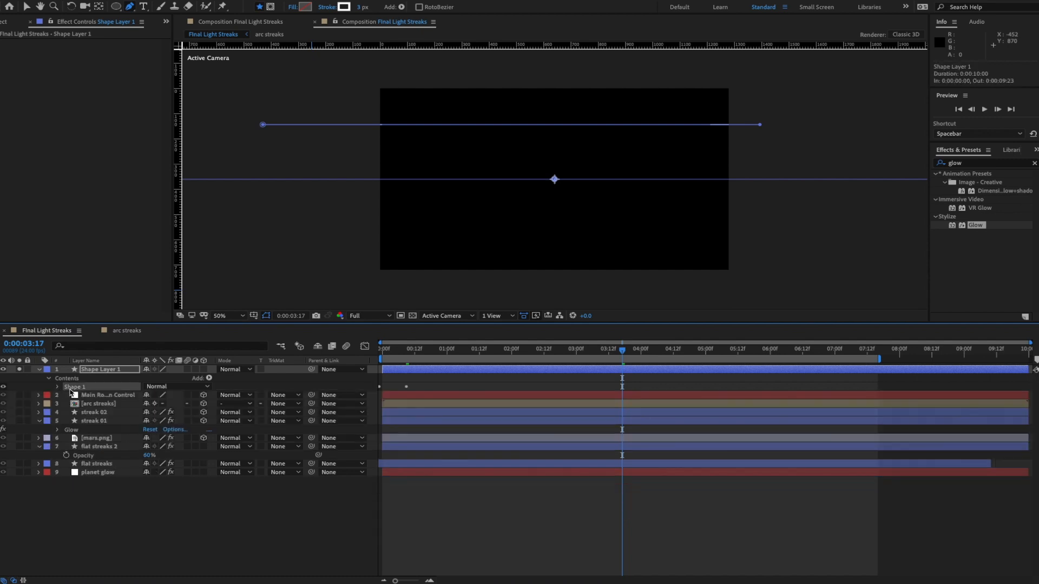
- Duplicate Shape 1 within Shape Layer 1 and set the copy's Transform Position to 0.0, 31.0
key(ctrl+d)
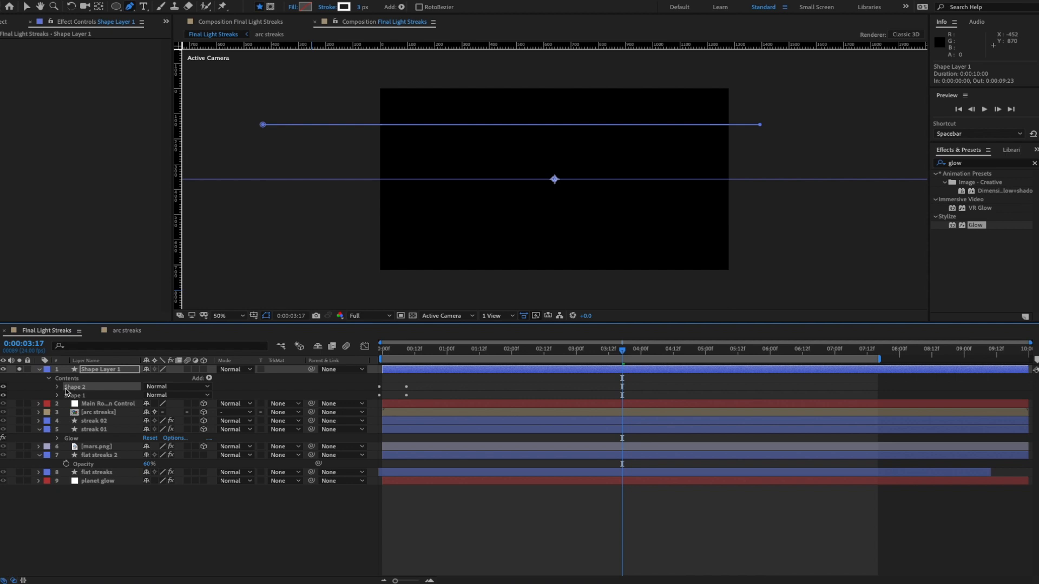
click(58, 387)
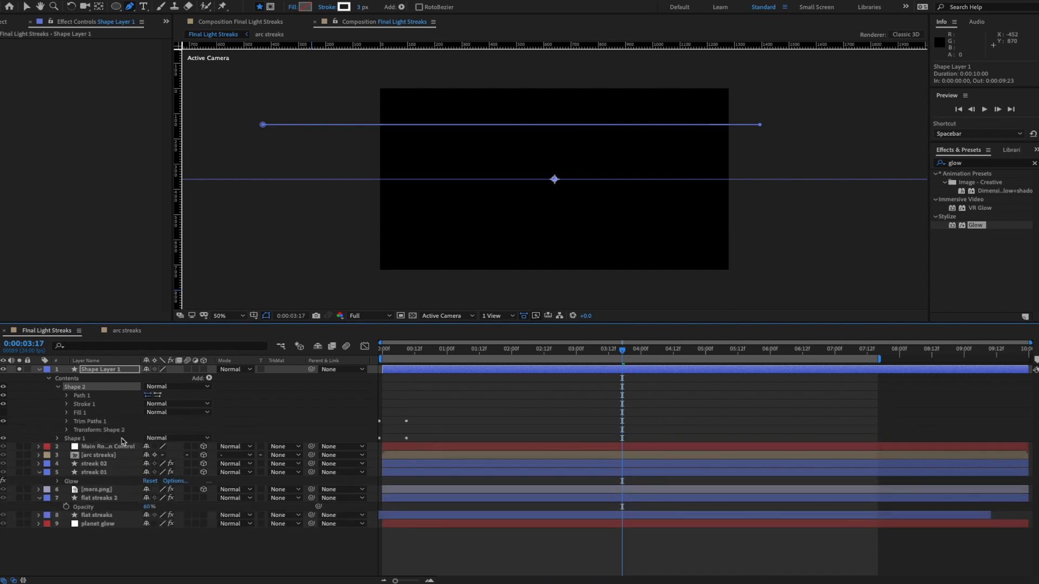
click(67, 430)
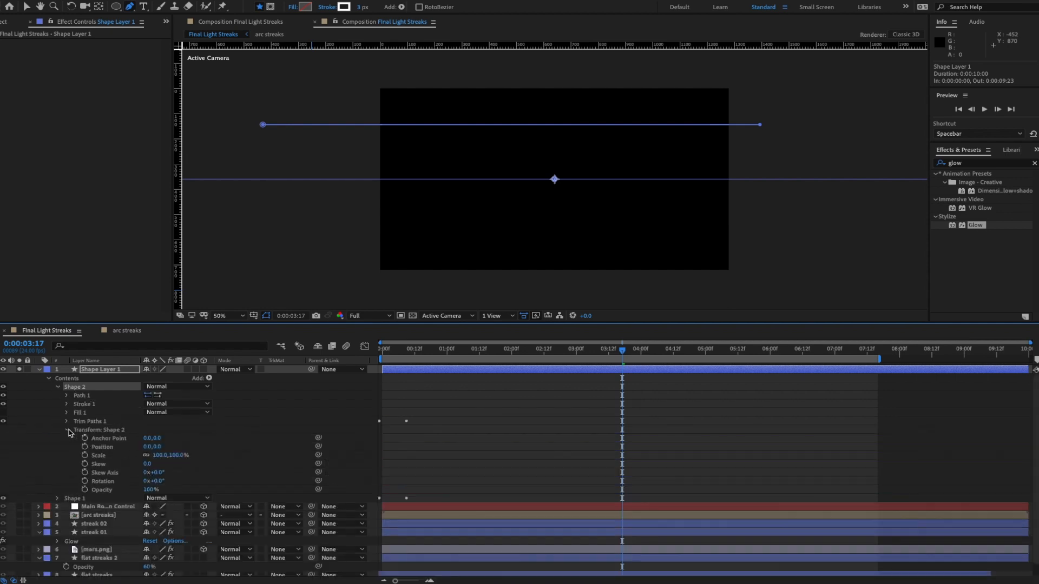
click(167, 451)
drag(161, 448, 175, 449)
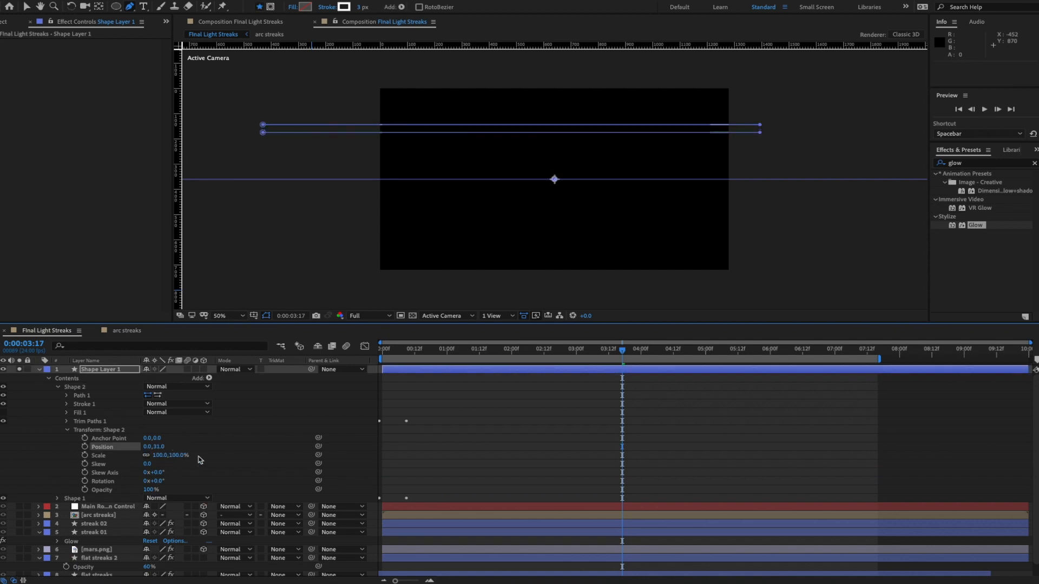
- In Shape 2's Trim Paths, move the second Offset keyframe to 0:00:00:14 and set End to 80%
click(79, 423)
click(67, 422)
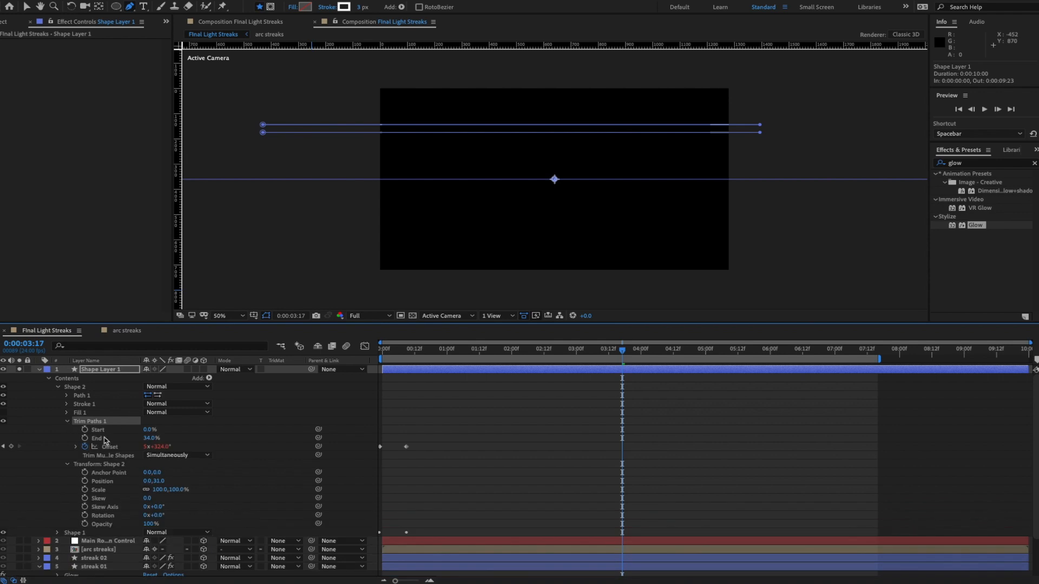
drag(407, 447, 421, 450)
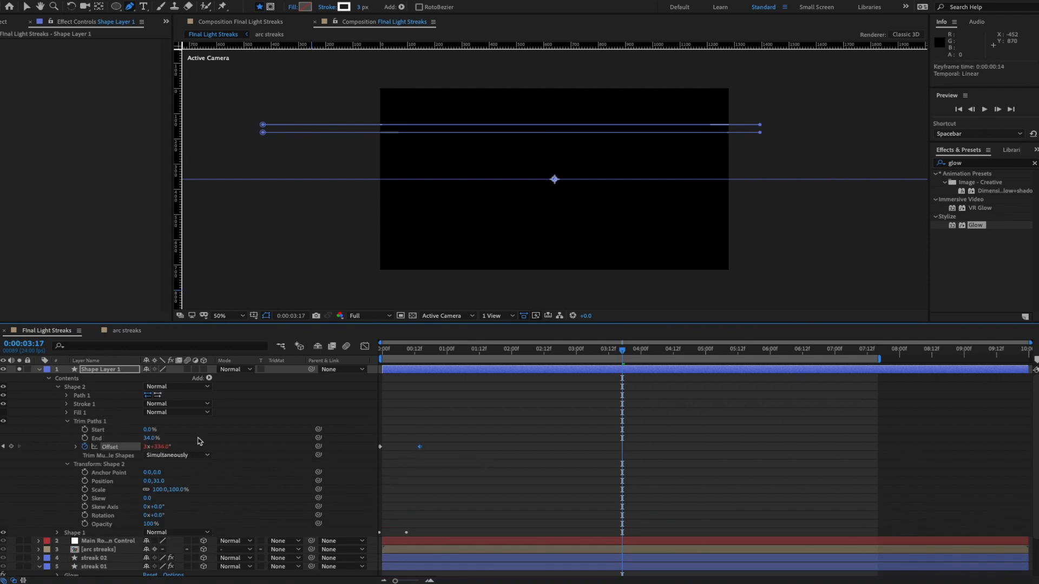
drag(152, 439, 184, 440)
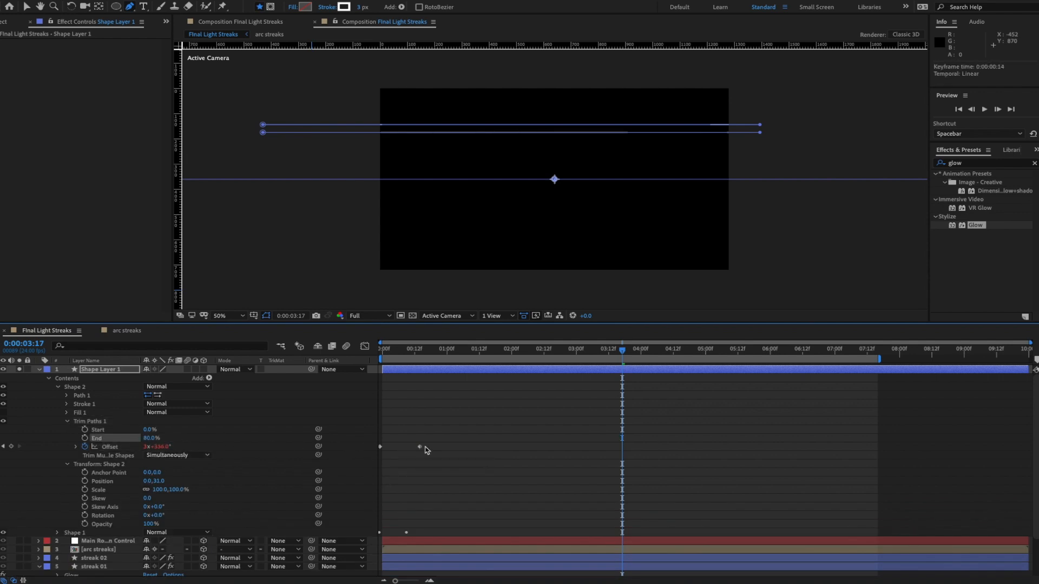
- Shift both Offset keyframes of Shape 2 earlier so the first lies before the timeline start, preview the lines, and collapse Shape Layer 1
drag(429, 444, 369, 448)
key(space)
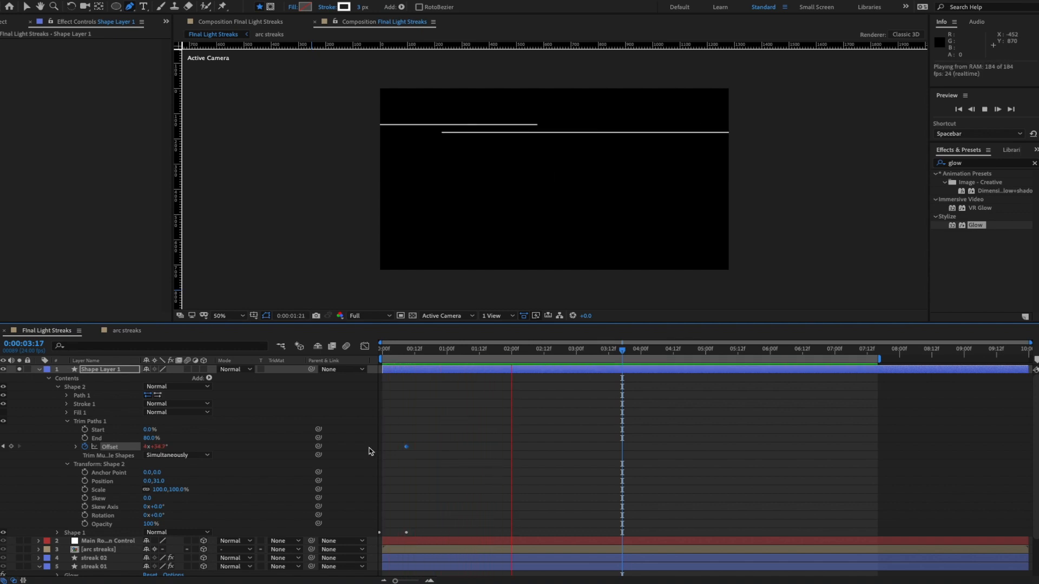
key(space)
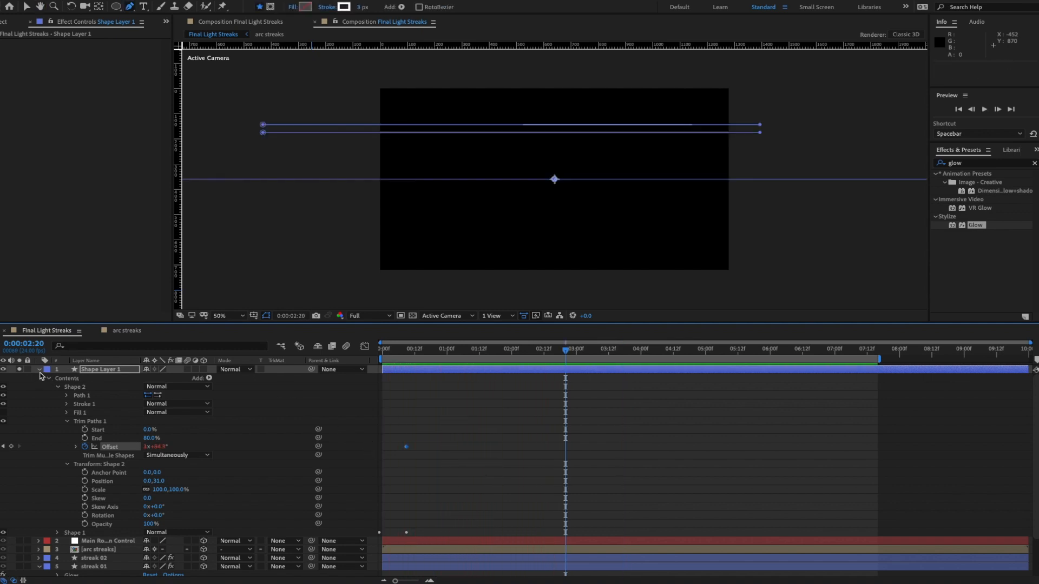
click(39, 369)
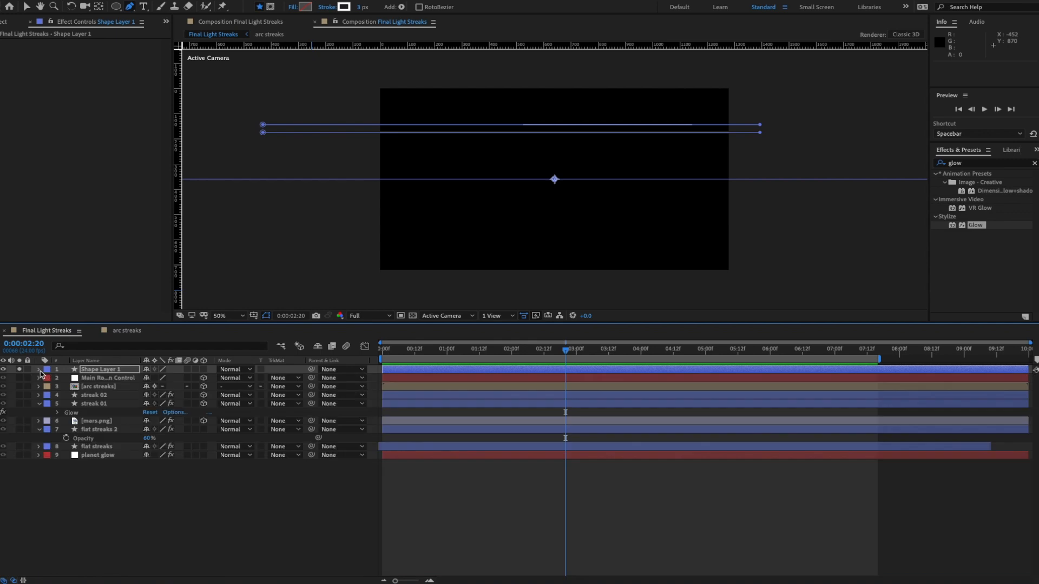
- Reveal the modified properties of Shape Layer 1, set the Stroke Width of Shape 2 and Shape 1 to 1, and preview
click(99, 370)
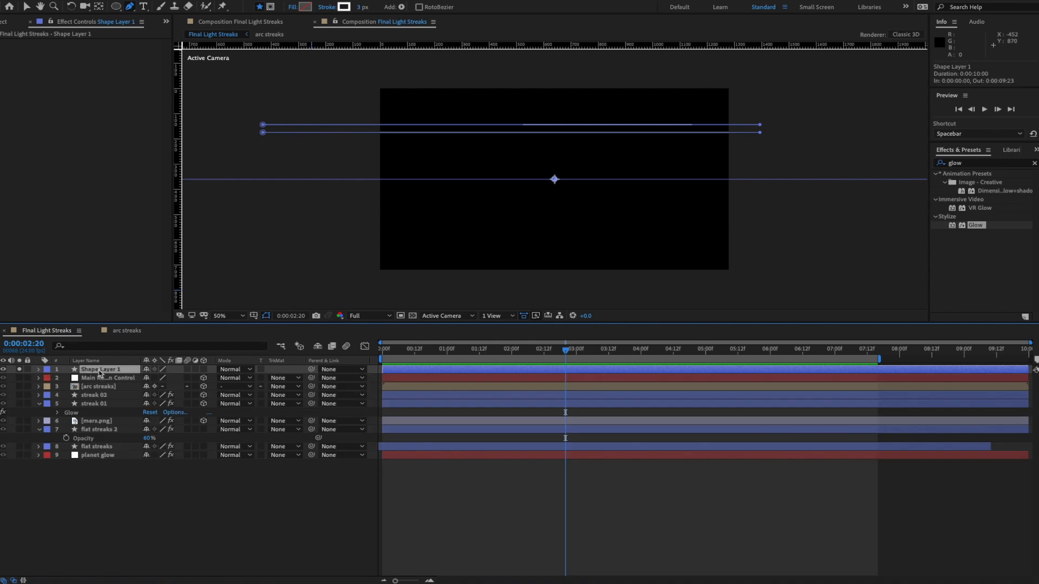
key(u)
key(u)
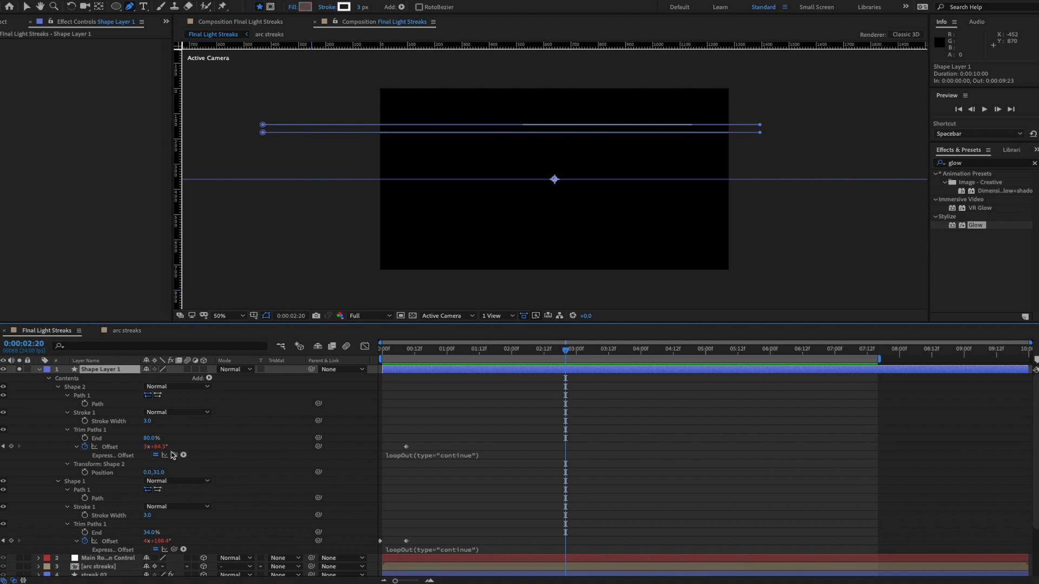
click(148, 422)
text(1)
key(Return)
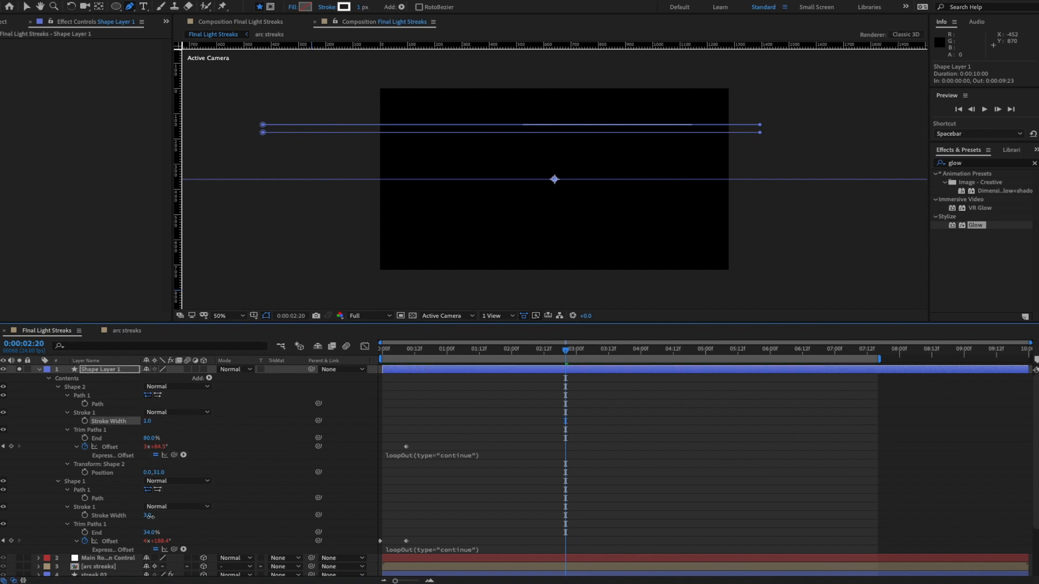
click(149, 516)
text(1)
key(Return)
key(space)
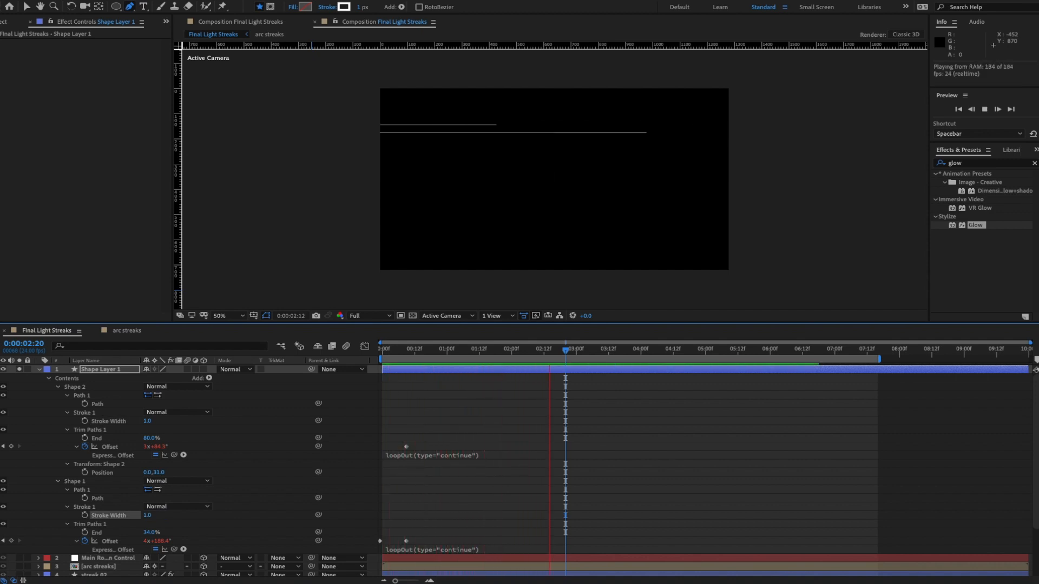
key(space)
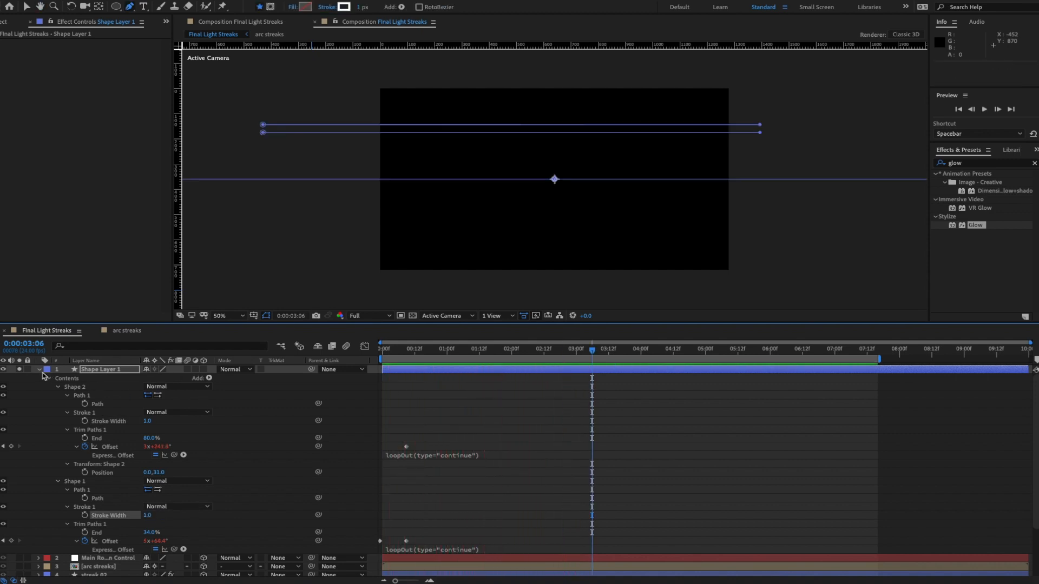
- Collapse and unsolo Shape Layer 1, and rename it "hor strokes"
click(39, 369)
click(19, 369)
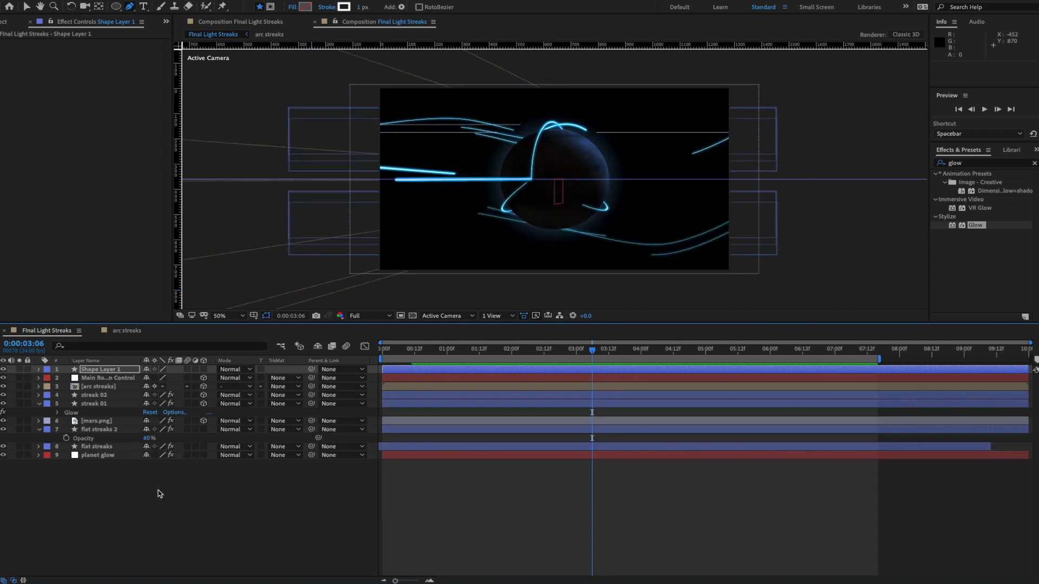
click(100, 370)
key(Return)
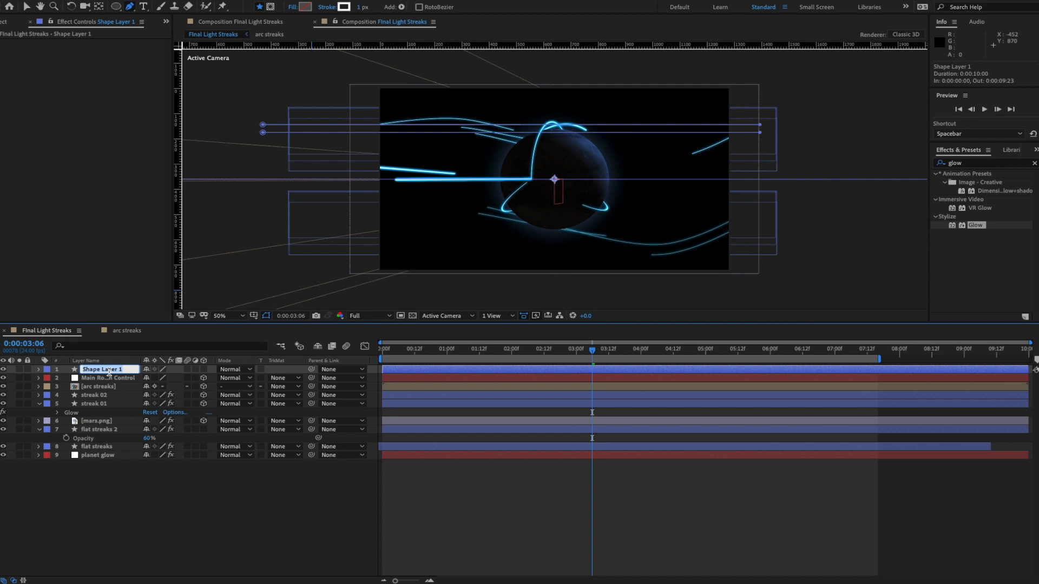
text(hor strokes)
key(Return)
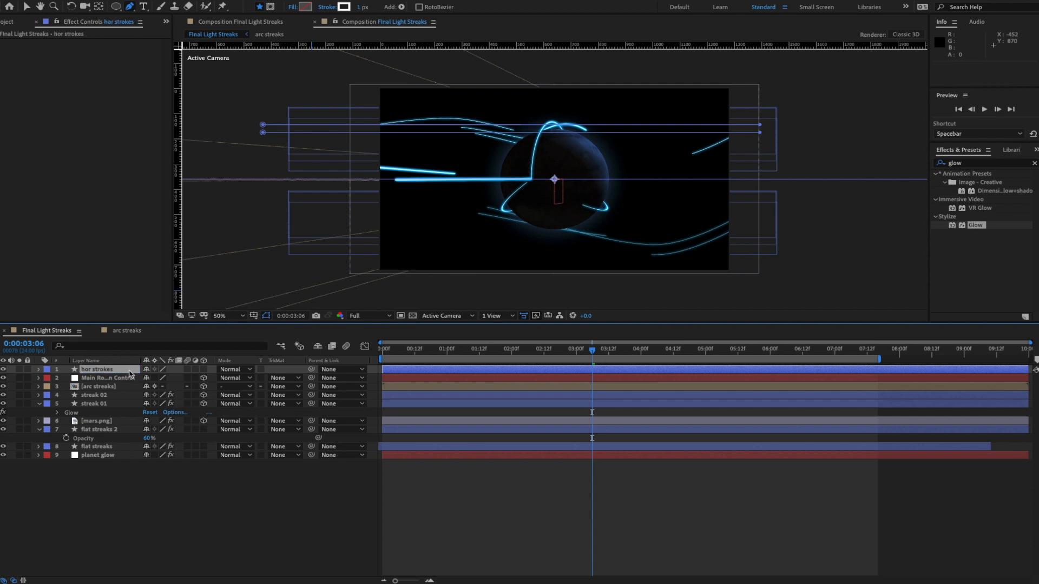
- Duplicate the hor strokes layer and set the copy's Position to 640, 816
key(ctrl+d)
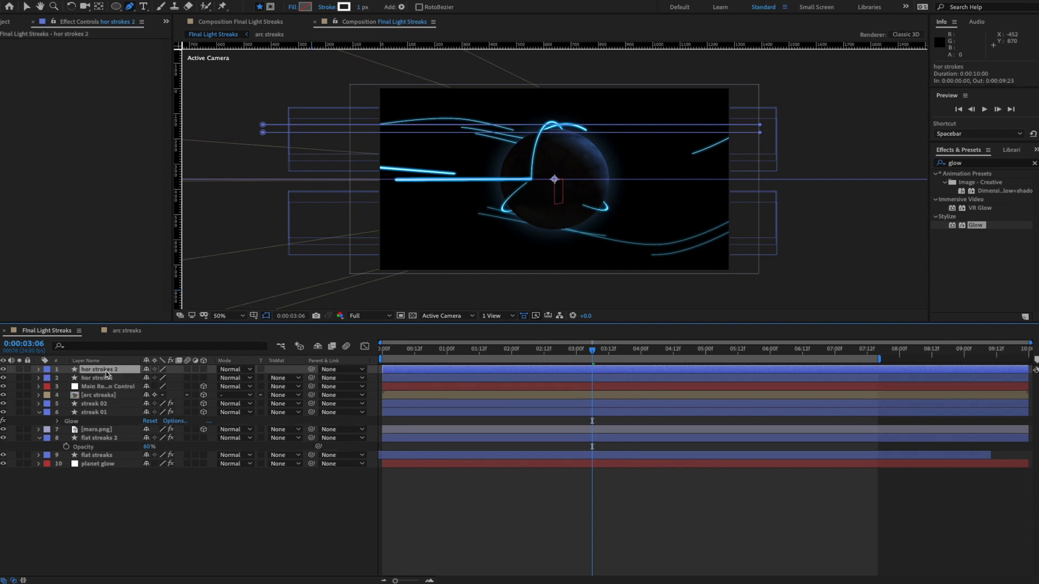
key(p)
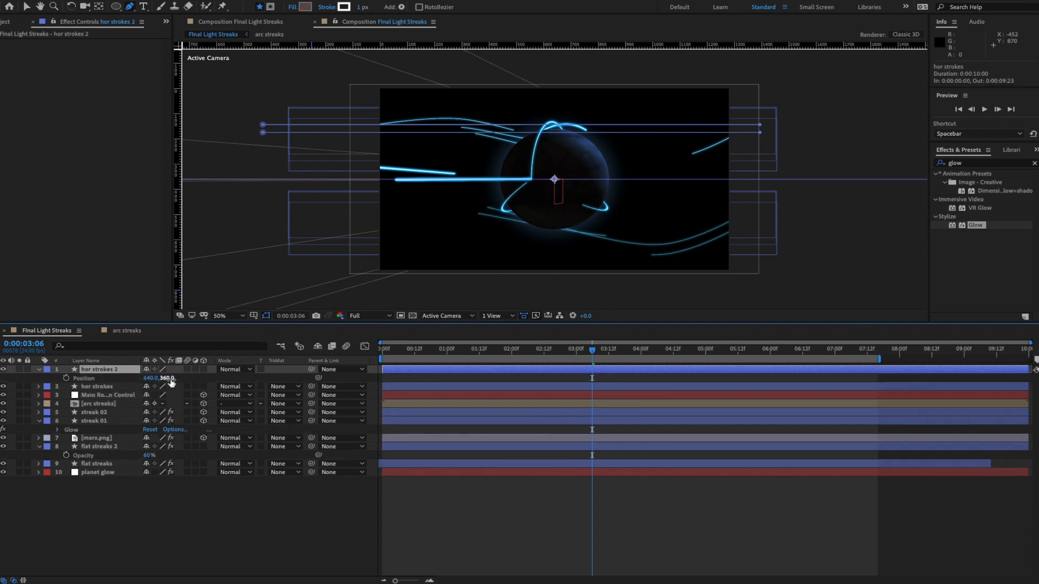
mouse_move(168, 378)
mouse_down()
mouse_move(233, 381)
mouse_move(161, 382)
mouse_move(108, 468)
mouse_move(110, 444)
mouse_up()
- Place both hor strokes layers directly below mars.png in the layer stack and preview the composition
shift+click(97, 386)
key(space)
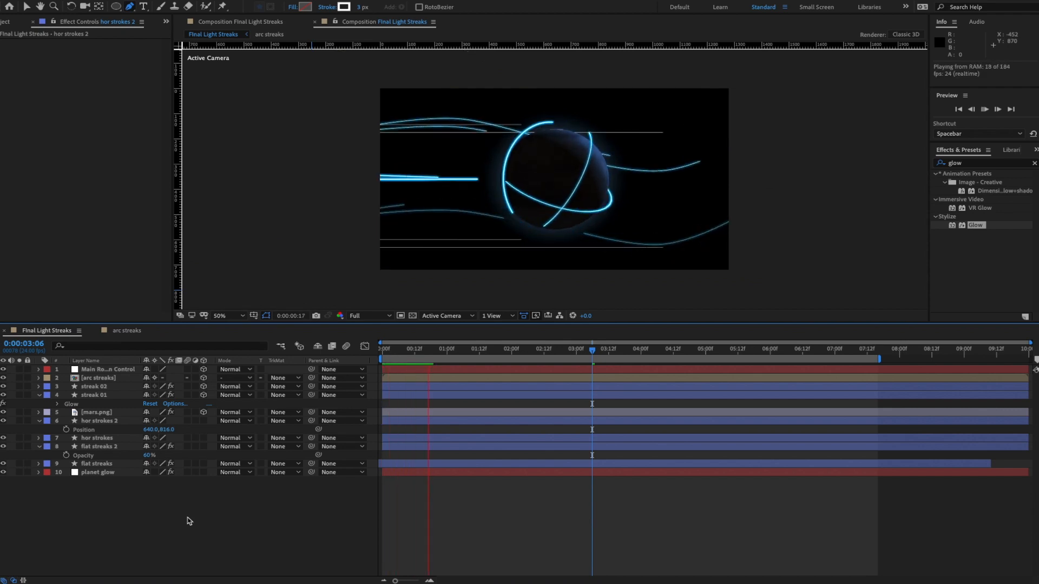
key(space)
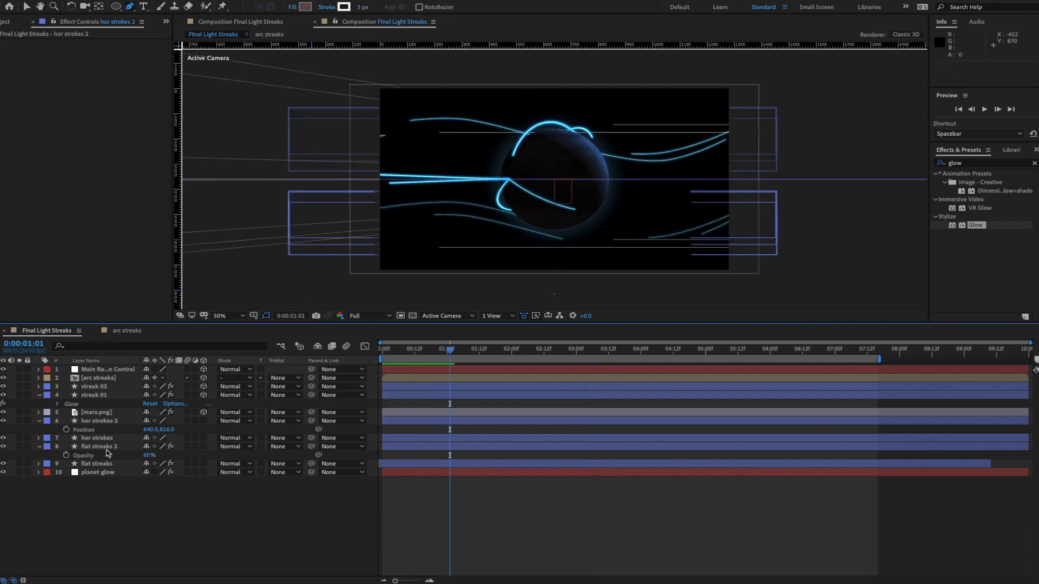
- Raise the upper lines by setting the hor strokes layer's Position to 640, 248, and preview
click(107, 449)
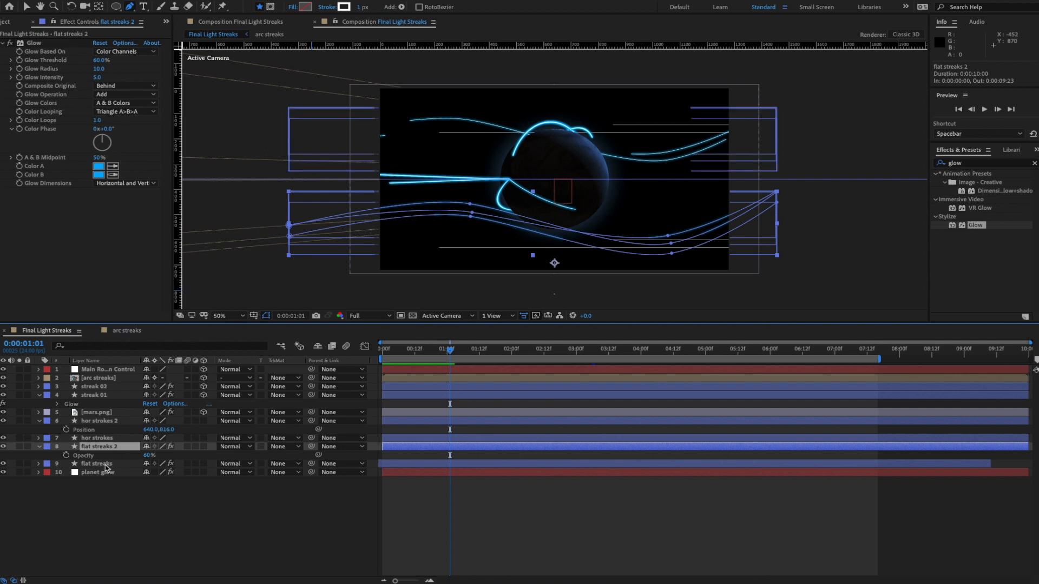
click(108, 422)
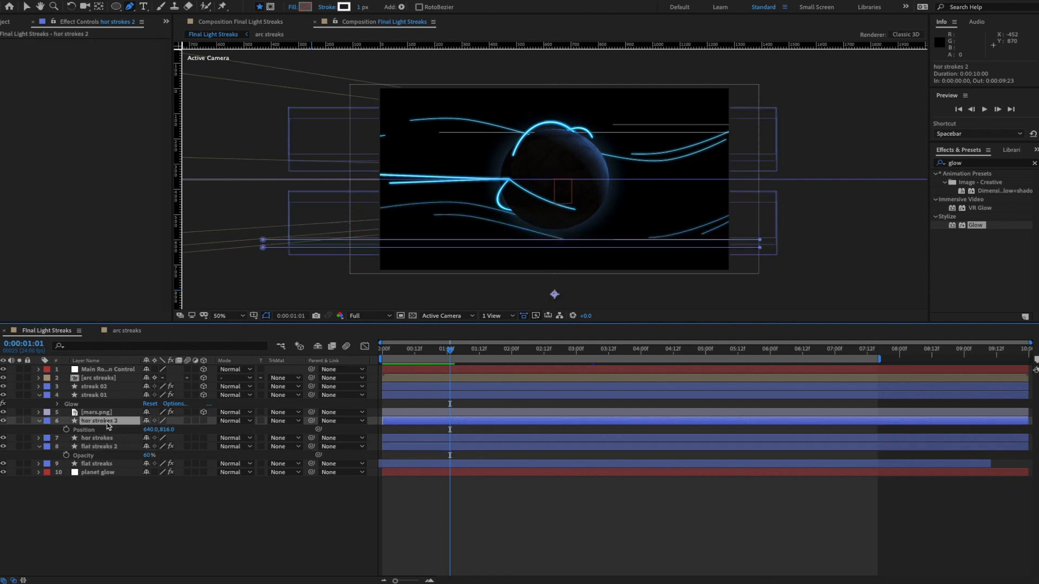
key(ctrl+Down)
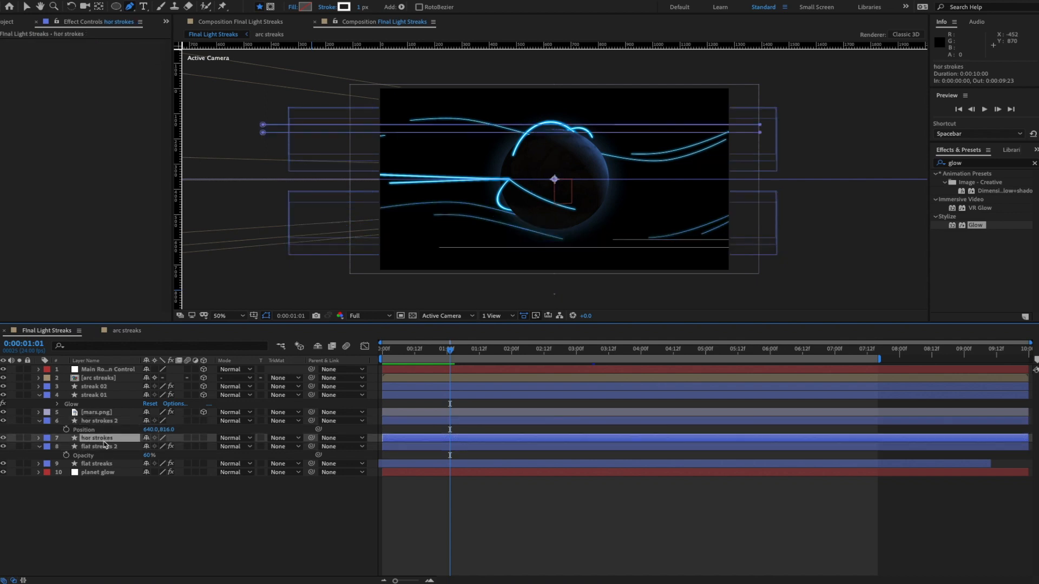
key(p)
drag(163, 447, 115, 441)
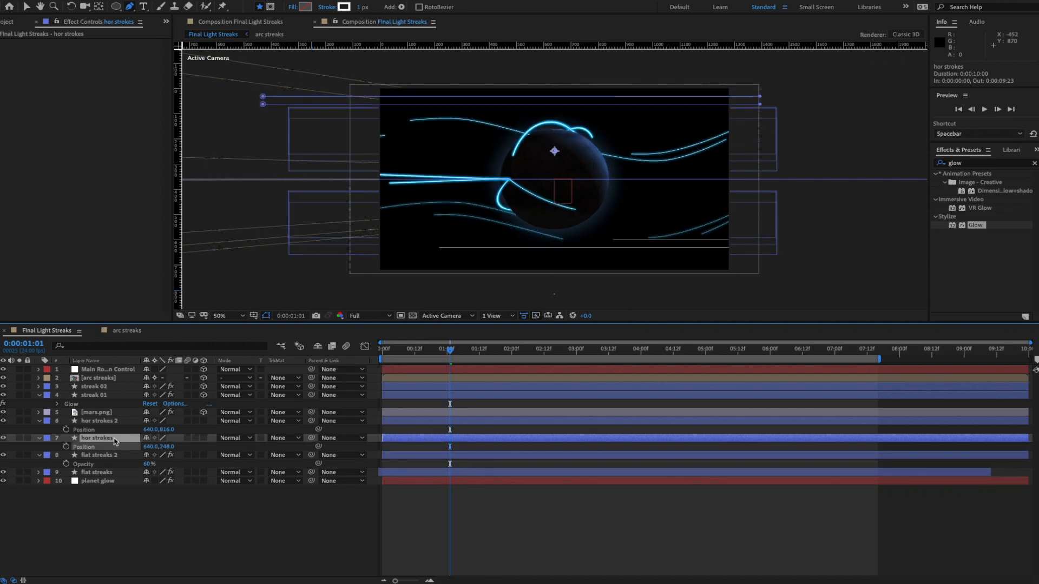
key(space)
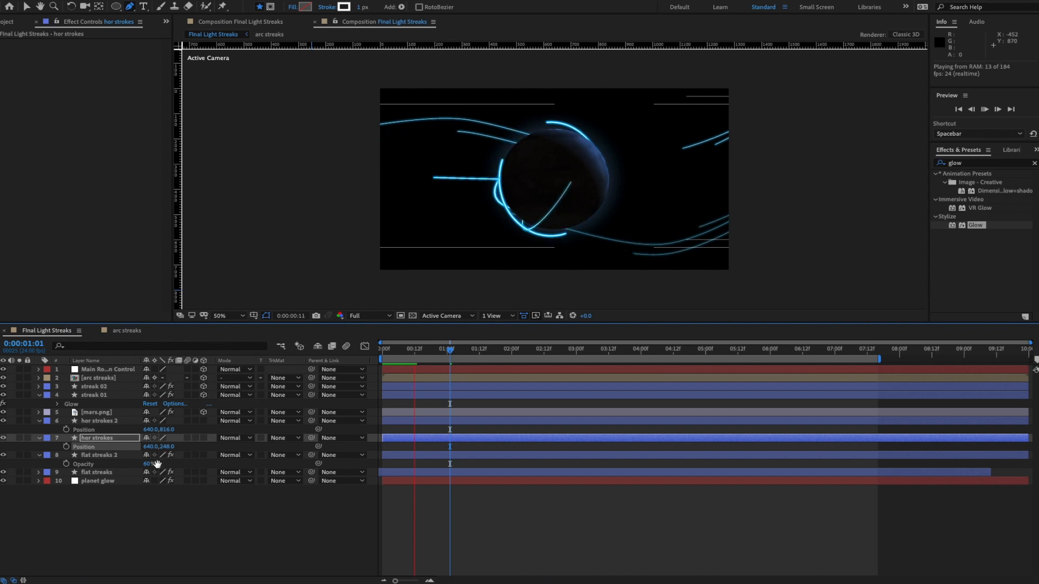
key(space)
- Lower the bottom lines by setting the hor strokes 2 layer's Position to 640, 873, and preview
click(99, 424)
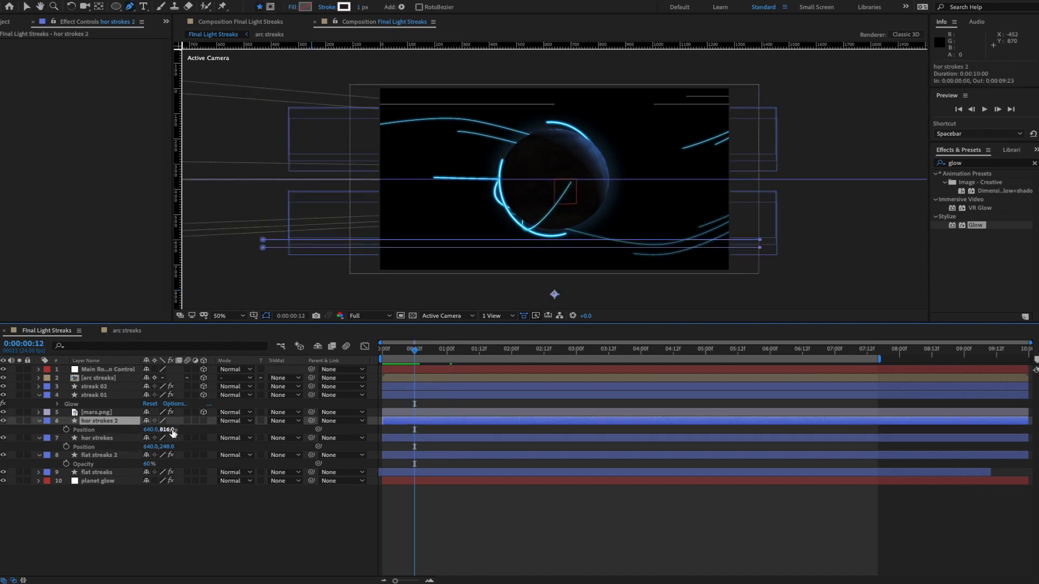
drag(174, 432, 204, 432)
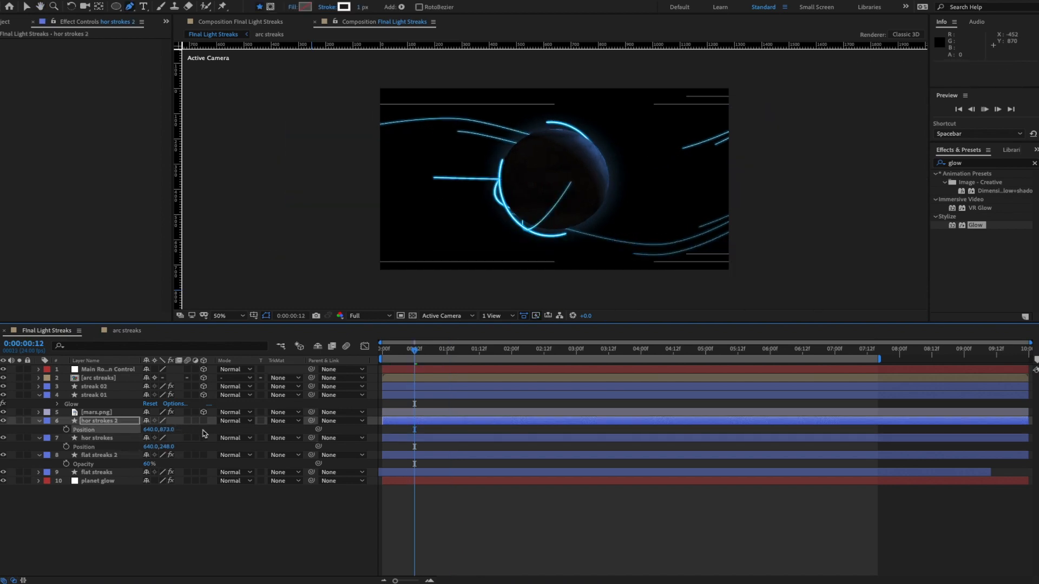
key(space)
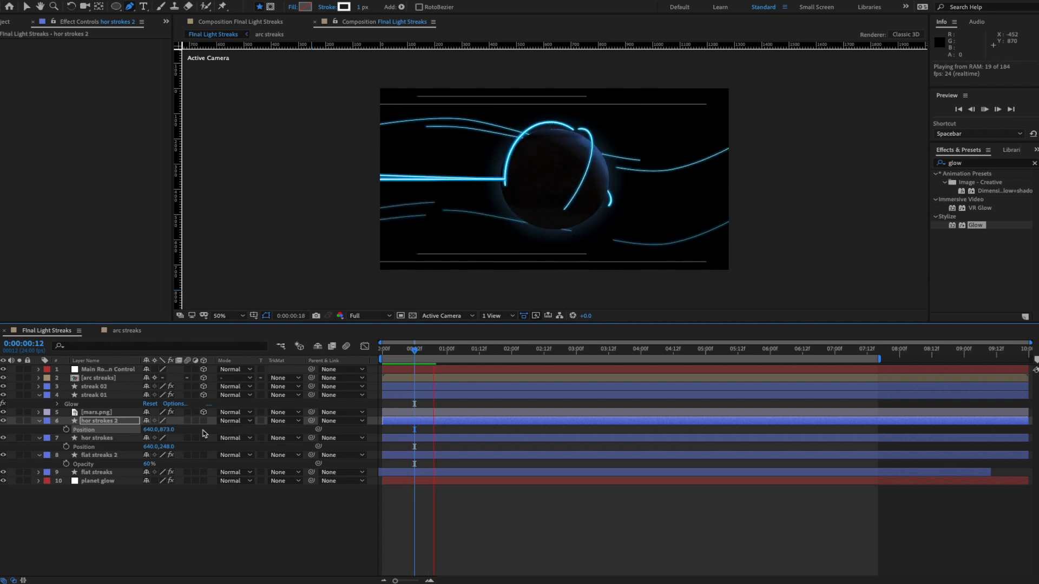
key(space)
click(146, 504)
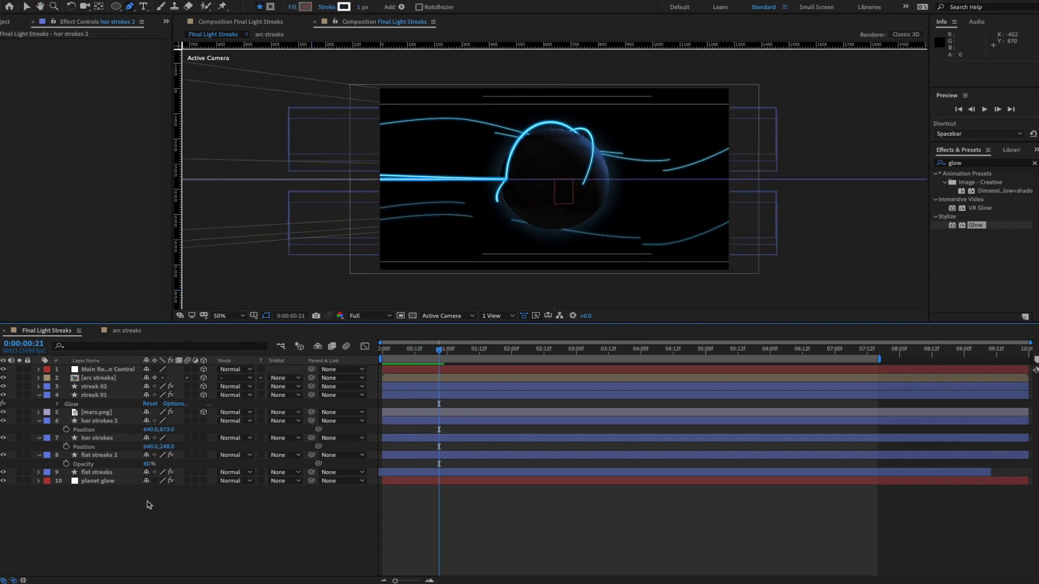
- Copy the Glow effect from streak 02 onto hor strokes and hor strokes 2
click(97, 387)
key(e)
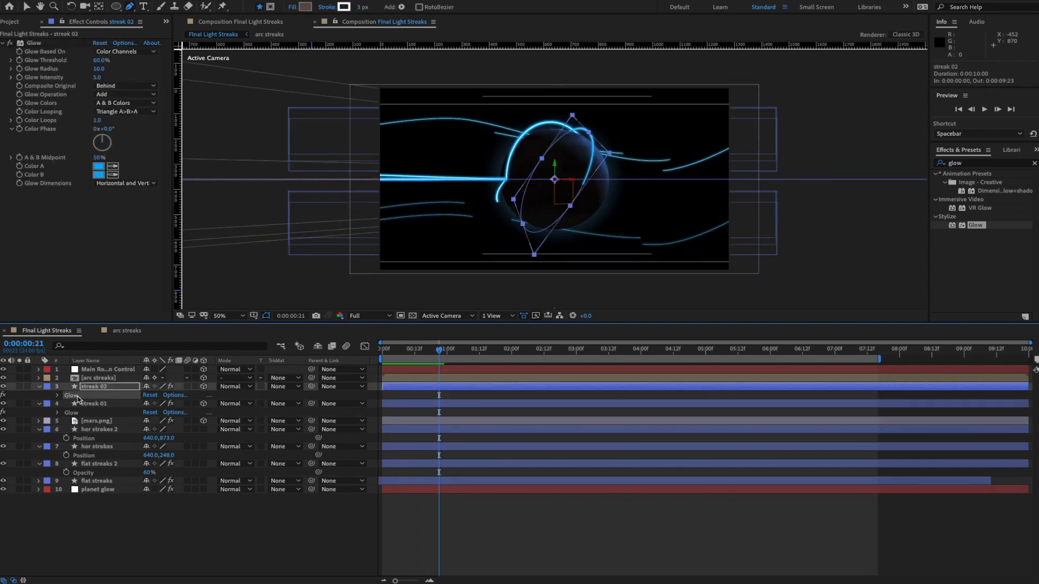
click(104, 448)
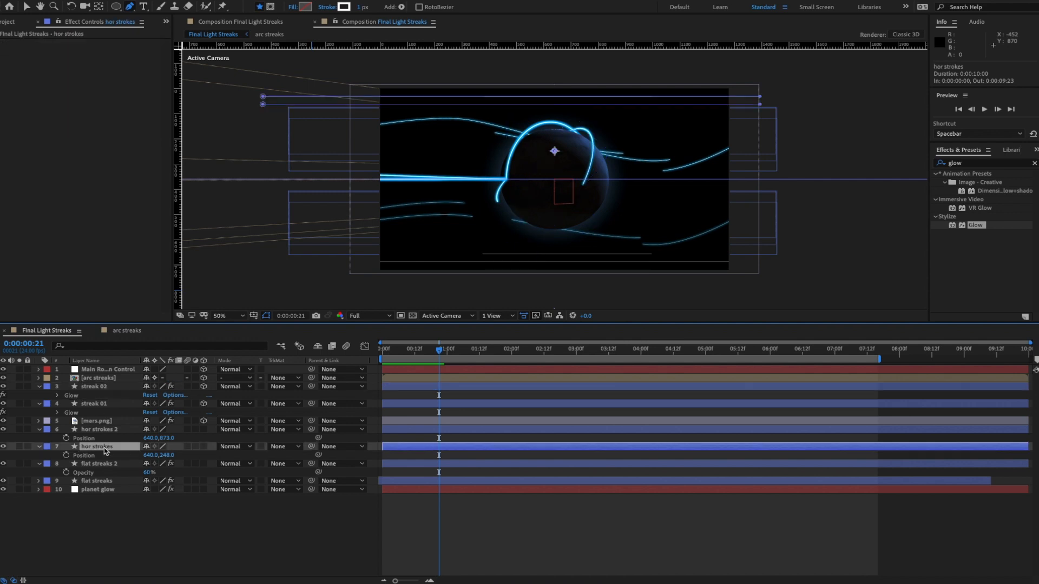
key(ctrl+alt+shift+e)
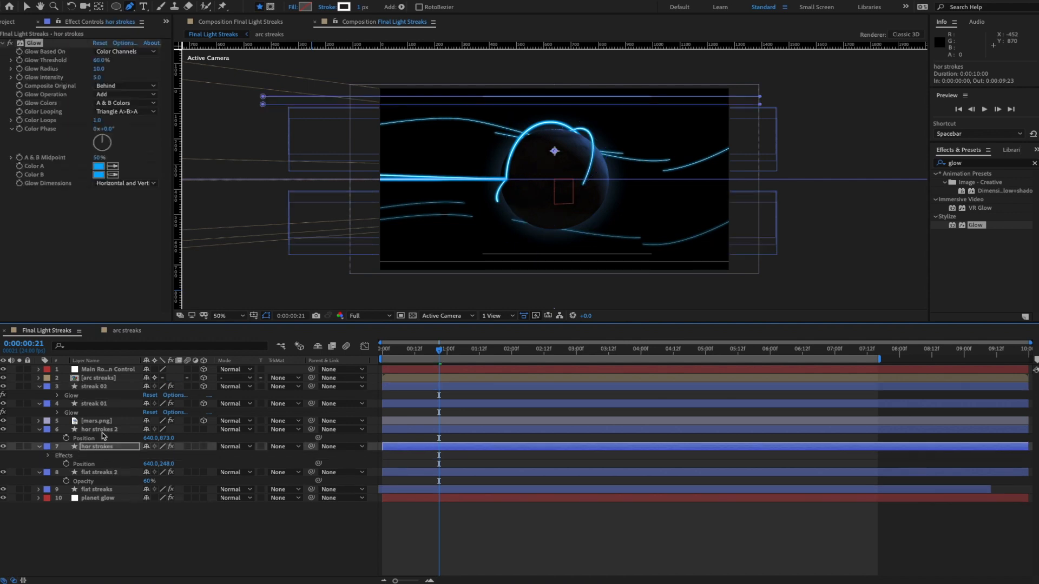
click(103, 430)
key(ctrl+alt+shift+e)
click(227, 541)
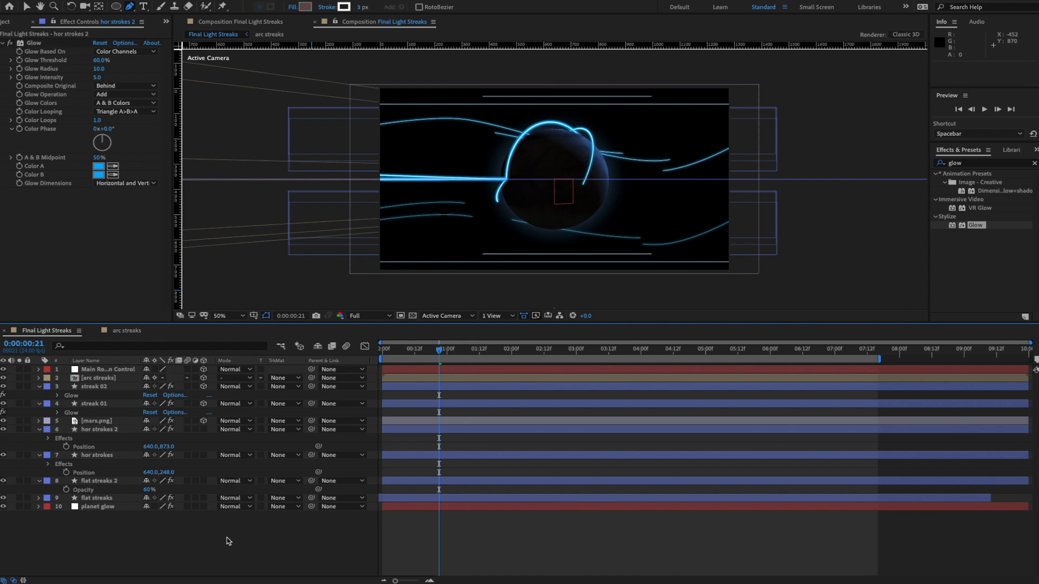
- Preview the glowing horizontal strokes and add a new adjustment layer above all other layers in the composition
key(space)
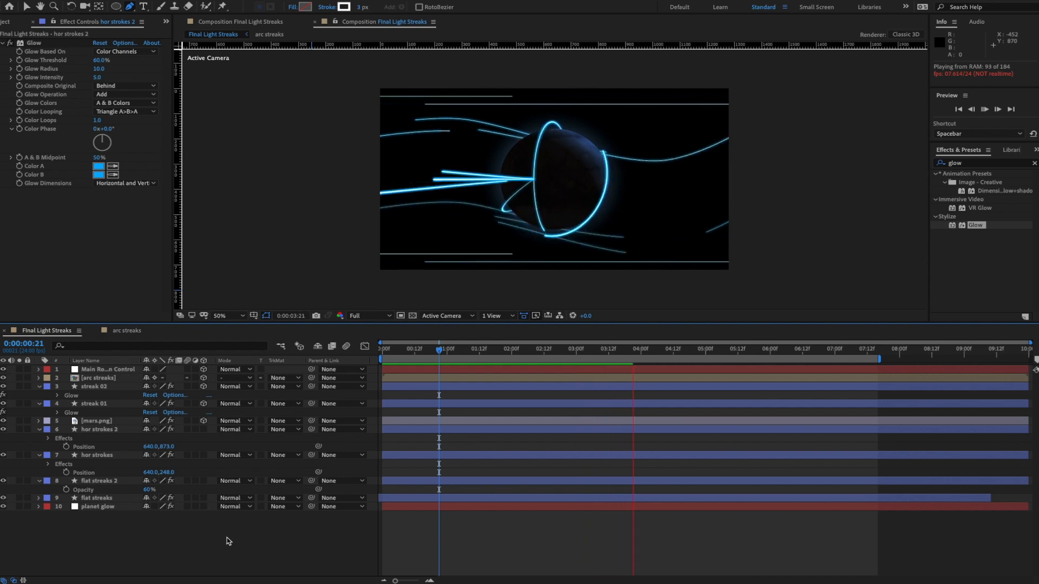
key(space)
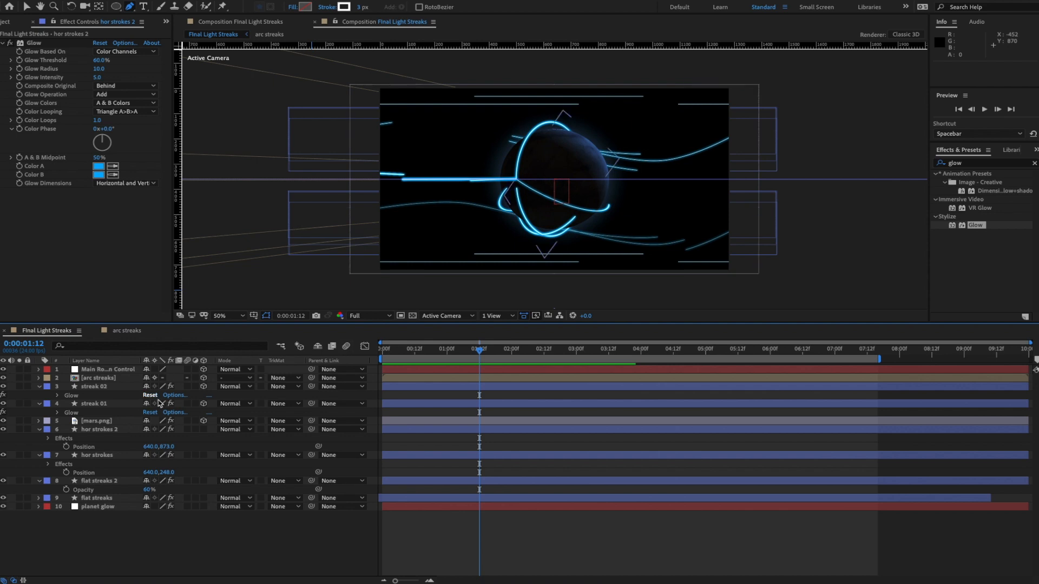
right_click(166, 543)
mouse_move(187, 474)
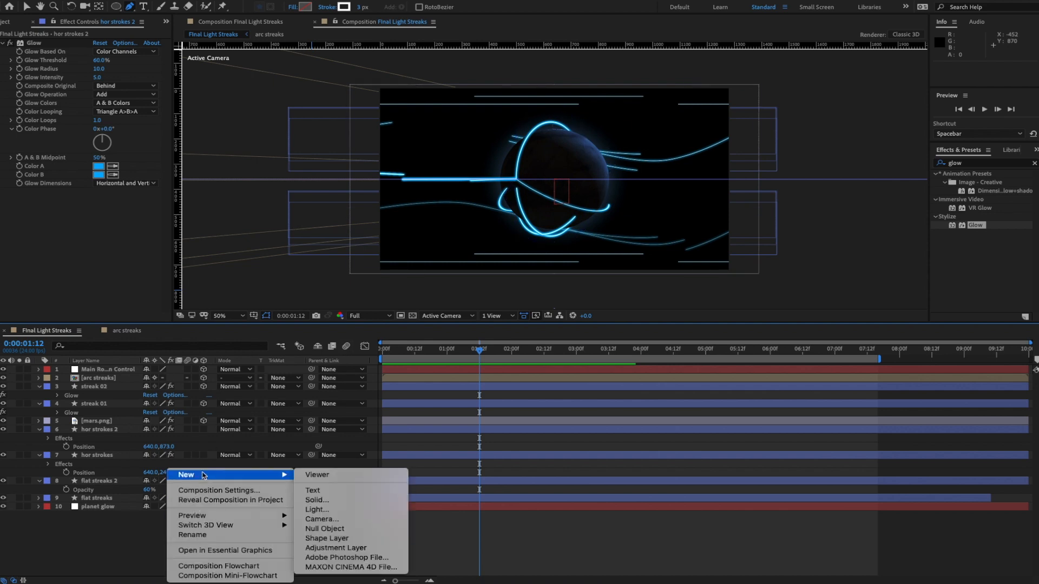
click(352, 548)
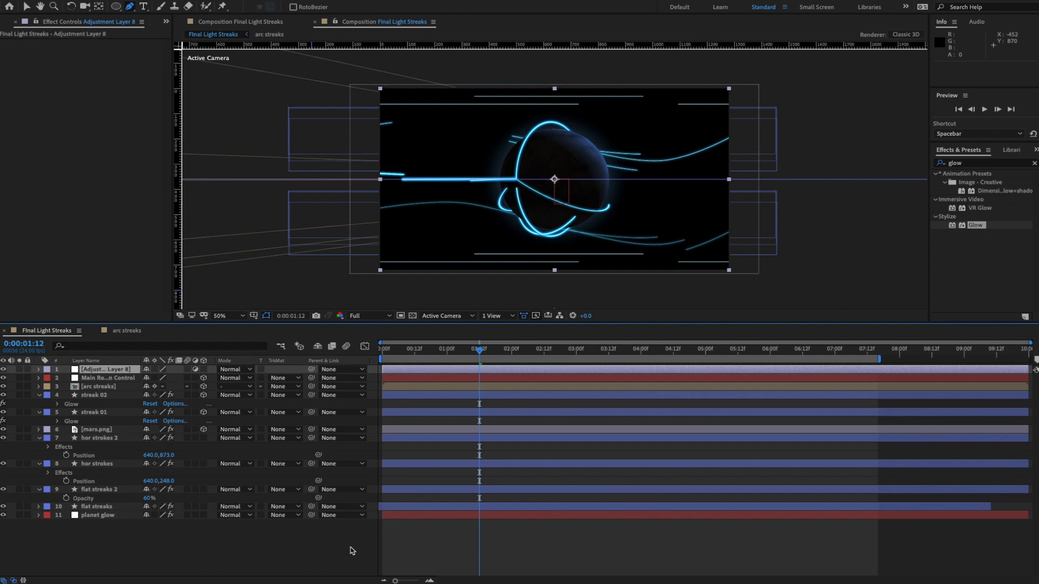
- Find the motion effects, apply CC Force Motion Blur to the new adjustment layer, and preview the composition
click(1010, 168)
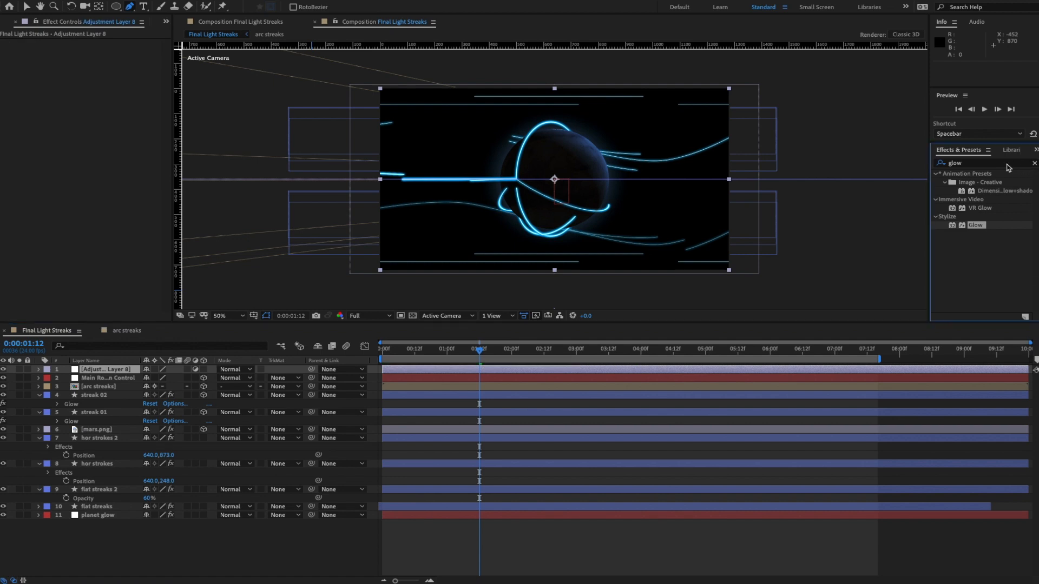
click(1034, 165)
click(1002, 168)
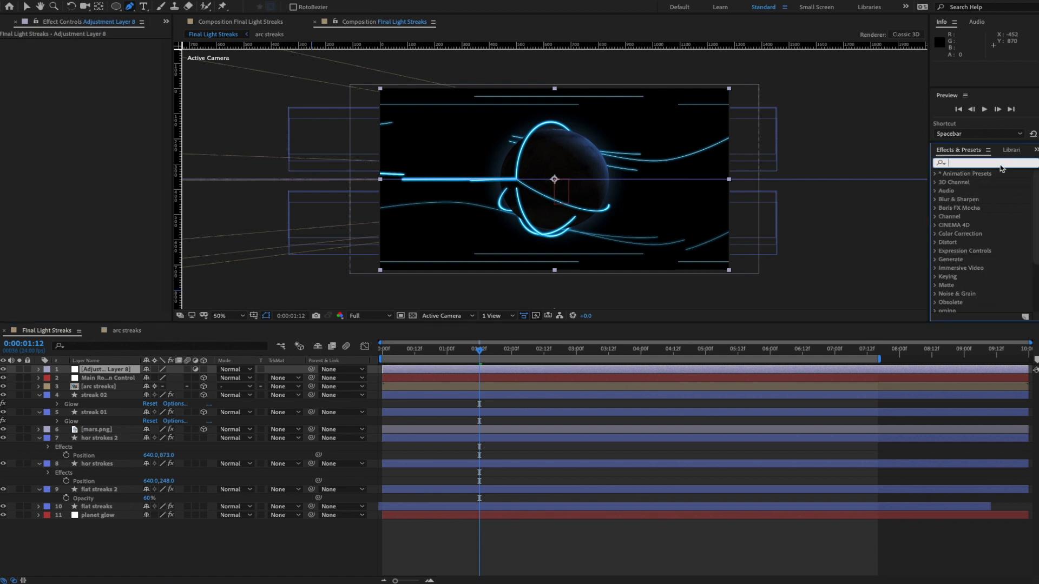
text(motion)
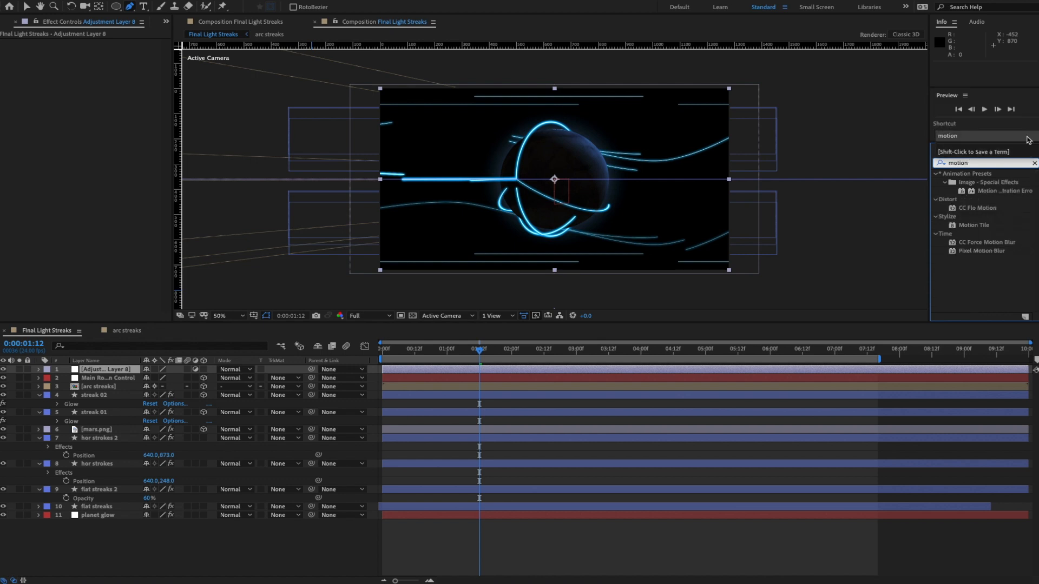
drag(969, 246, 126, 372)
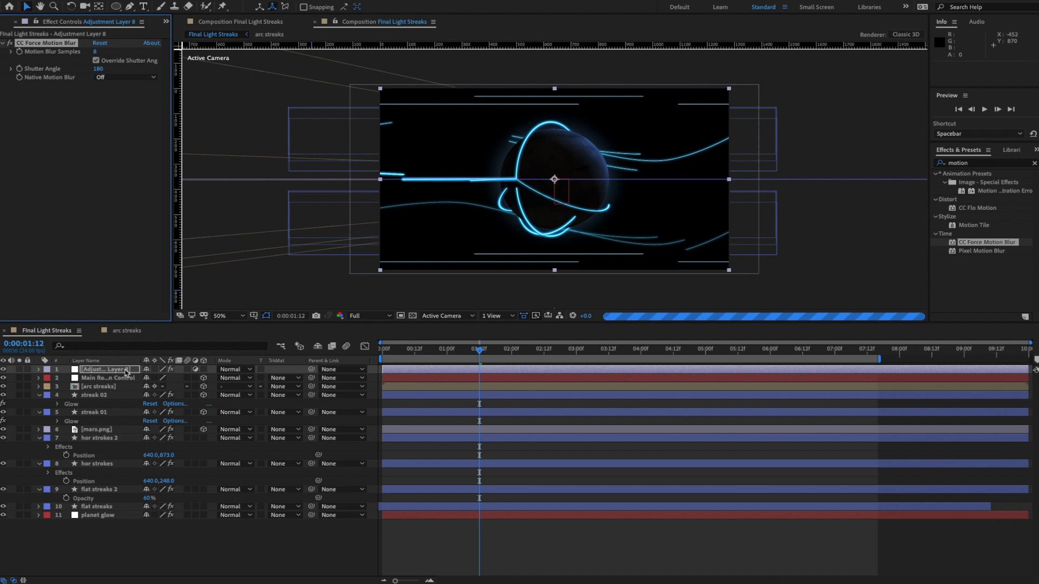
click(295, 546)
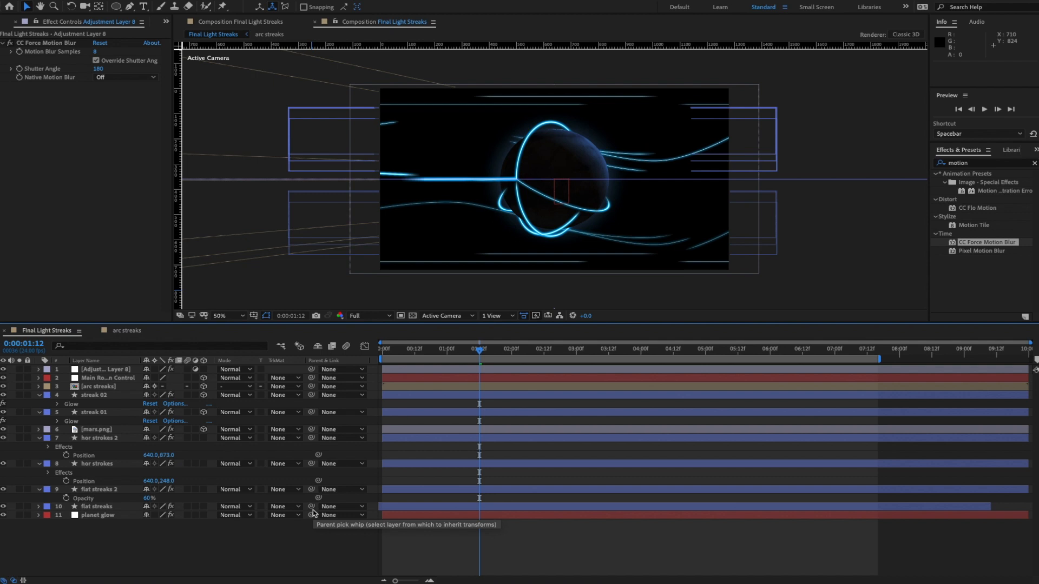
key(space)
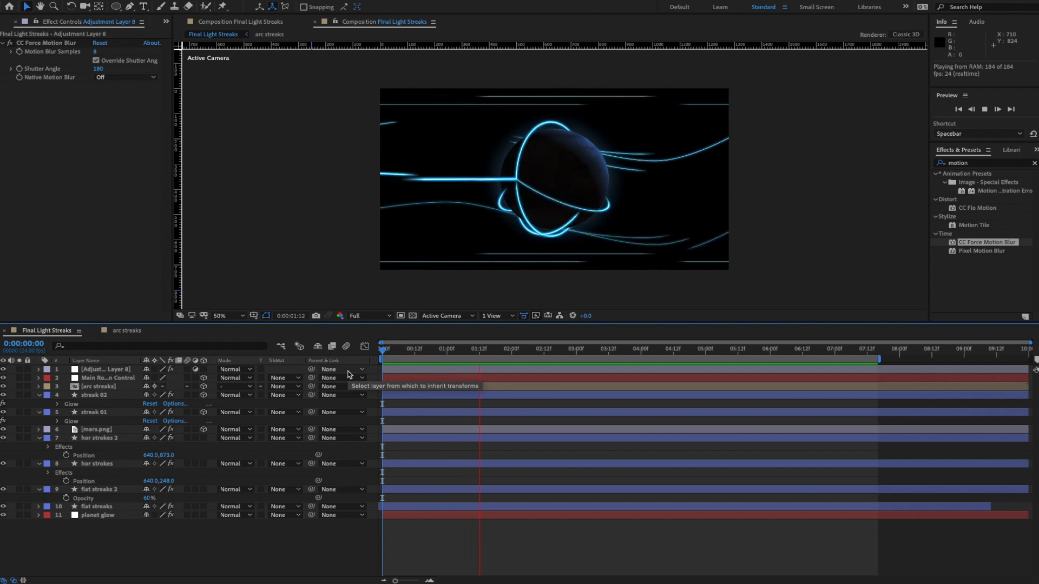